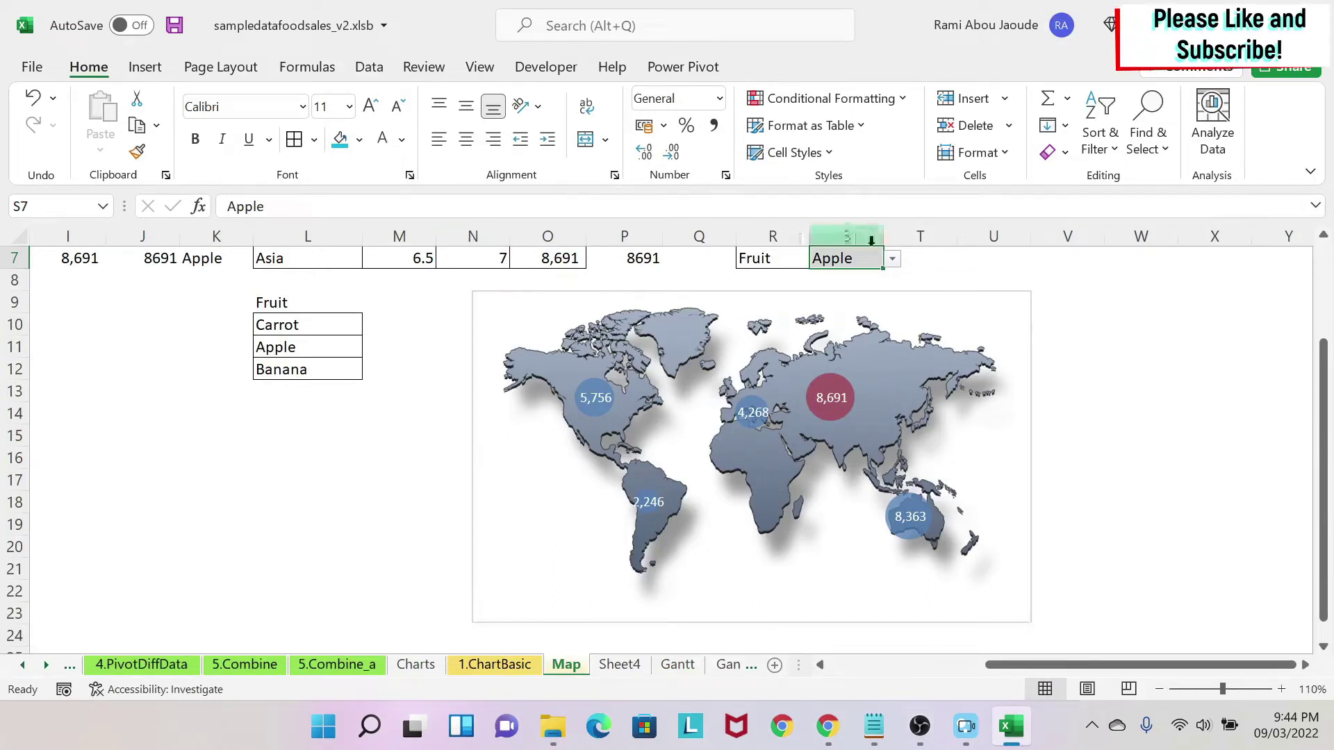
Switch the S7 fruit selector to Carrot, then Banana, and go to Sheet4.
click(892, 260)
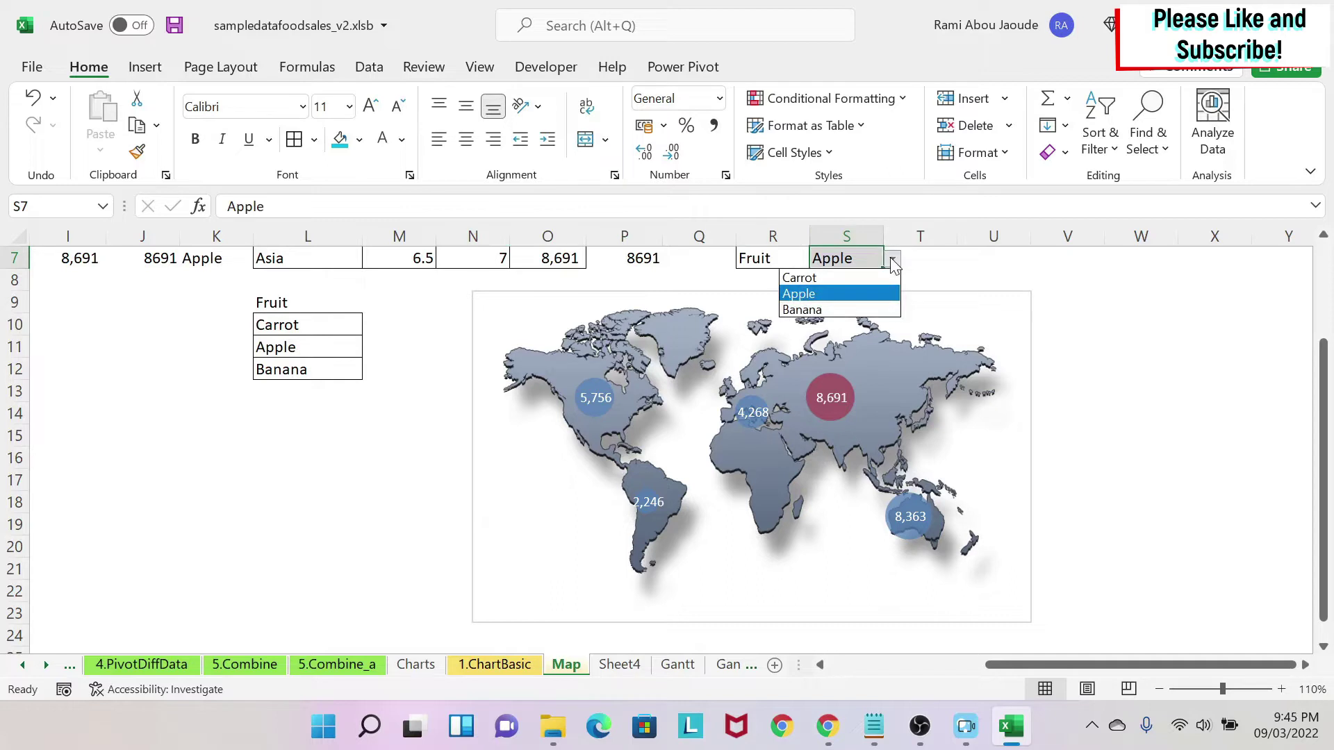
click(819, 278)
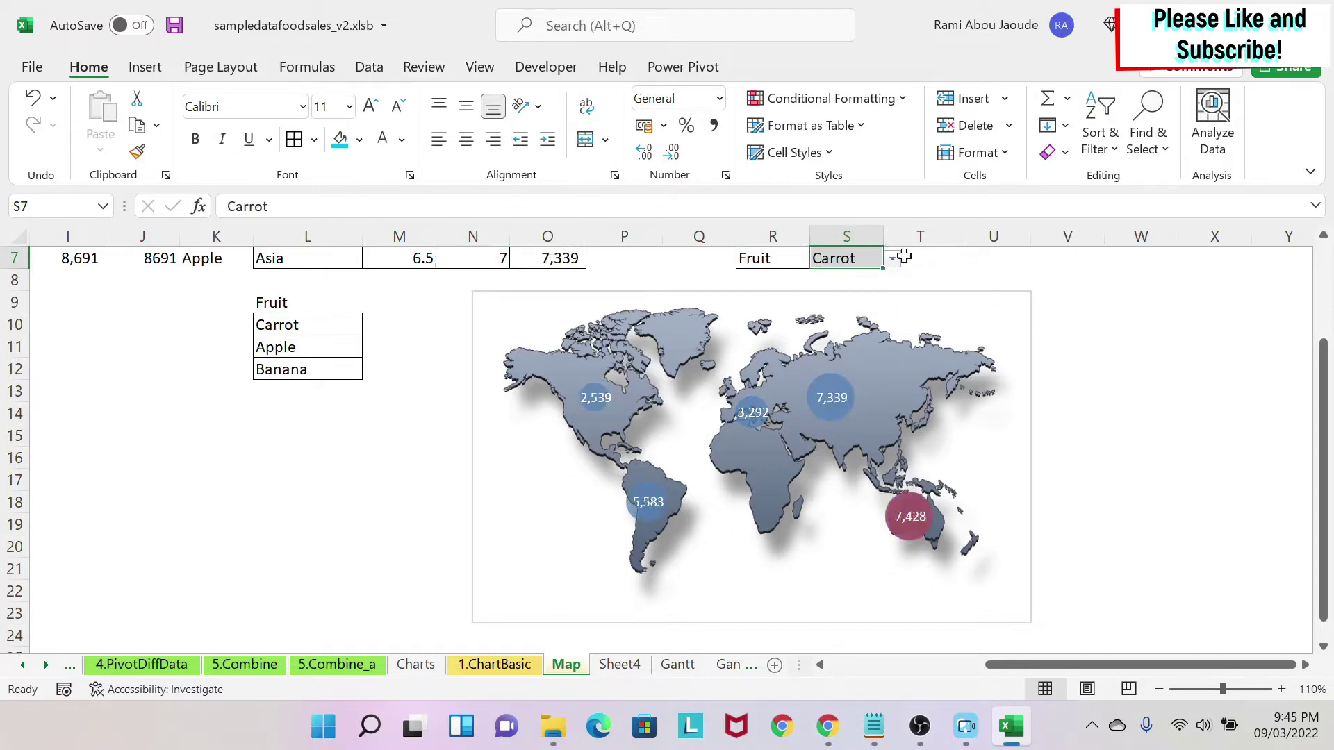
click(892, 260)
click(835, 303)
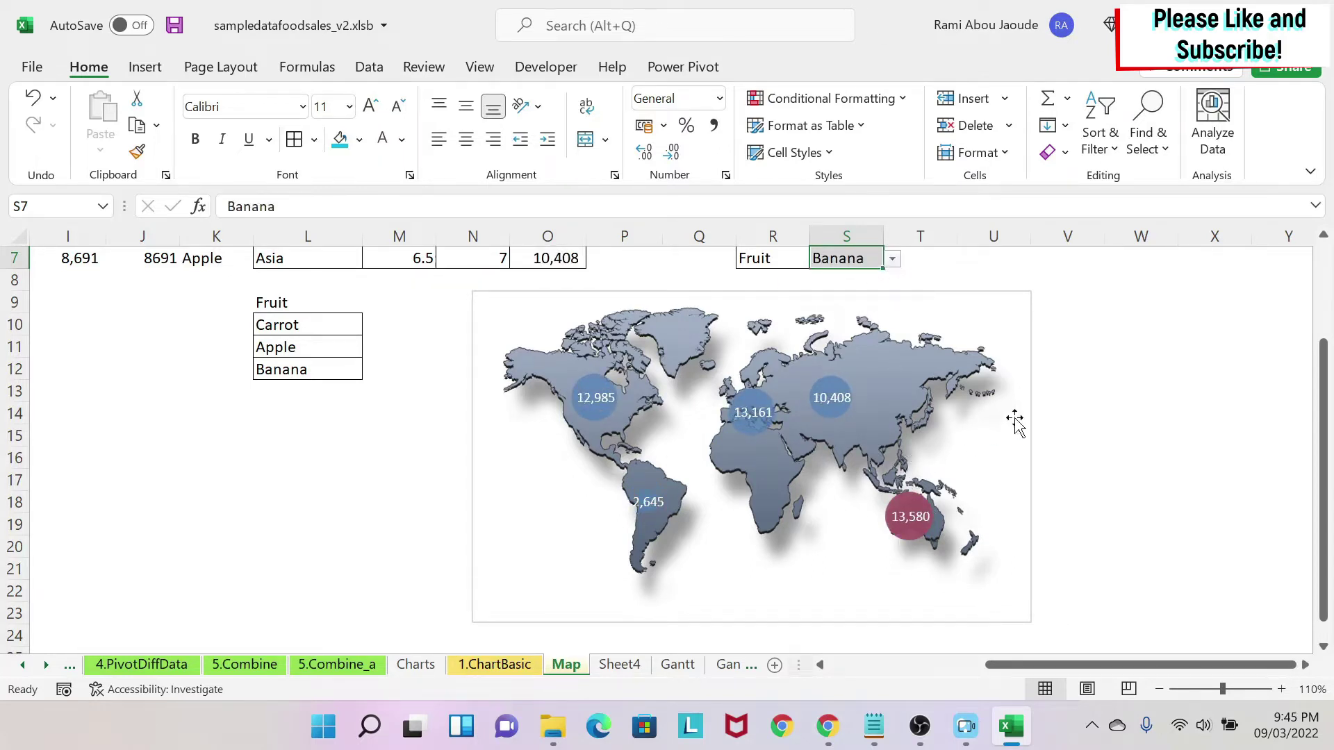
click(1132, 385)
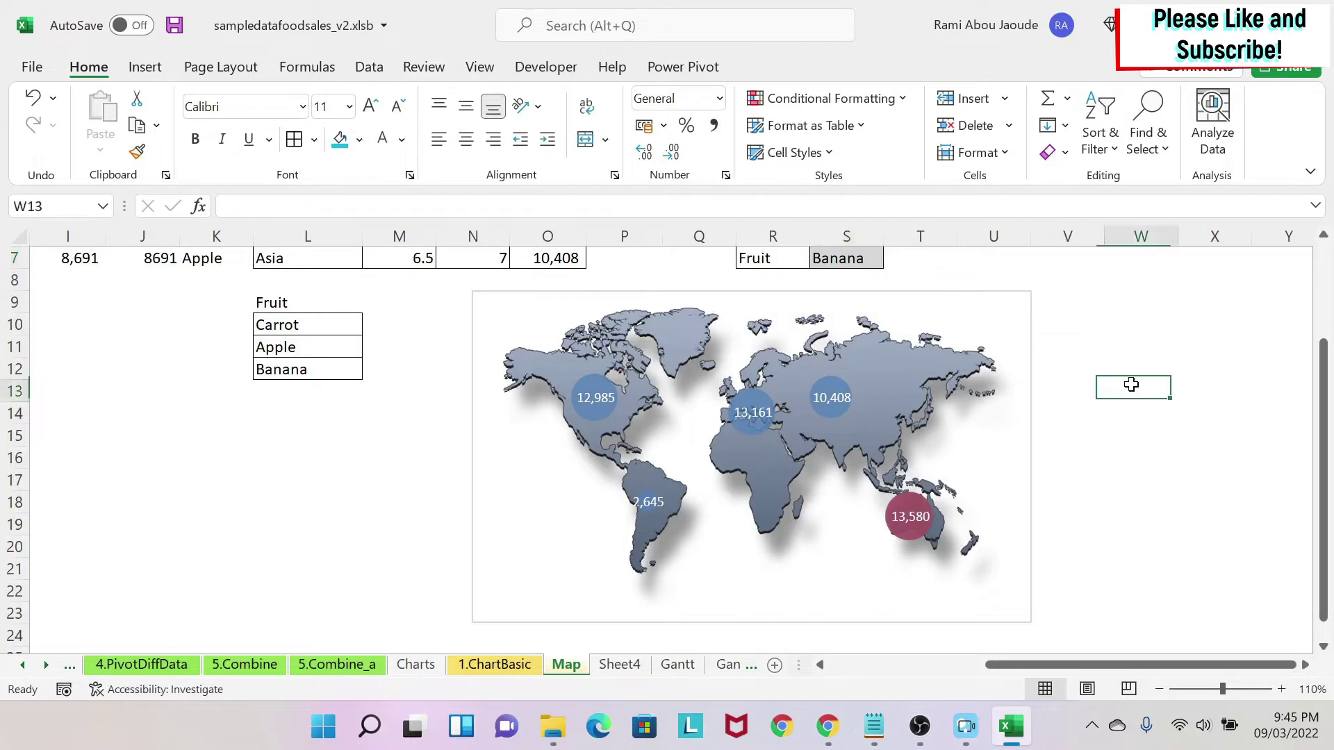
click(618, 668)
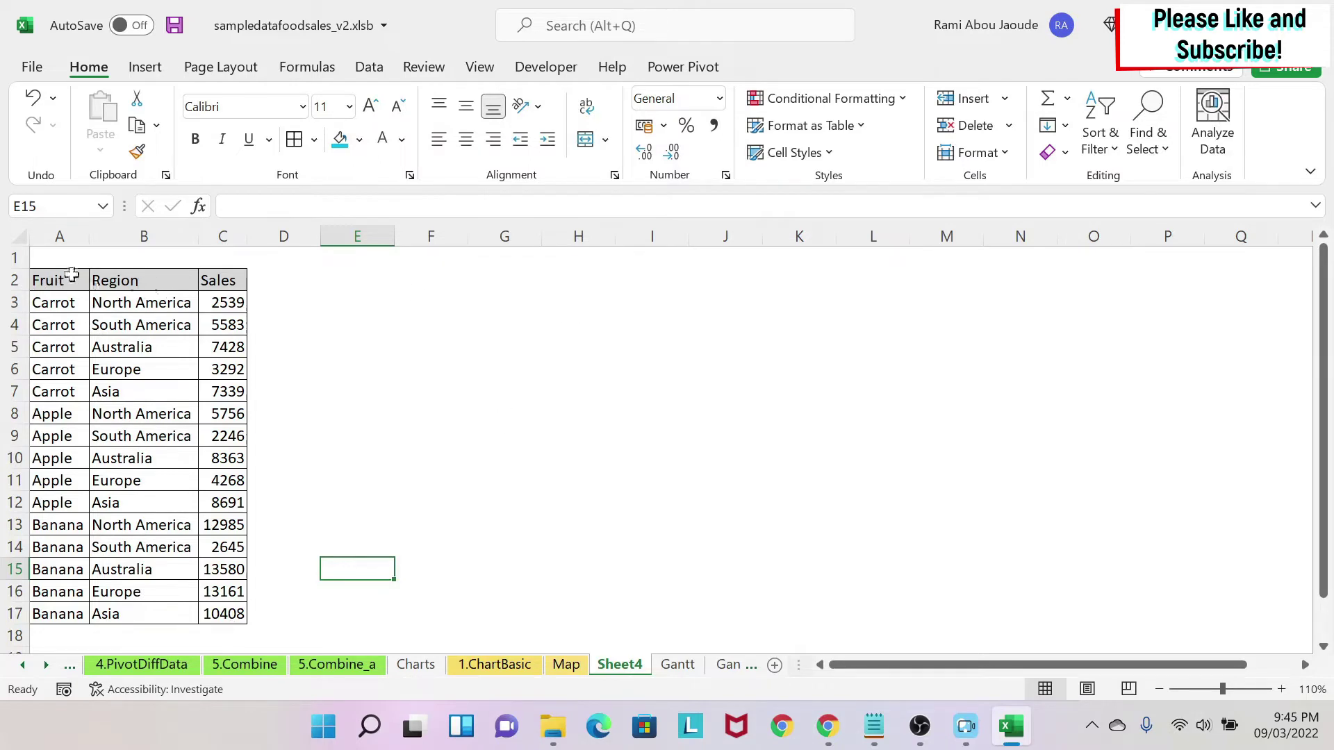
Select the Fruit, Region and Sales table in A2:C17 on Sheet4.
drag(56, 274, 259, 634)
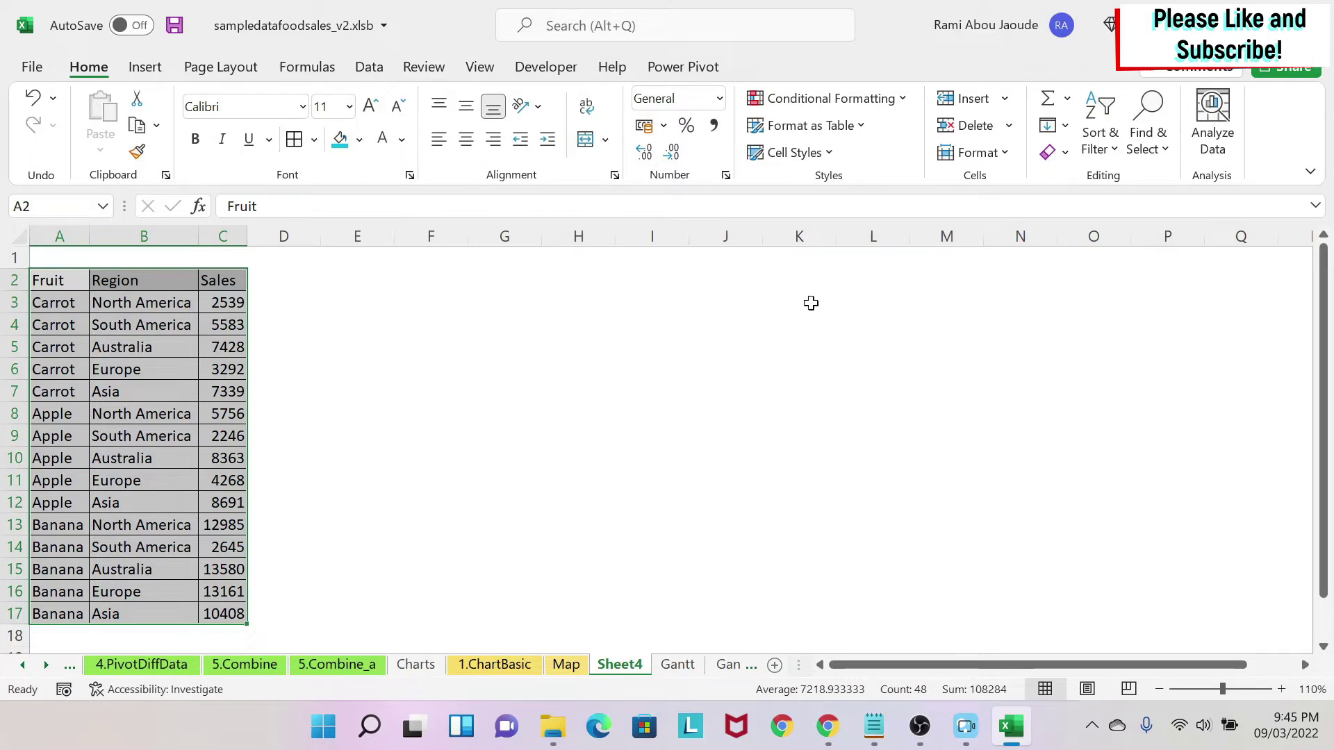
Insert a bubble chart from the selected sales table.
click(146, 67)
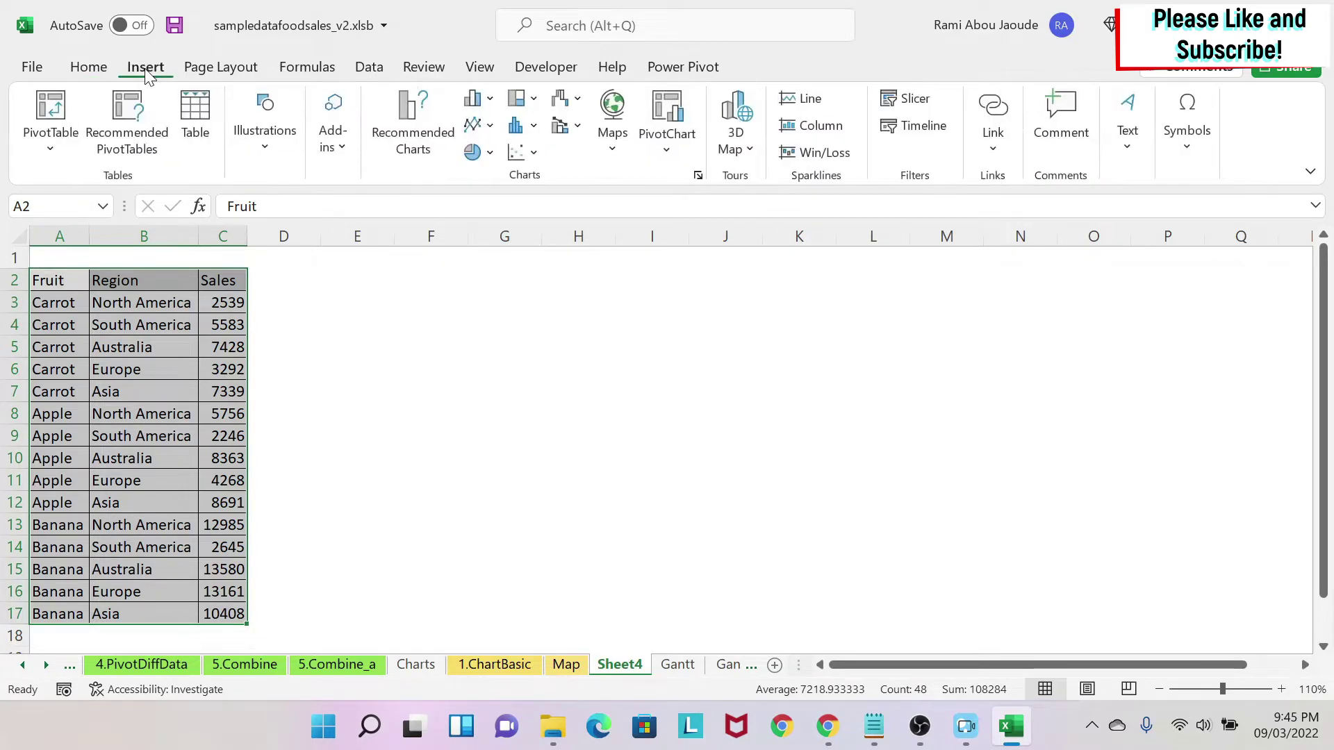
click(519, 154)
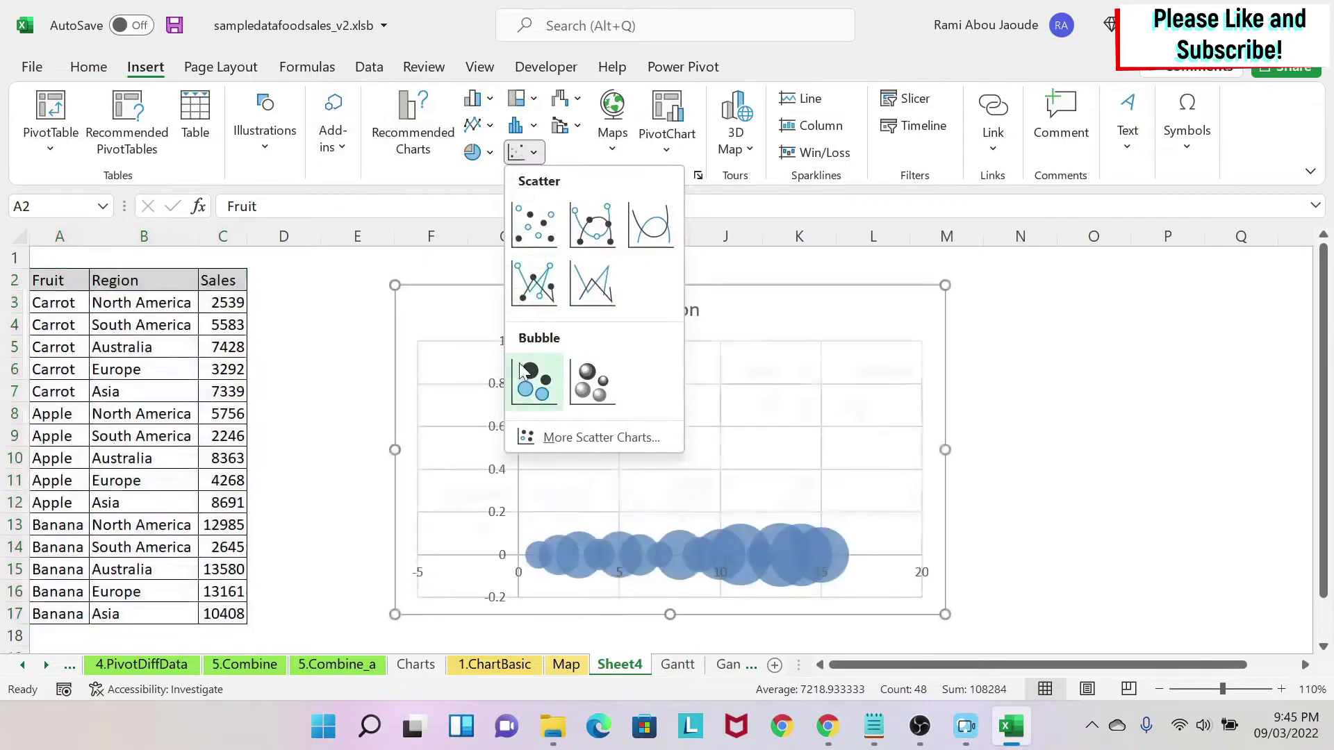
click(531, 378)
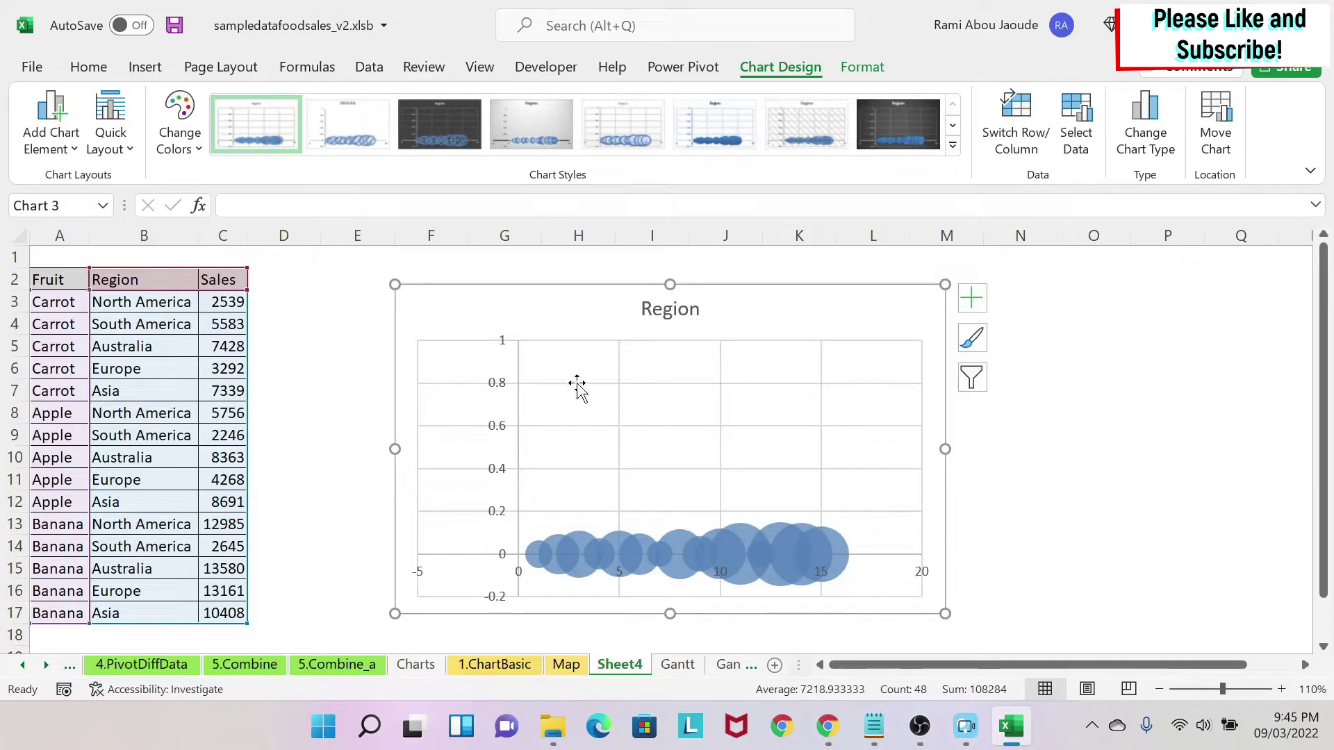
Move the chart to the right of the table and delete its 'Region' title.
drag(813, 301, 856, 487)
scroll(856, 490, down, 3)
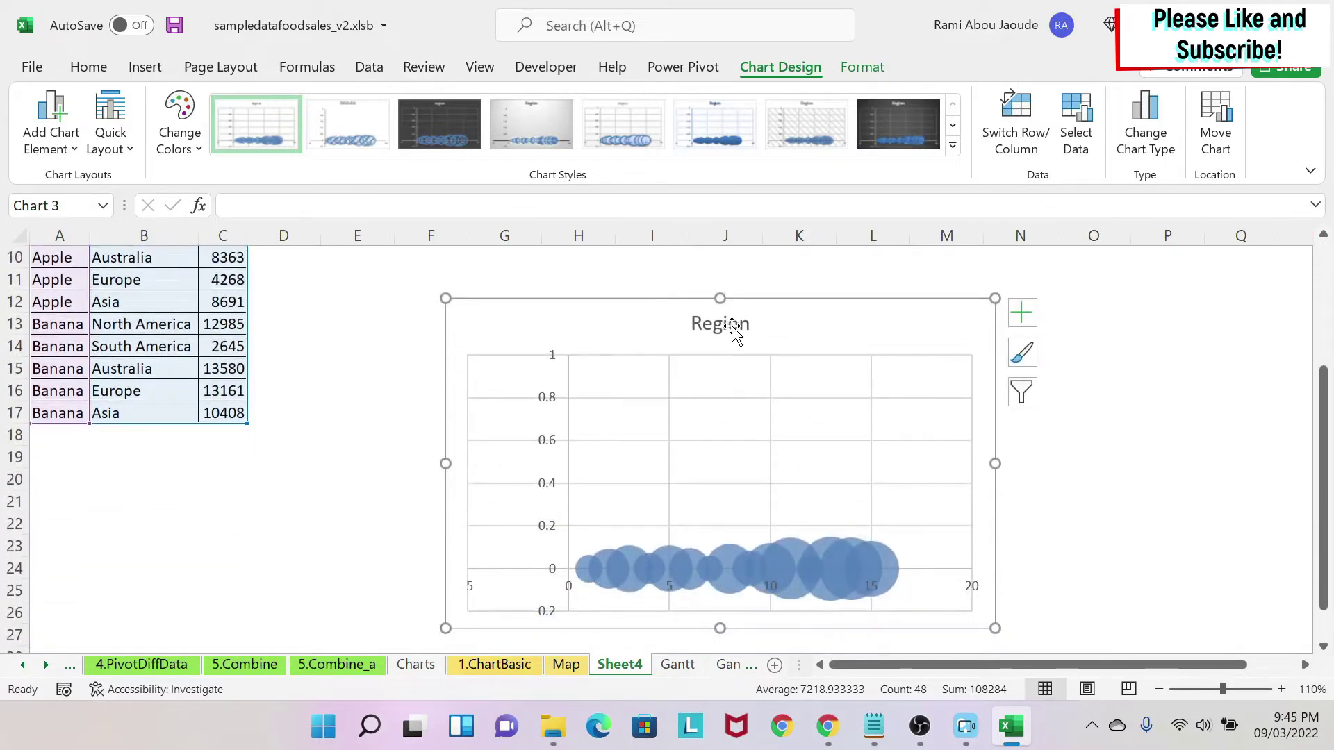
click(731, 329)
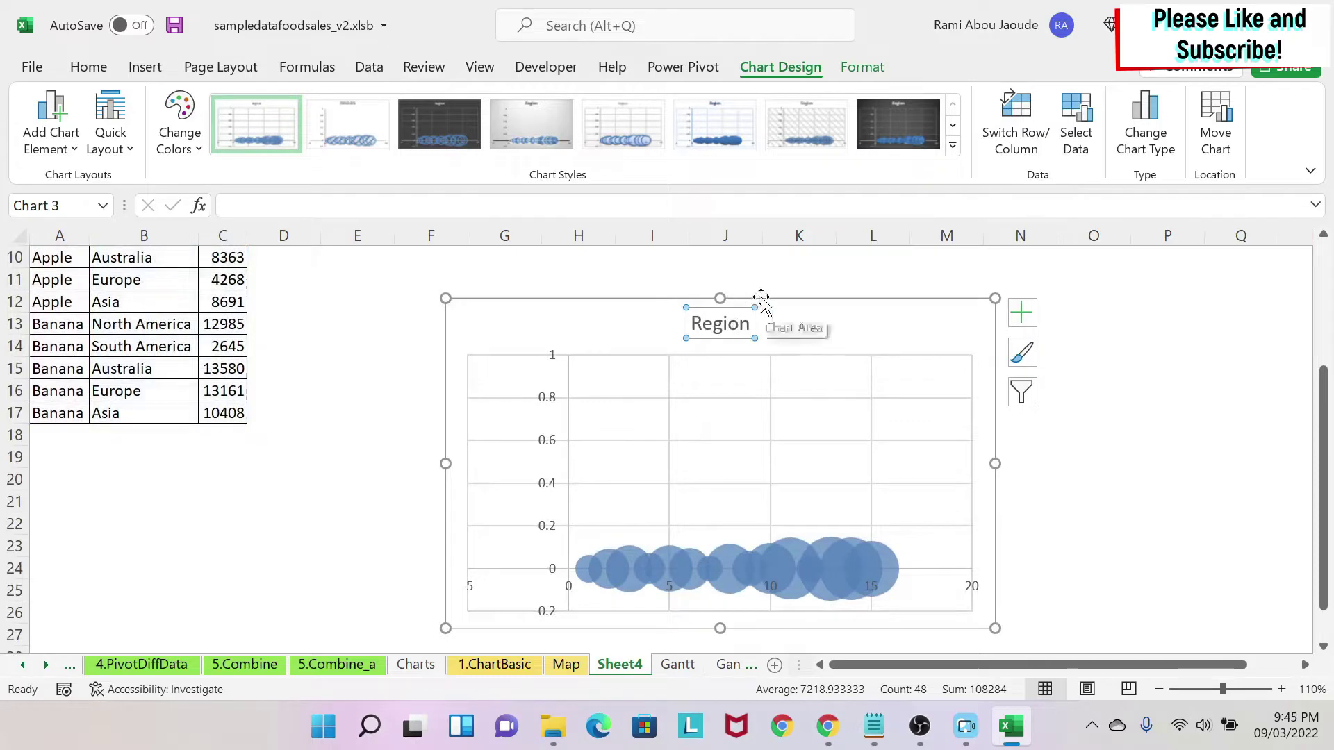
key(Delete)
click(1166, 389)
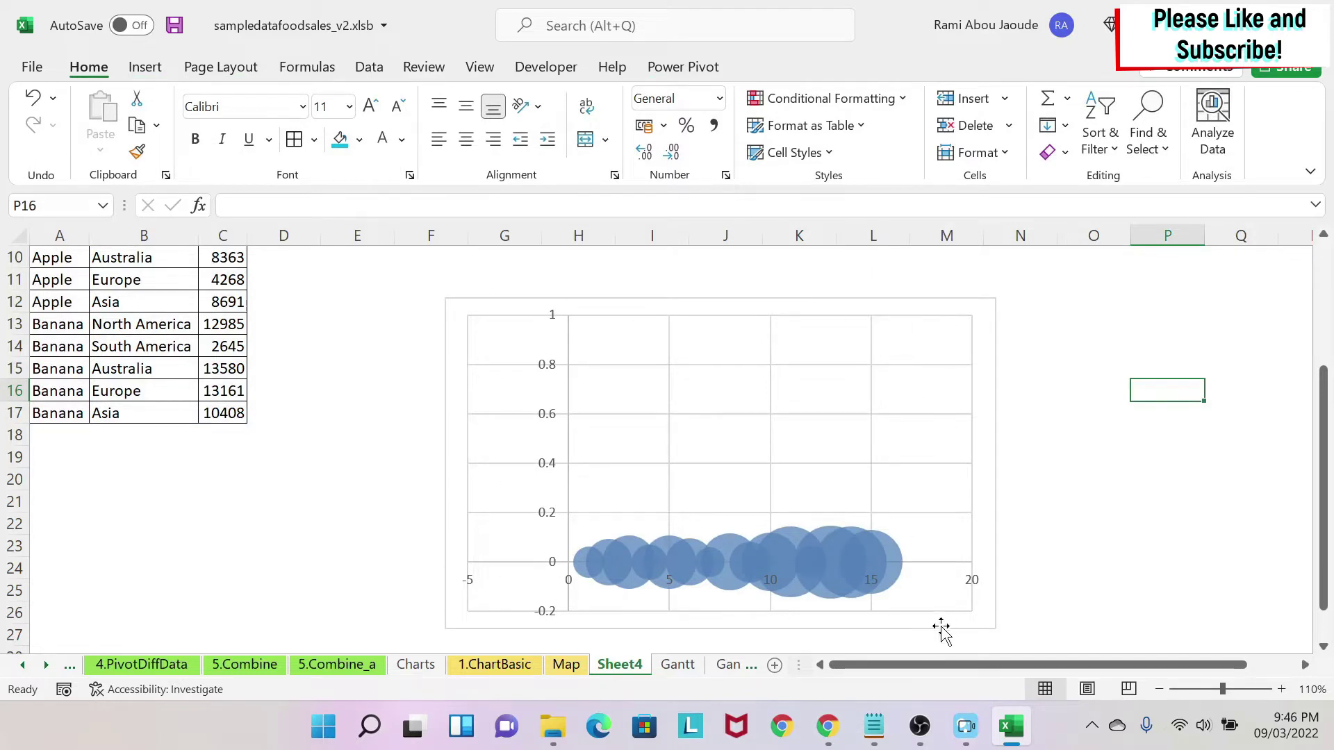
click(698, 321)
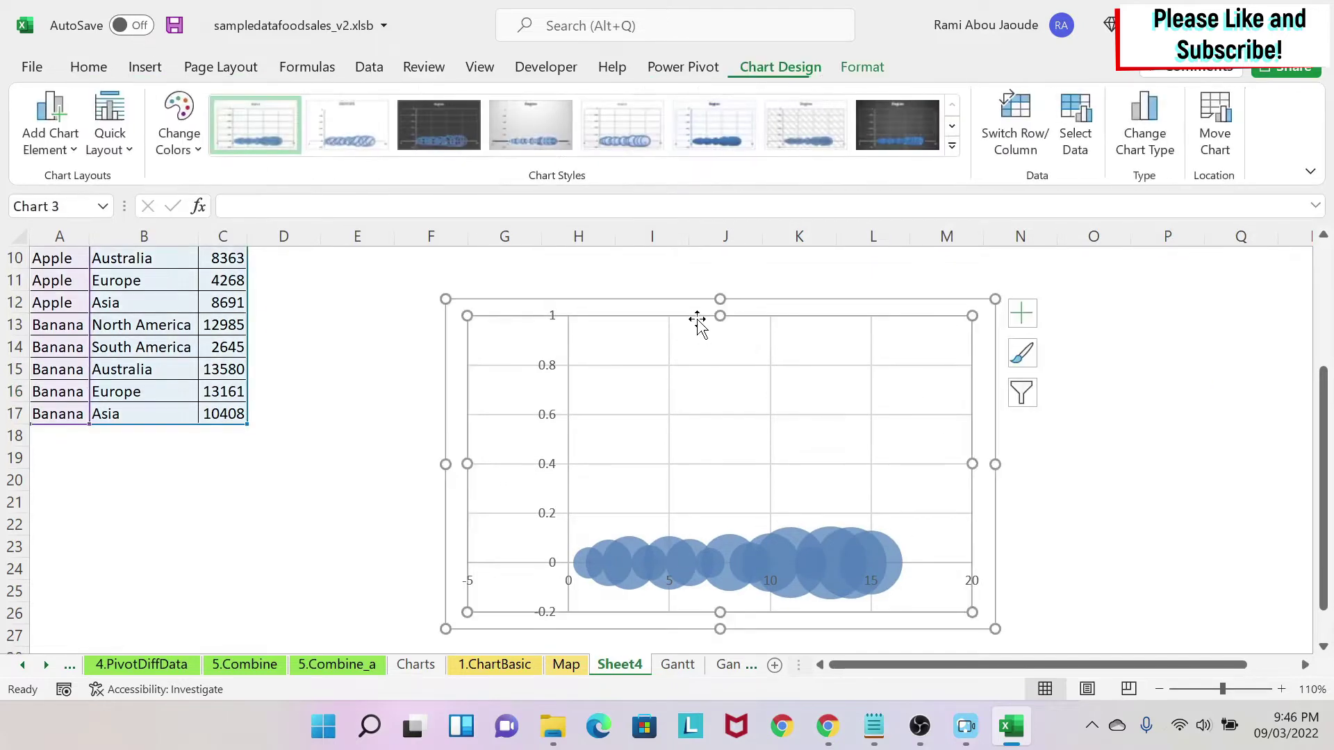
Give the plot area a Picture or texture fill and begin inserting a picture.
right_click(697, 319)
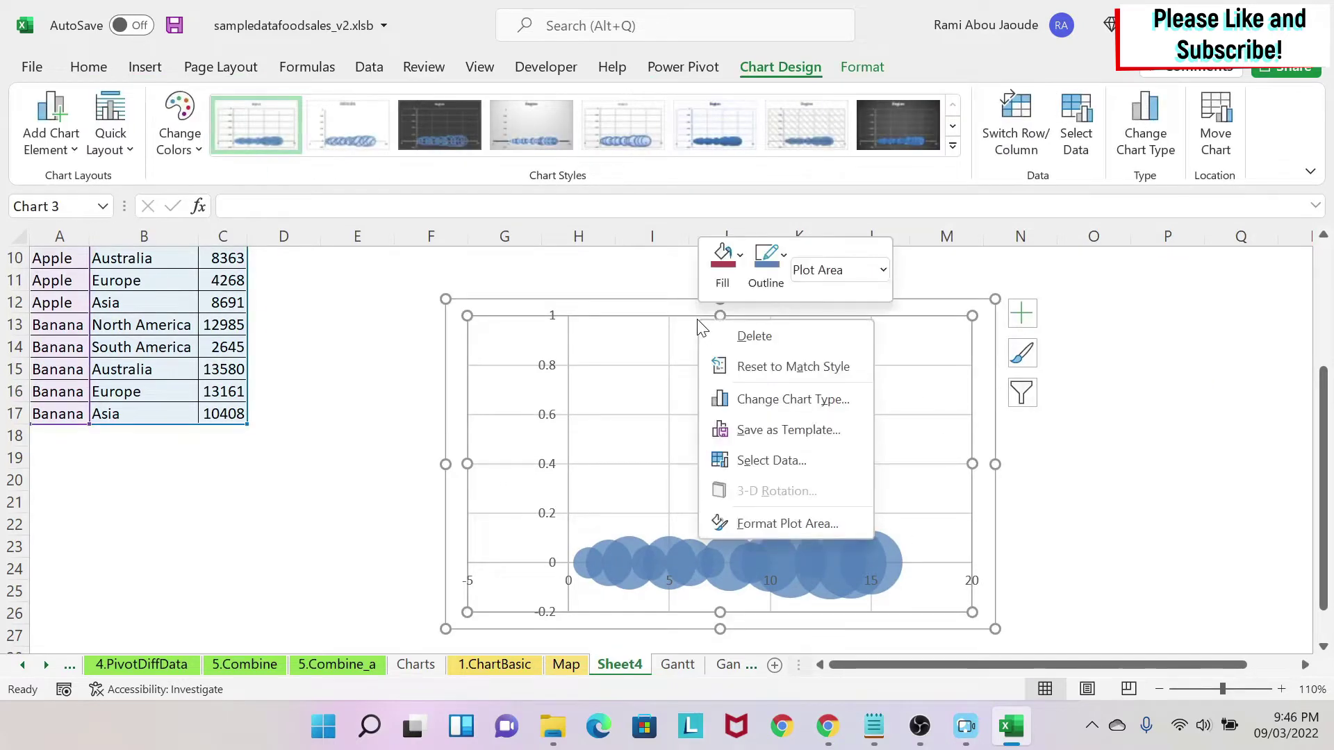
click(784, 524)
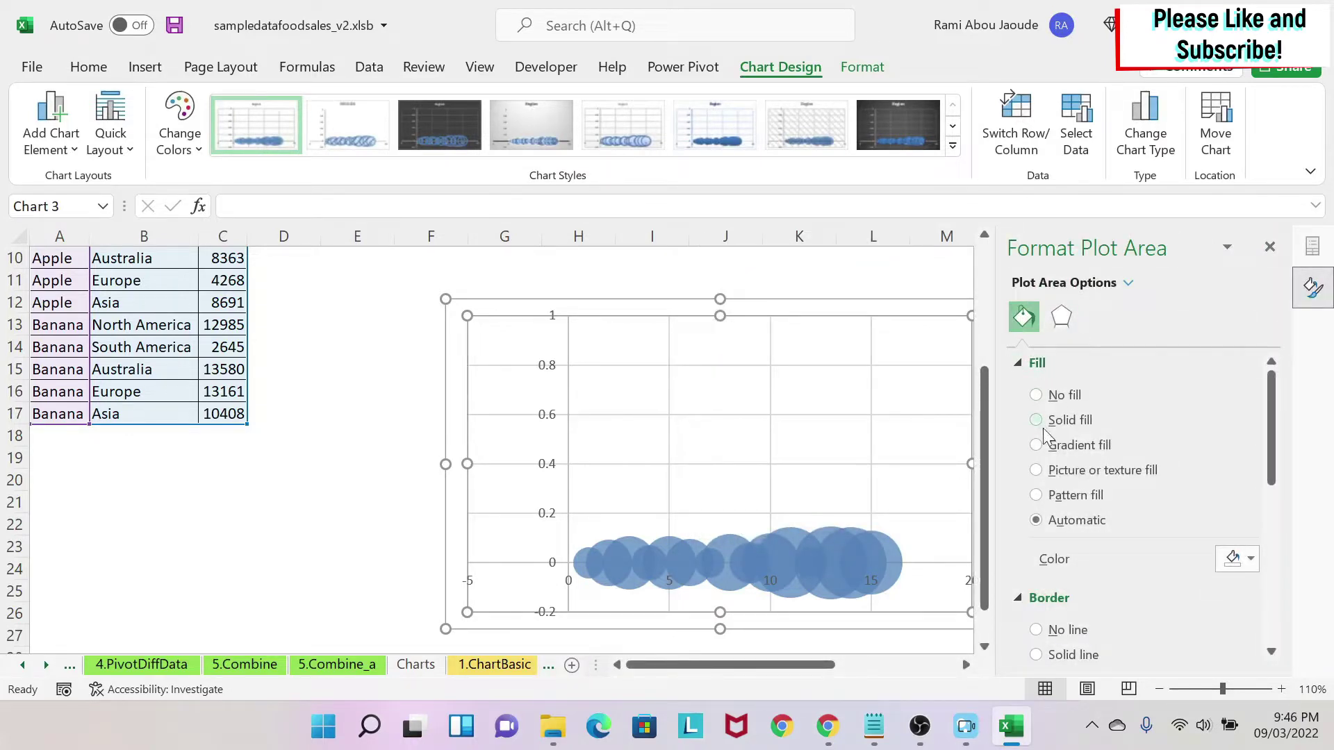
click(1103, 477)
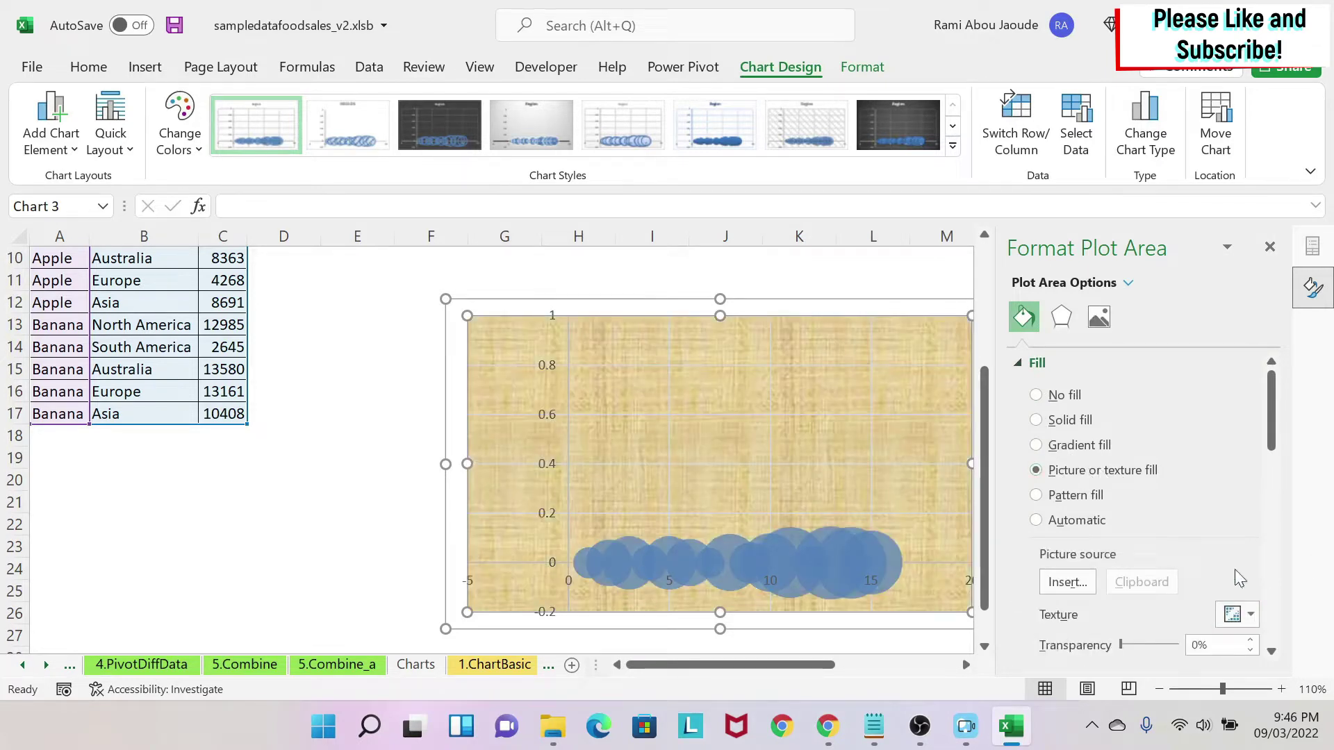
click(1066, 582)
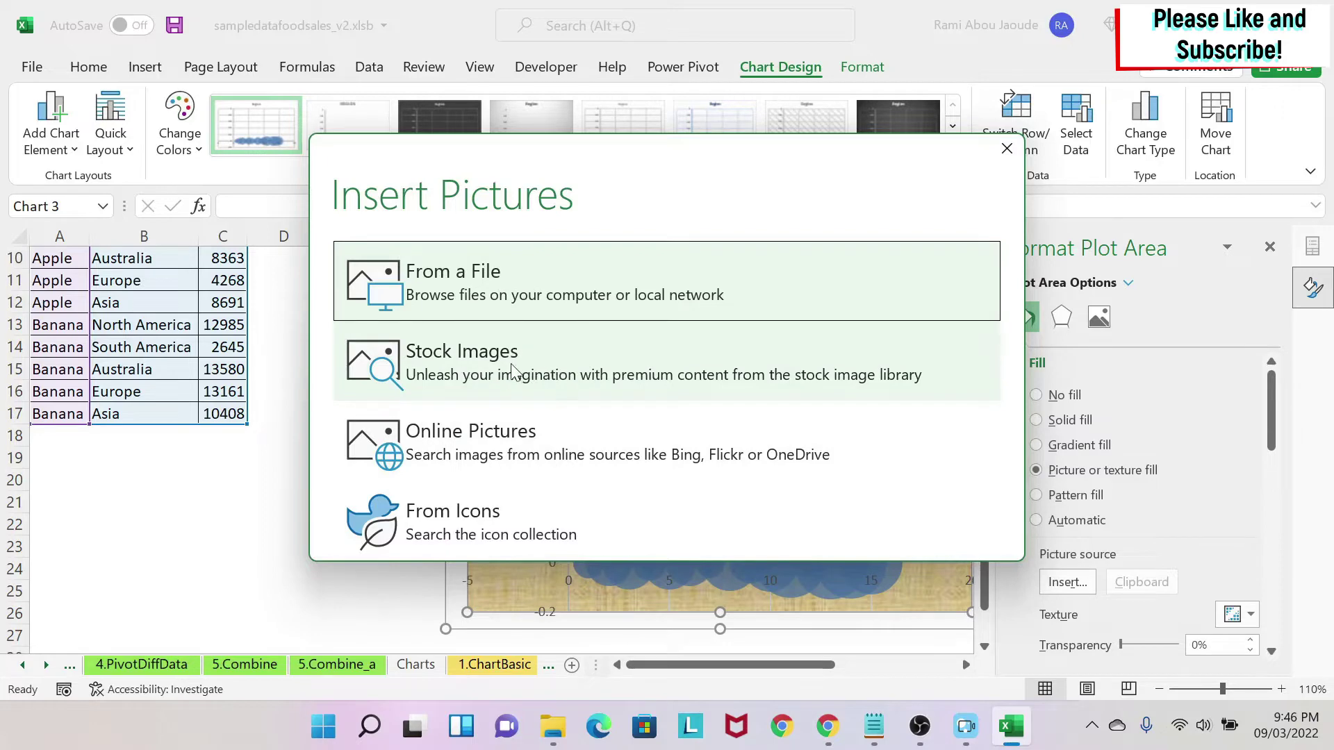
Search online pictures for 'world map' and fill the plot area with the grey world map.
click(566, 442)
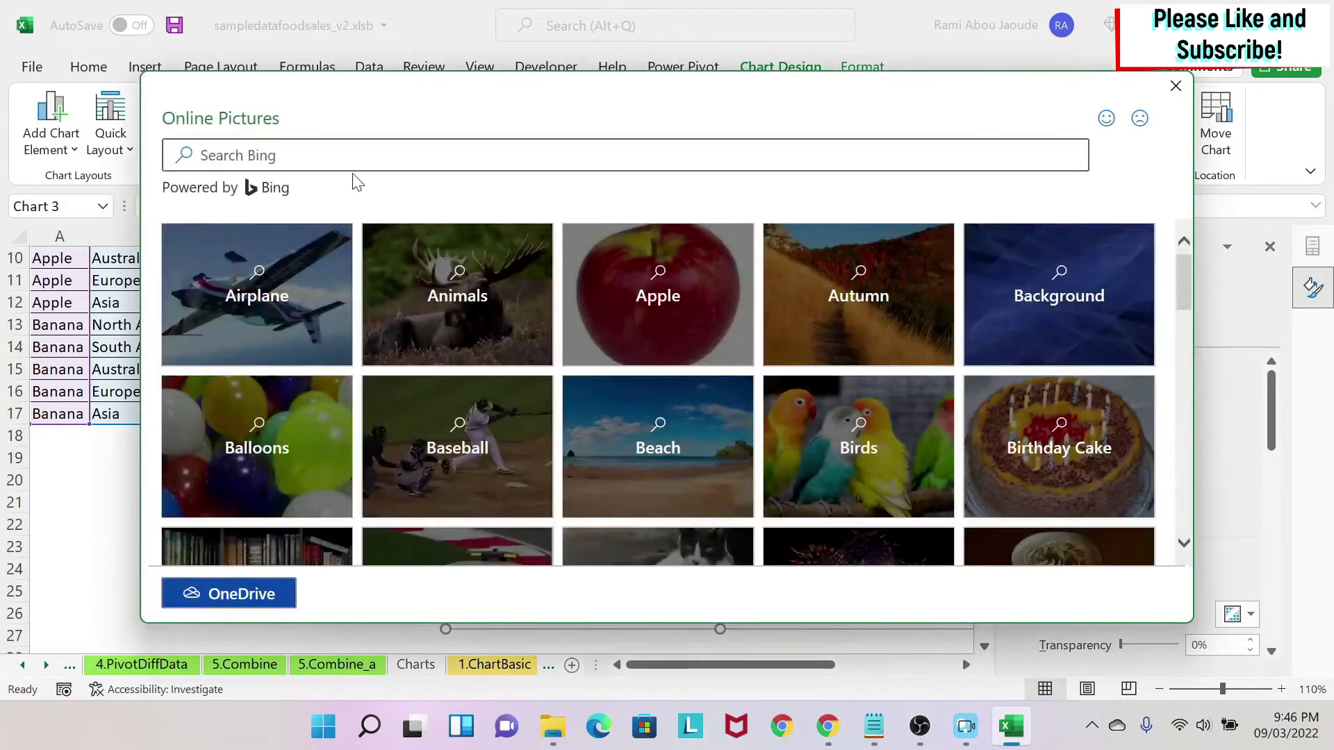
click(344, 160)
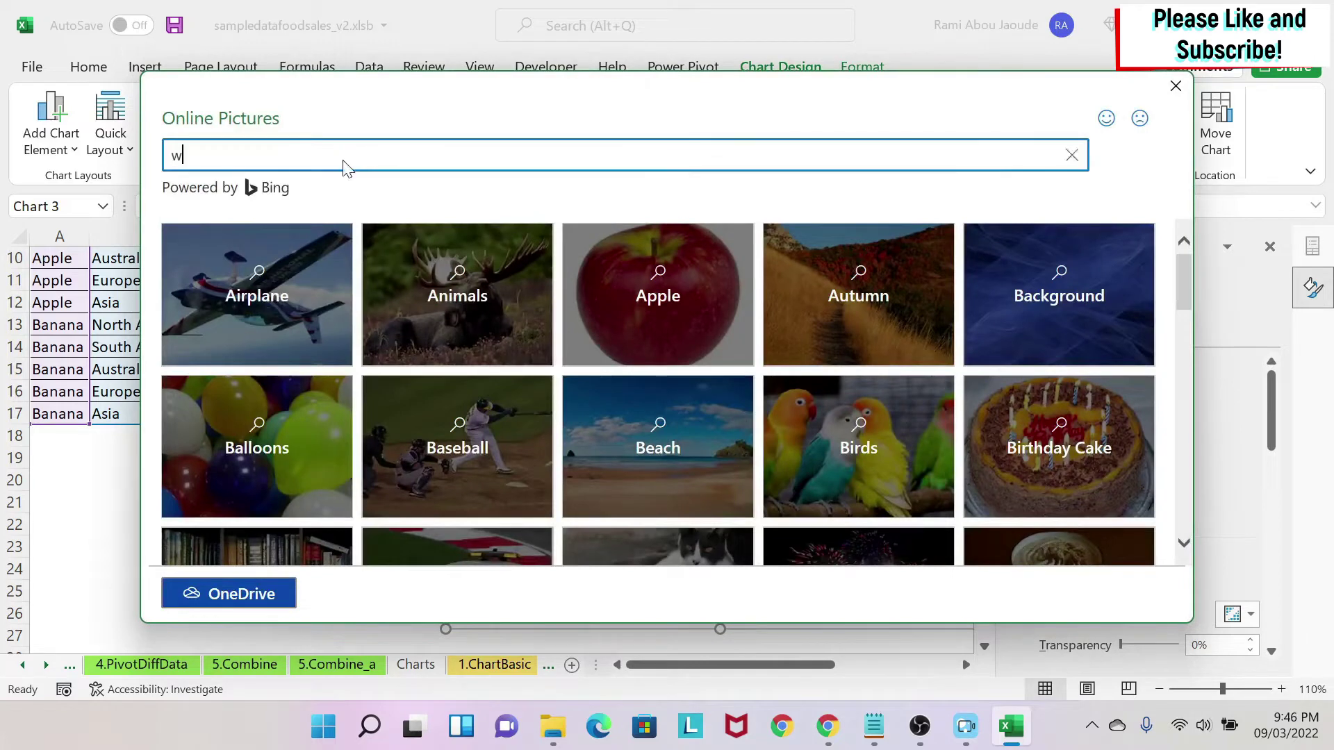
text(world map)
key(Return)
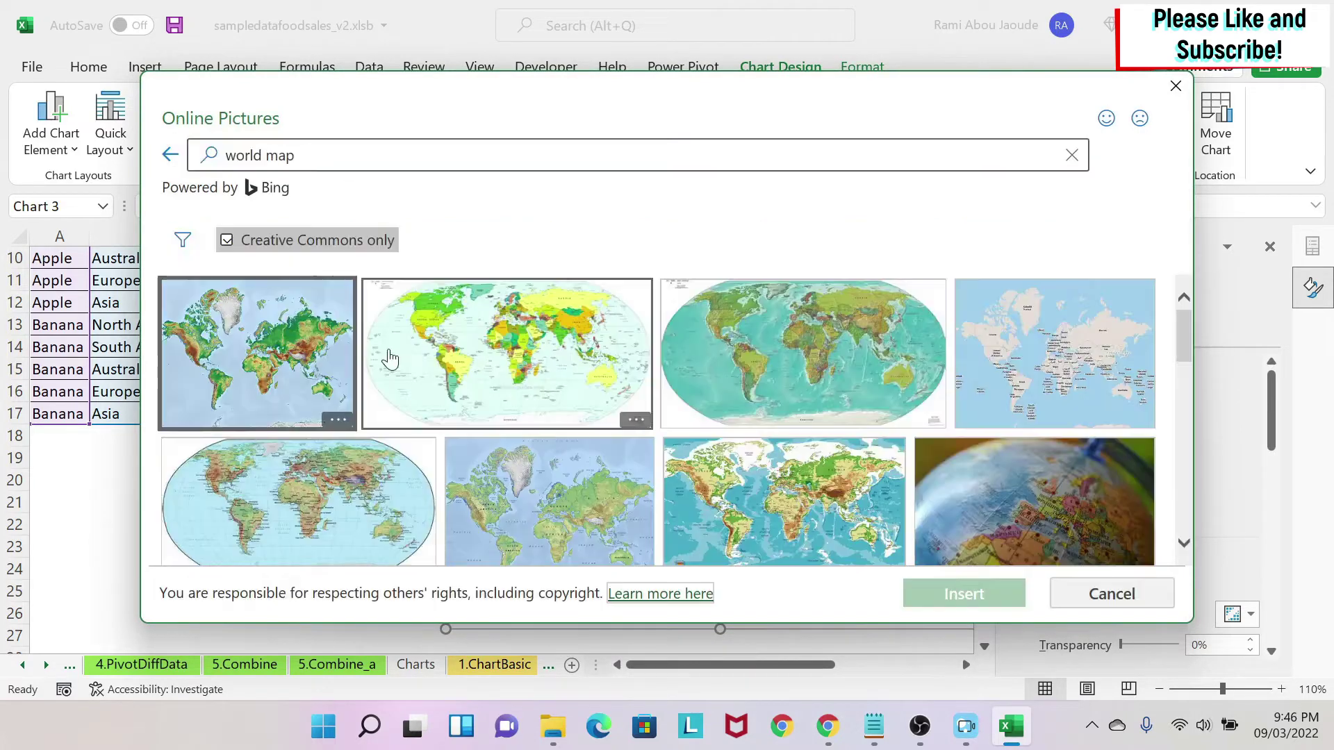
scroll(448, 354, down, 5)
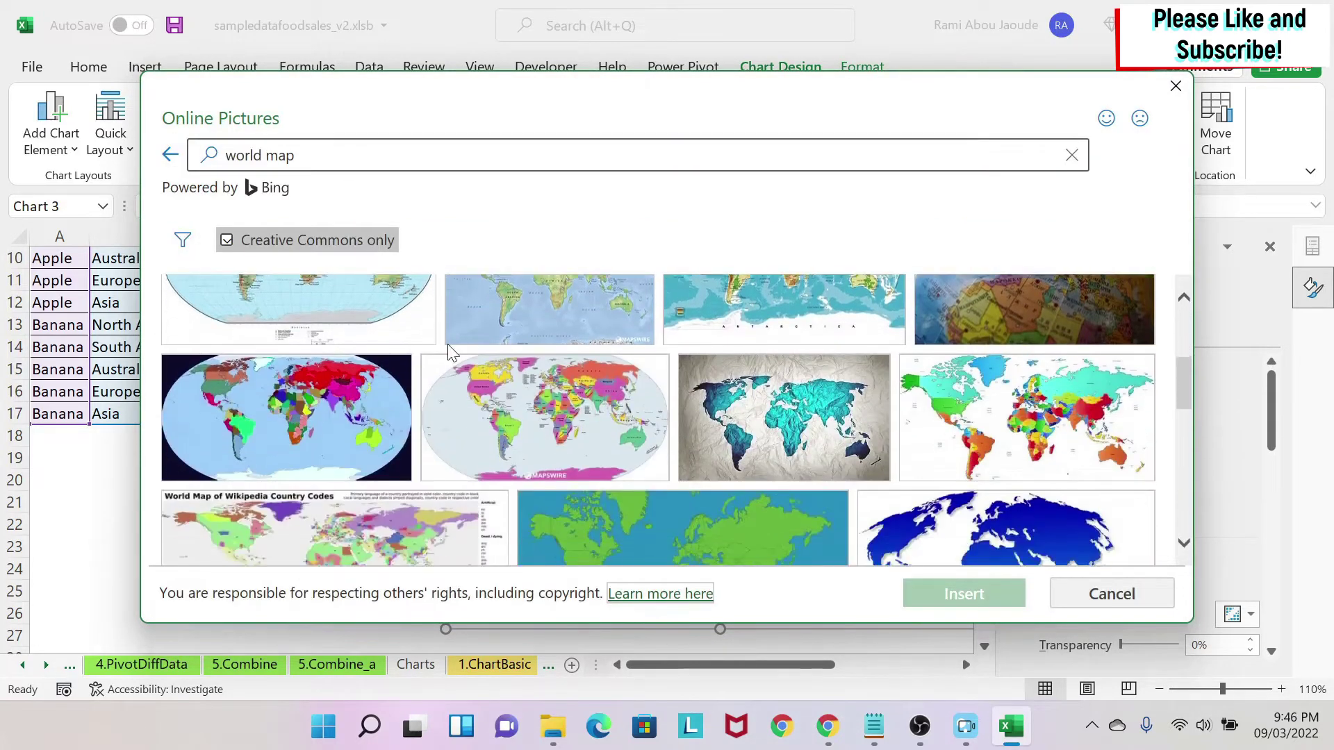
scroll(448, 354, down, 6)
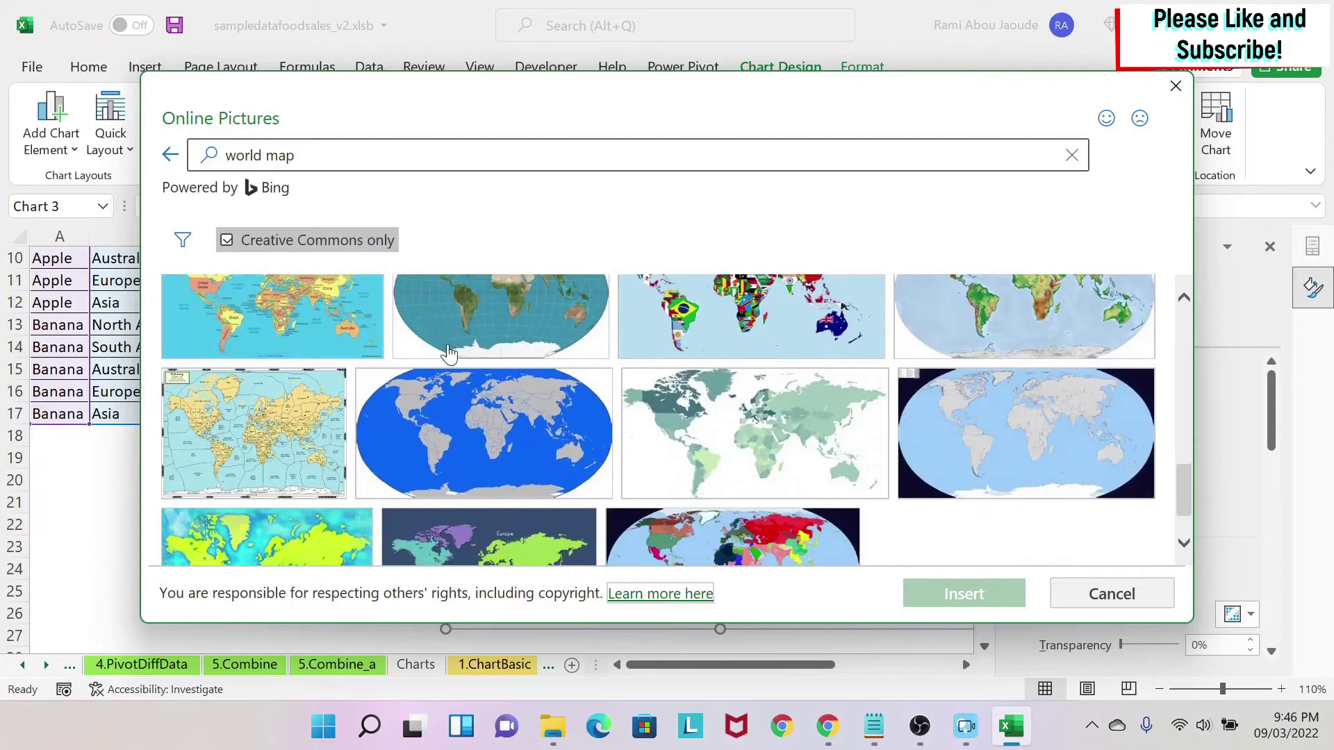
scroll(448, 367, down, 6)
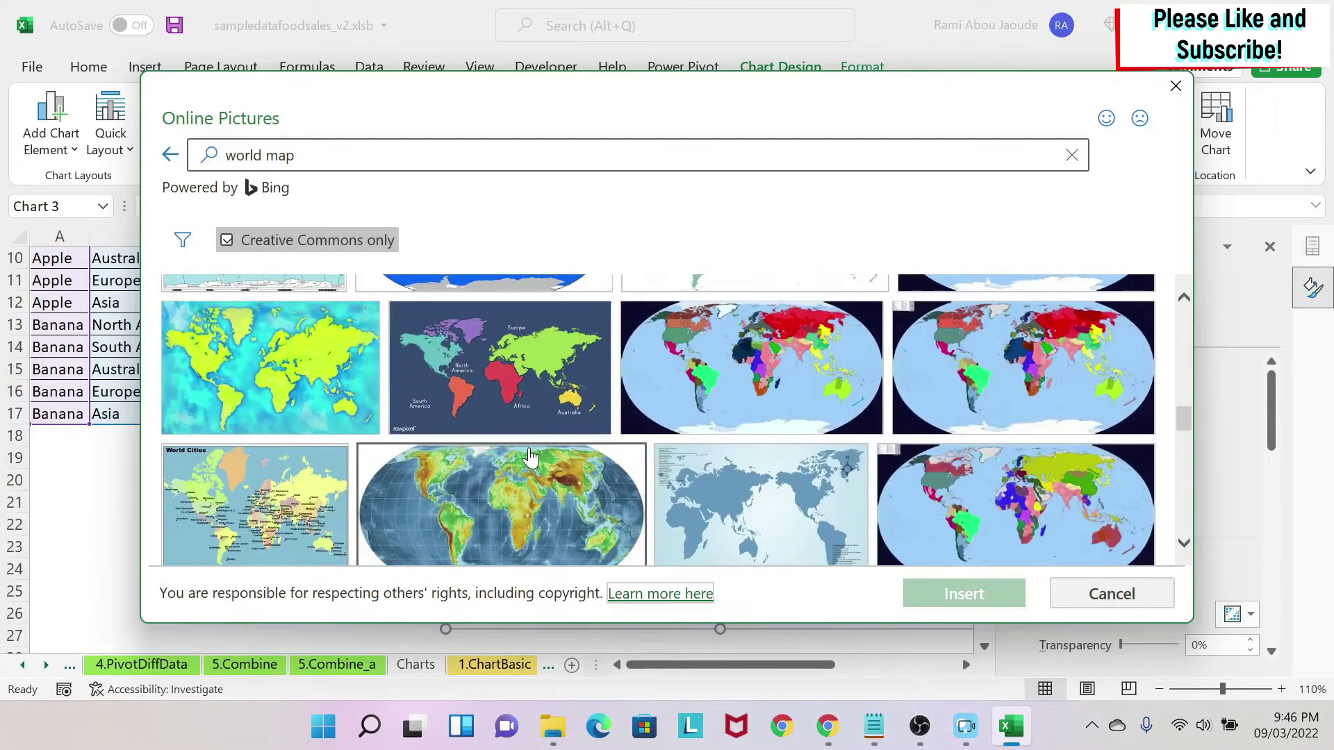
scroll(531, 458, down, 6)
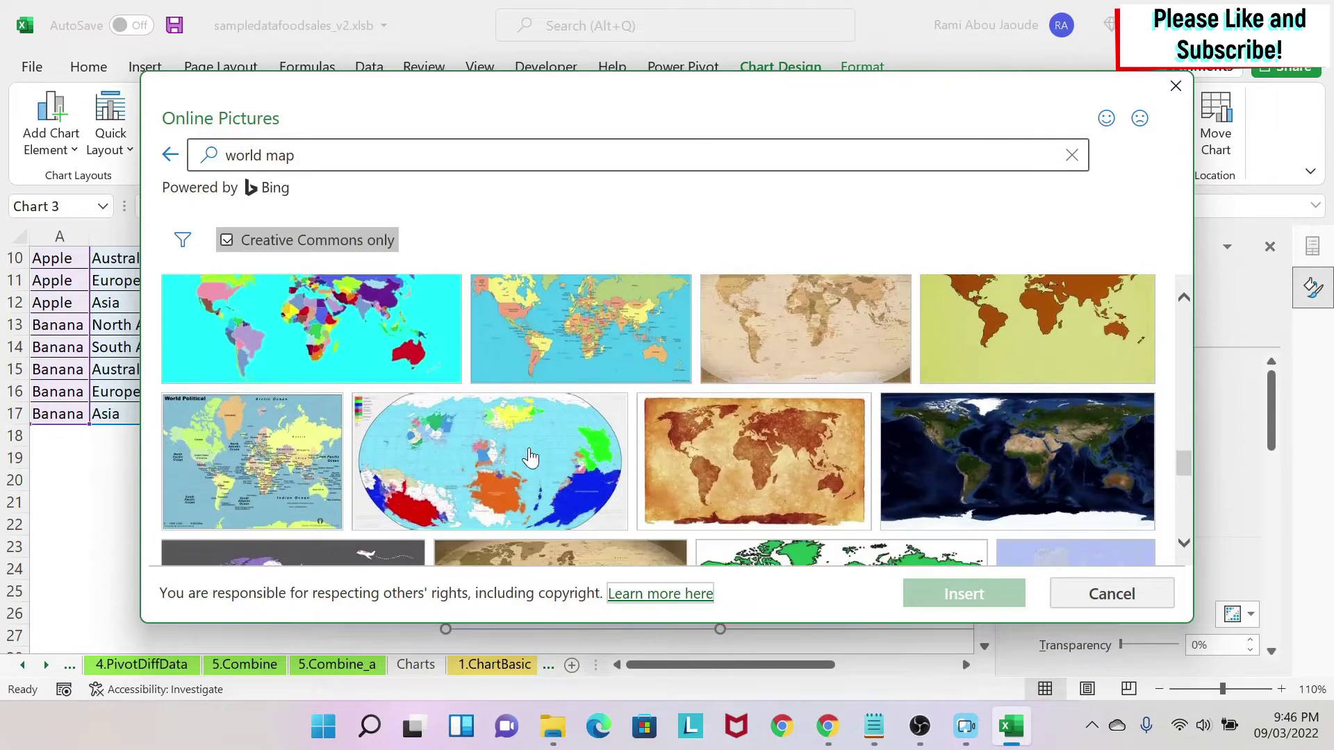
scroll(531, 458, down, 6)
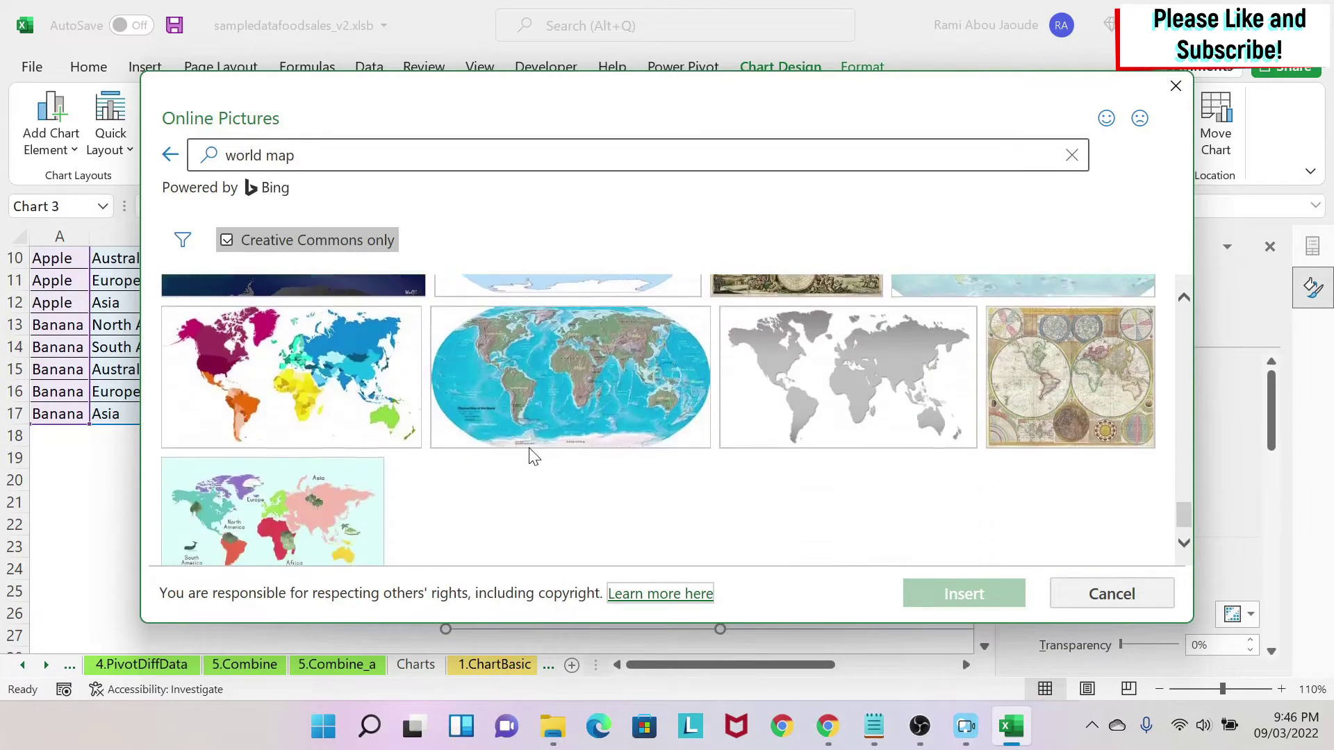
scroll(531, 458, down, 6)
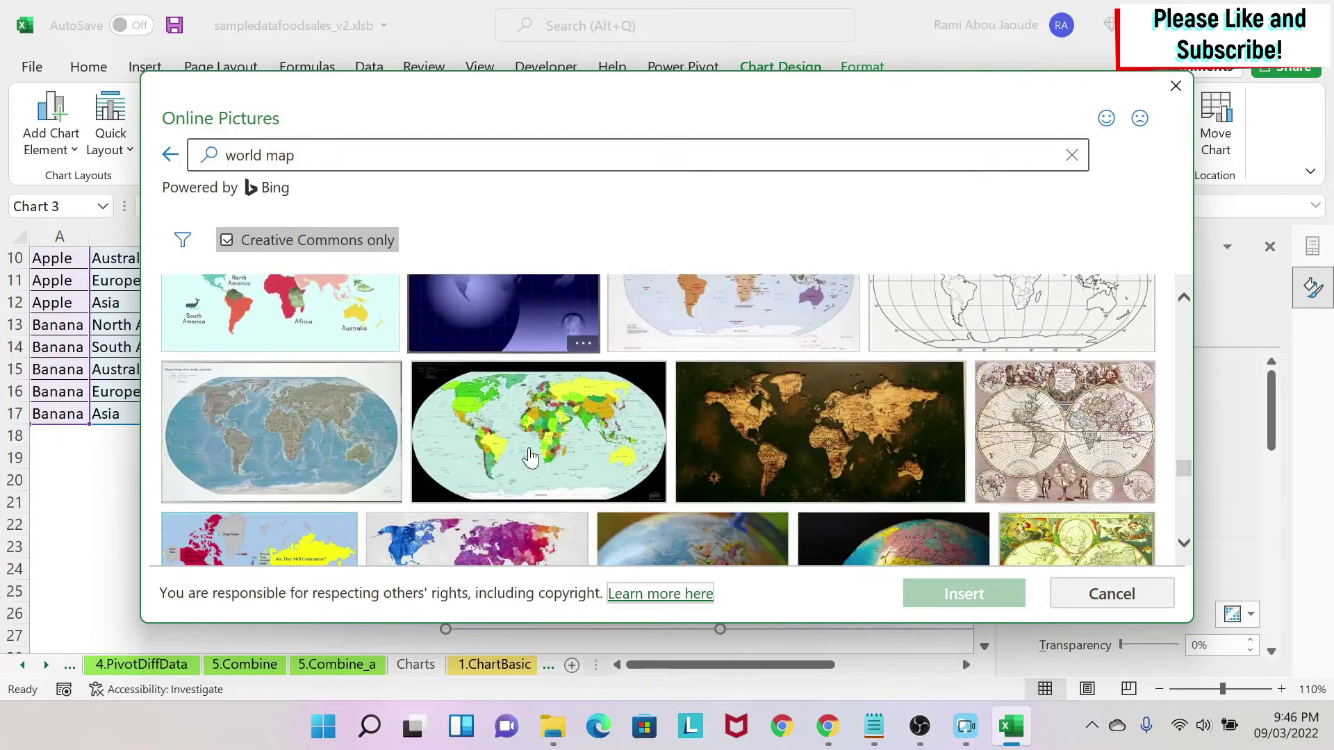
scroll(530, 458, down, 2)
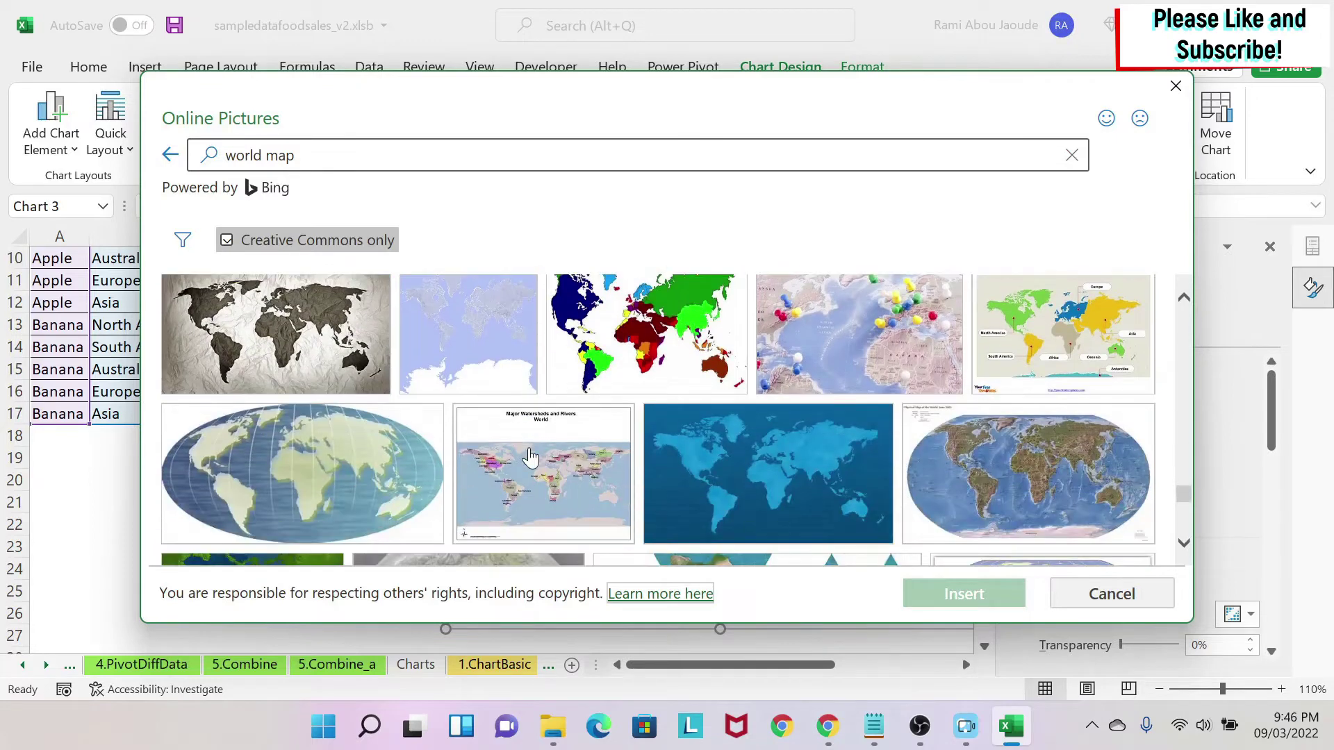
scroll(531, 458, down, 6)
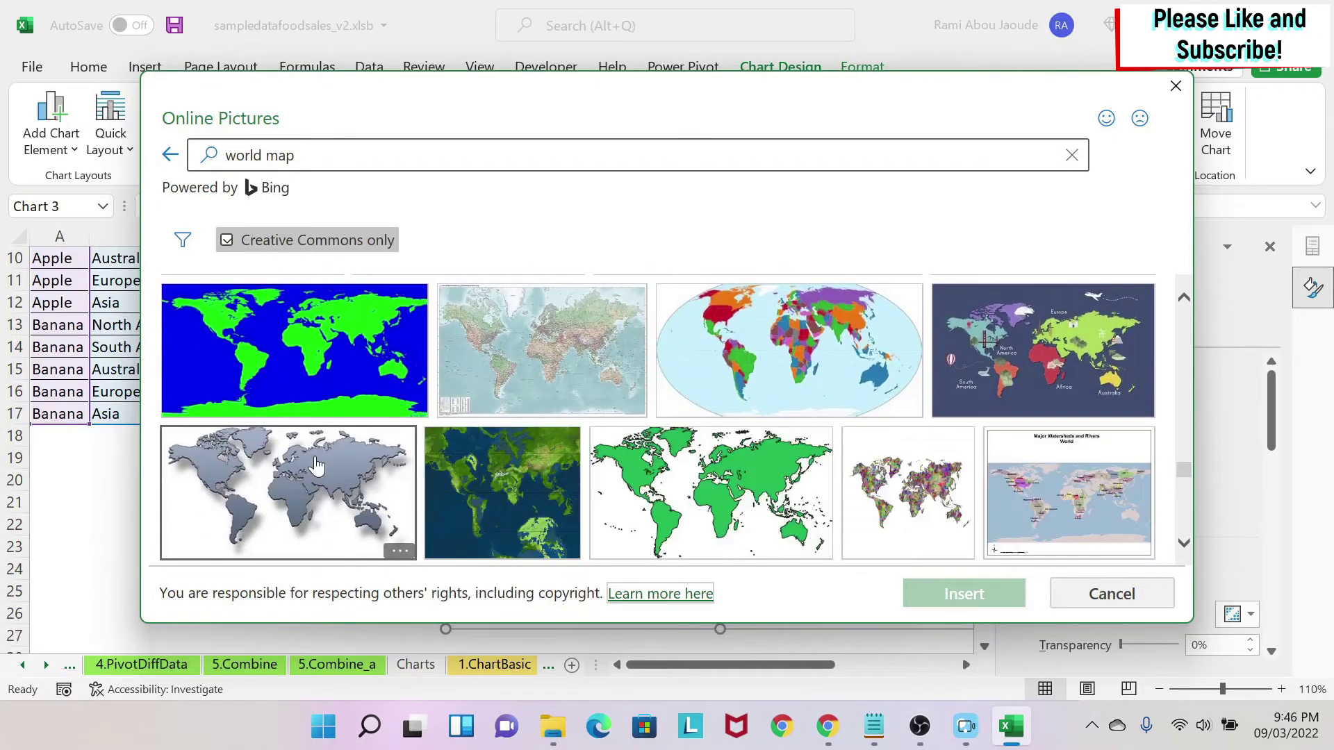
double_click(317, 465)
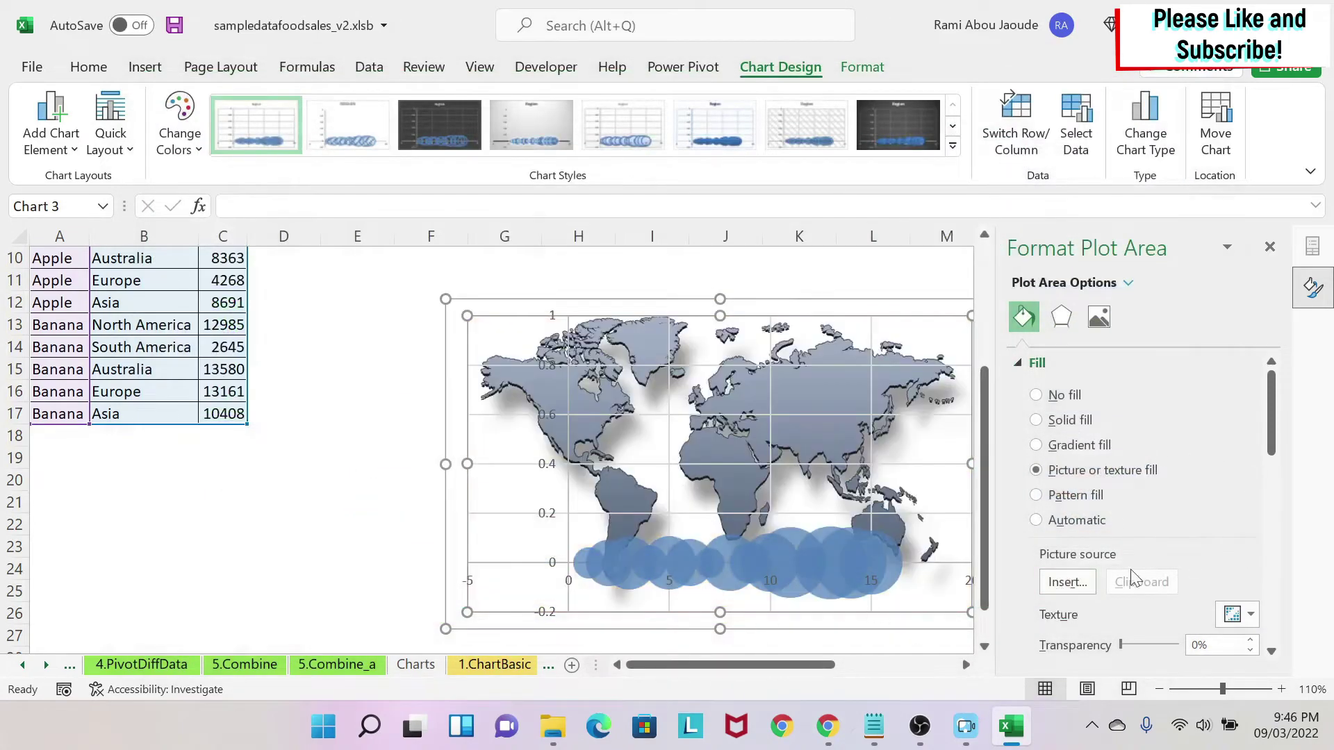
Close the Format Plot Area pane and bring up the vertical axis's formatting options.
click(1270, 247)
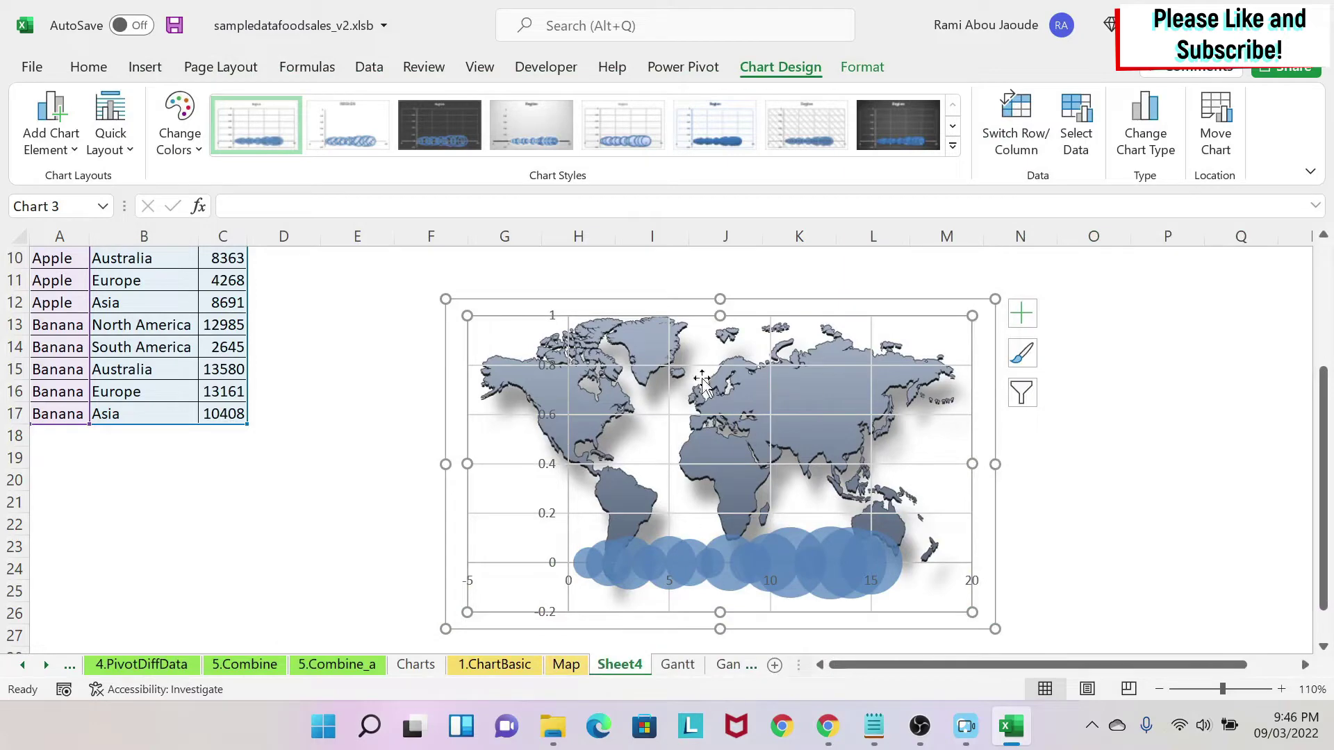
click(1130, 486)
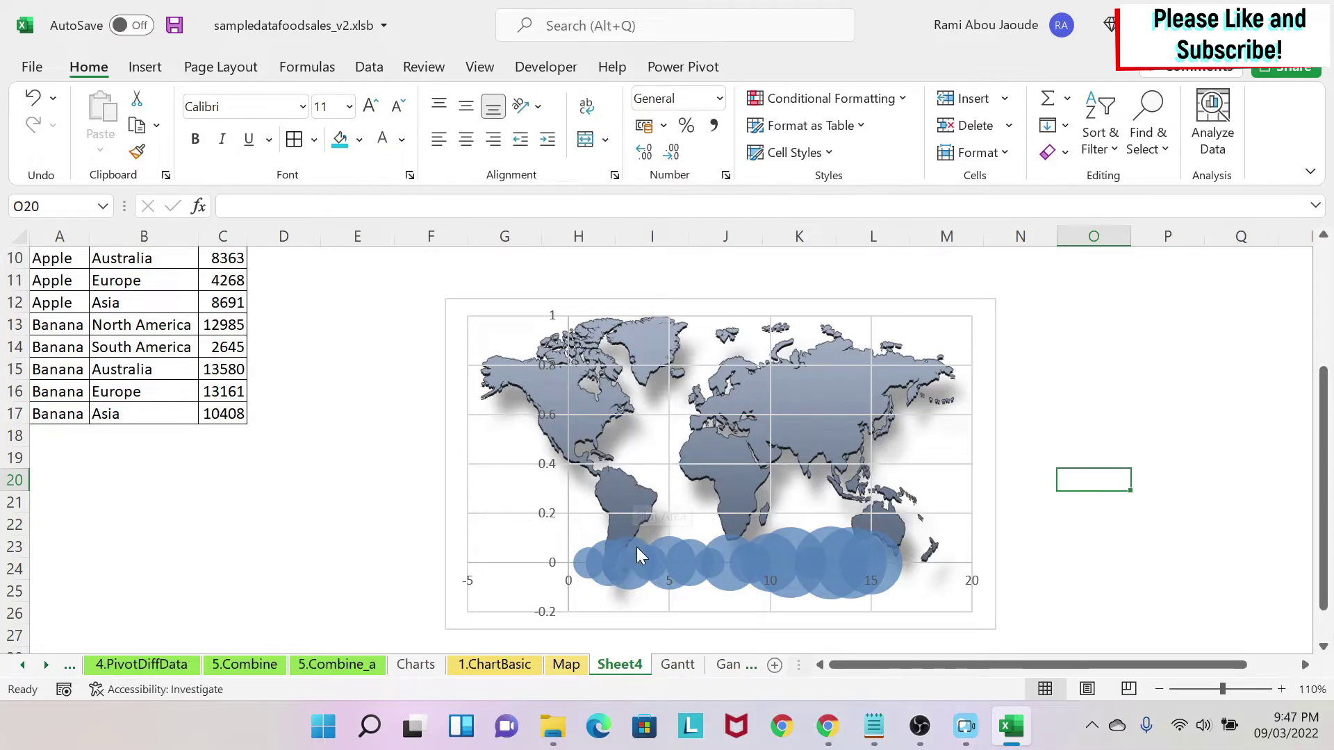
mouse_move(636, 559)
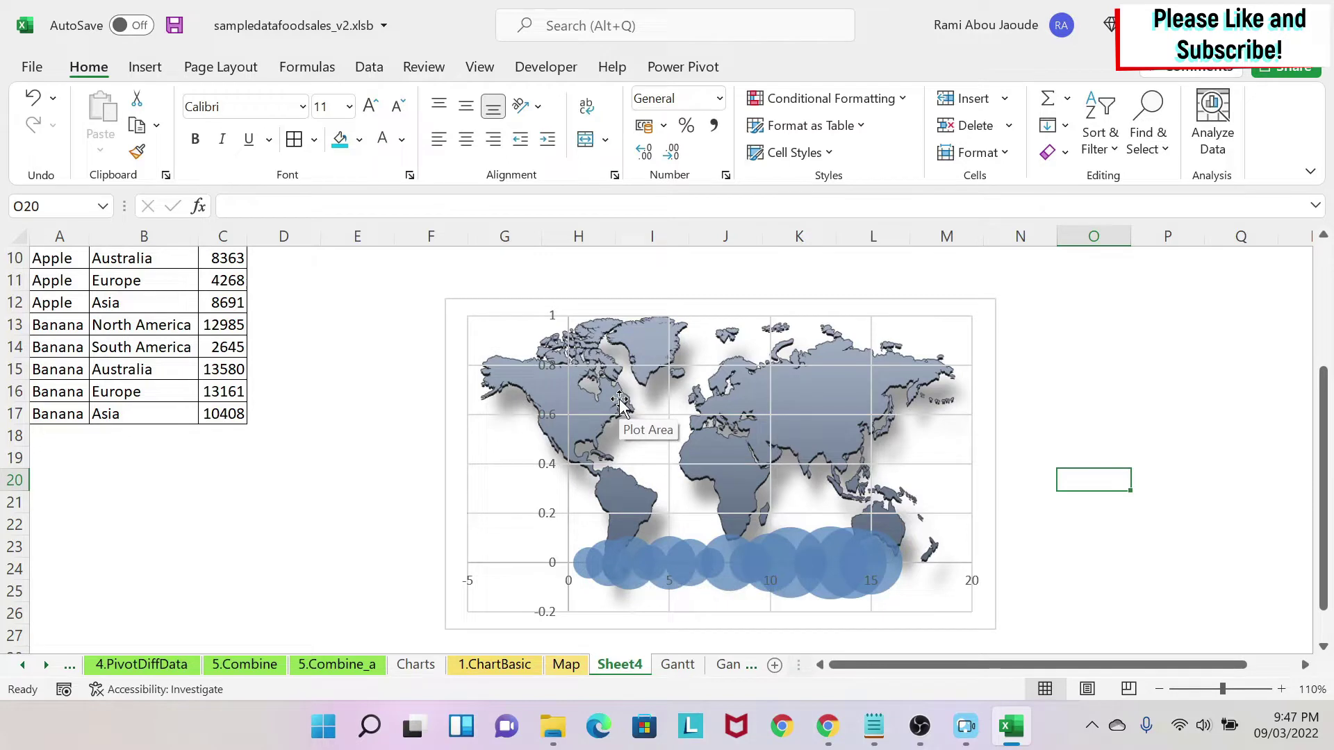
click(553, 320)
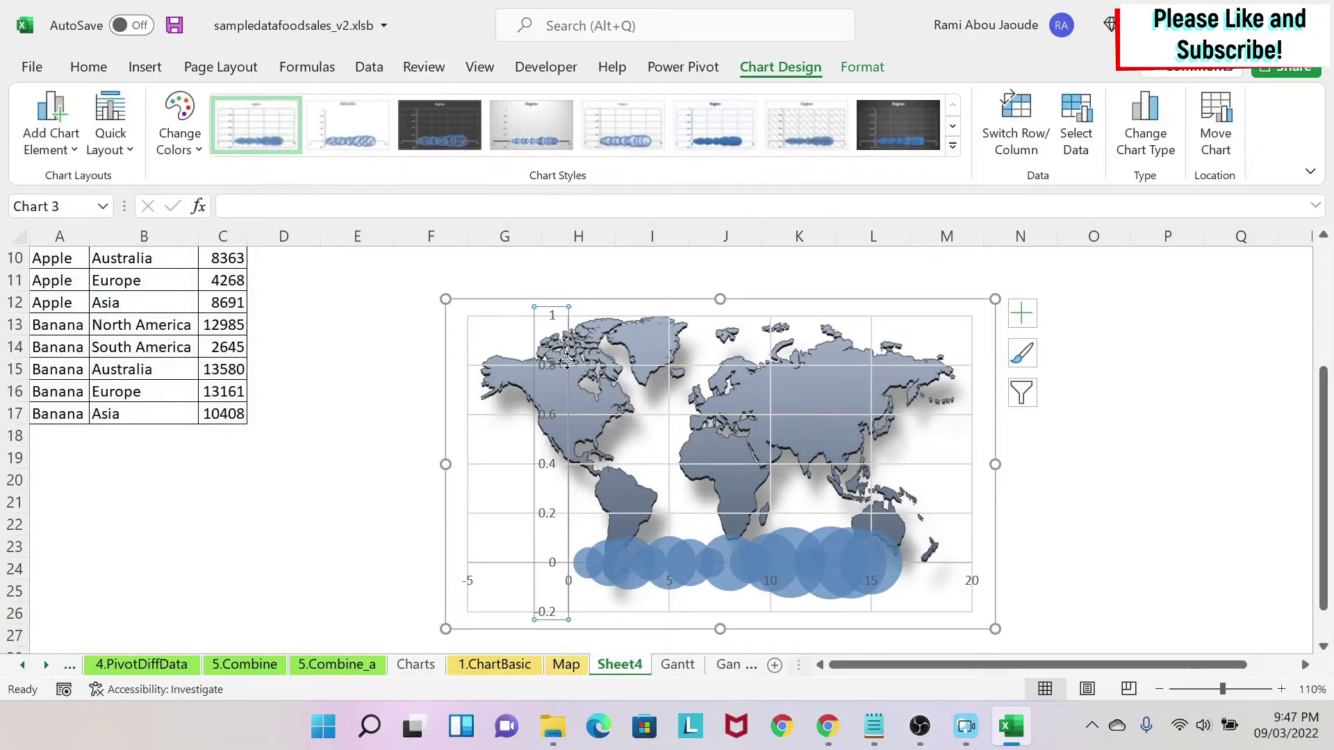
right_click(560, 326)
Set the vertical axis bounds to minimum 0 and maximum 10.
click(583, 542)
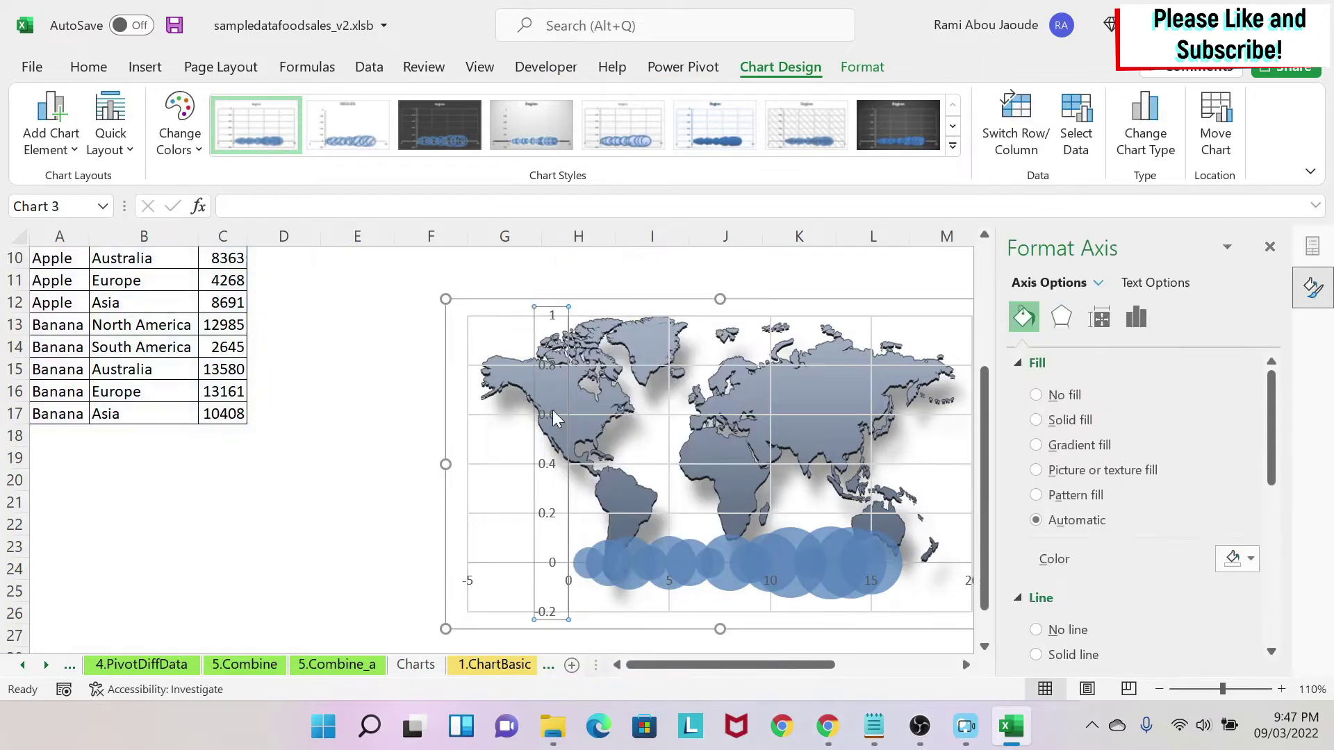
right_click(552, 410)
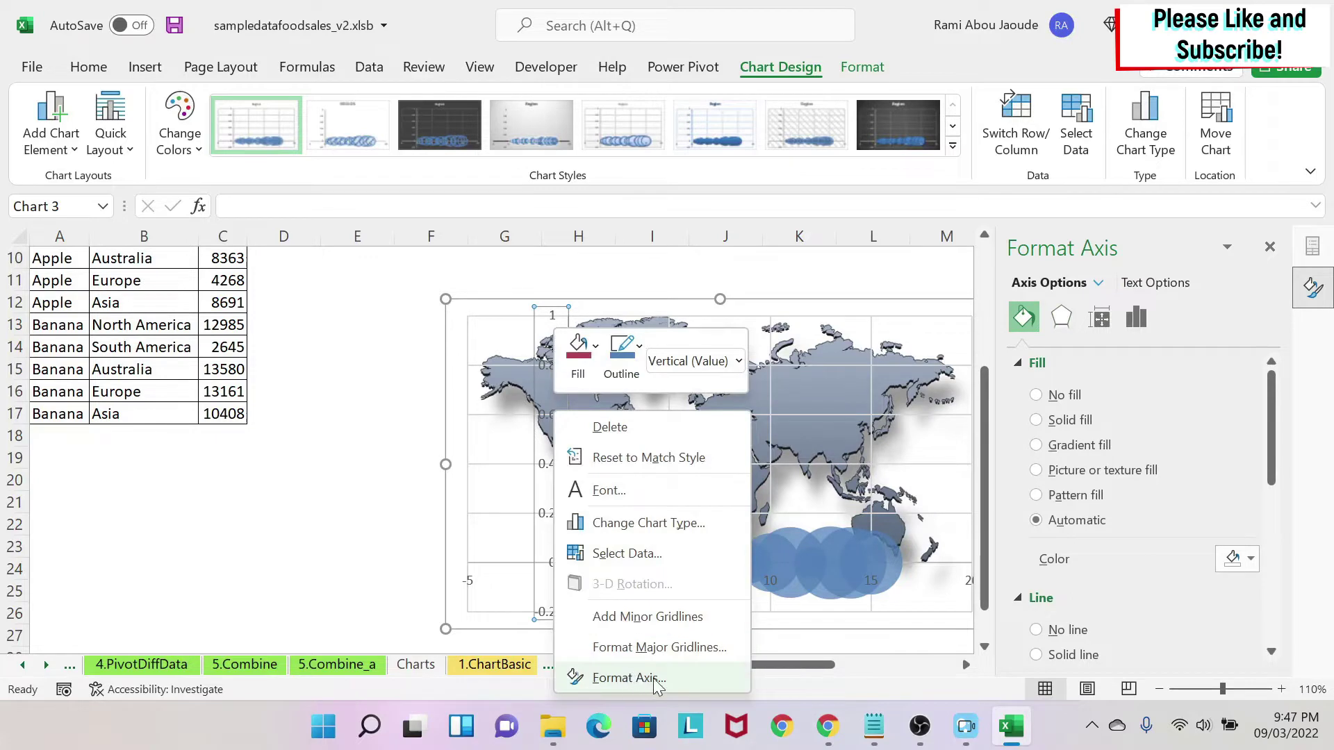
click(697, 680)
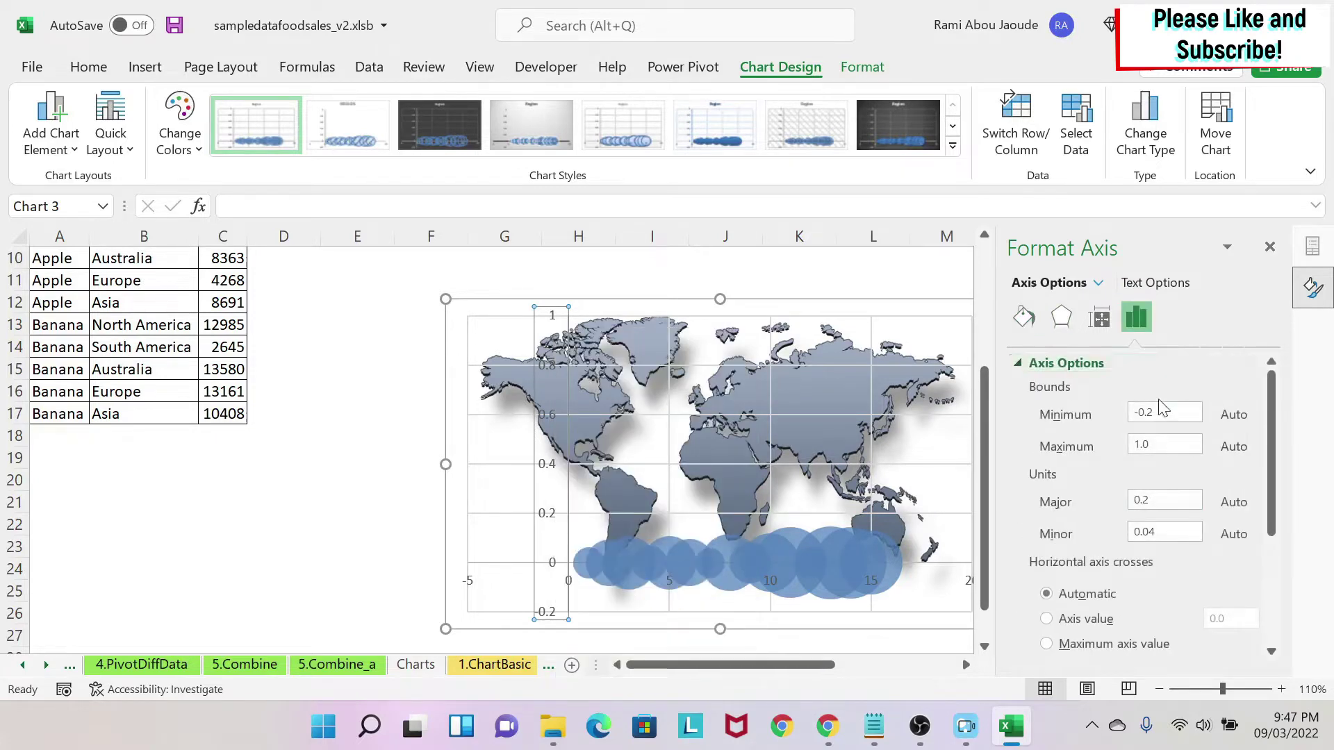
click(1165, 414)
text(0)
click(1181, 443)
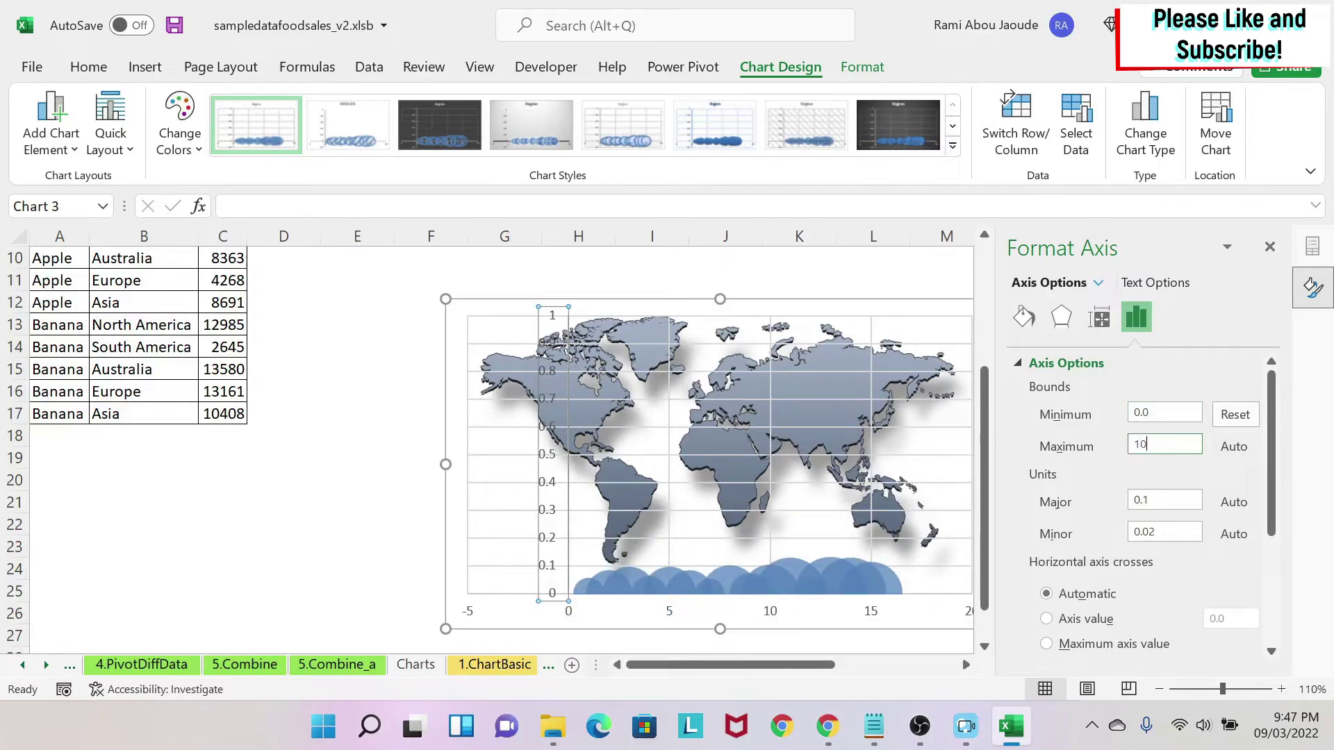
key(Return)
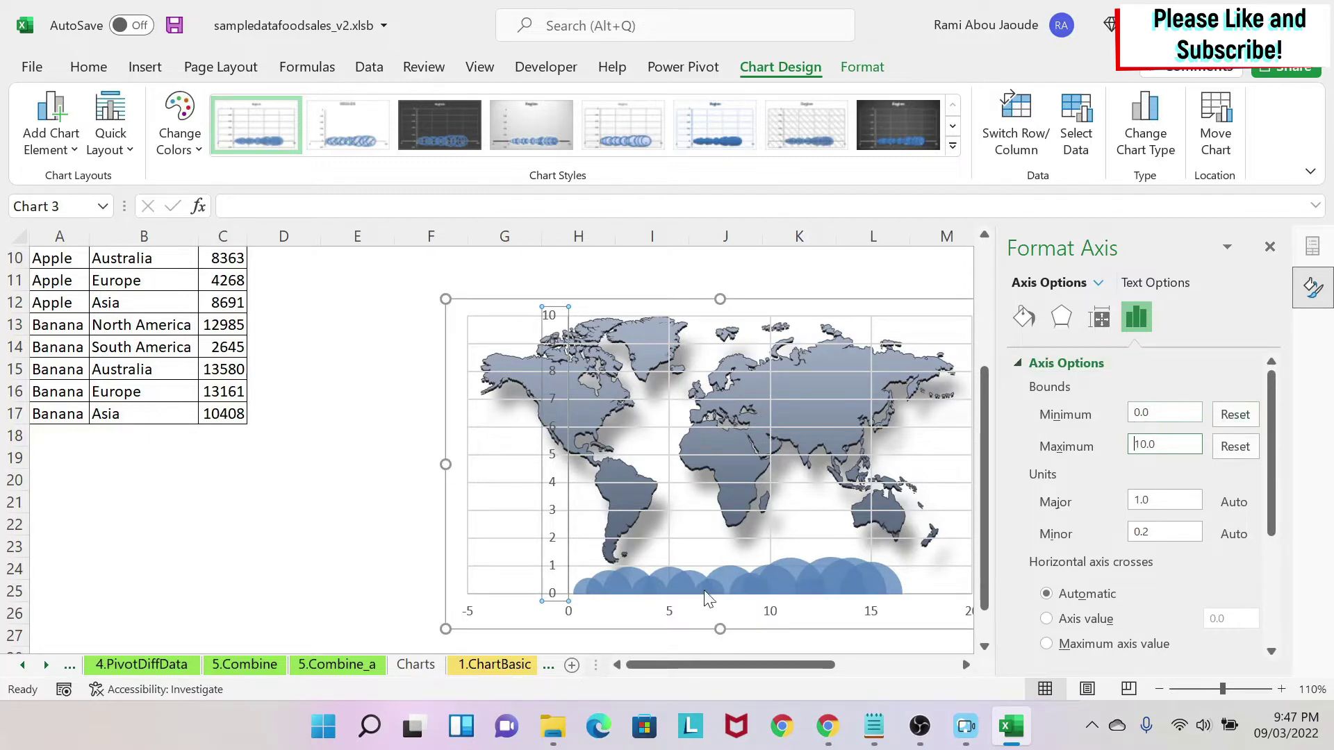
click(678, 615)
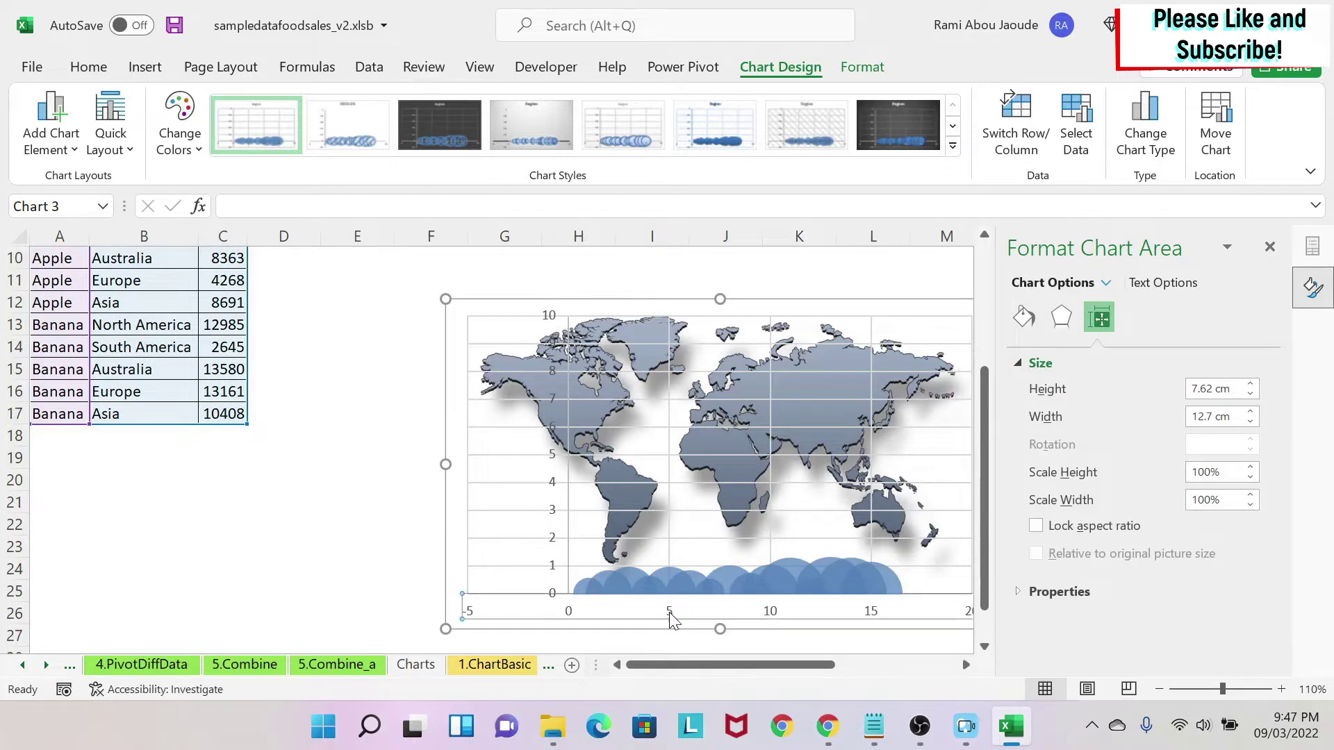
Set the horizontal axis bounds to minimum 0 and maximum 10, then close the Format Axis pane.
click(671, 615)
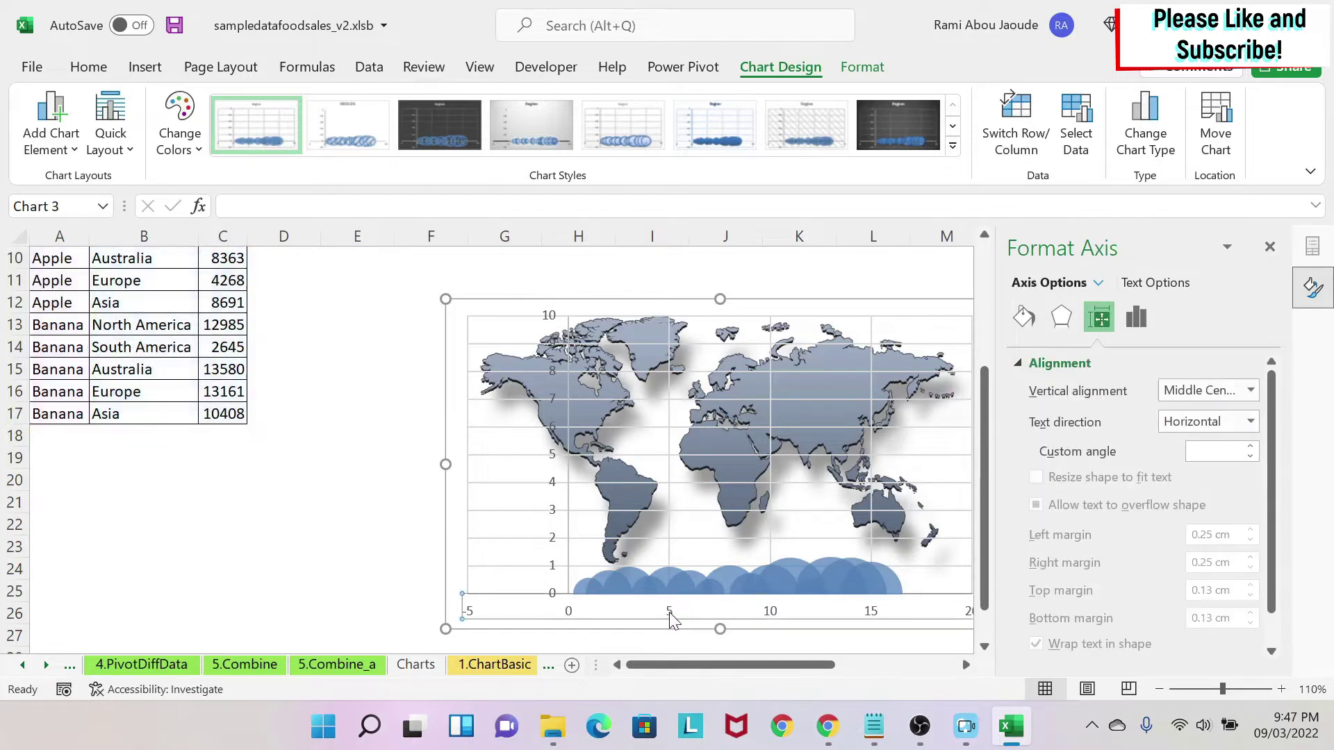
click(1136, 318)
click(1154, 363)
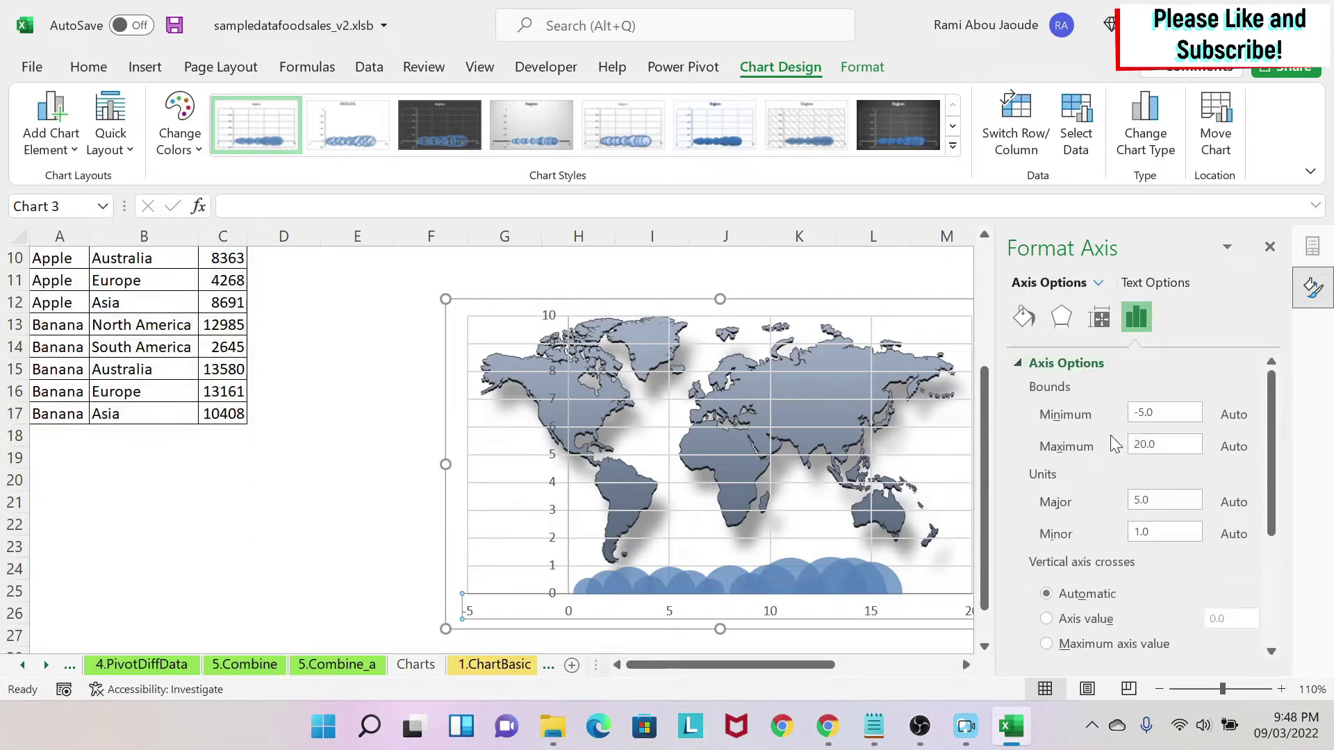
drag(1154, 415, 1061, 409)
key(Return)
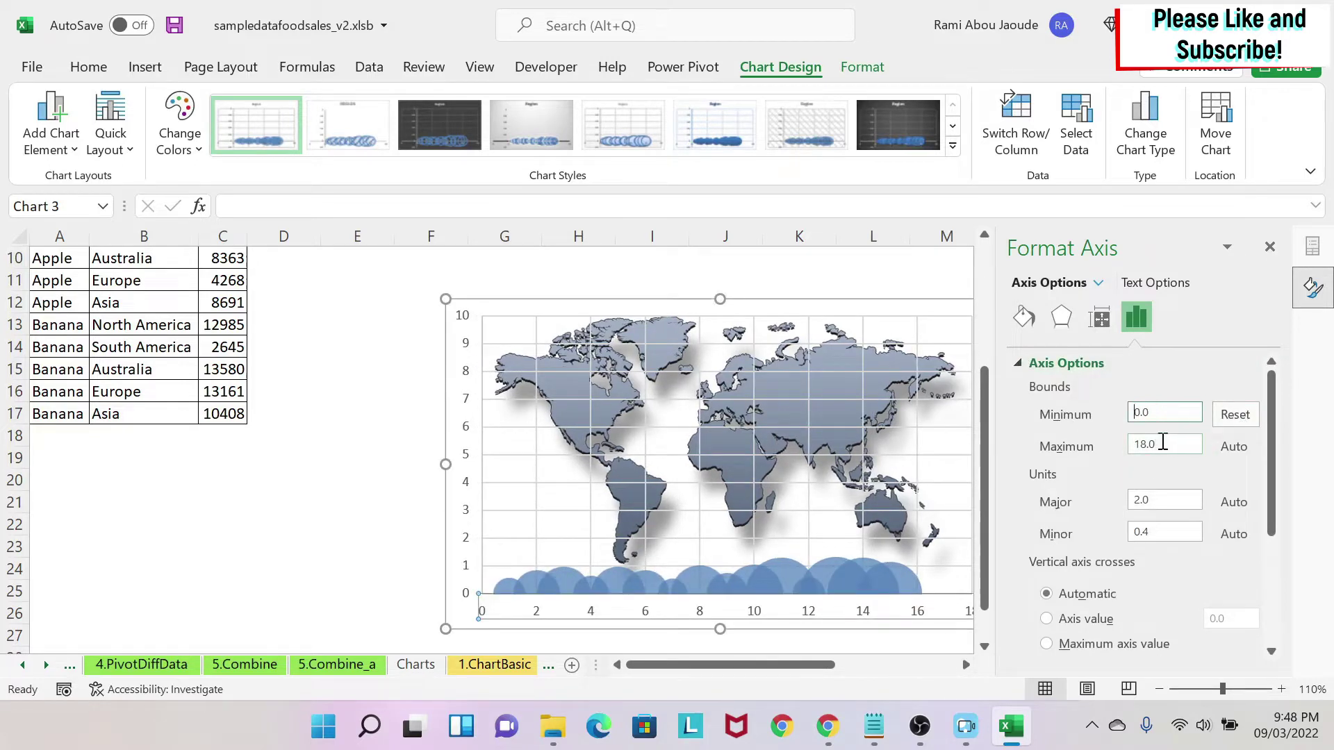
drag(1162, 443, 1117, 448)
text(10)
key(Return)
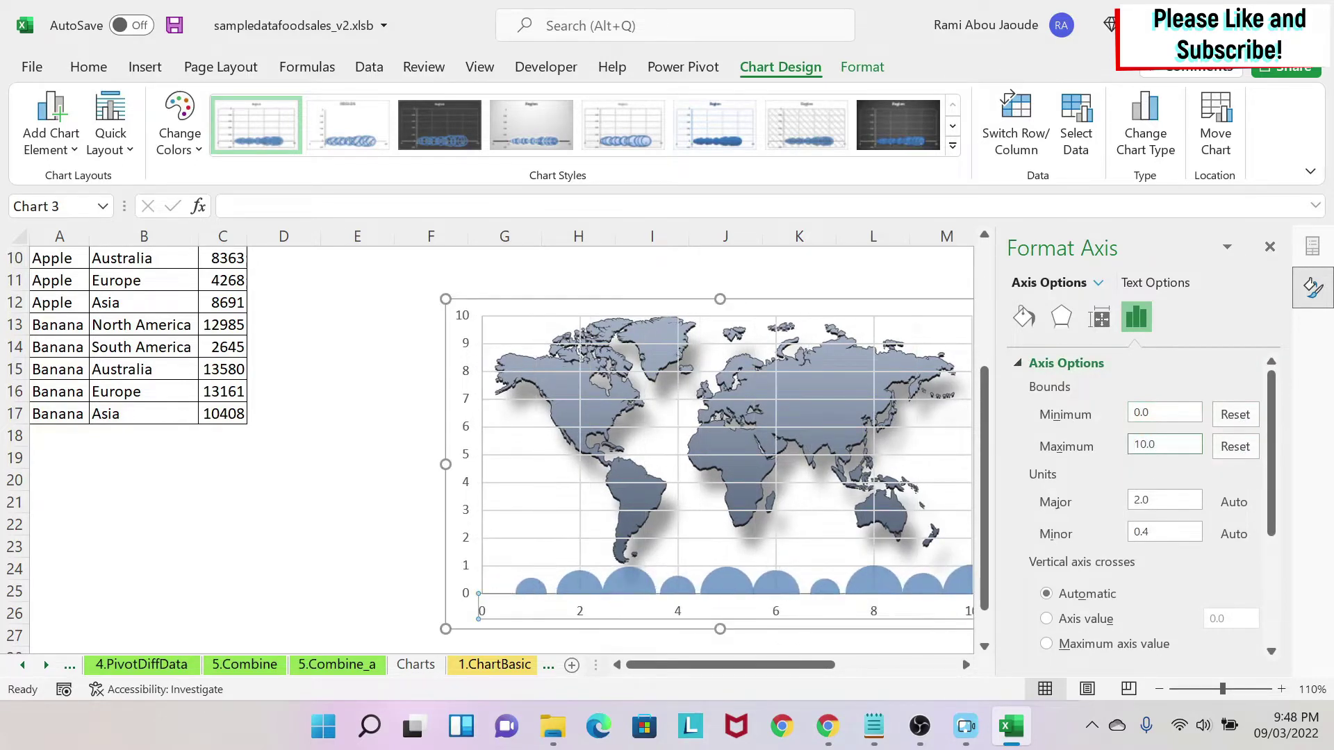
click(1270, 246)
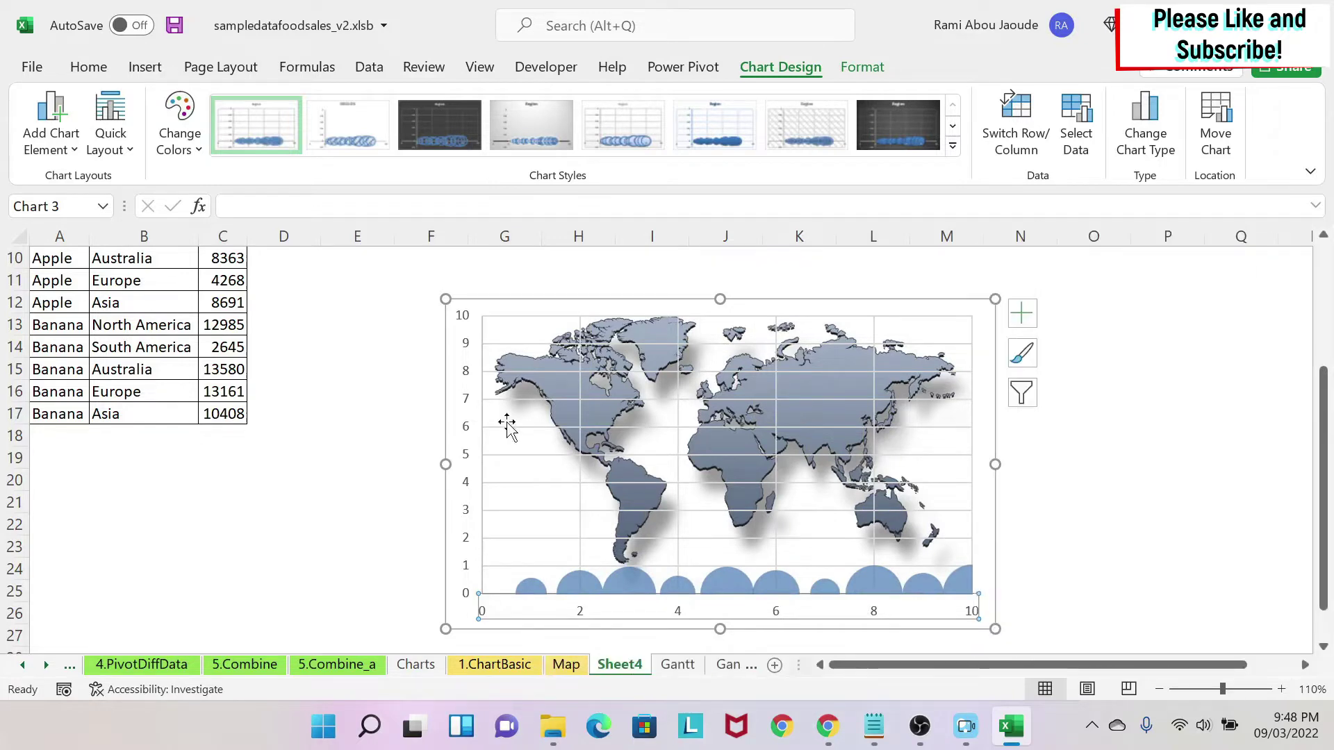
mouse_move(581, 596)
scroll(587, 424, up, 3)
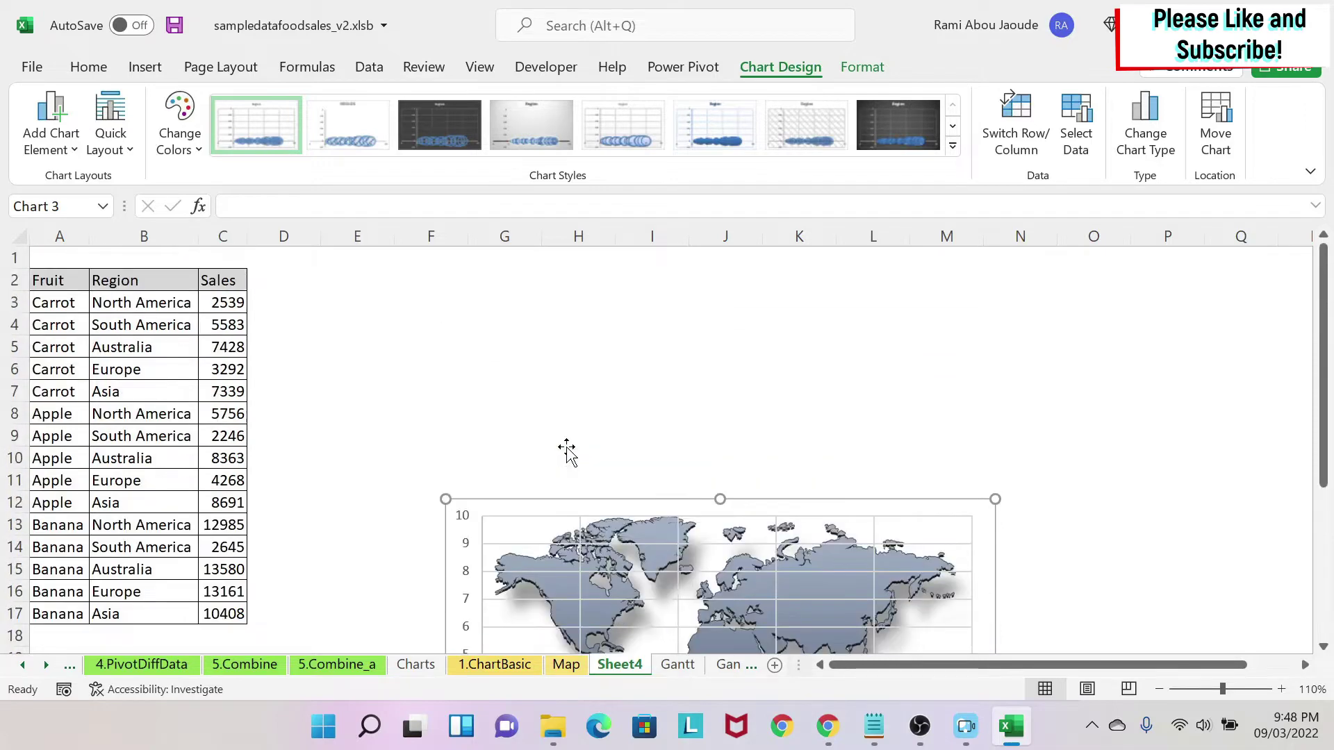
Enter the headers X, Y and Sales in G2:I2.
click(493, 274)
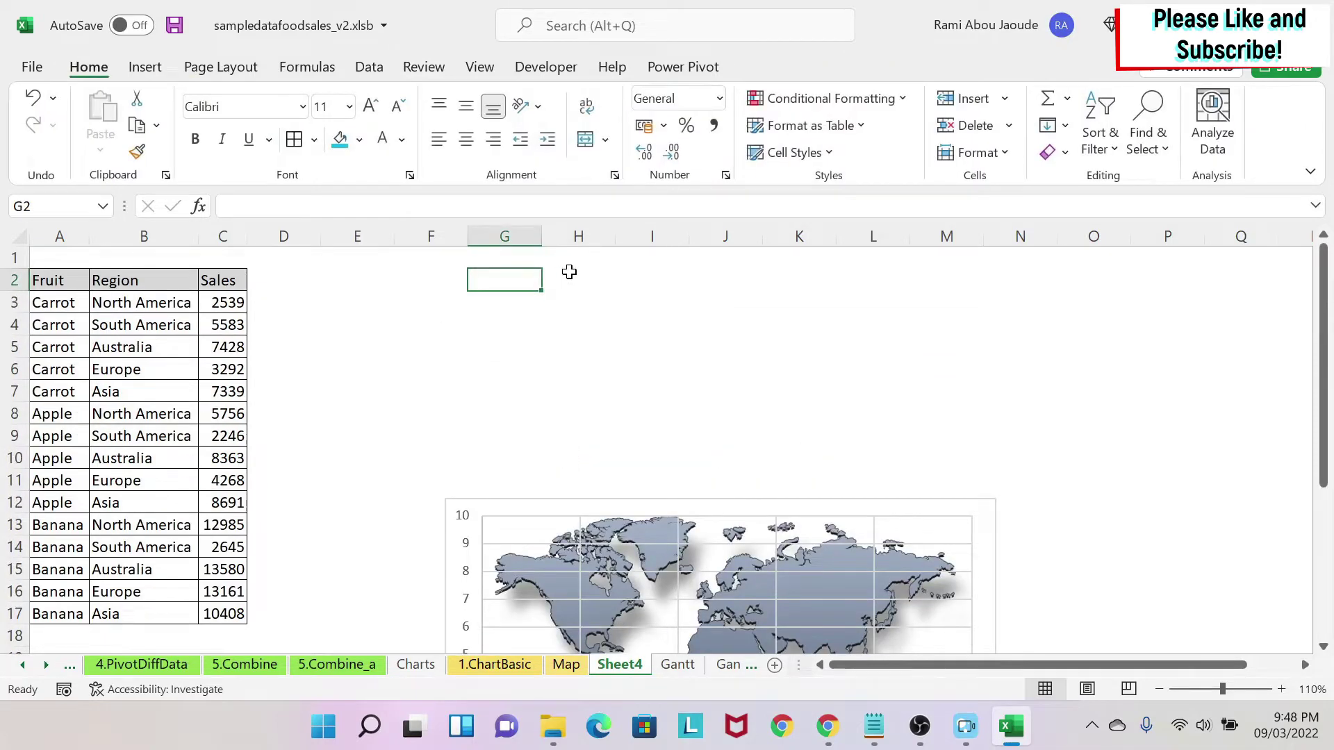
text(X)
key(Tab)
text(Y)
key(Tab)
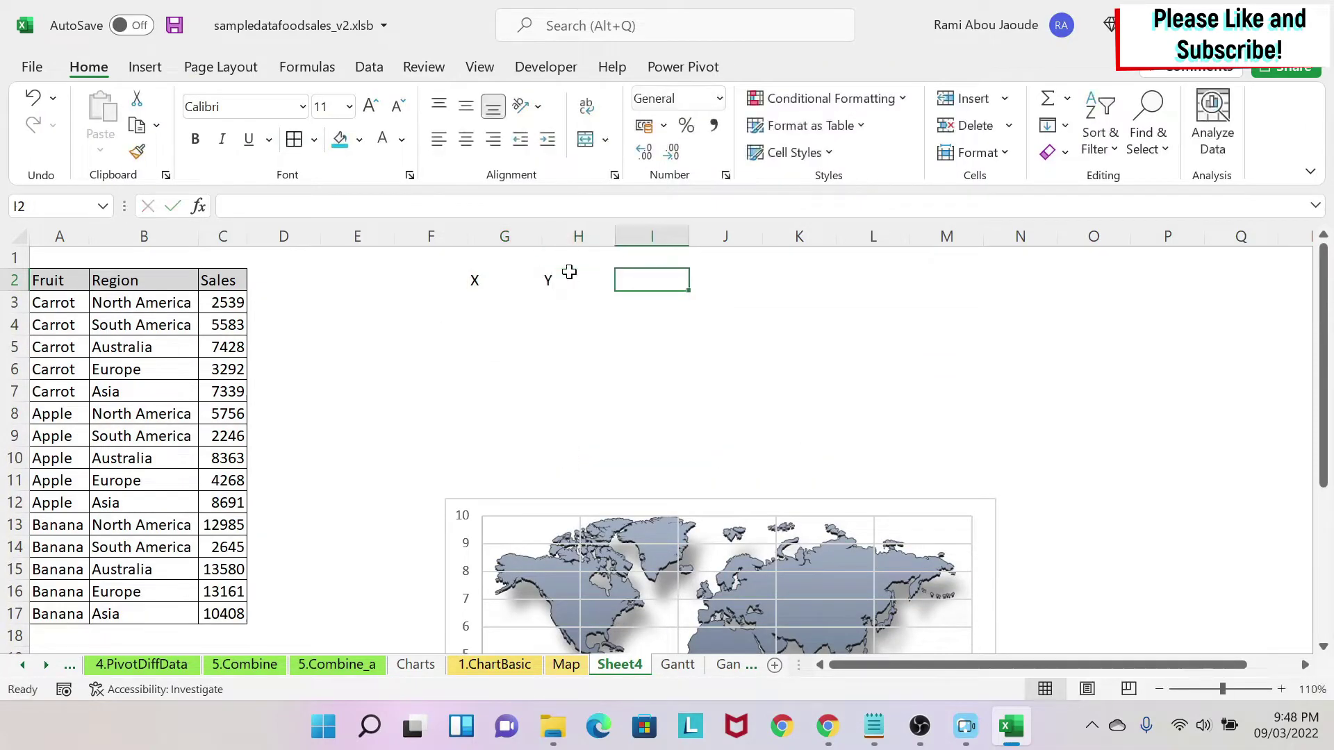
text(Sales)
key(Return)
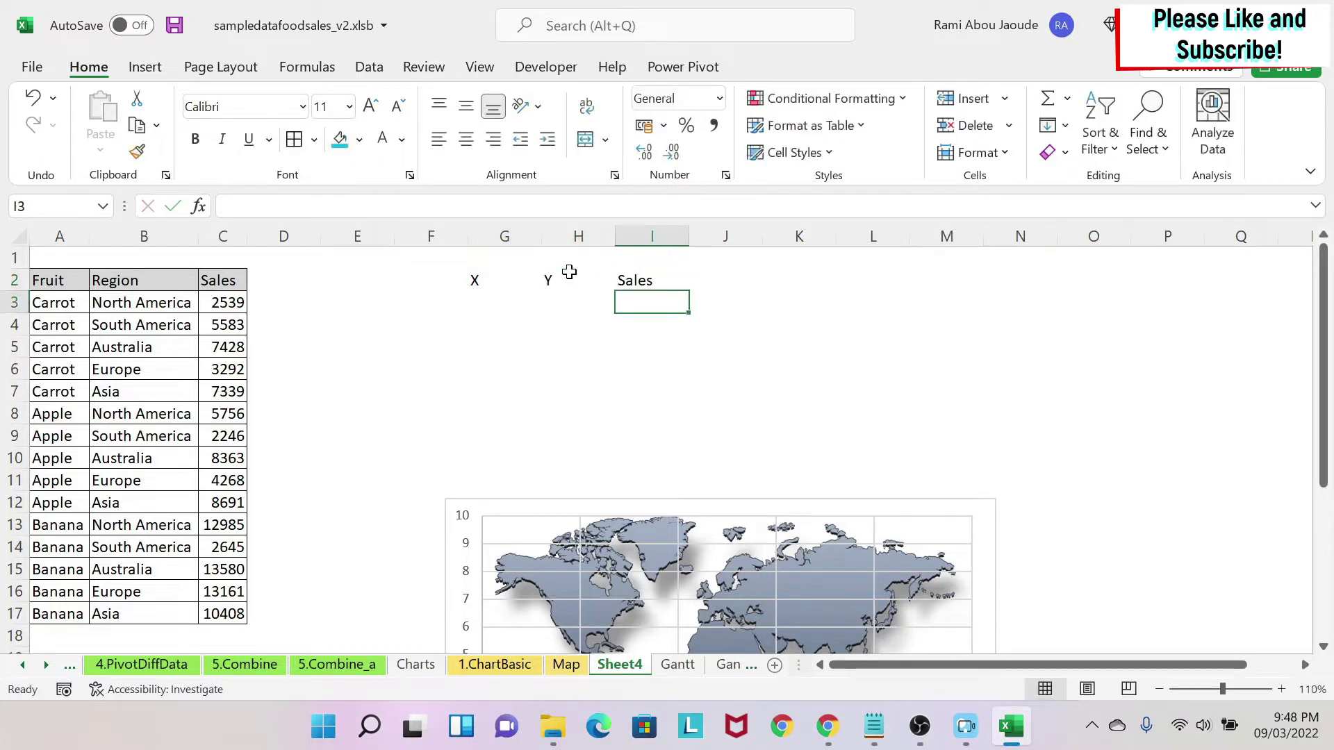
Fill I3:I7 with a Sales value of 1 for each region.
text(1)
key(Return)
text(1)
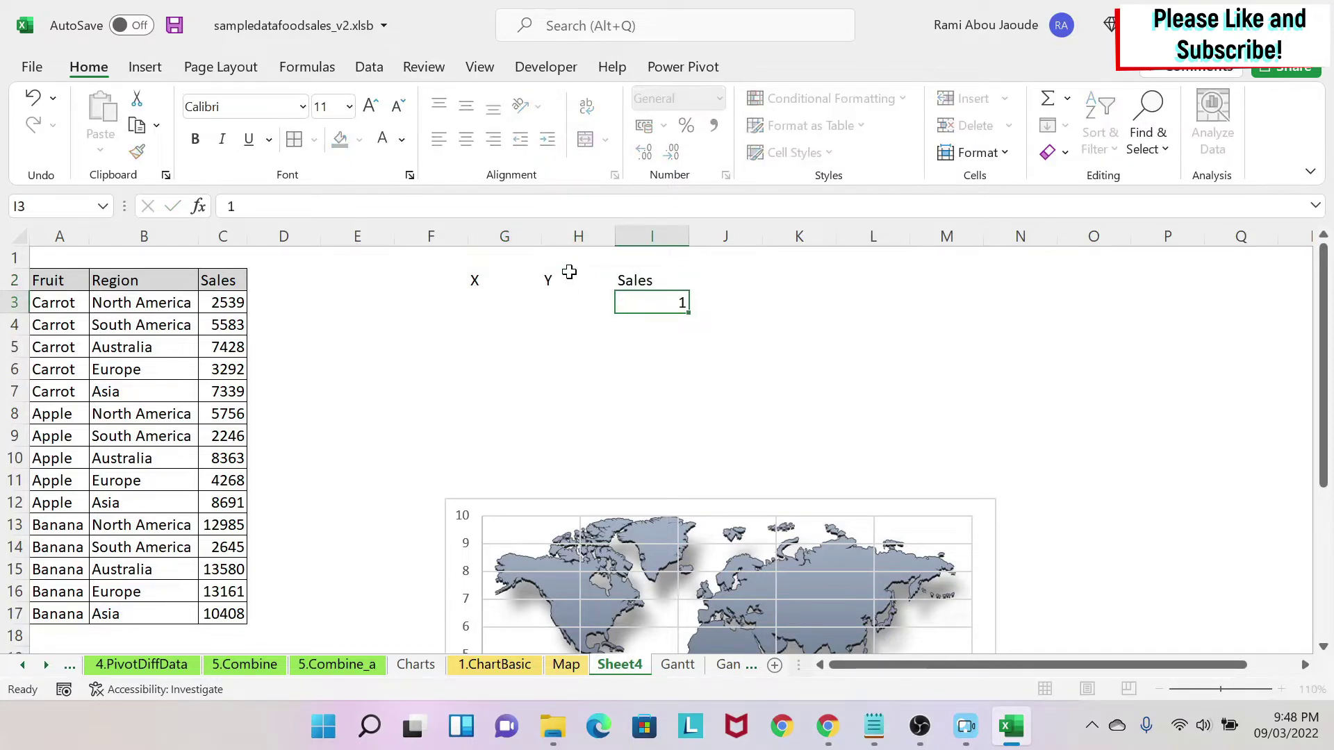
key(Return)
text(1)
key(Return)
text(1)
key(Return)
text(1)
key(Return)
text(1)
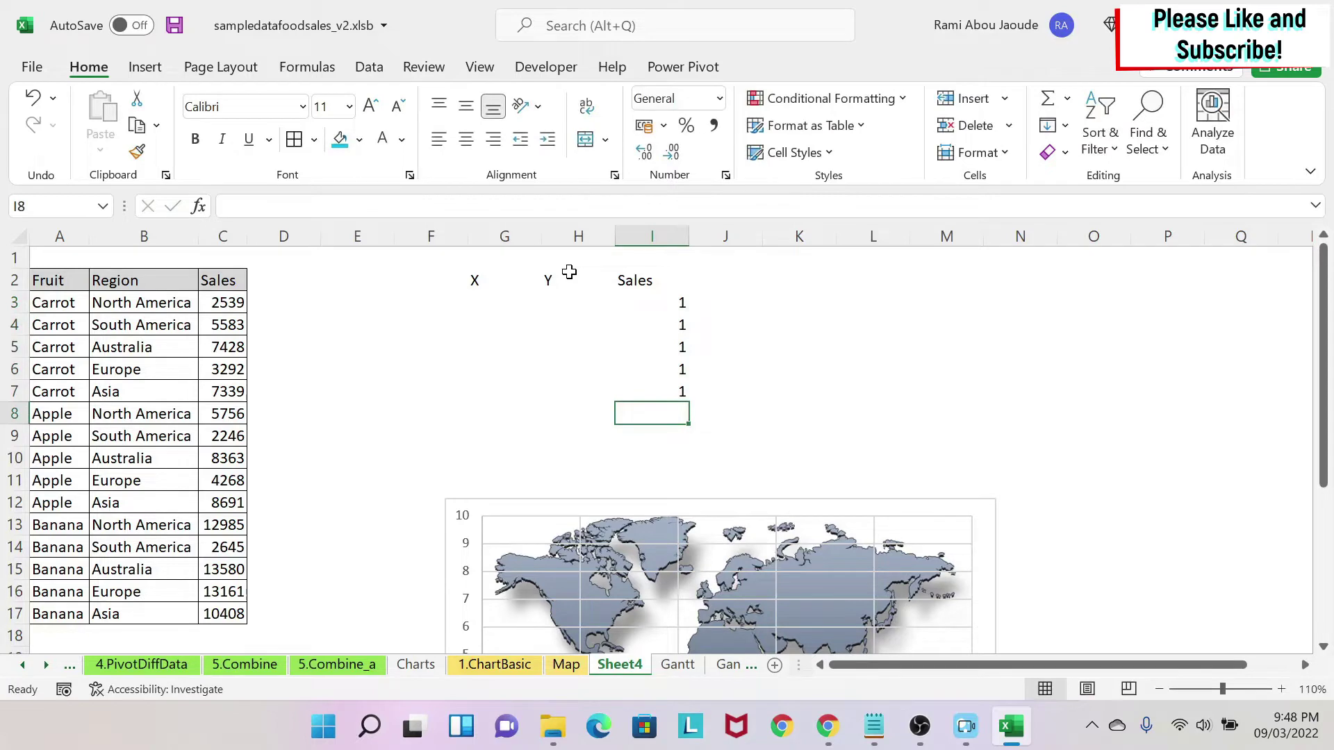
key(Return)
Copy the five region names from B3:B7 into F3:F7 and autofit column F.
key(Left)
key(Left)
key(Up)
key(Left)
key(Left)
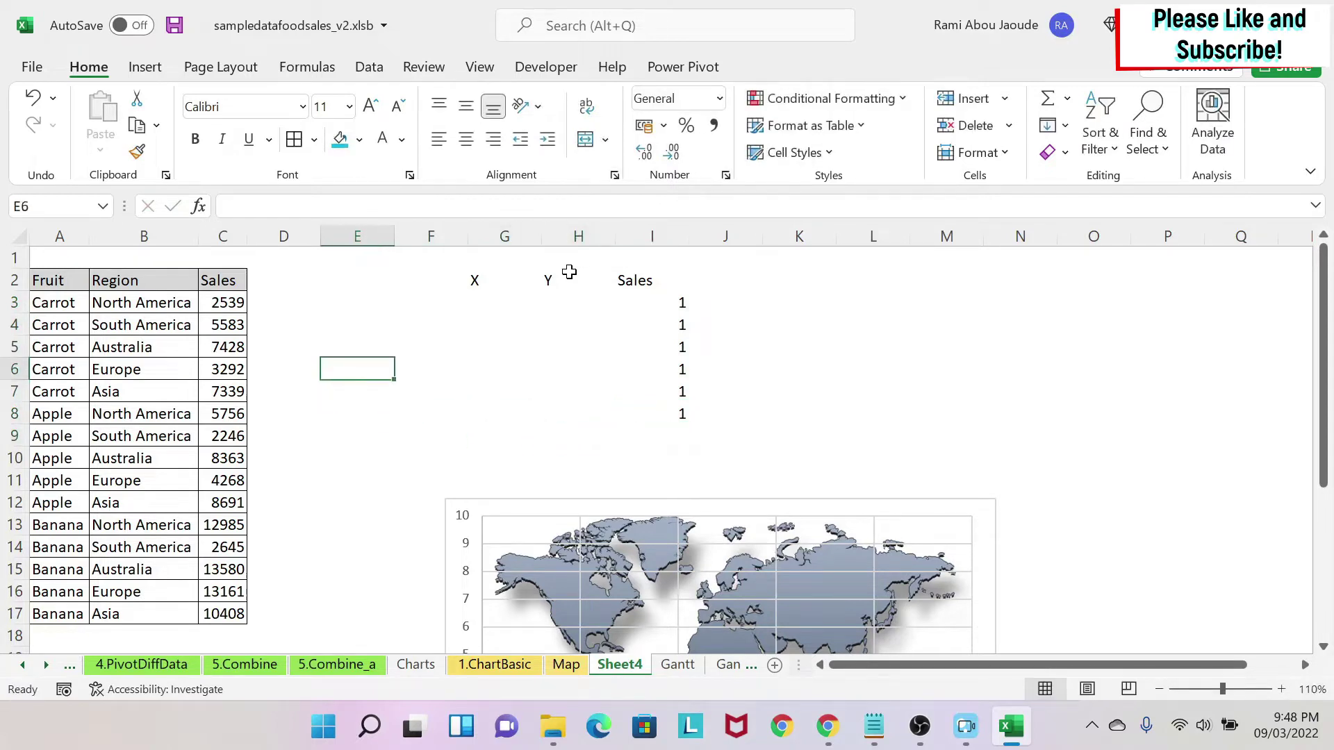
key(Left)
key(Left)
key(Left)
key(Up)
key(Up)
key(Up)
key(shift+Down)
key(shift+Down)
key(shift+Down)
key(shift+Down)
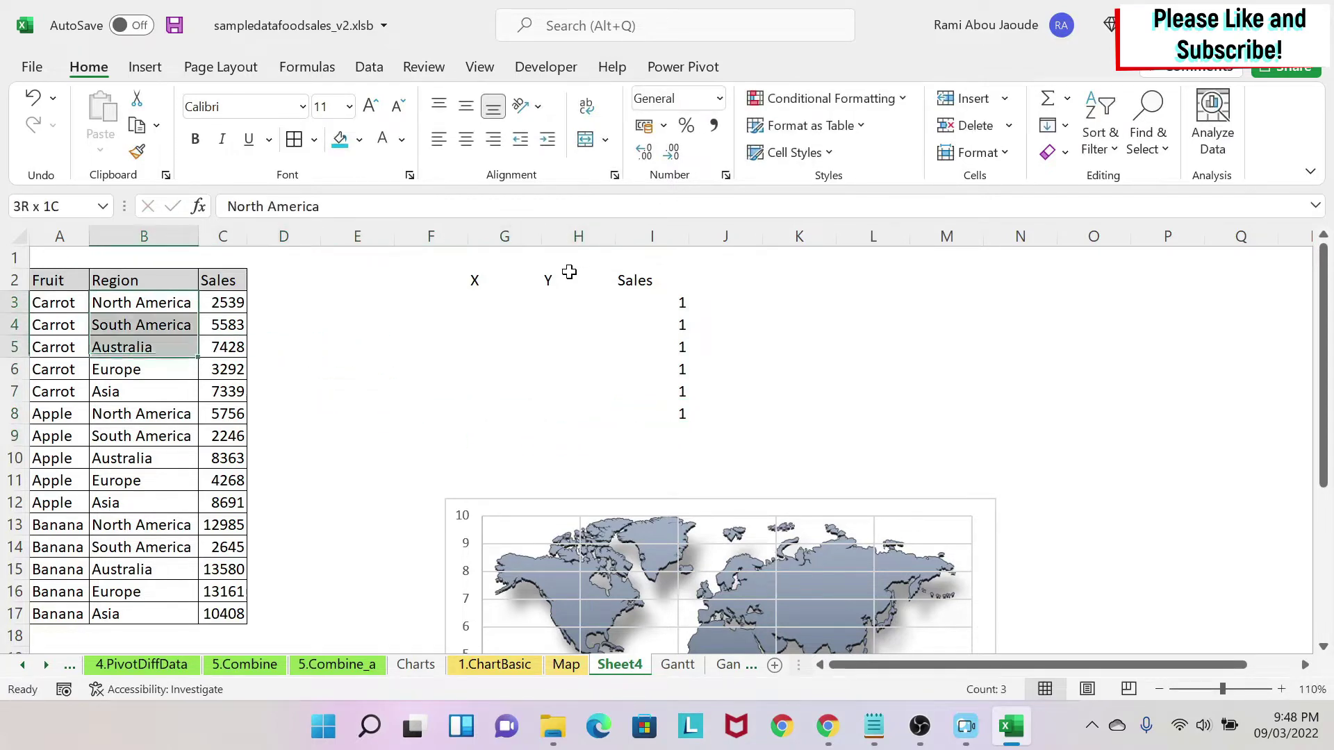
key(ctrl+c)
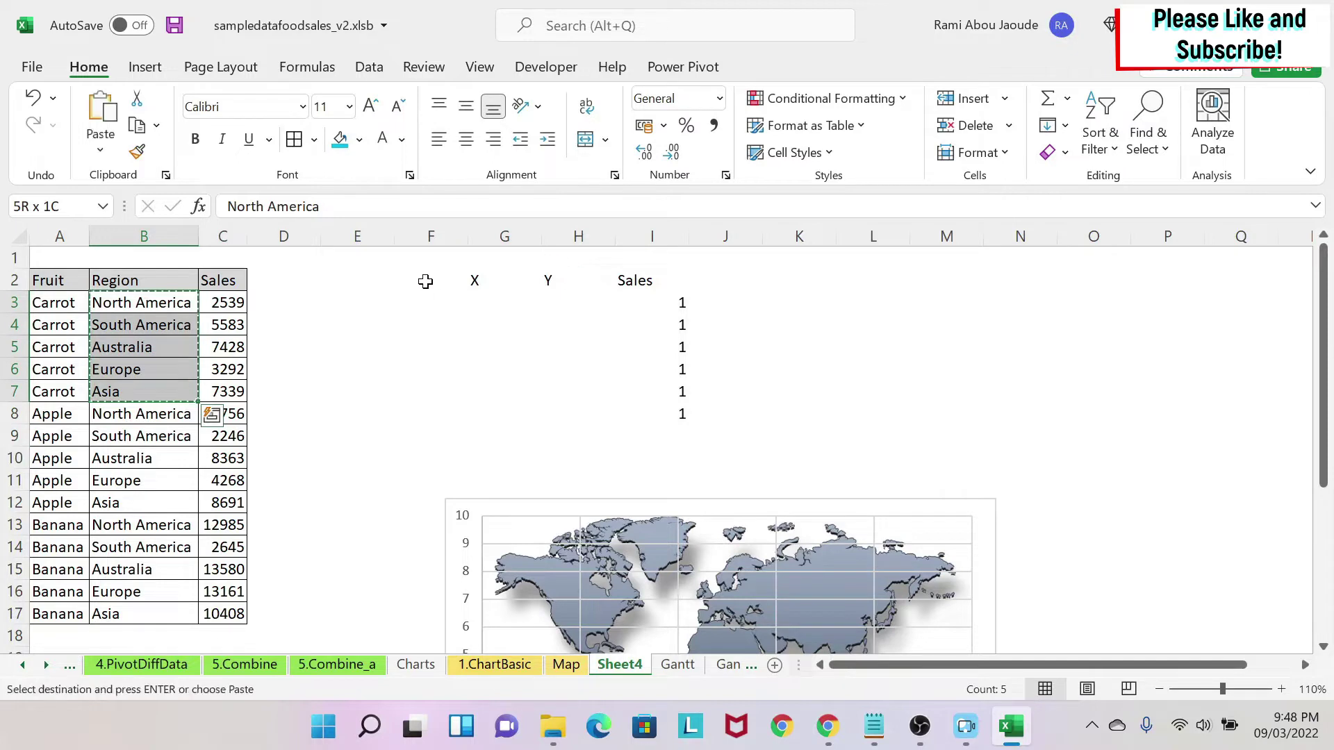
click(399, 300)
key(ctrl+v)
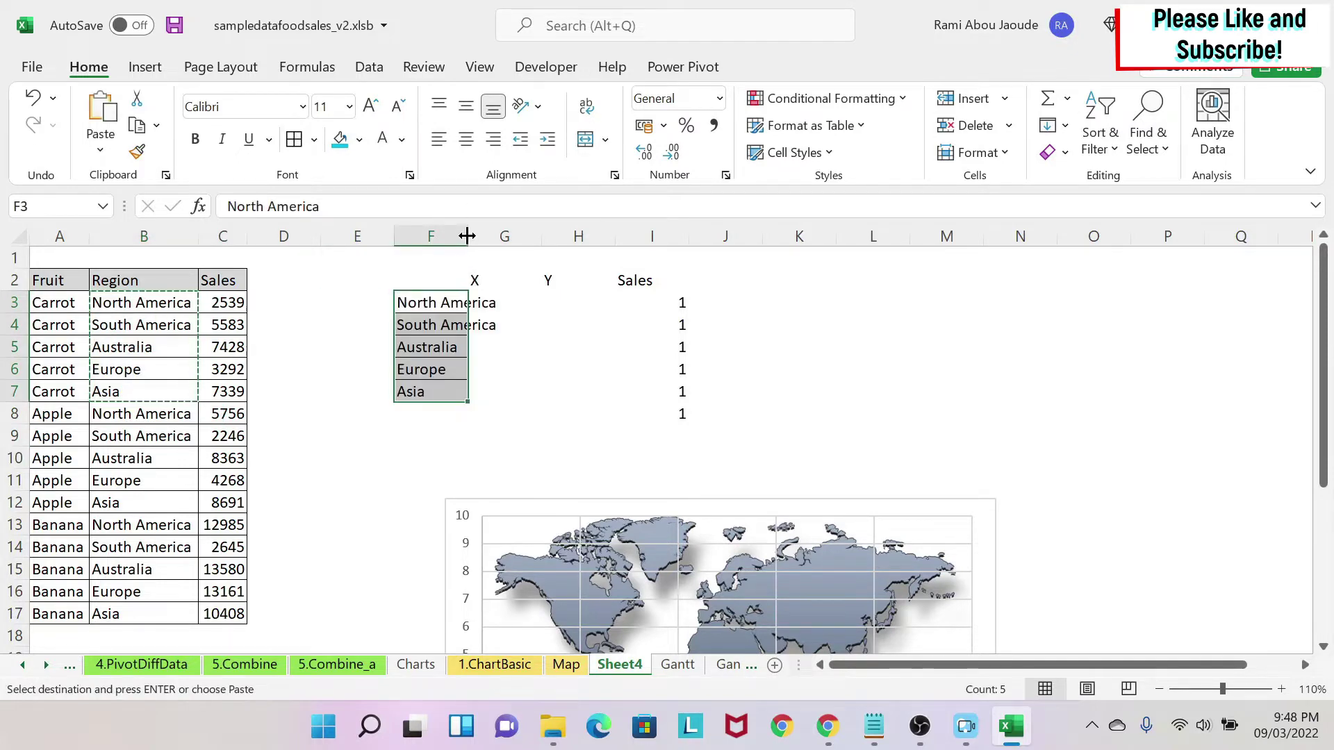
double_click(468, 236)
click(551, 405)
Clear the extra 1 in I8 and apply All Borders to F2:I7.
click(707, 412)
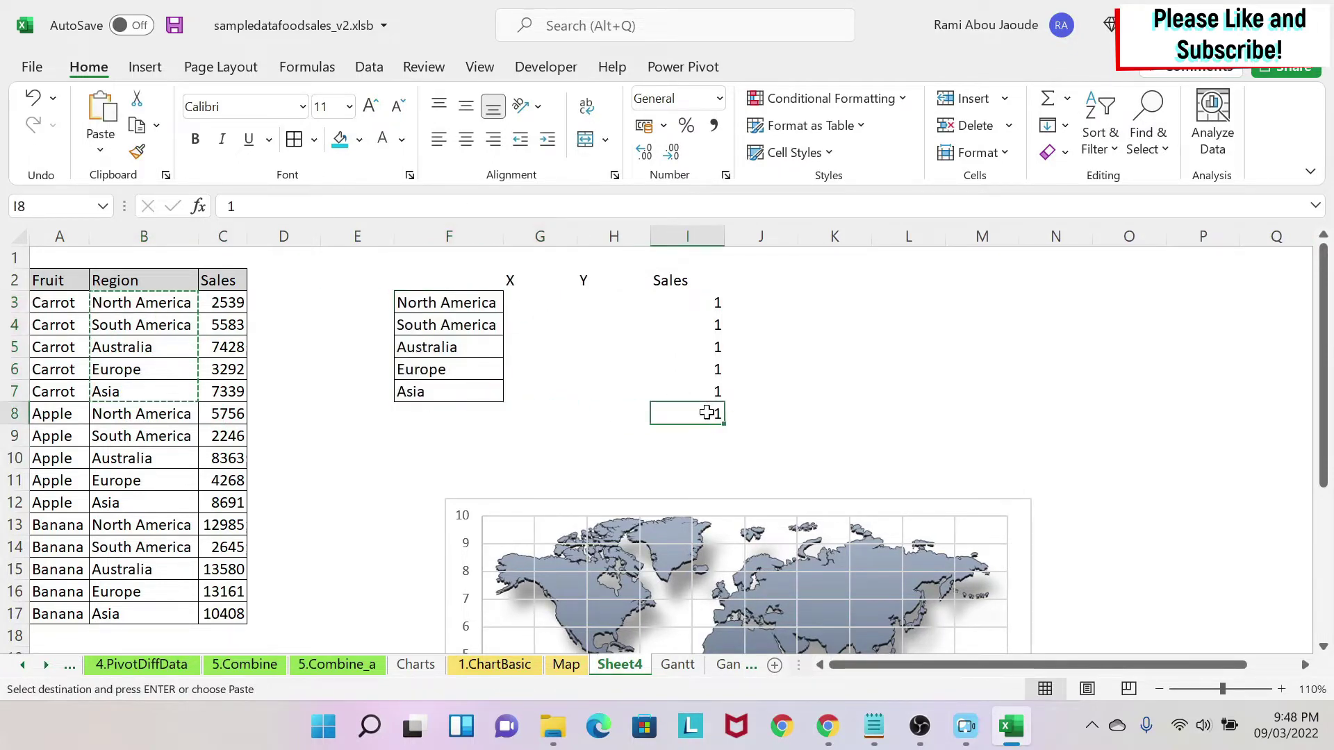
key(Escape)
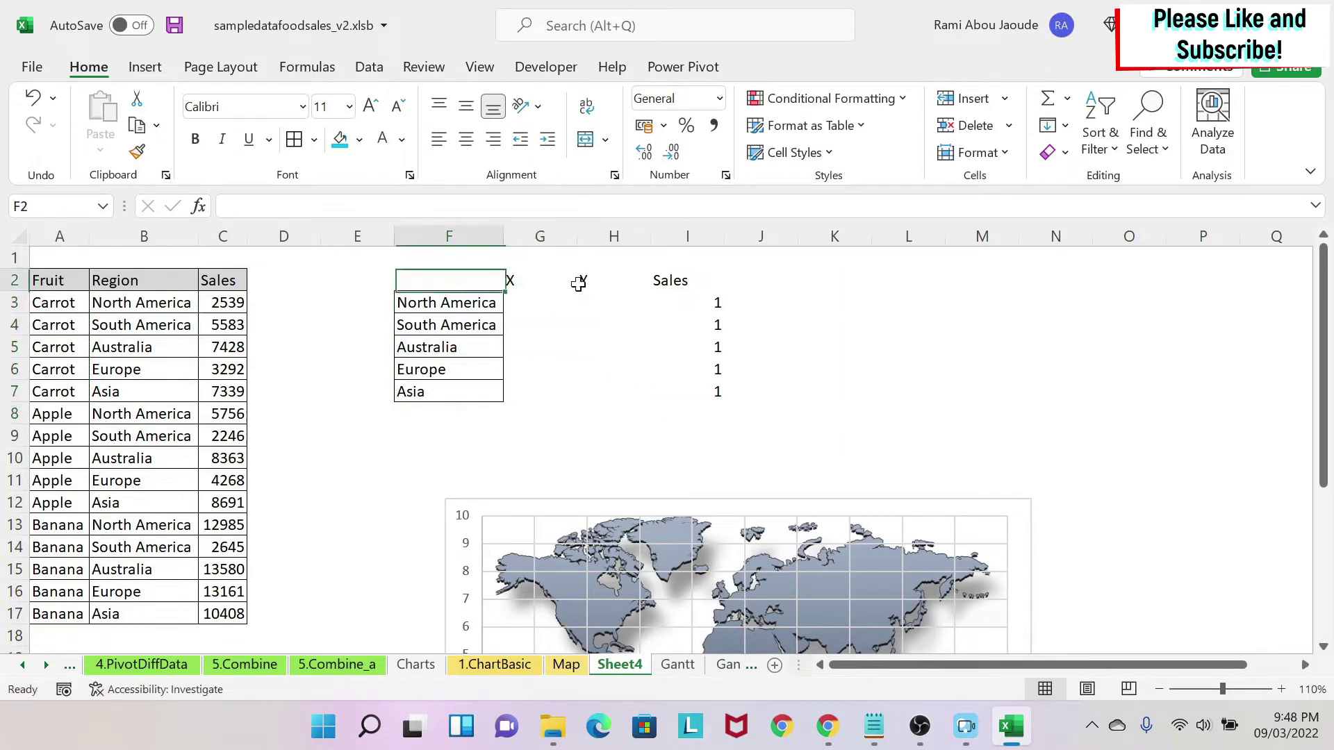
drag(448, 280, 714, 392)
click(585, 365)
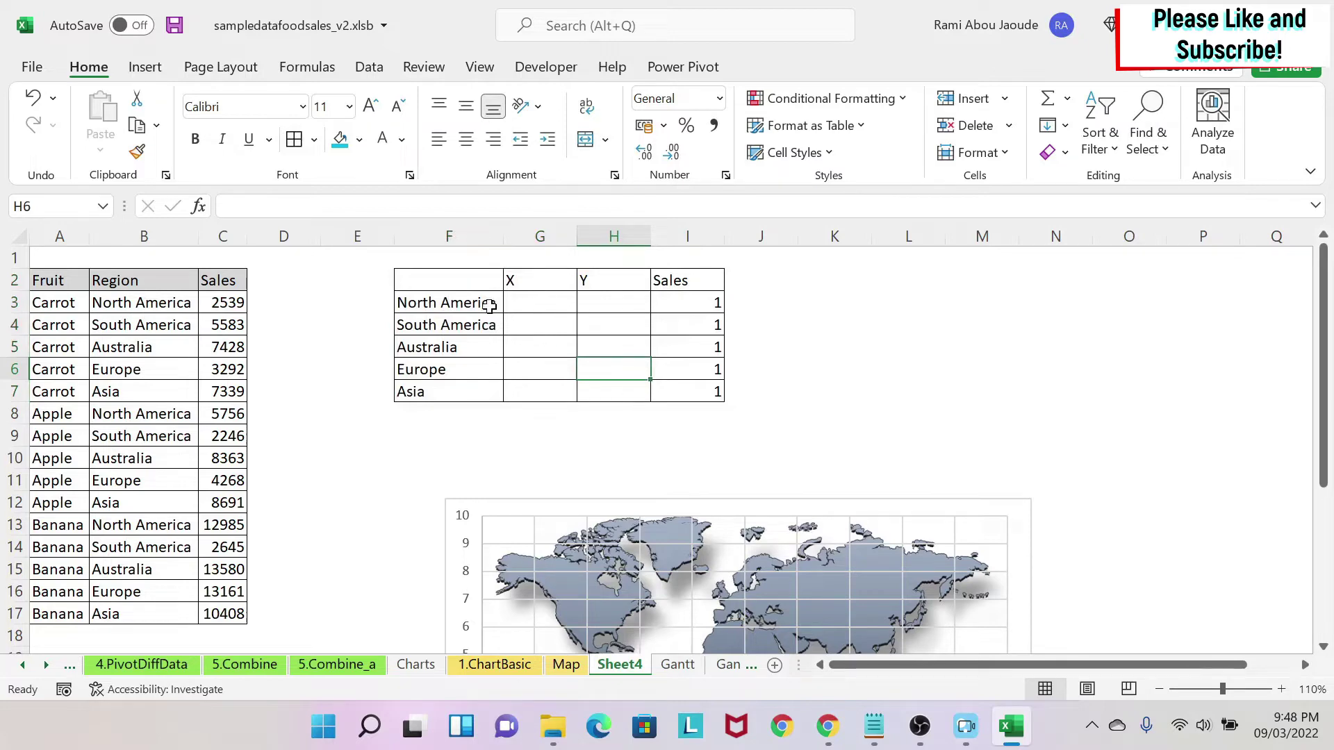
Enter North America's X coordinate of 2 in G3.
scroll(512, 378, down, 2)
scroll(512, 333, up, 2)
click(527, 300)
scroll(588, 438, down, 3)
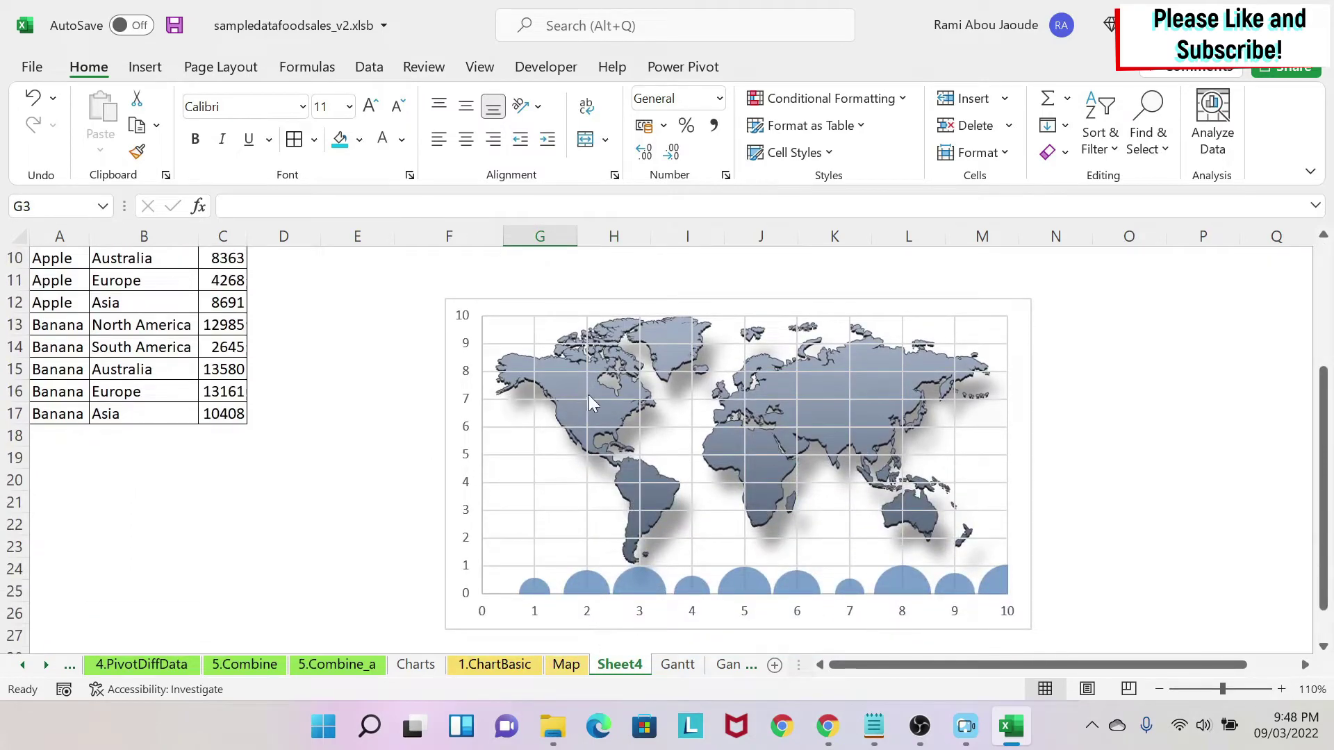
scroll(584, 409, up, 3)
text(2)
key(Tab)
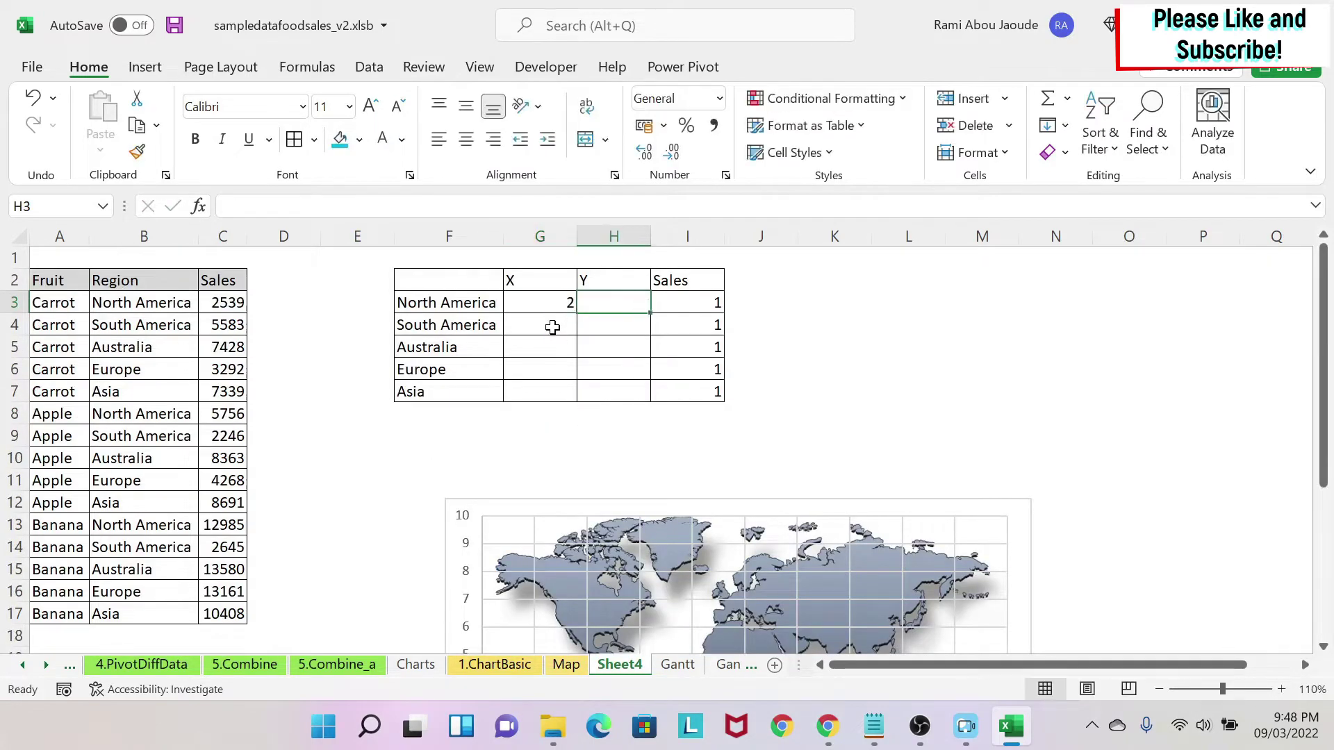
key(Left)
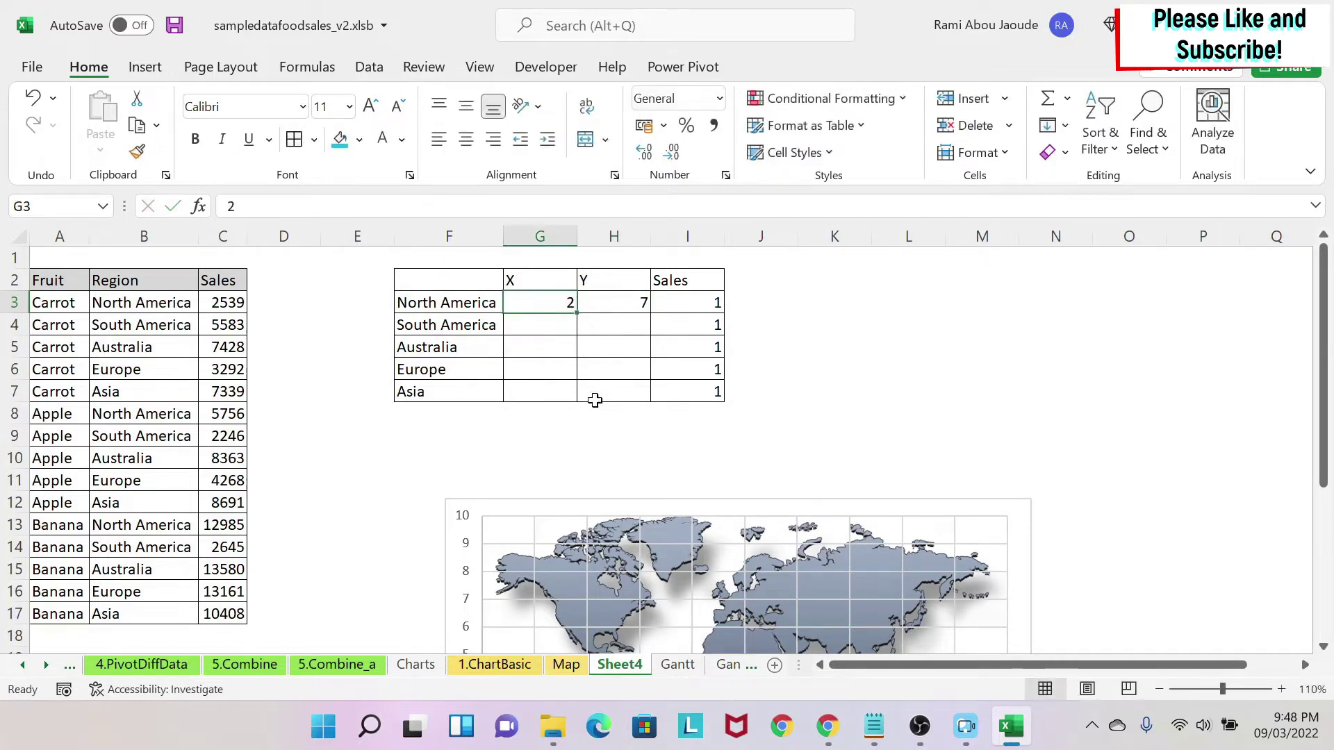
scroll(586, 396, down, 2)
scroll(632, 602, down, 1)
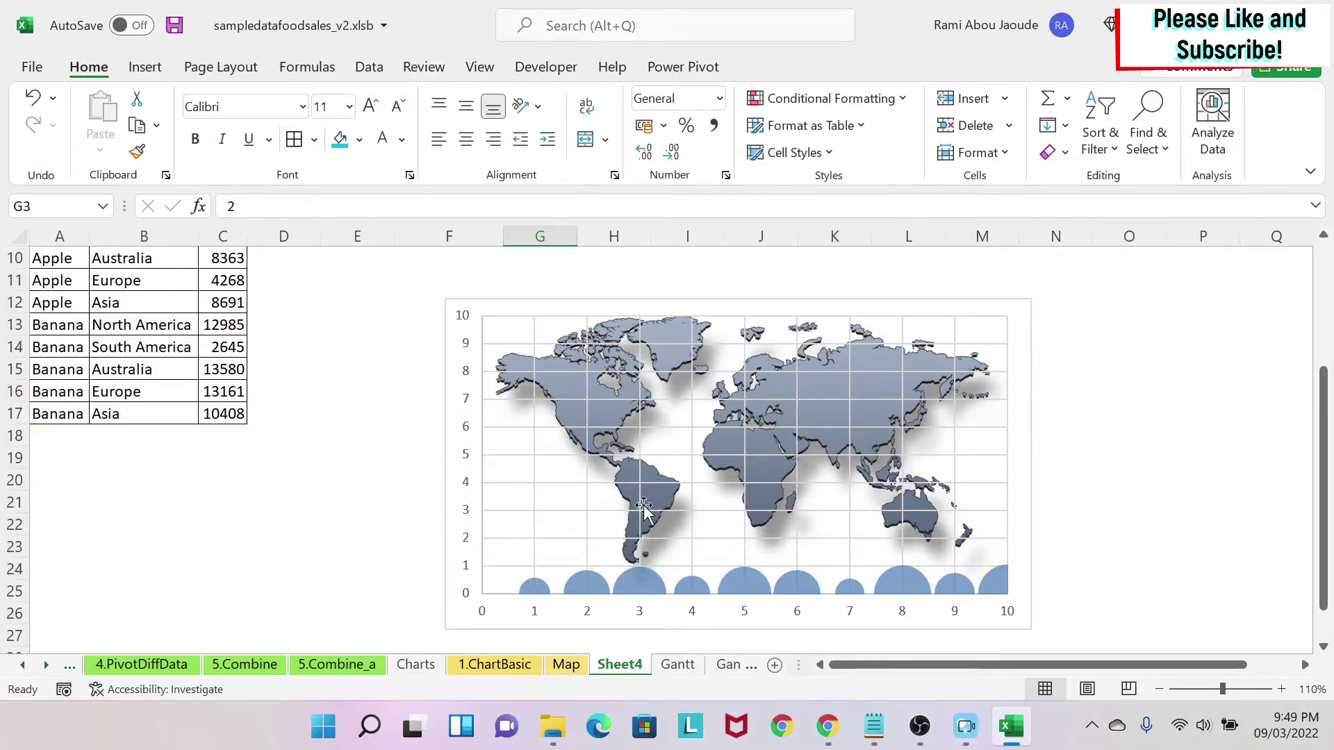
scroll(640, 506, up, 3)
Enter South America's coordinates X 3, Y 3.
click(548, 327)
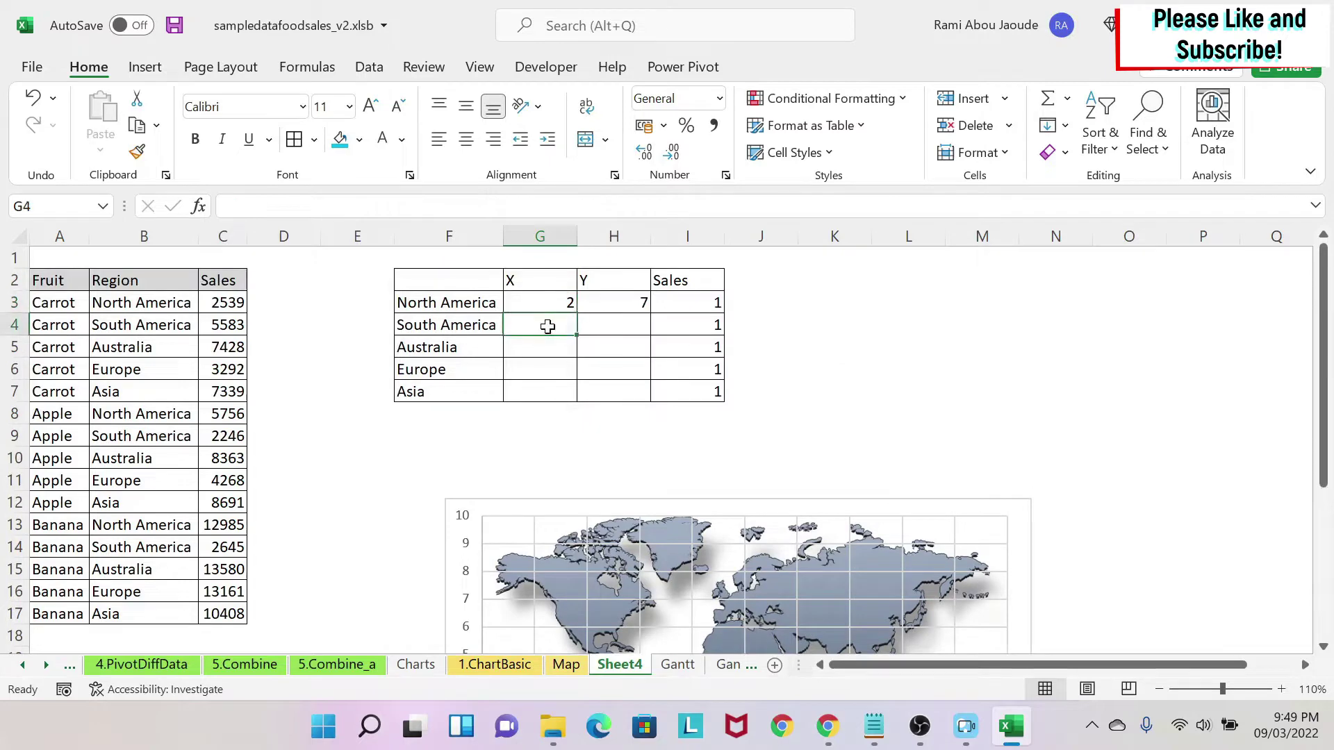
text(3)
key(Tab)
text(3)
key(Return)
Enter Australia's coordinates X 8, Y 3.
scroll(636, 414, down, 3)
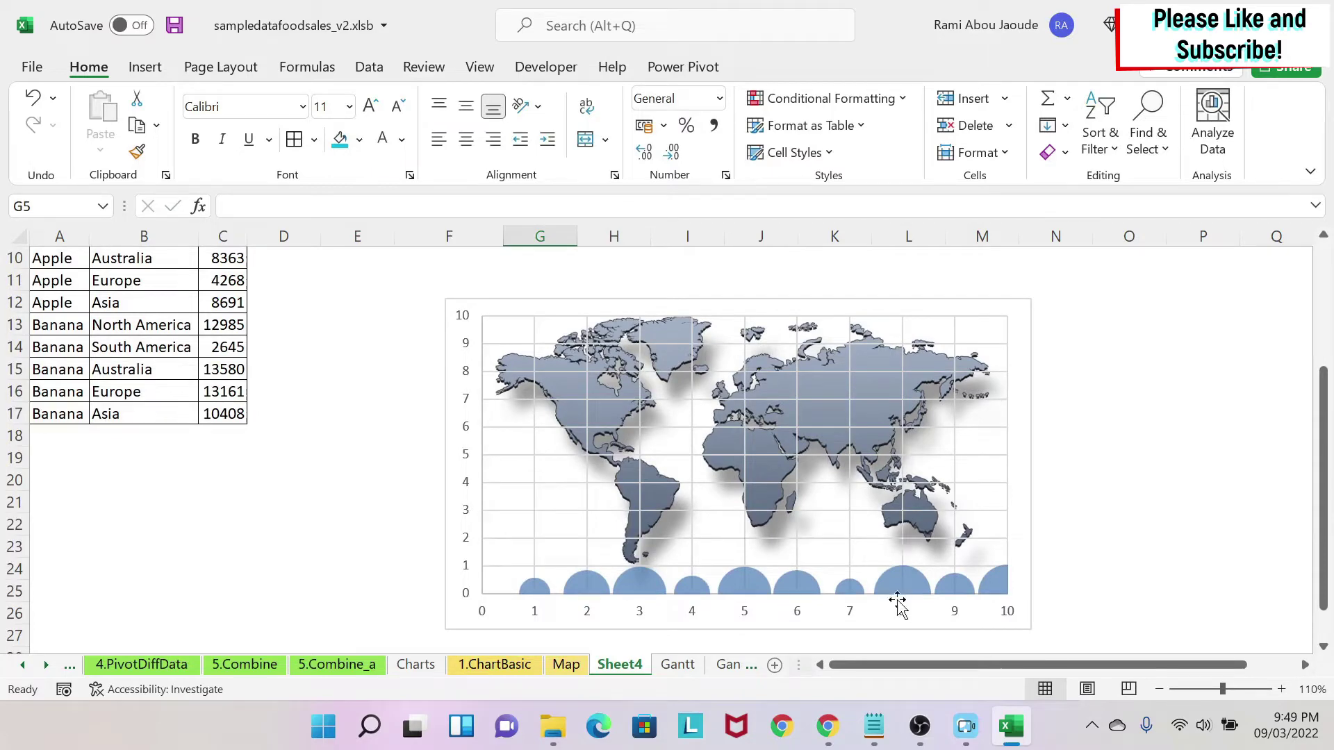
scroll(495, 406, up, 3)
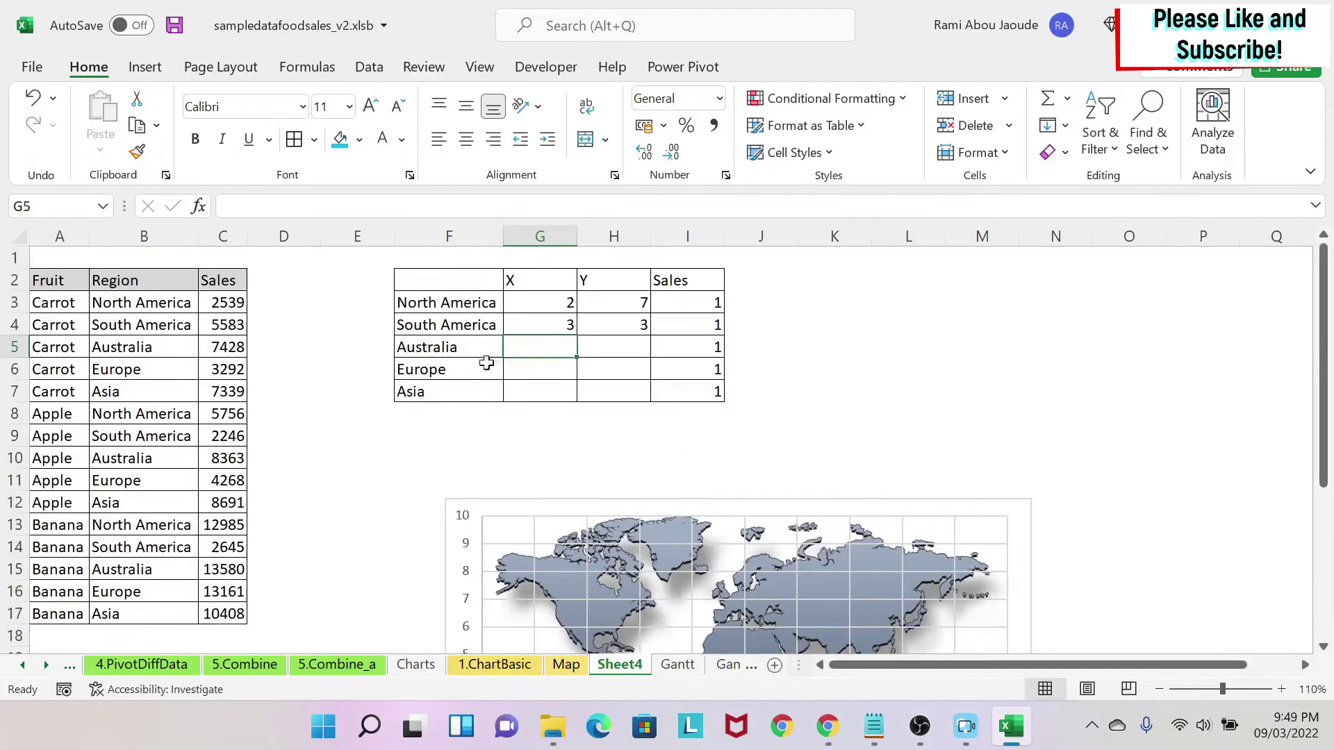
text(8)
key(Tab)
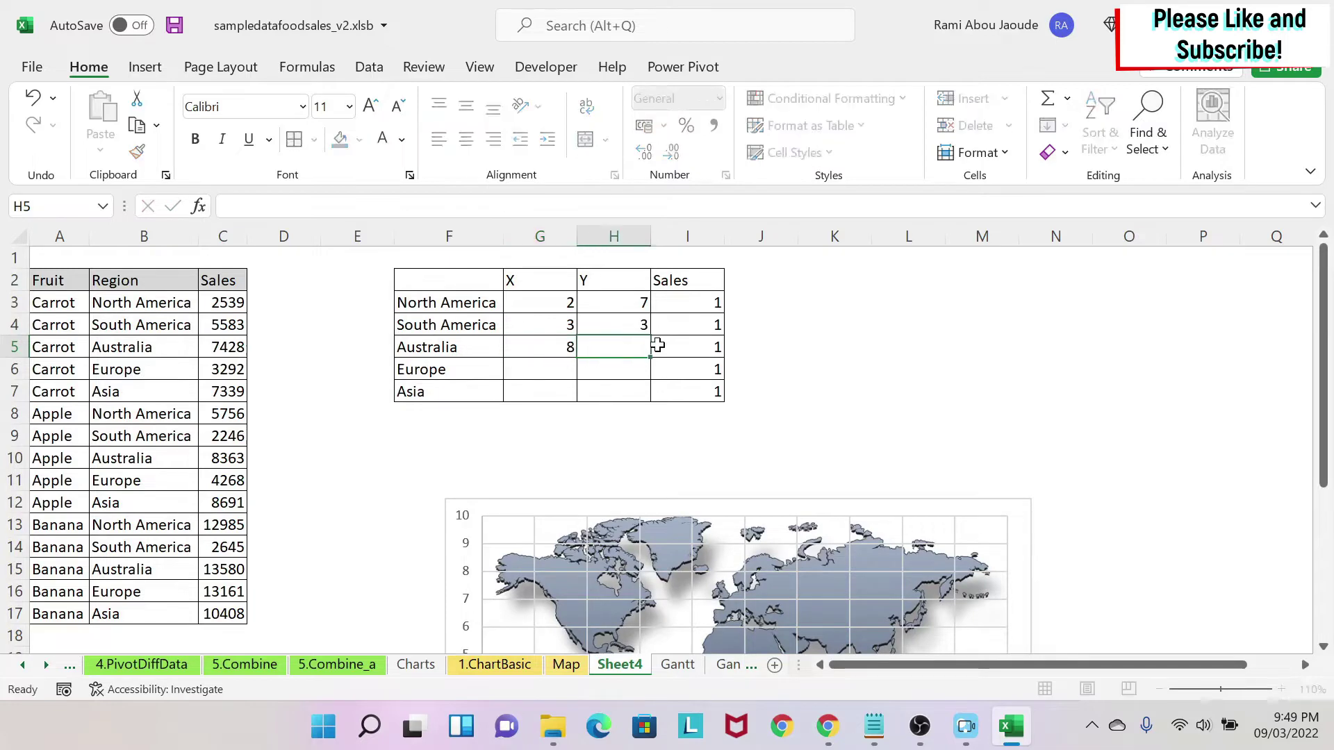
text(3)
key(Return)
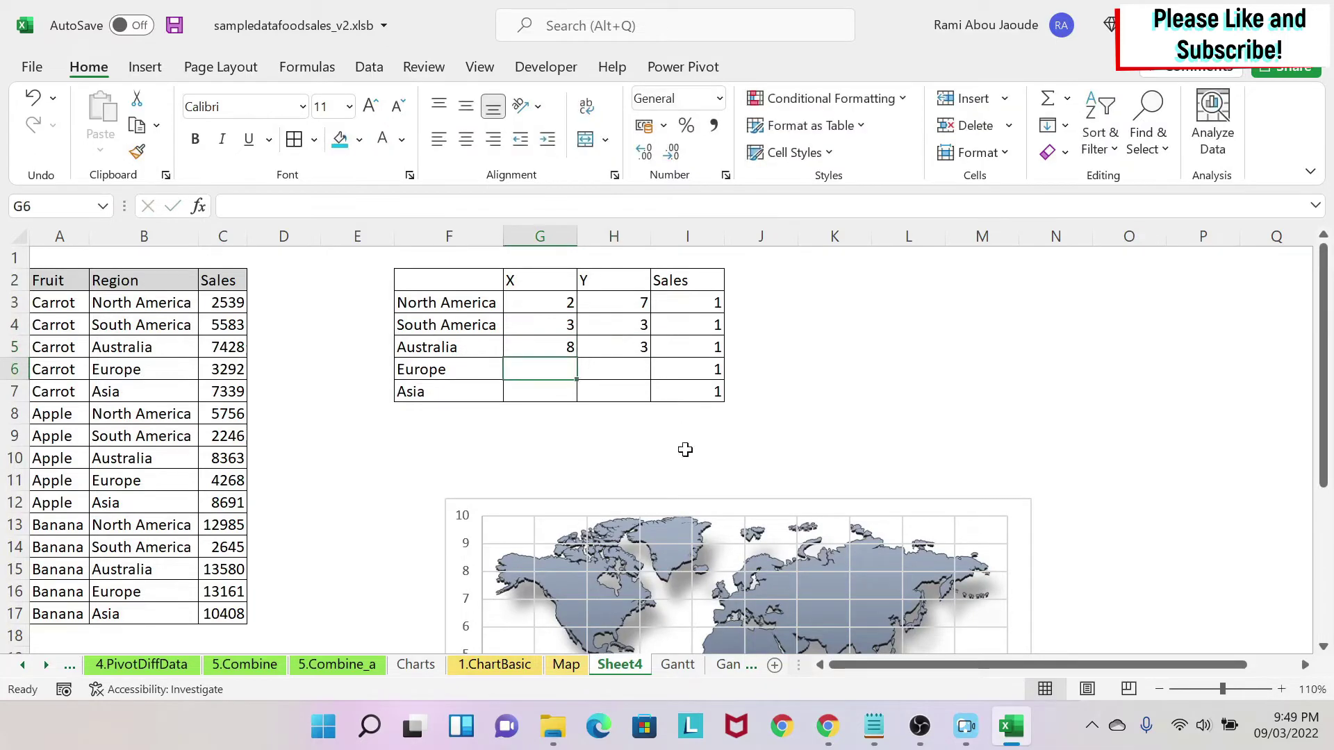
Enter Europe's coordinates X 5, Y 7.
scroll(741, 606, down, 3)
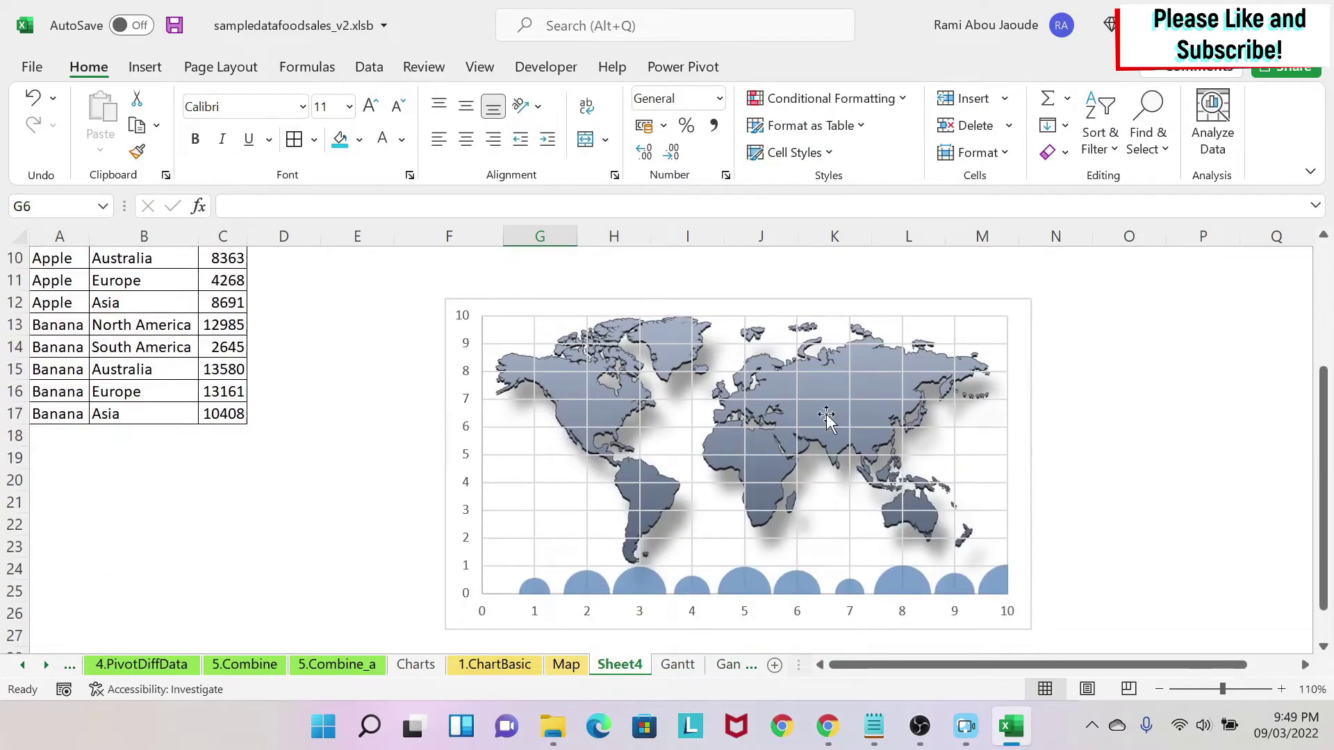
scroll(721, 462, up, 3)
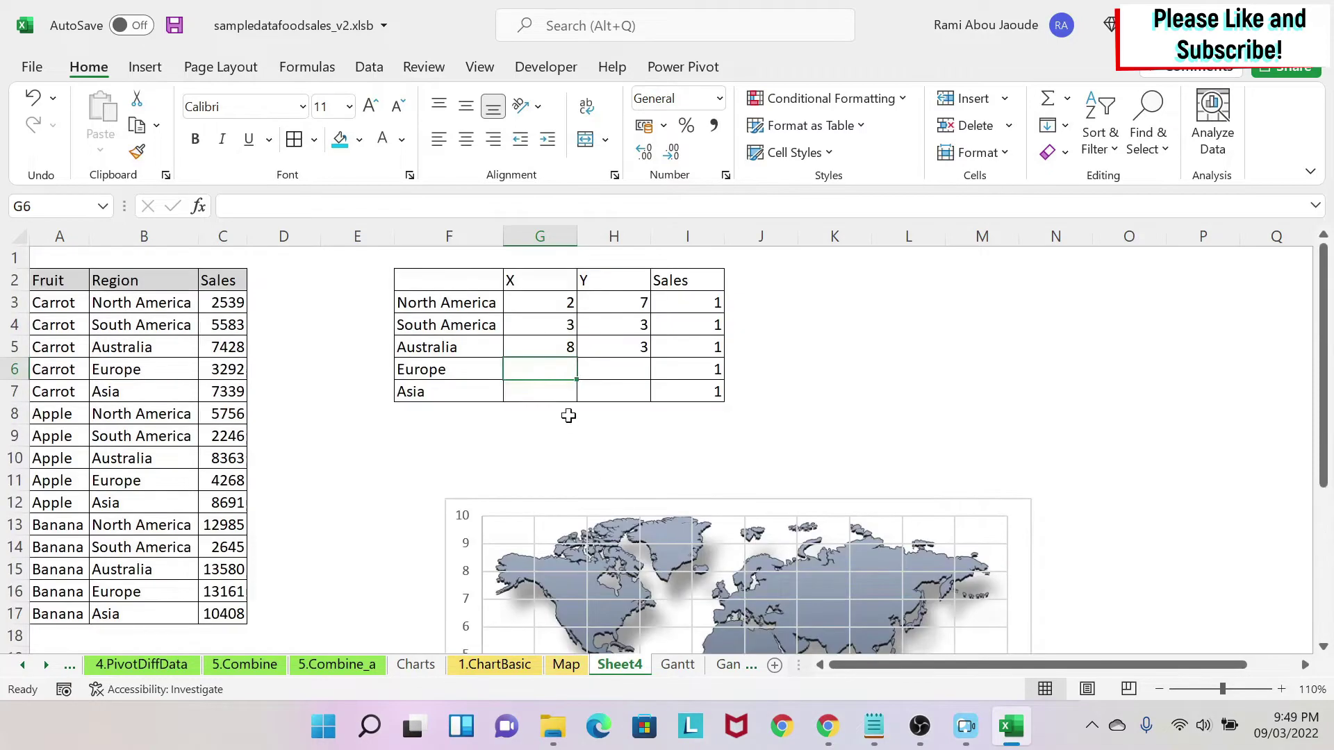
text(5)
key(Tab)
text(7)
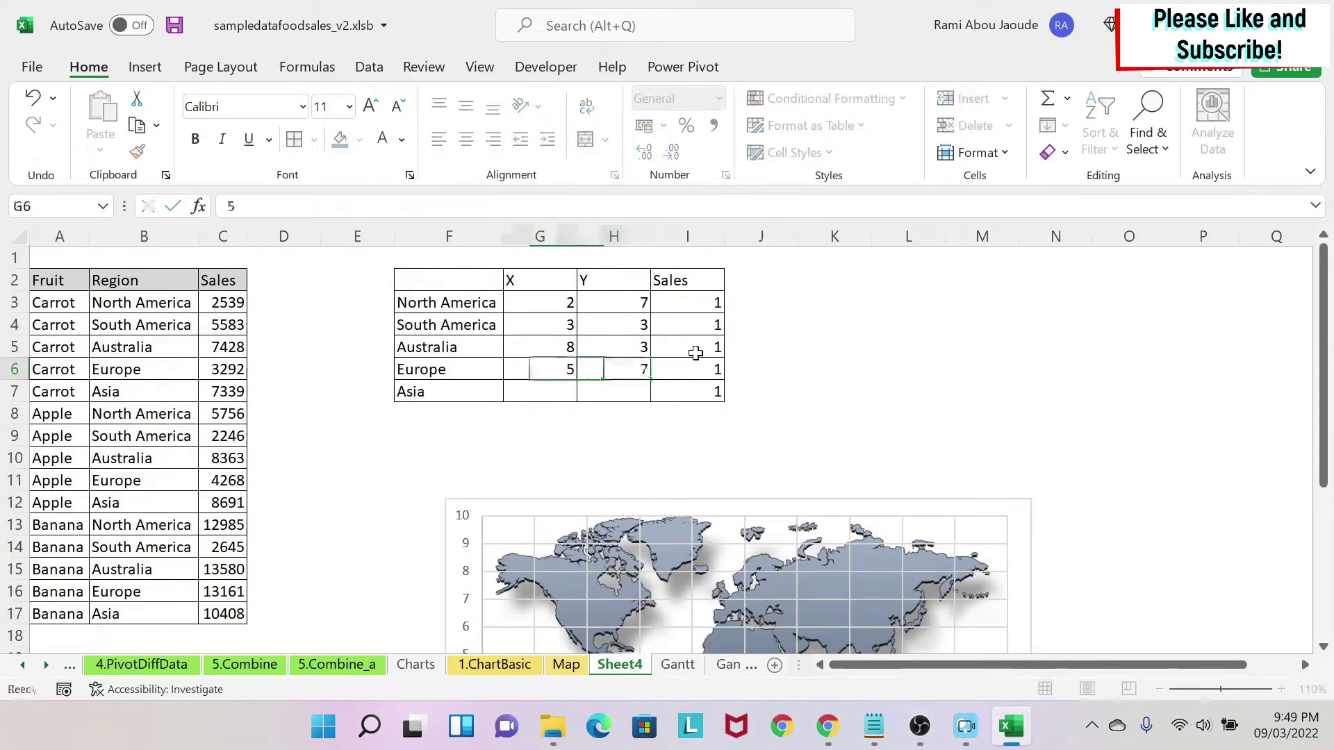
key(Return)
Move to Asia's row and enter a Y value of 7.
scroll(685, 375, down, 1)
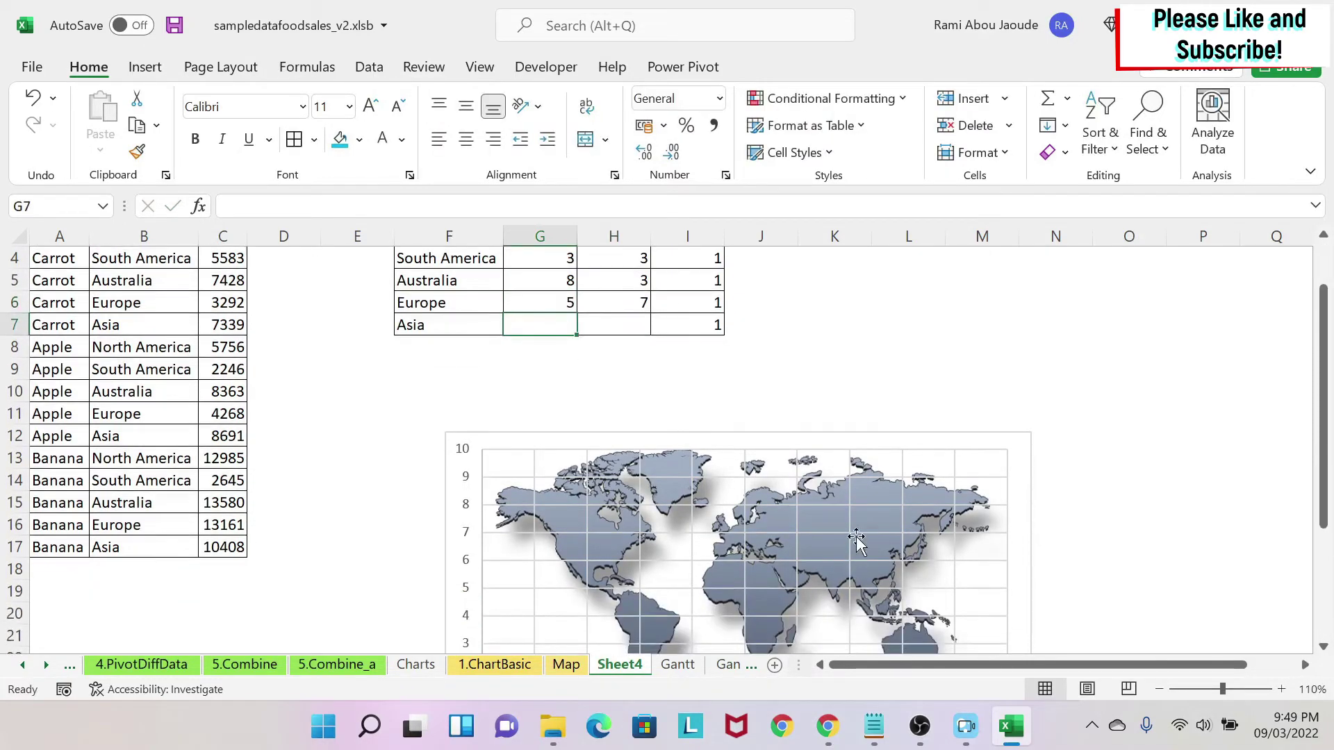
scroll(857, 540, down, 4)
scroll(778, 445, up, 5)
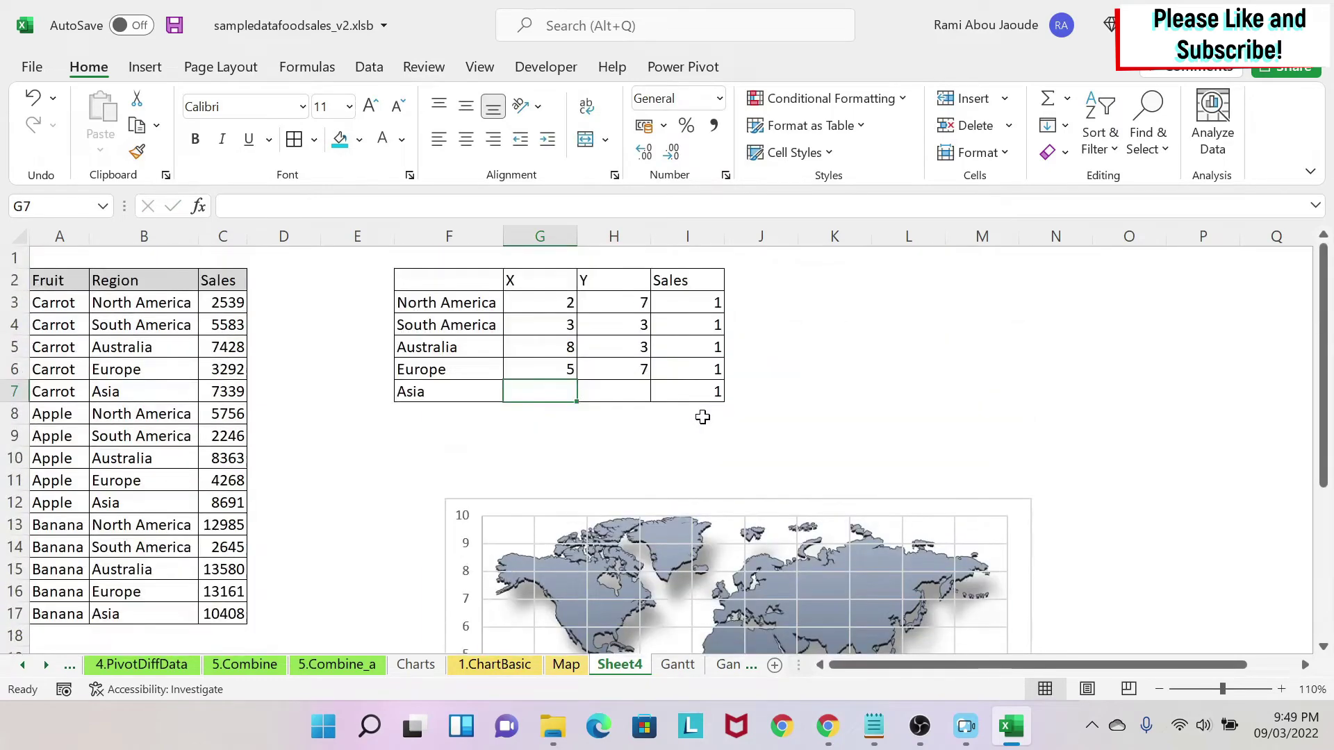
key(Tab)
text(7)
key(ctrl+Return)
scroll(925, 549, down, 3)
Open the map chart's Select Data dialog and remove the Region series.
click(621, 587)
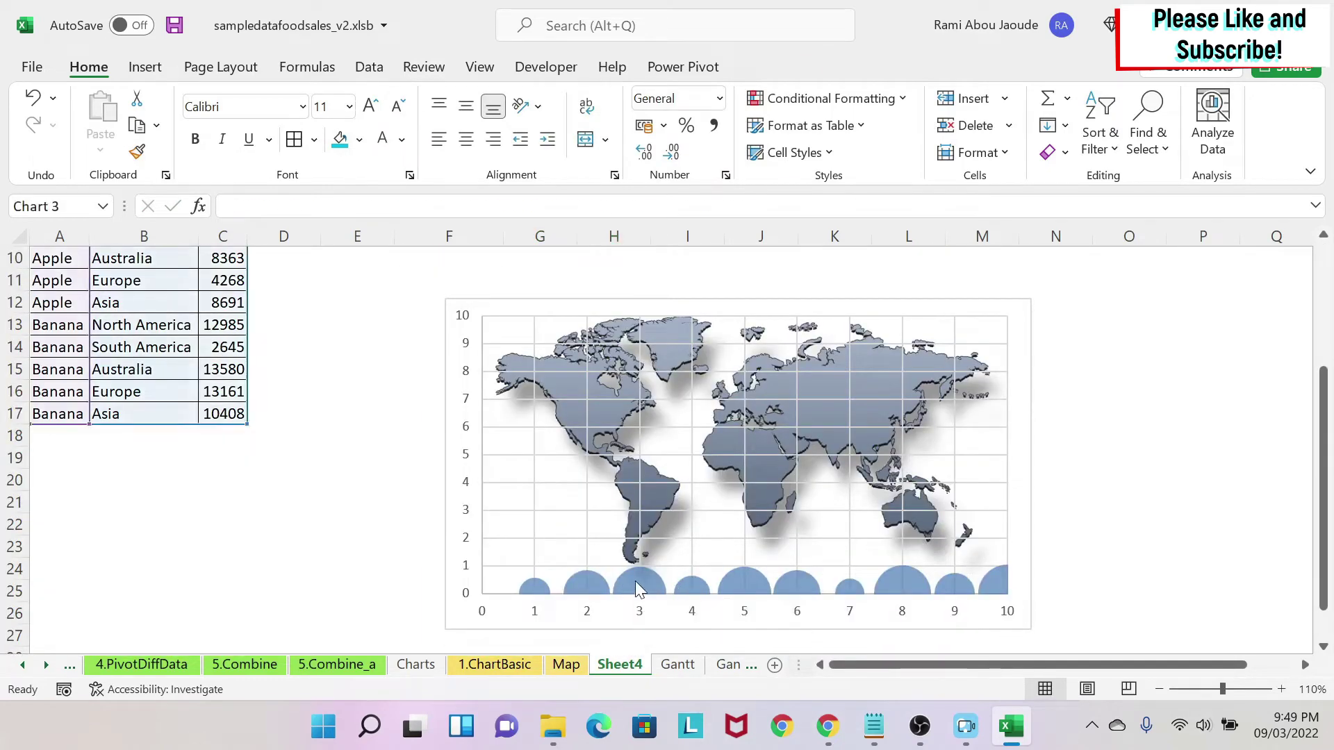
scroll(352, 387, up, 2)
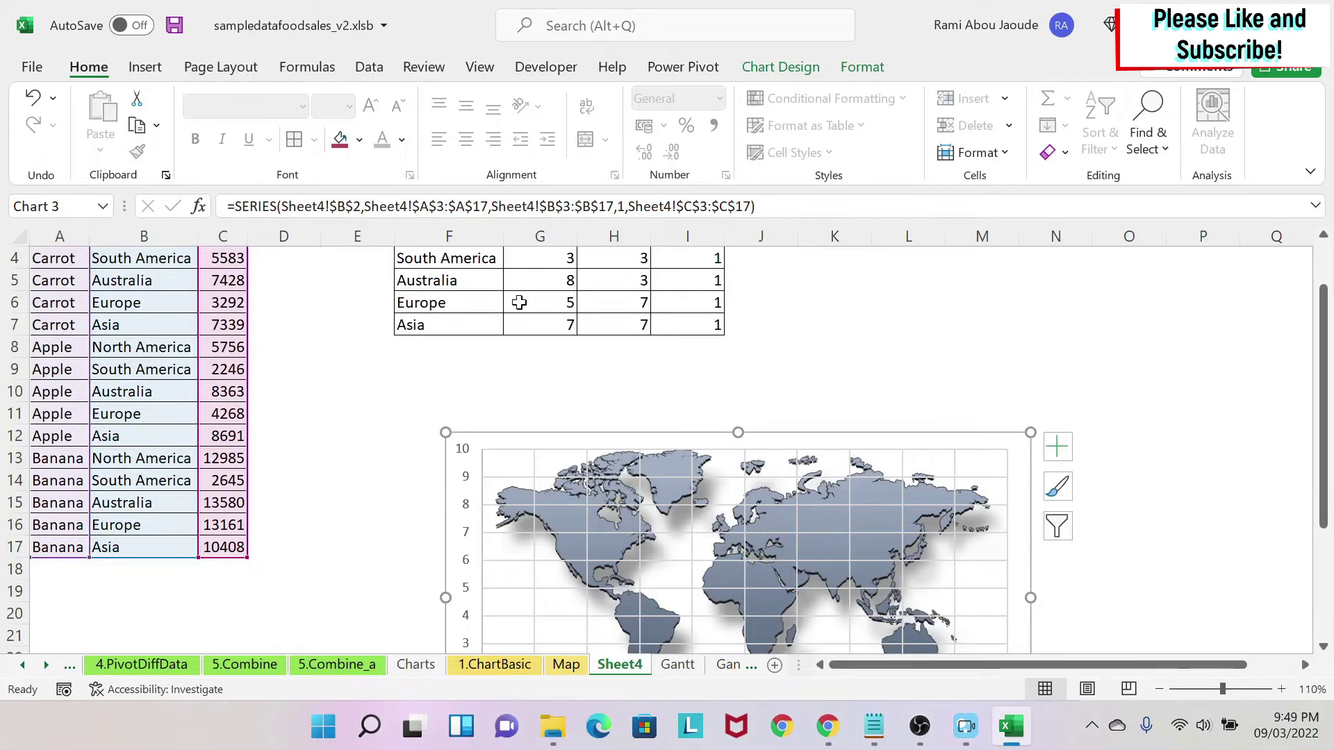
scroll(551, 378, down, 2)
click(672, 441)
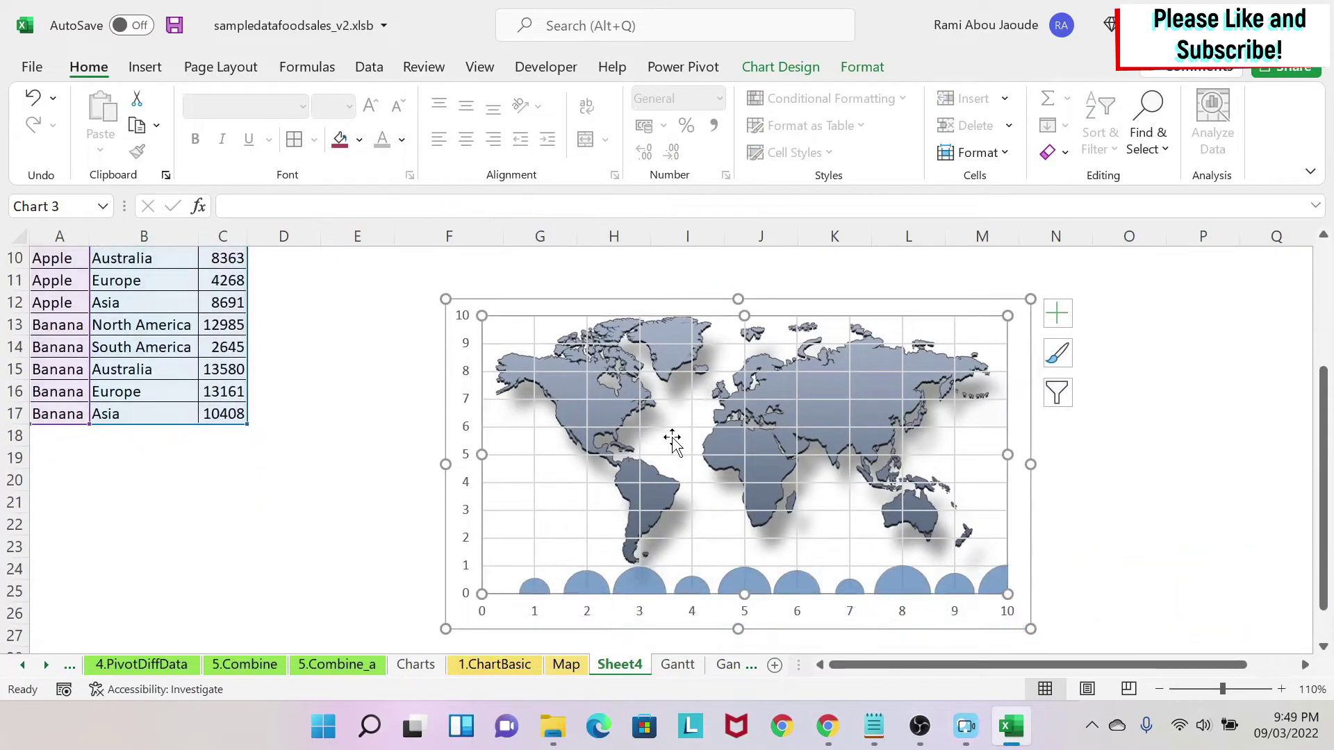
right_click(672, 441)
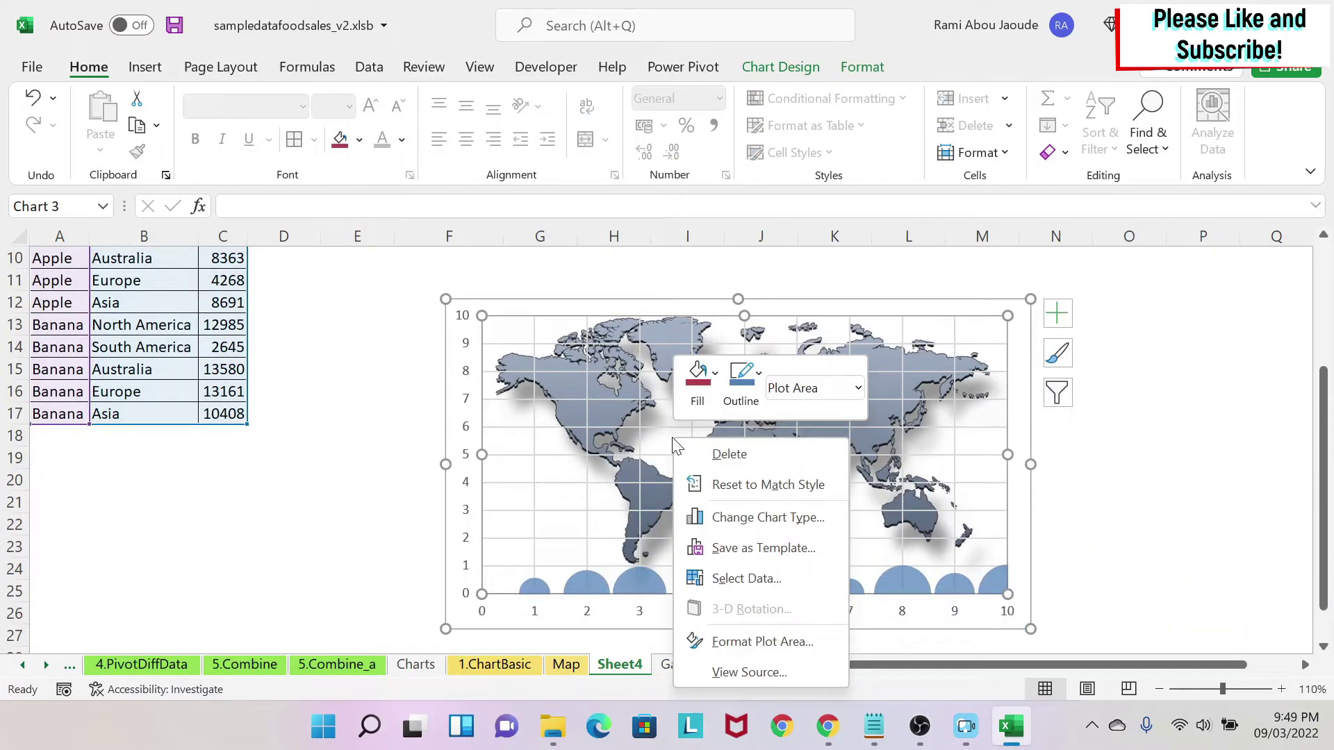
click(746, 578)
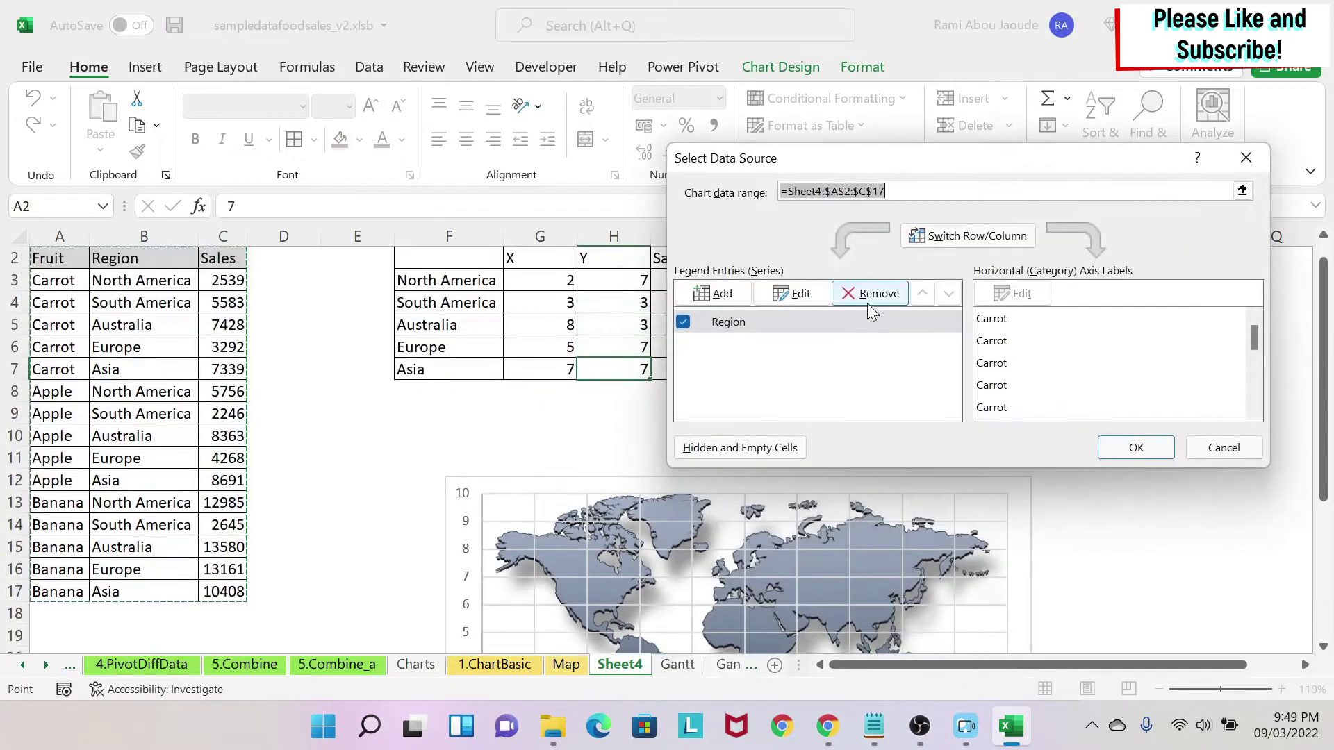
click(869, 306)
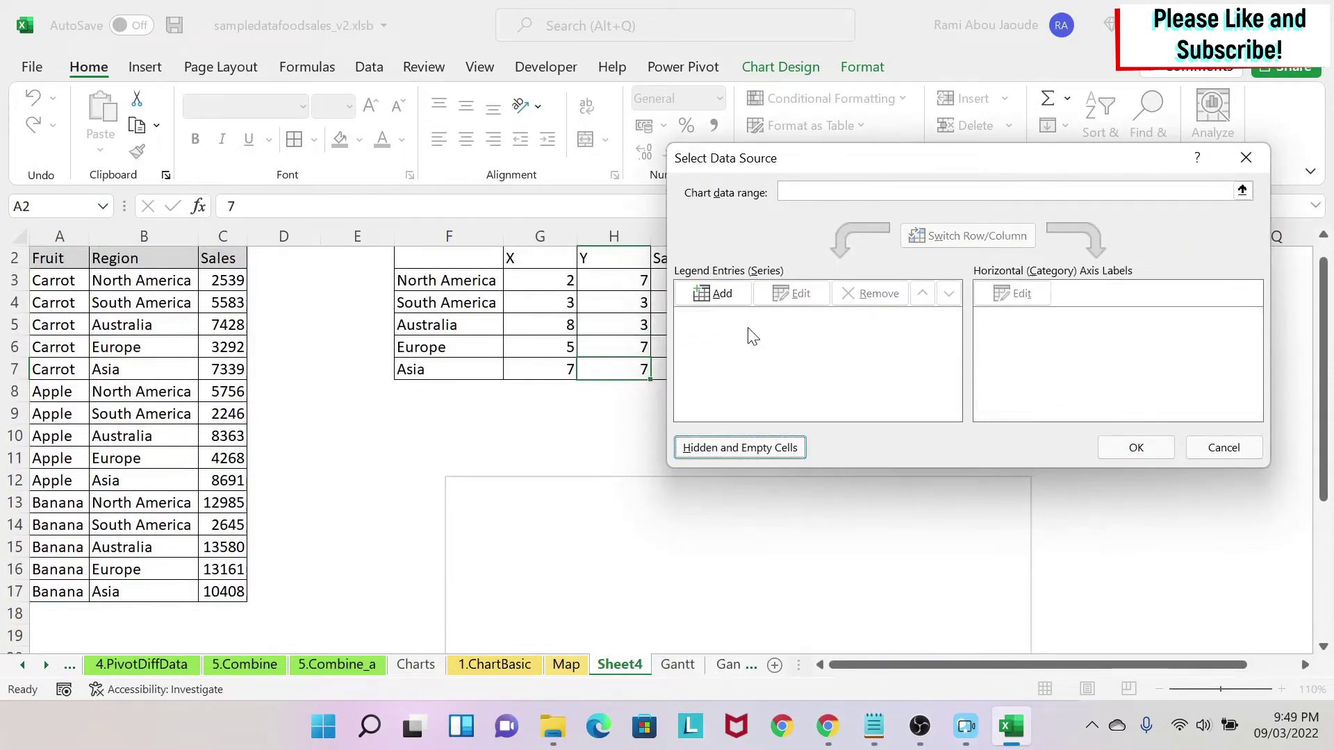
Add a new series named from I2 with X values G3:G7.
click(722, 295)
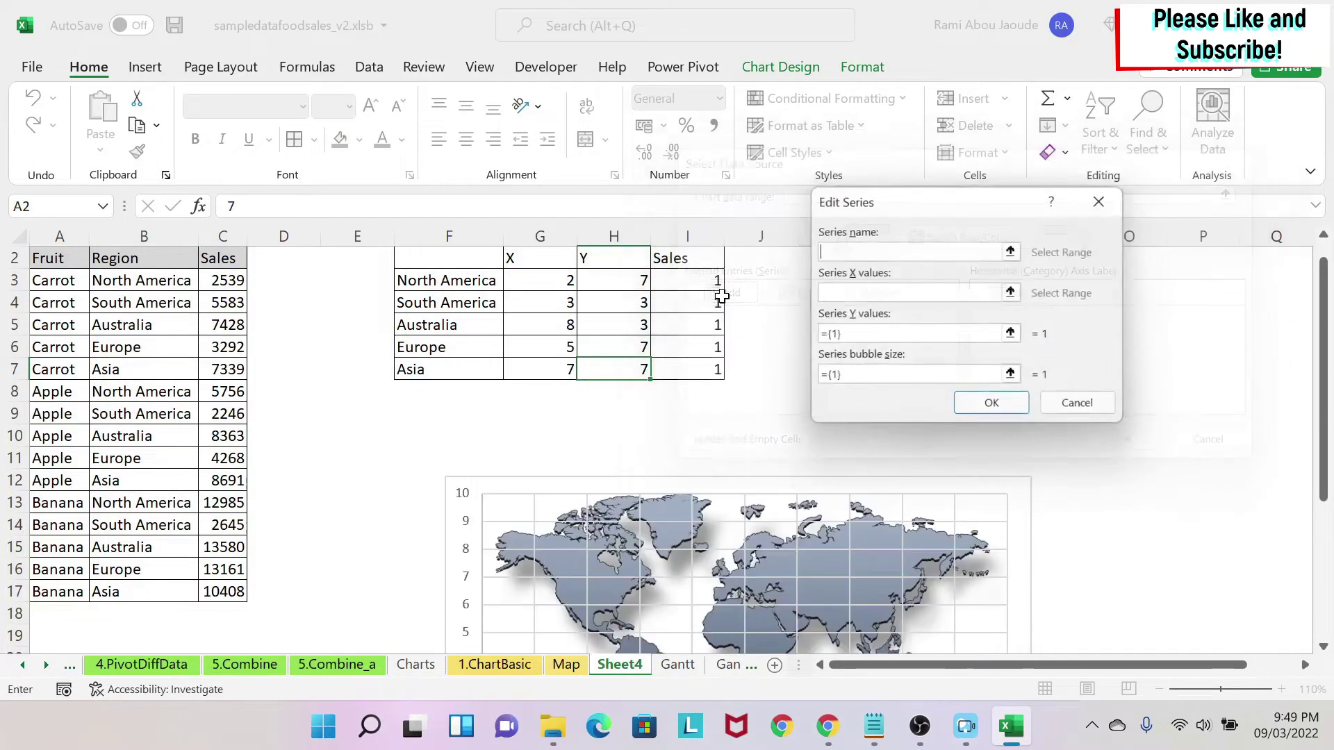
click(1013, 251)
scroll(390, 417, up, 1)
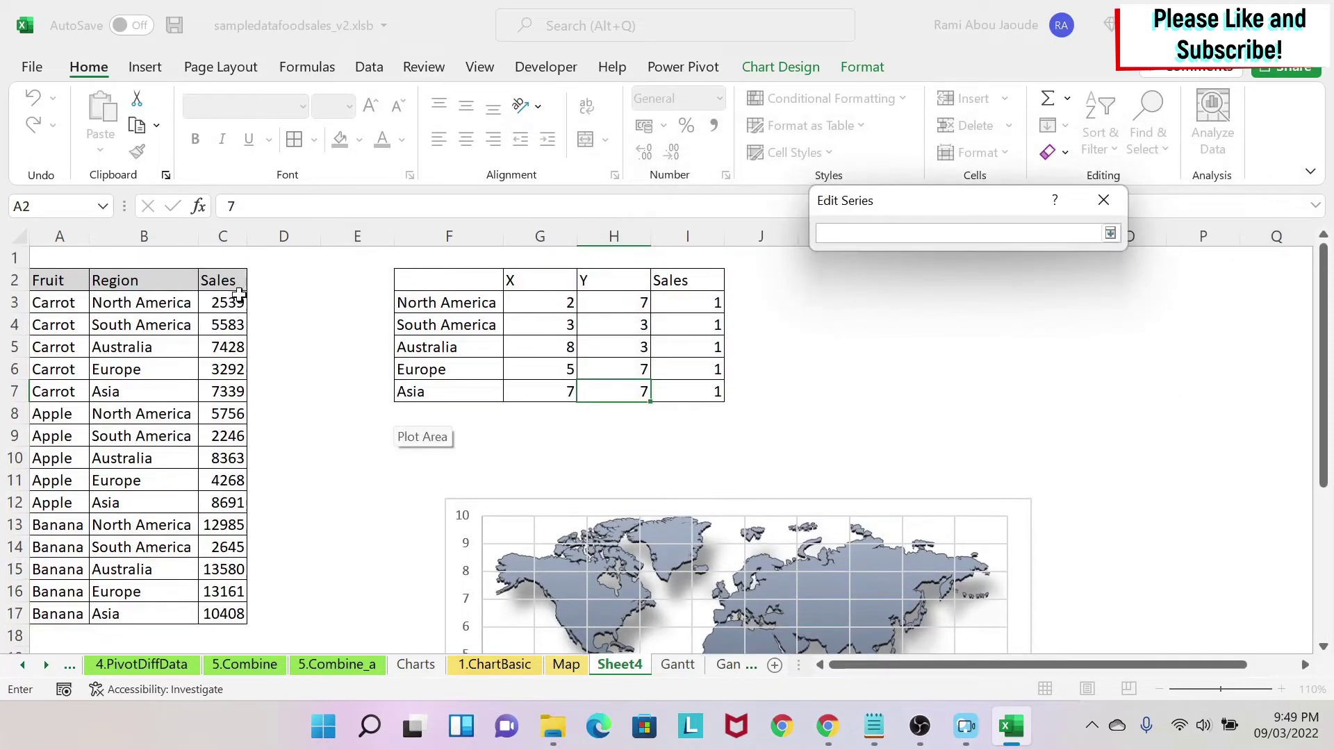
click(682, 279)
click(1111, 234)
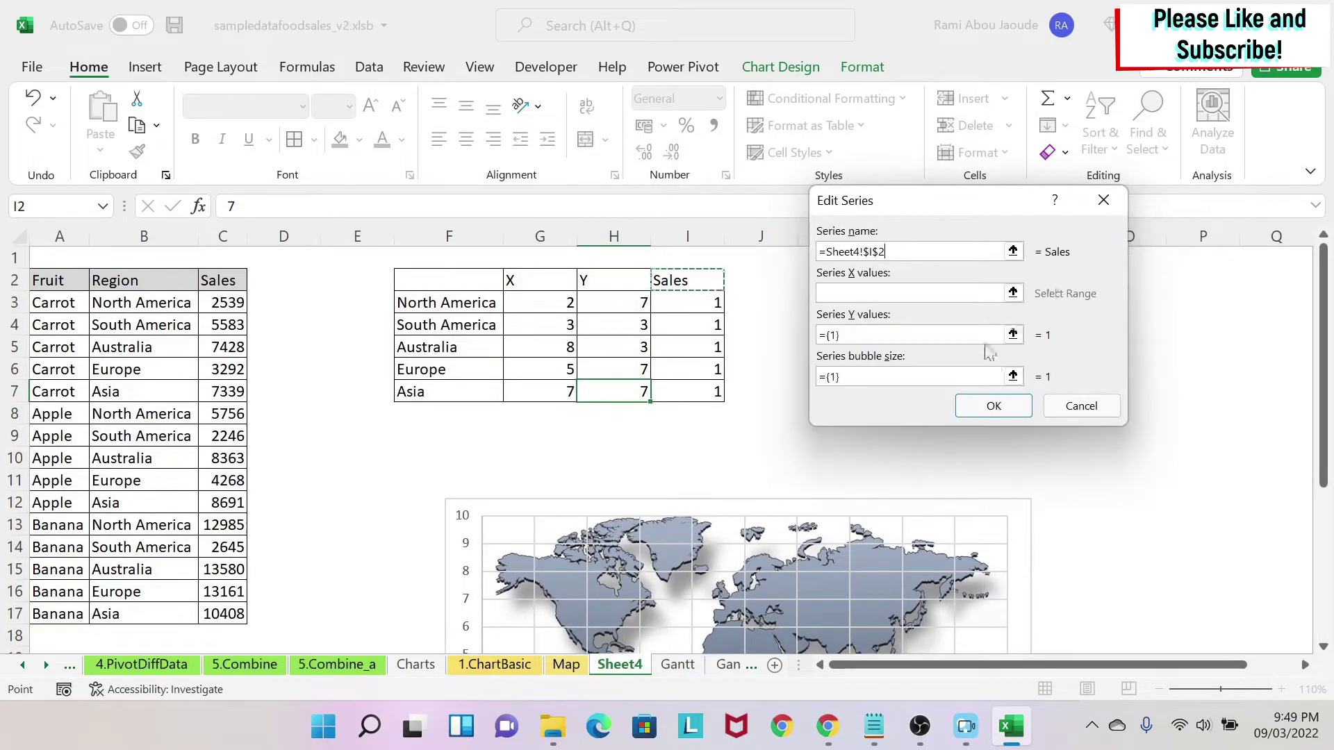
click(1013, 293)
drag(536, 304, 531, 396)
click(1111, 234)
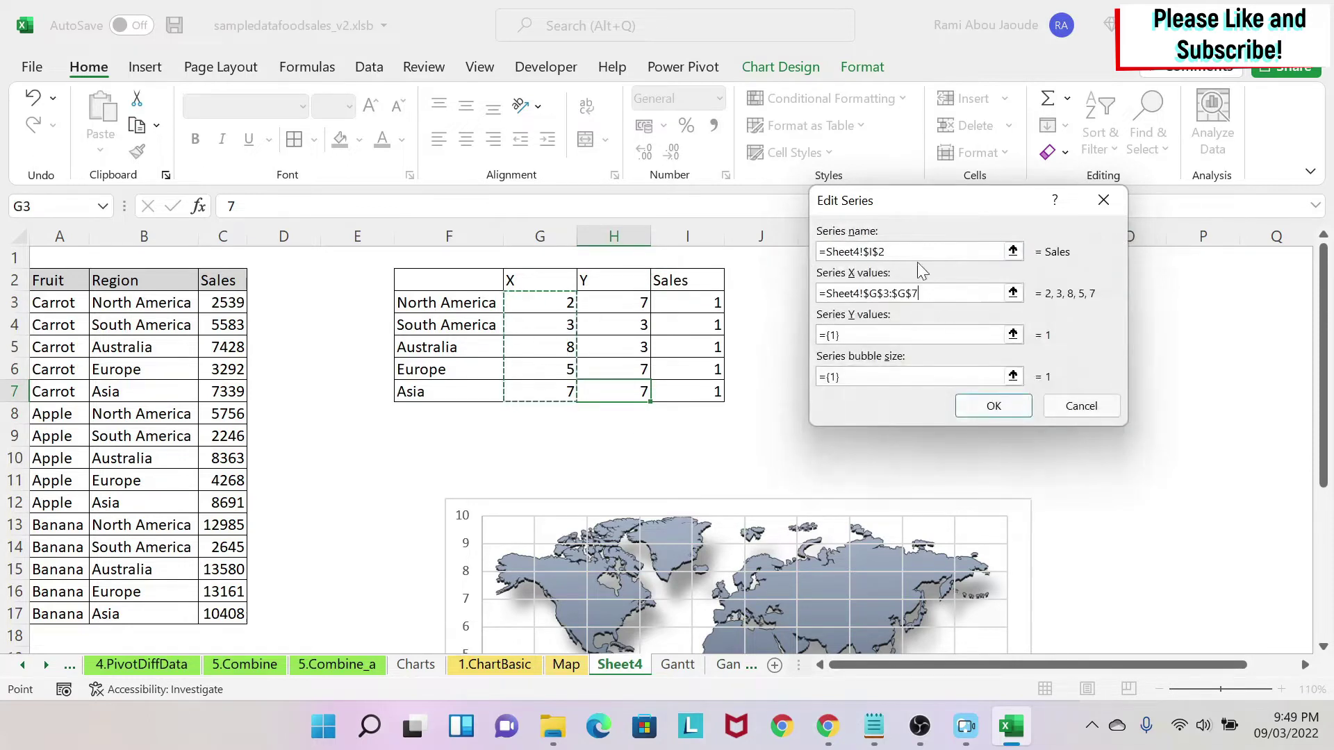
Set the series' Y values to H3:H7 and bubble sizes to I3:I7, then apply it.
click(1013, 334)
drag(610, 306, 613, 391)
click(1111, 234)
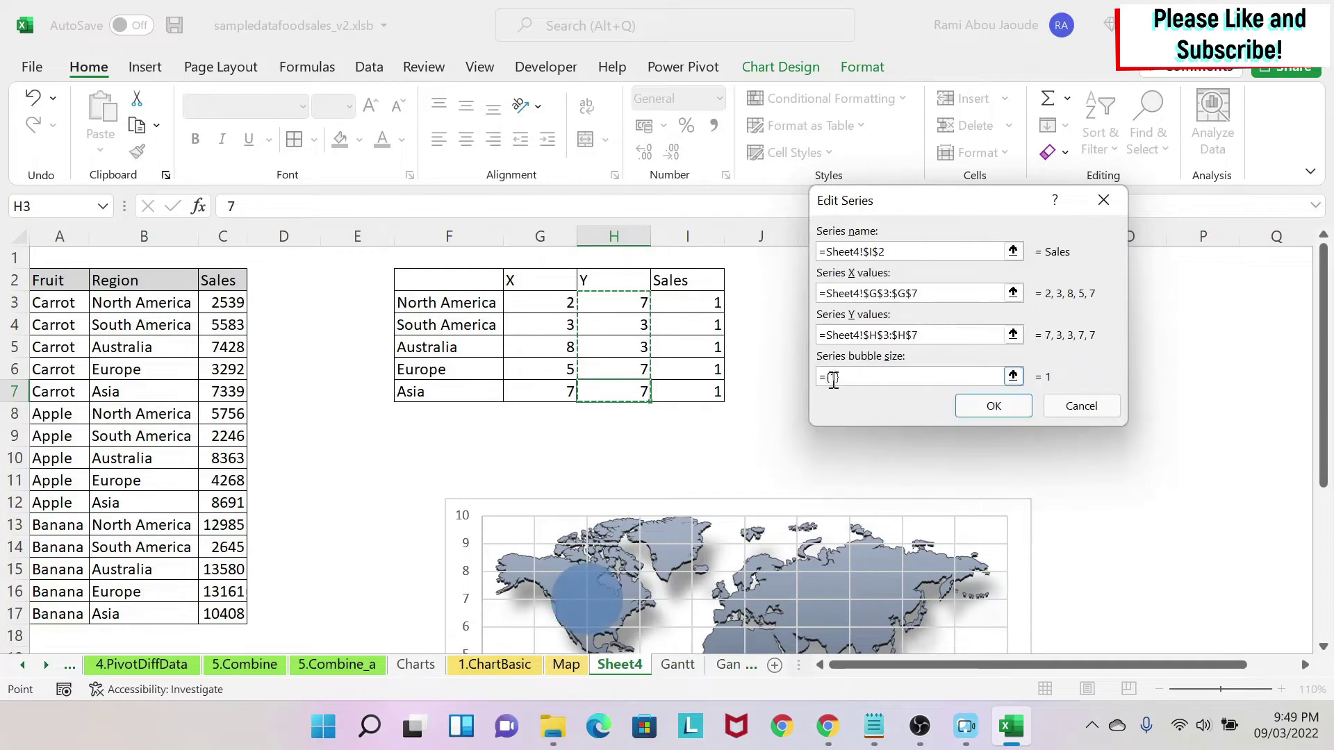
click(1013, 376)
drag(705, 303, 699, 368)
click(1110, 234)
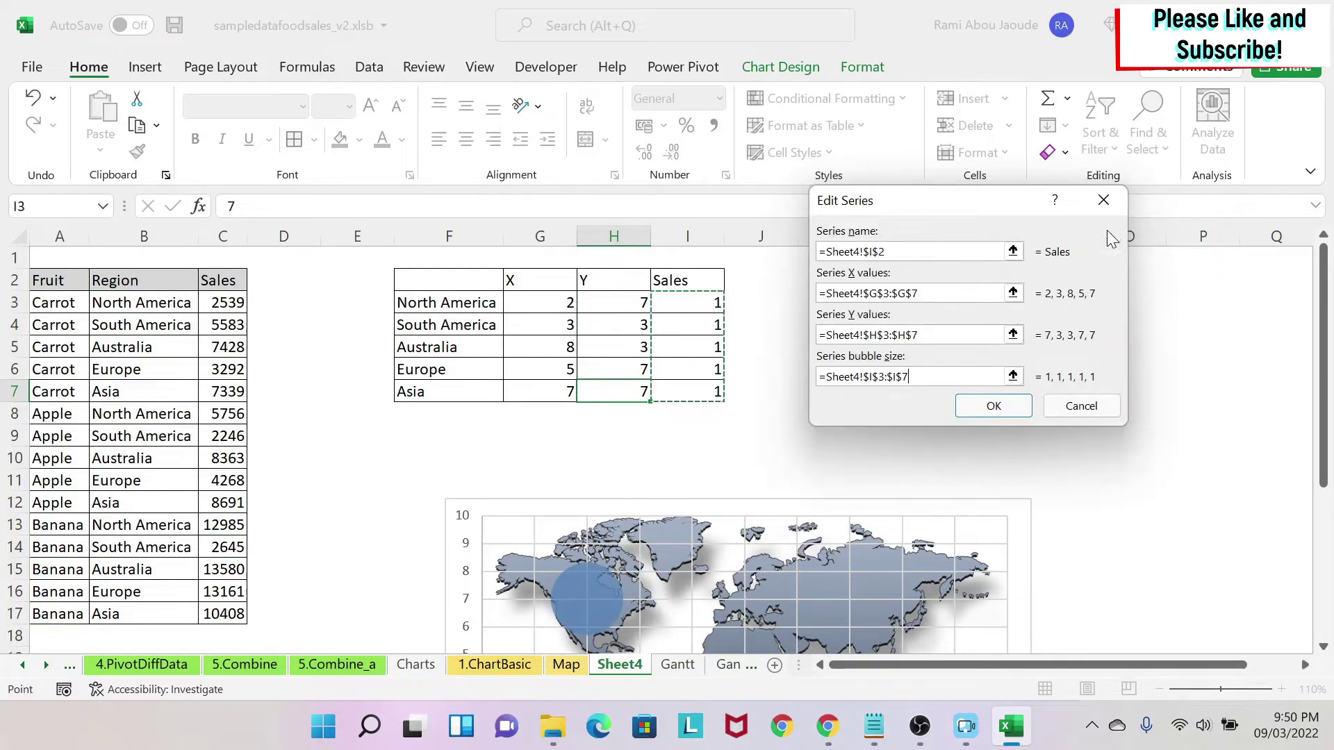
click(1007, 408)
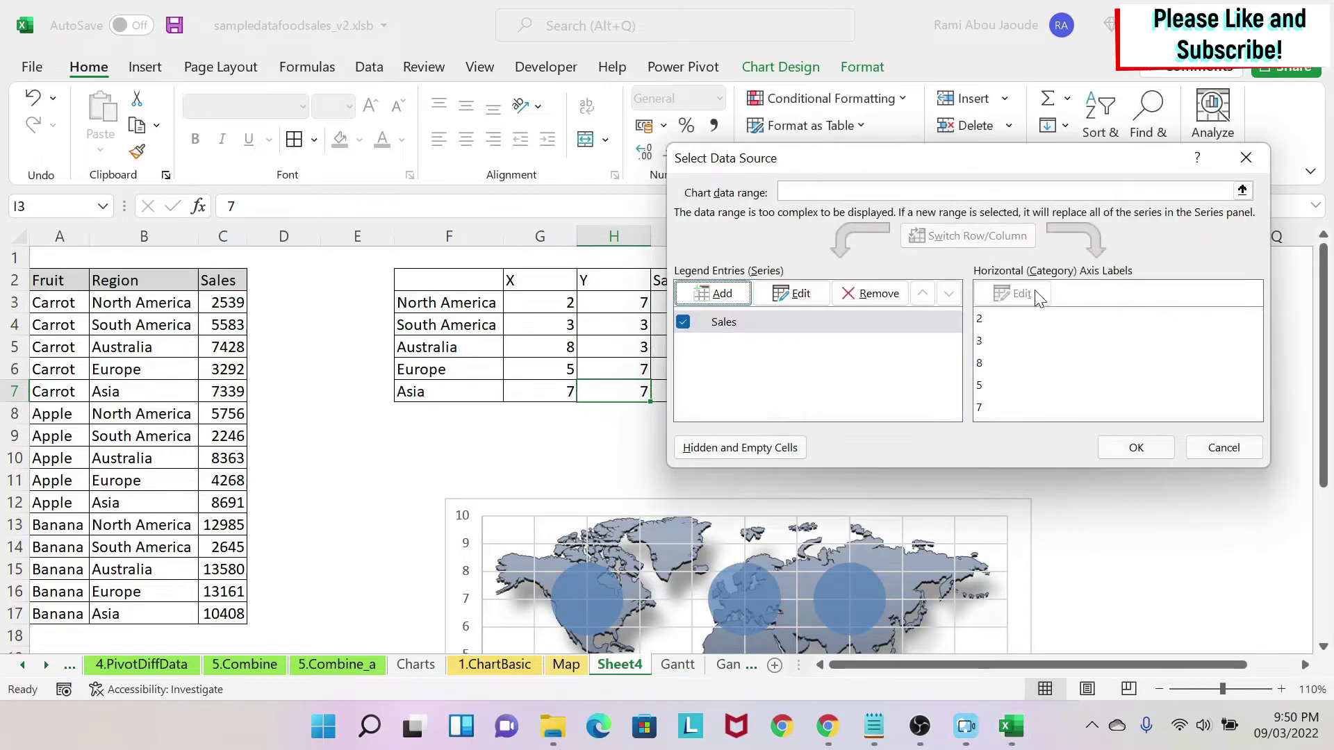
click(1105, 452)
scroll(780, 361, down, 3)
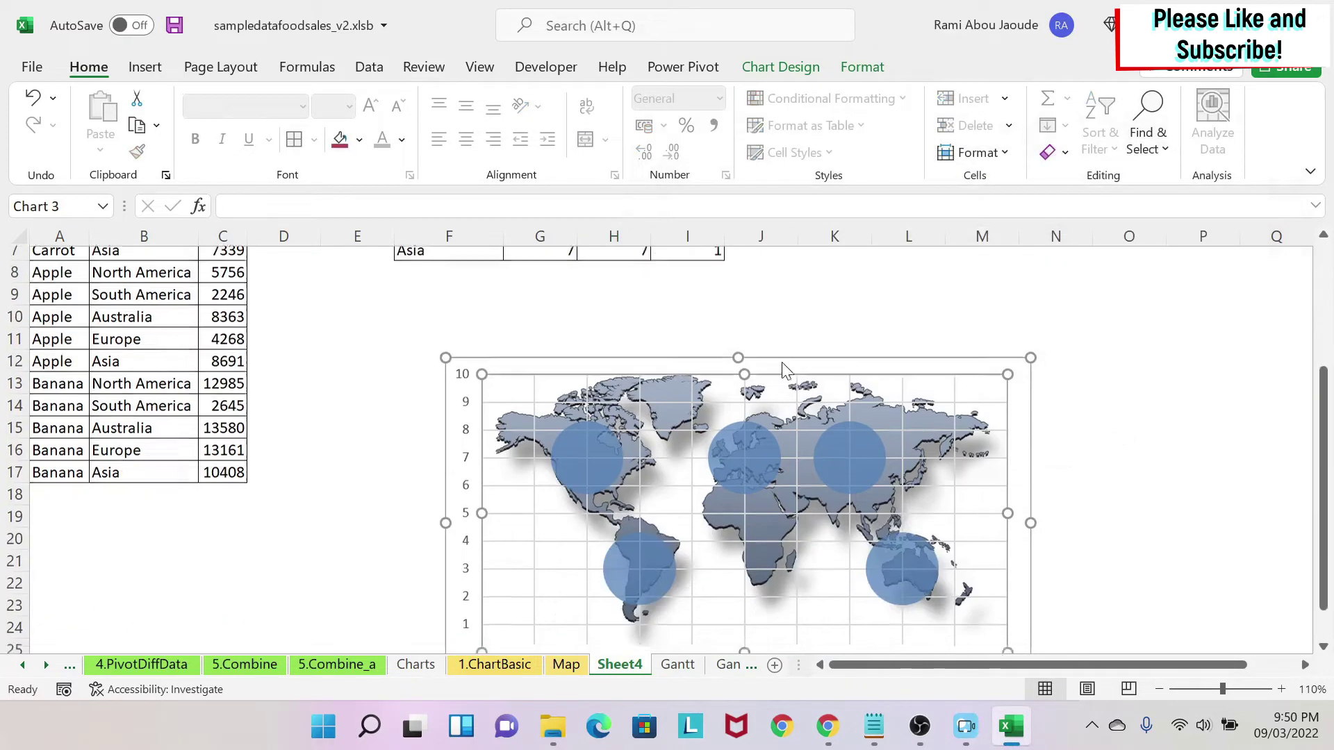
click(1095, 495)
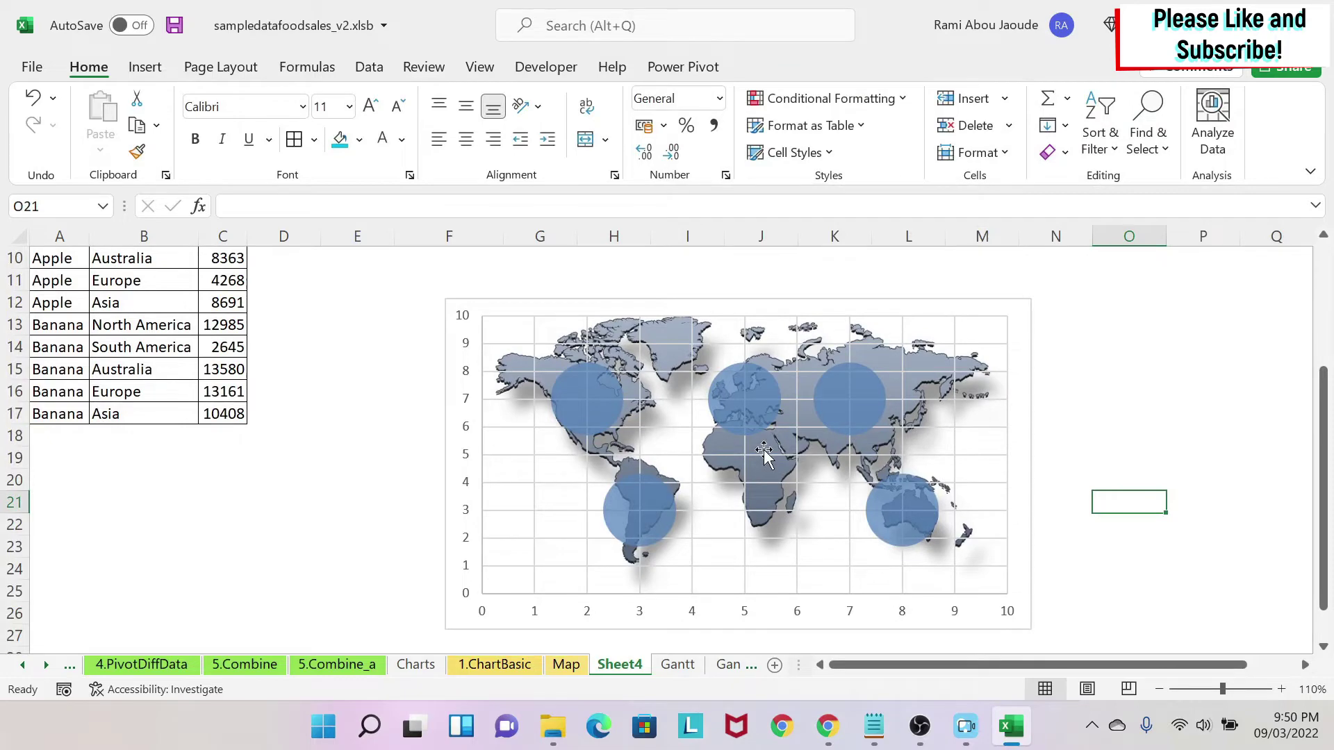
scroll(625, 446, up, 3)
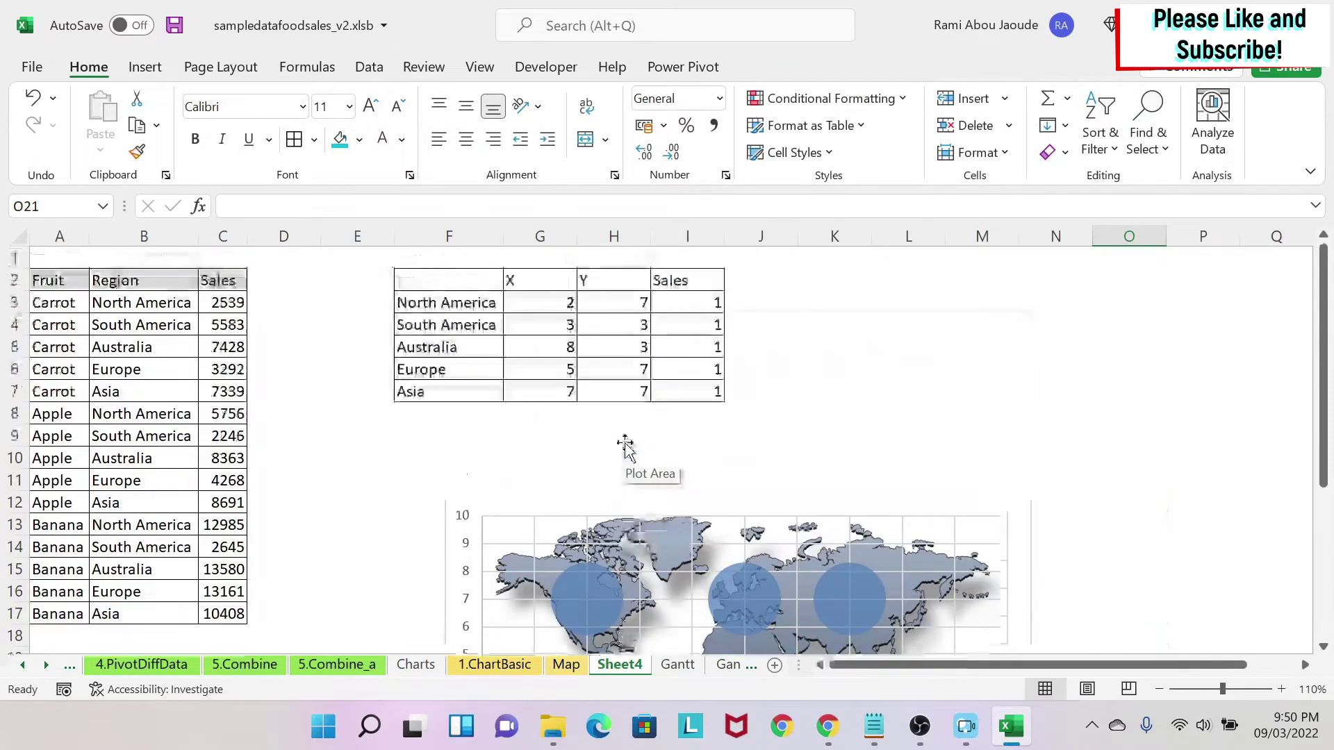
scroll(625, 447, down, 2)
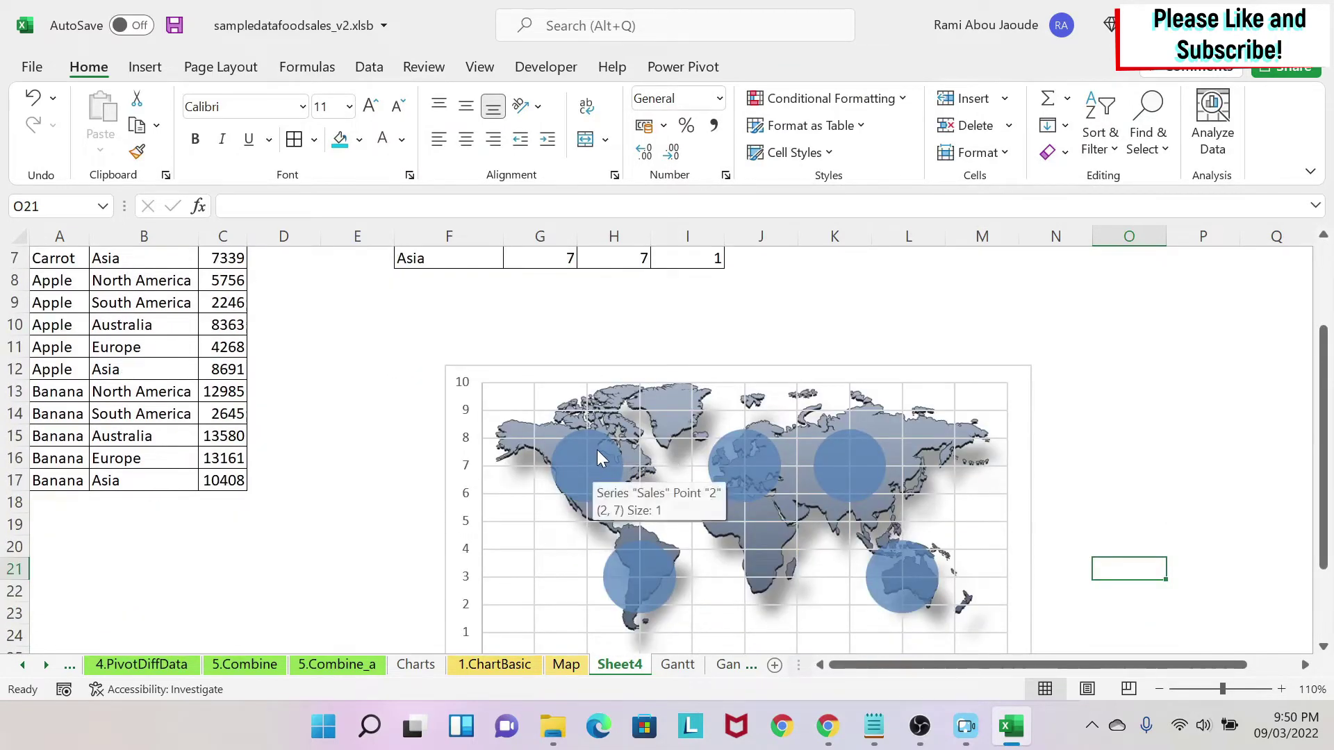
Turn on data labels for the chart's bubble series.
click(598, 449)
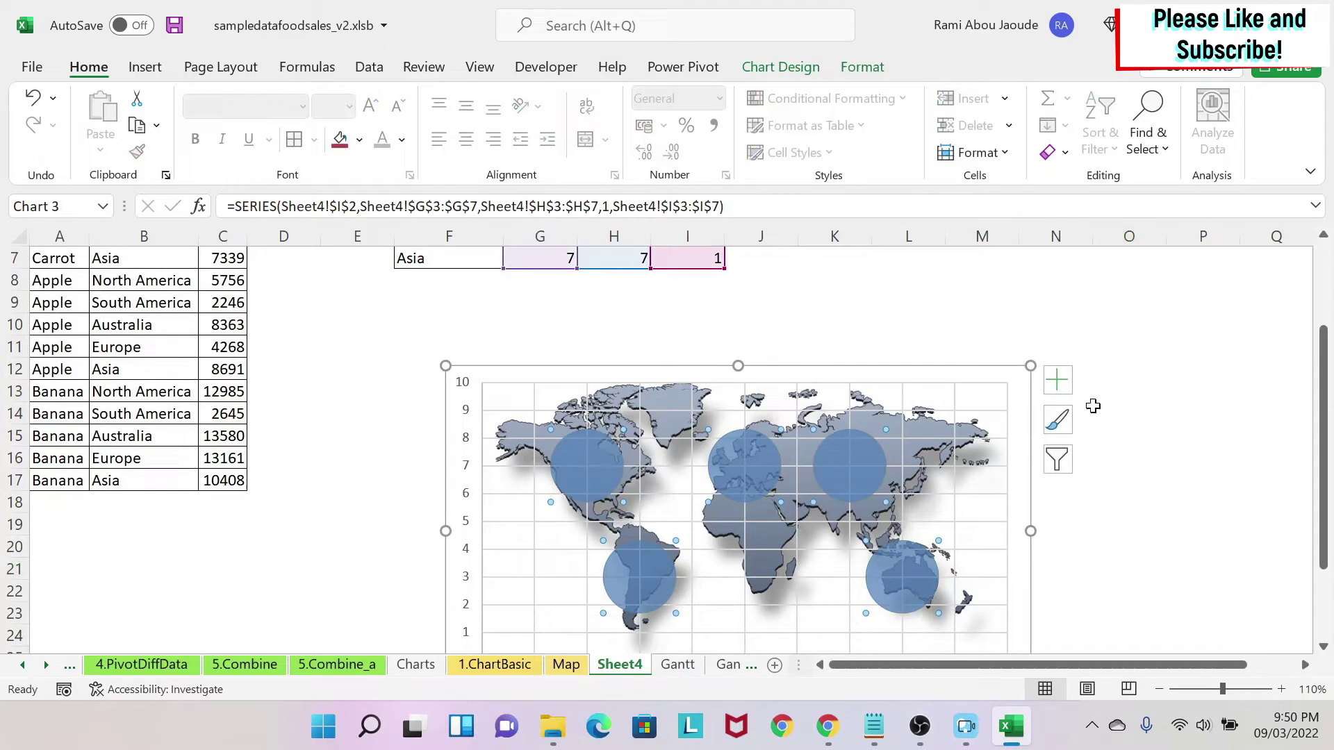
click(1058, 380)
click(1102, 477)
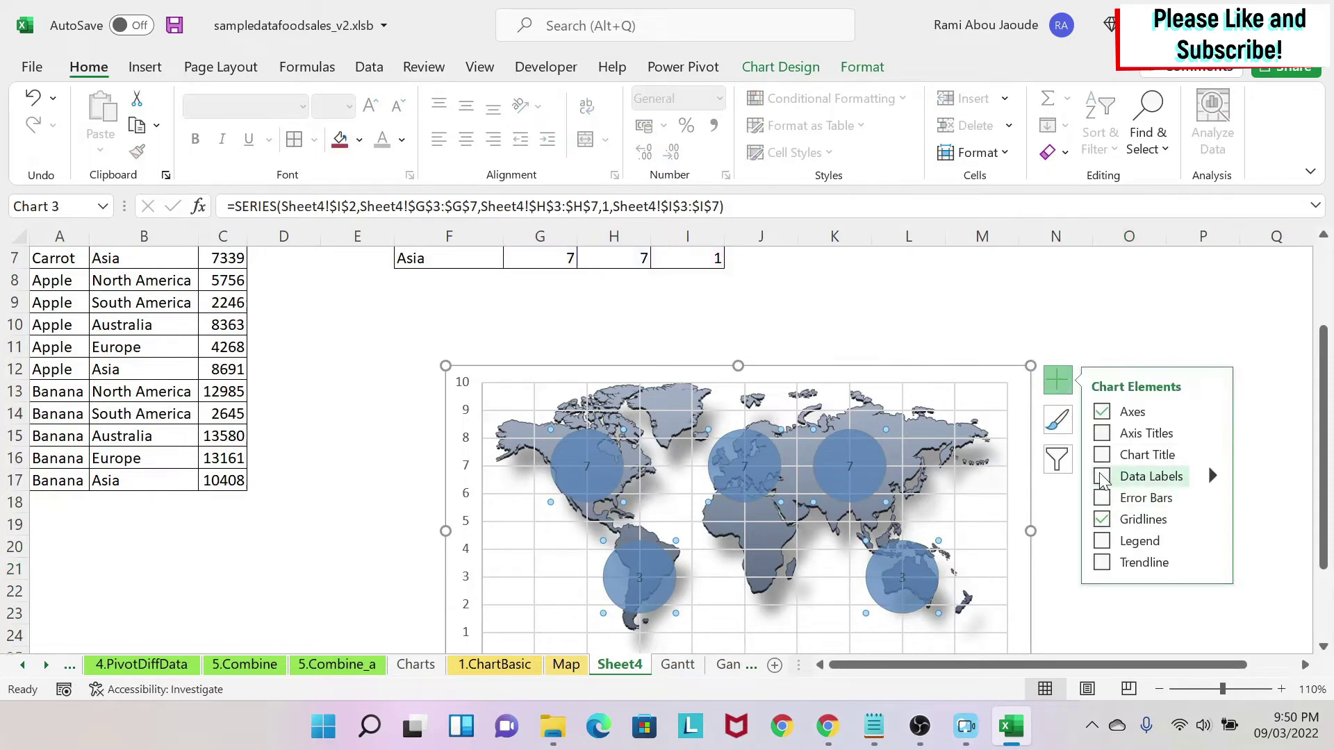
click(1102, 478)
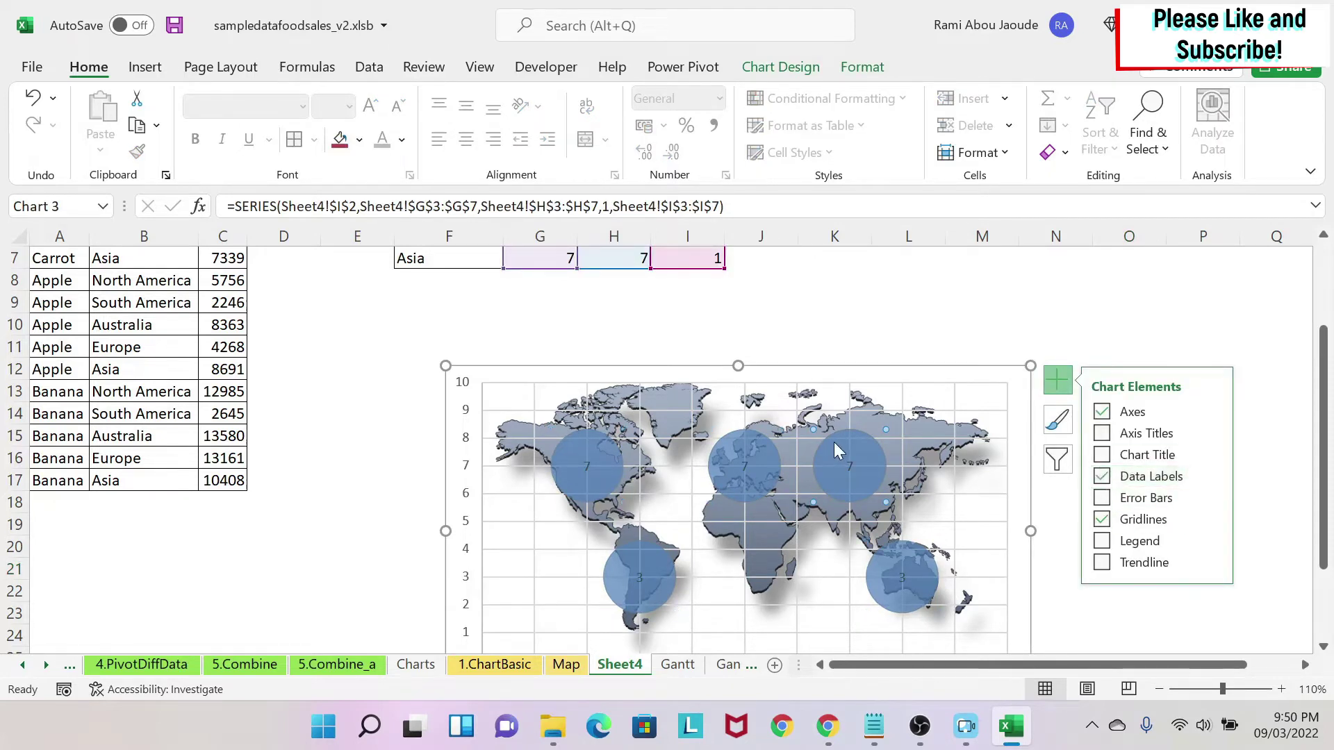
click(420, 413)
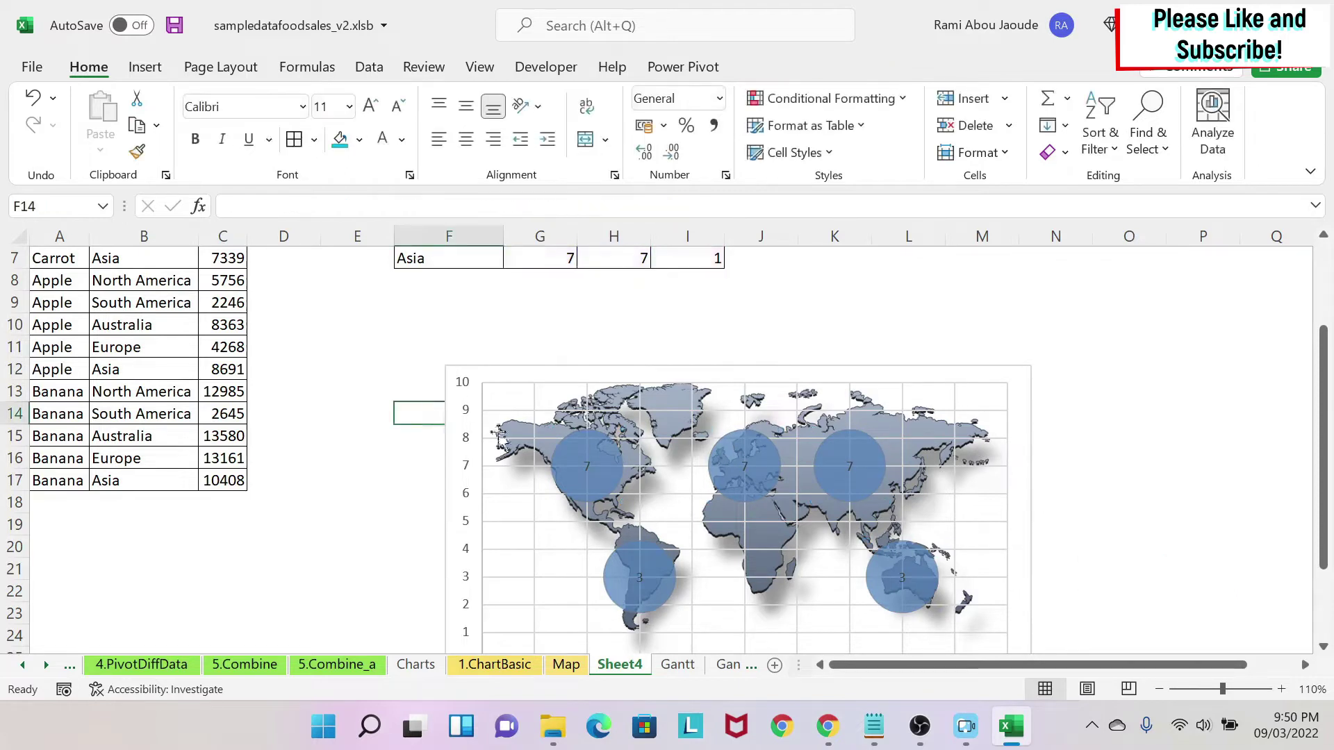
Format the bubble series to size bubbles by width at scale 60.
click(599, 444)
right_click(599, 444)
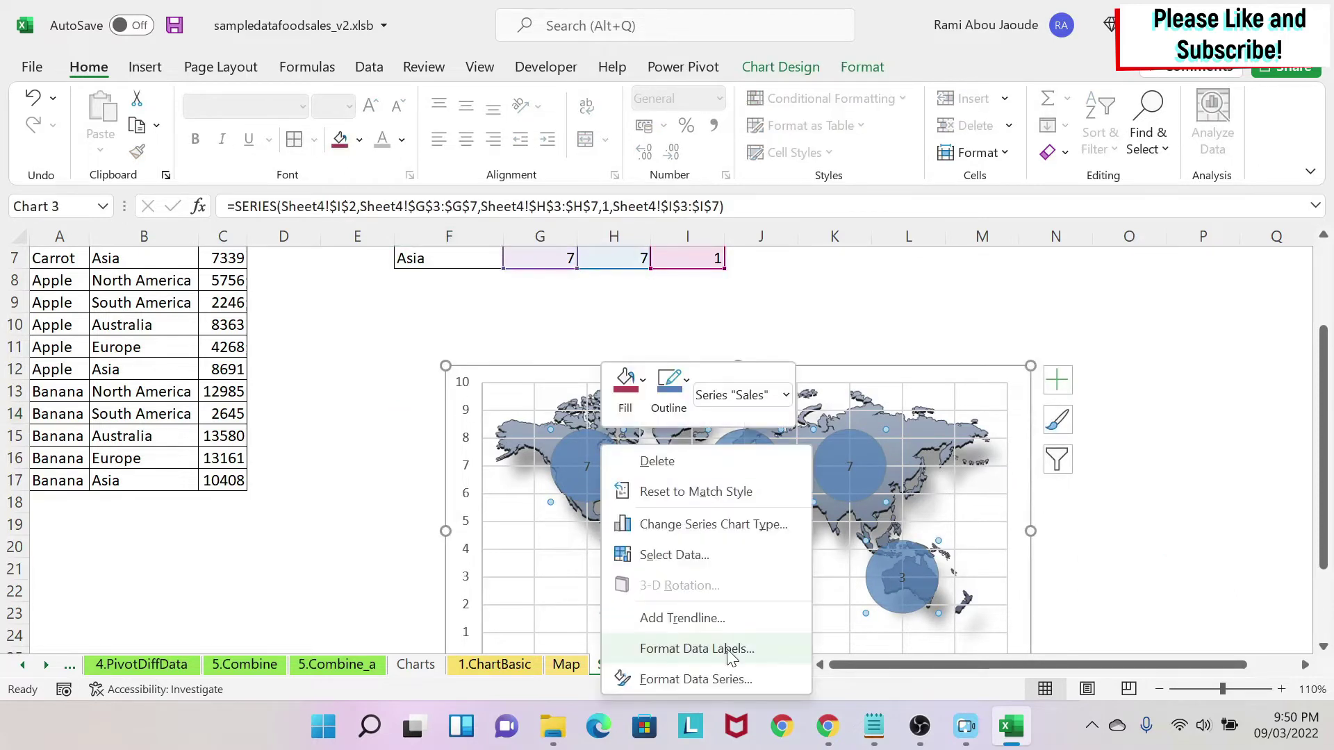
click(716, 677)
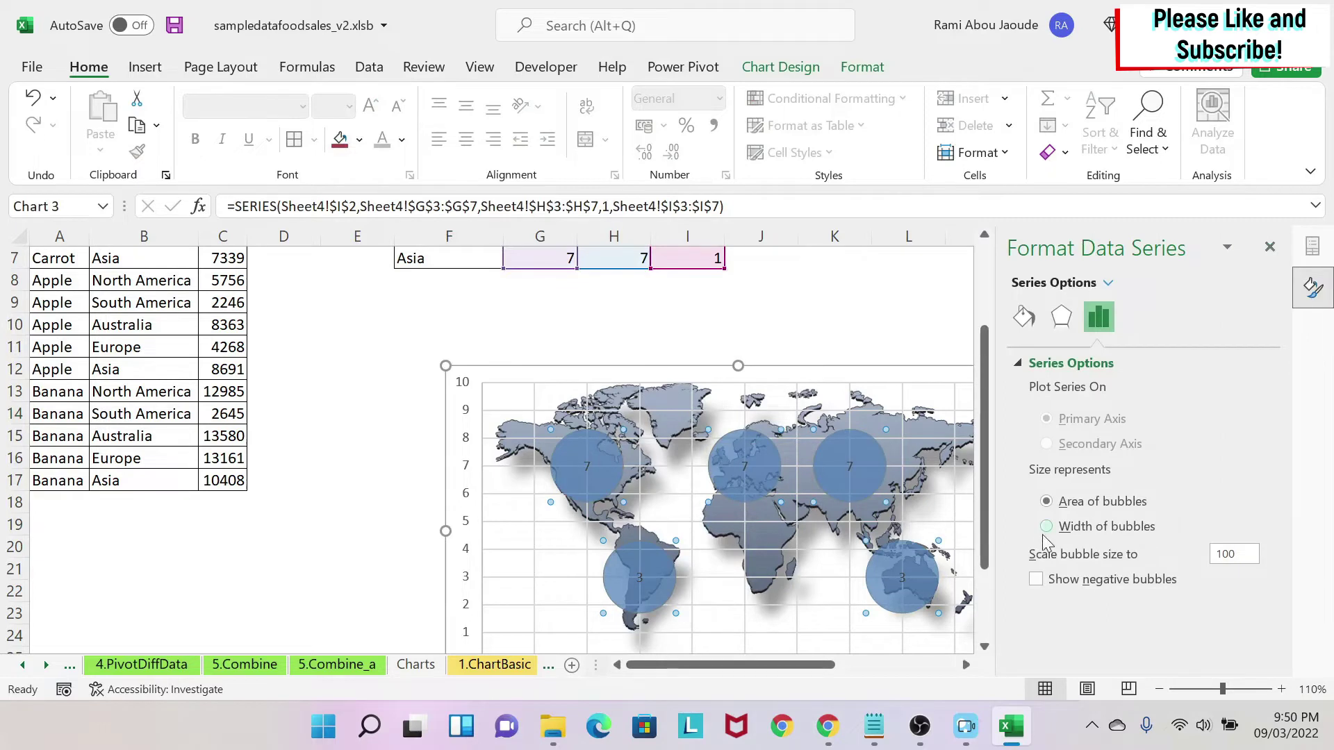
click(1046, 528)
drag(1238, 554, 1193, 542)
text(60)
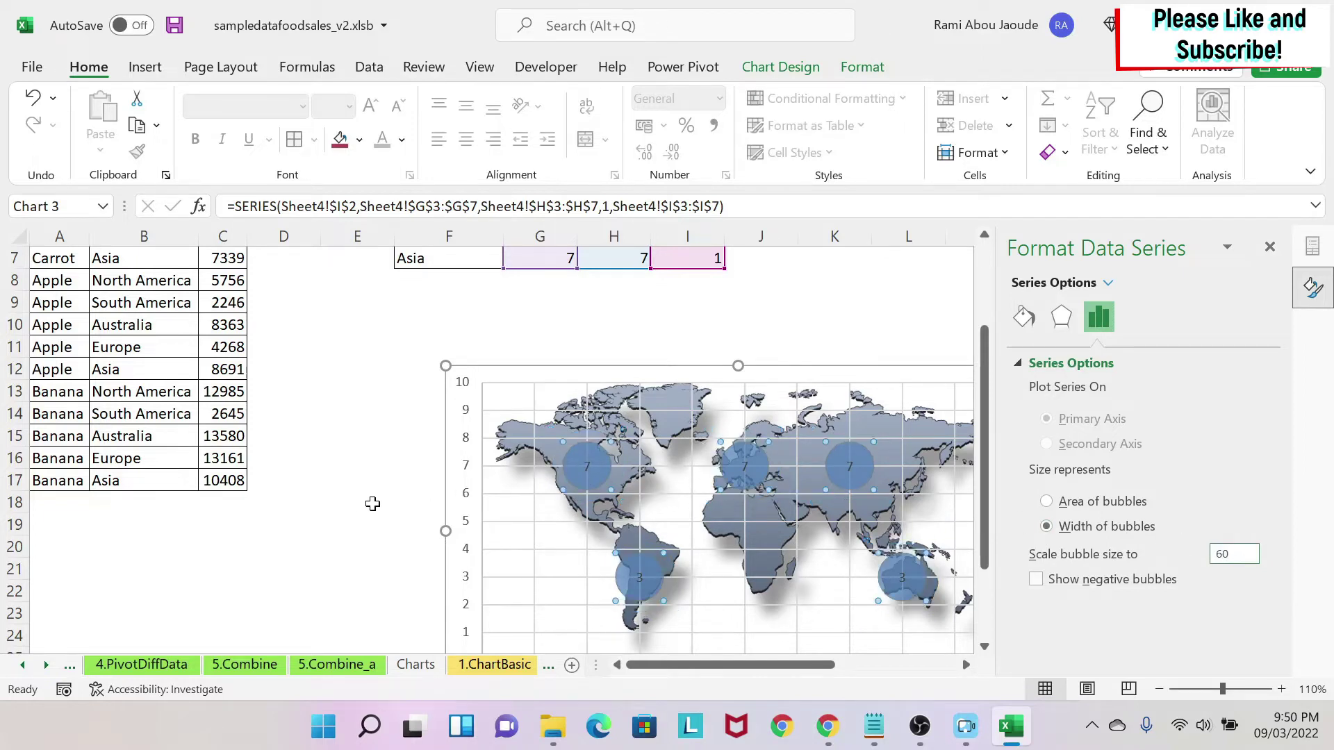
click(372, 504)
Colour the bubbles' data labels with a dark theme font colour and close the Format pane.
click(587, 471)
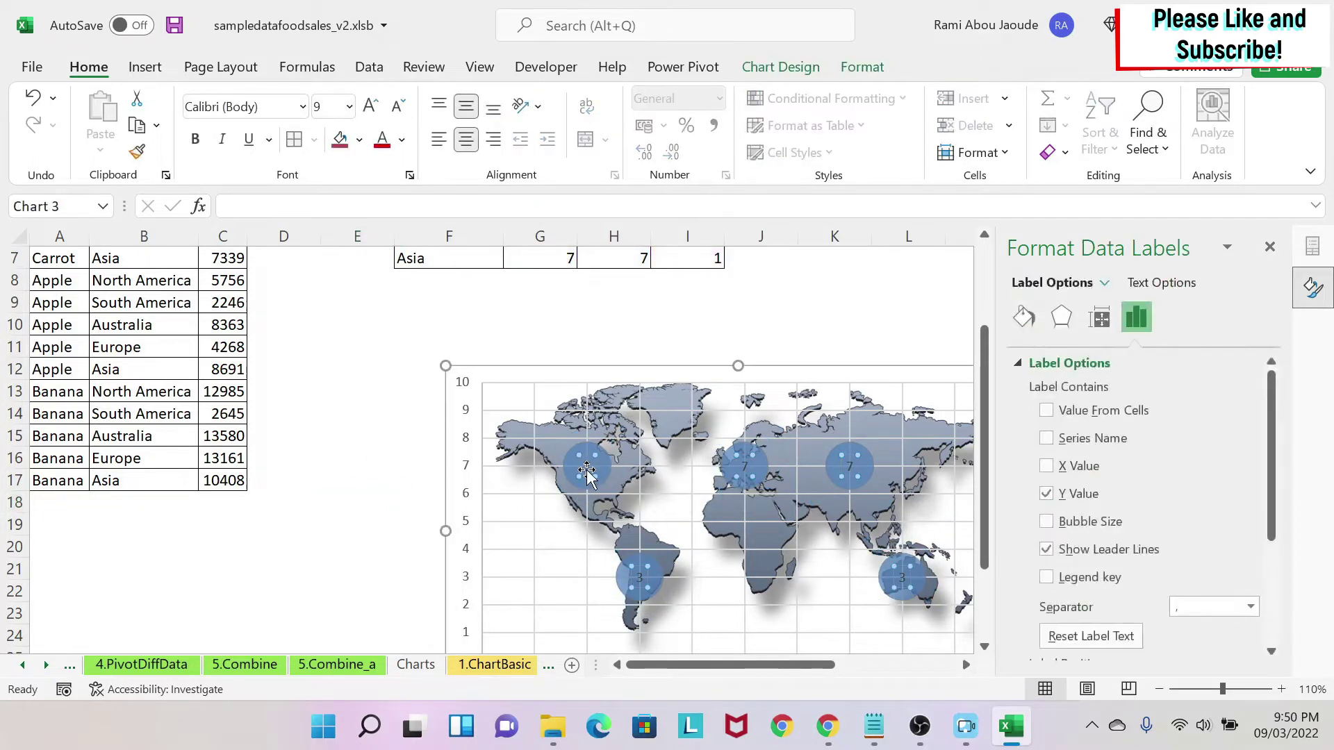
click(402, 140)
click(384, 223)
click(368, 421)
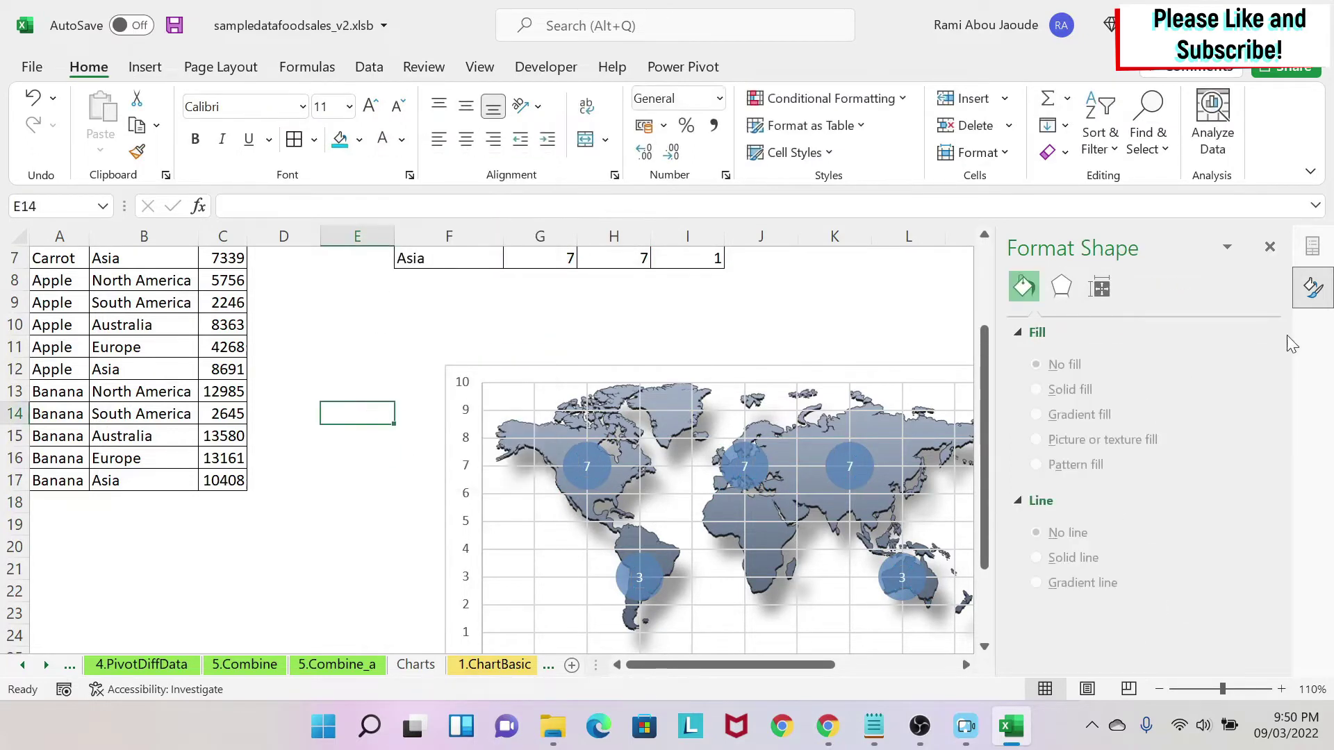
click(1270, 247)
click(1178, 432)
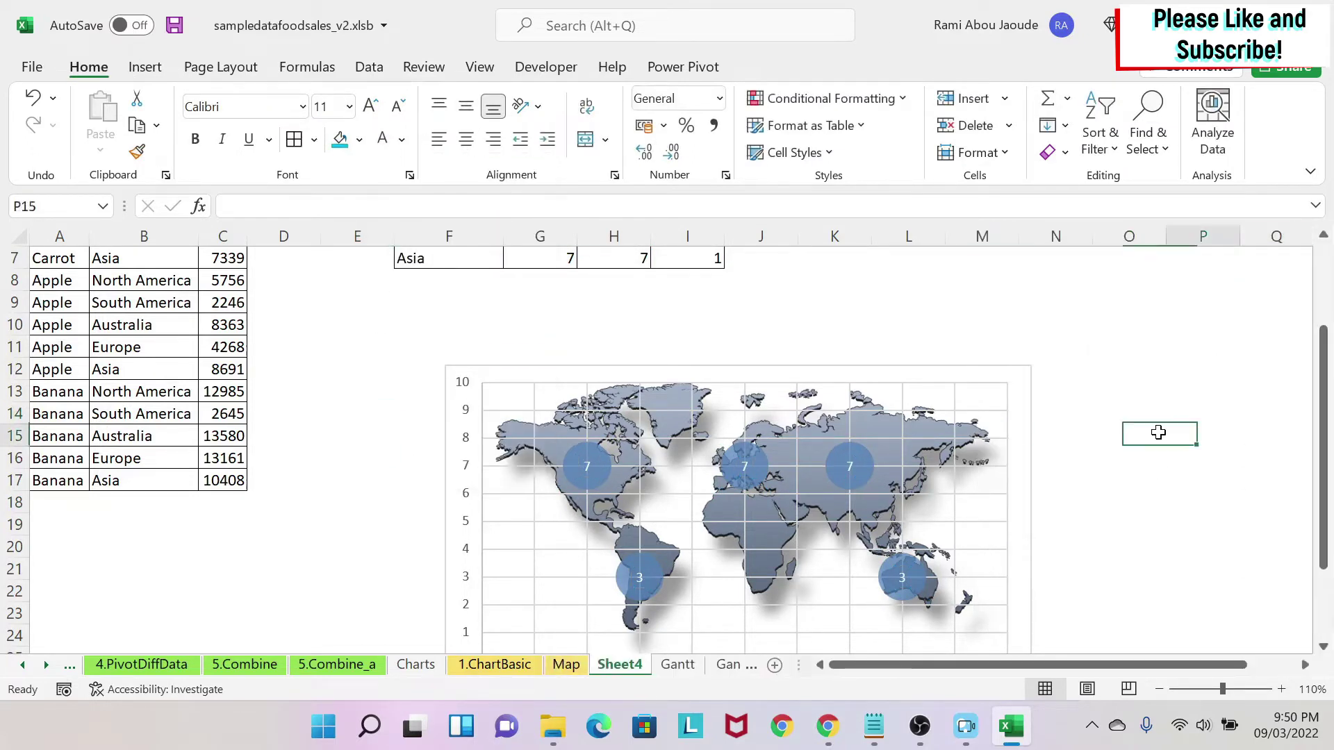
click(586, 471)
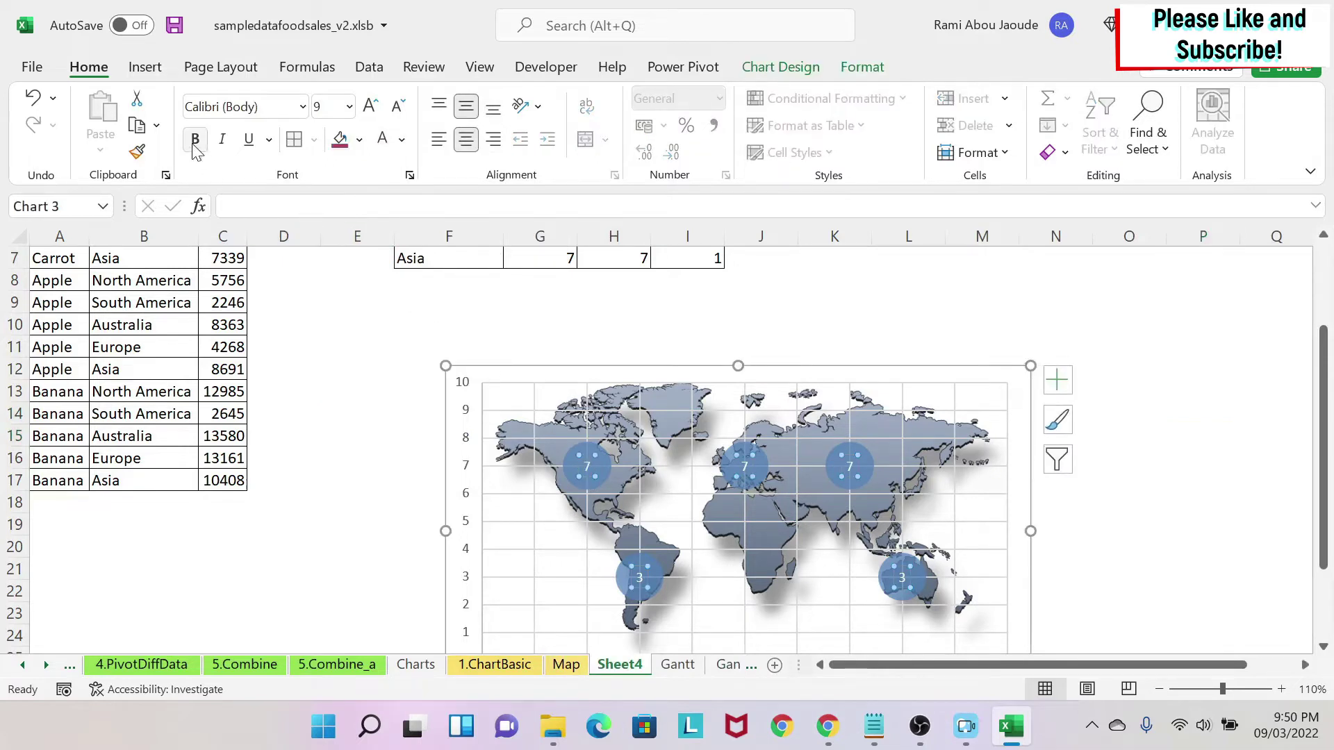
click(355, 383)
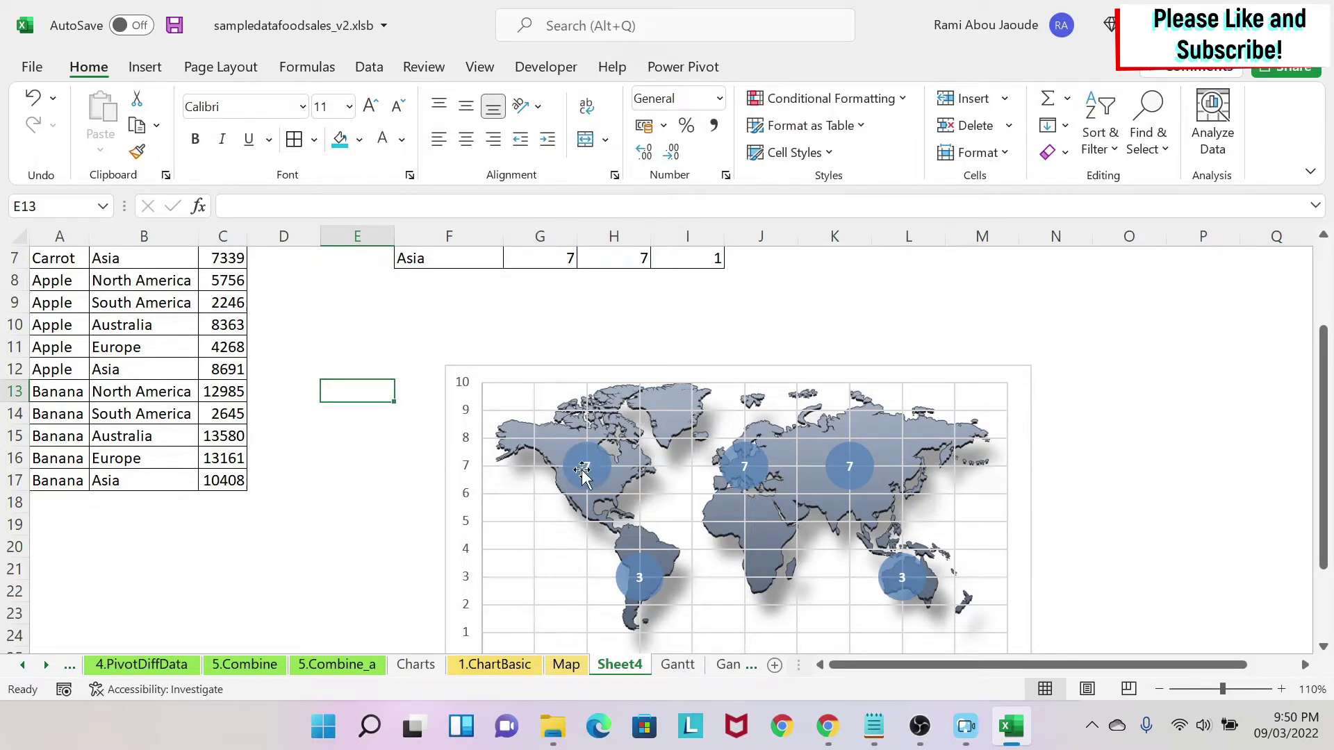
scroll(607, 473, up, 2)
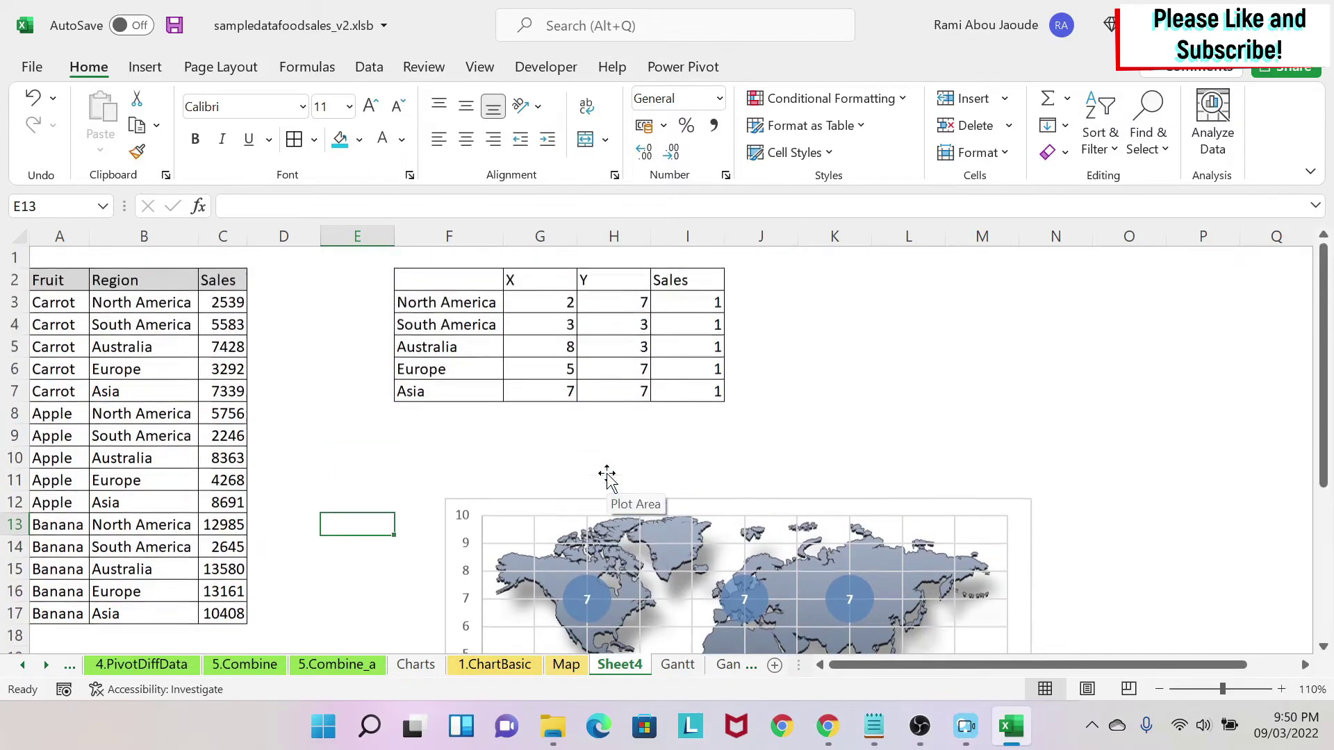
scroll(607, 474, down, 1)
Review the region names in F3:F7 and Sales values I3:I7 of the helper table.
scroll(611, 438, up, 1)
click(688, 301)
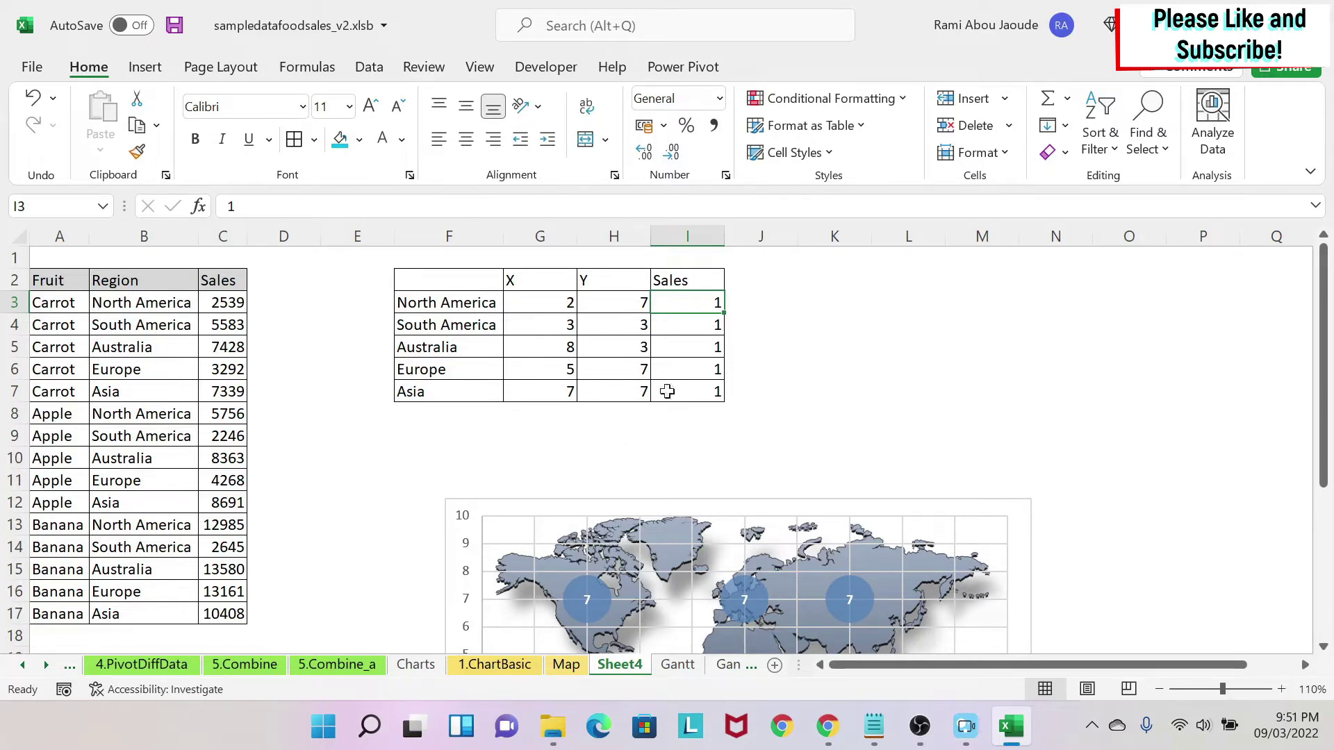
click(462, 298)
click(460, 322)
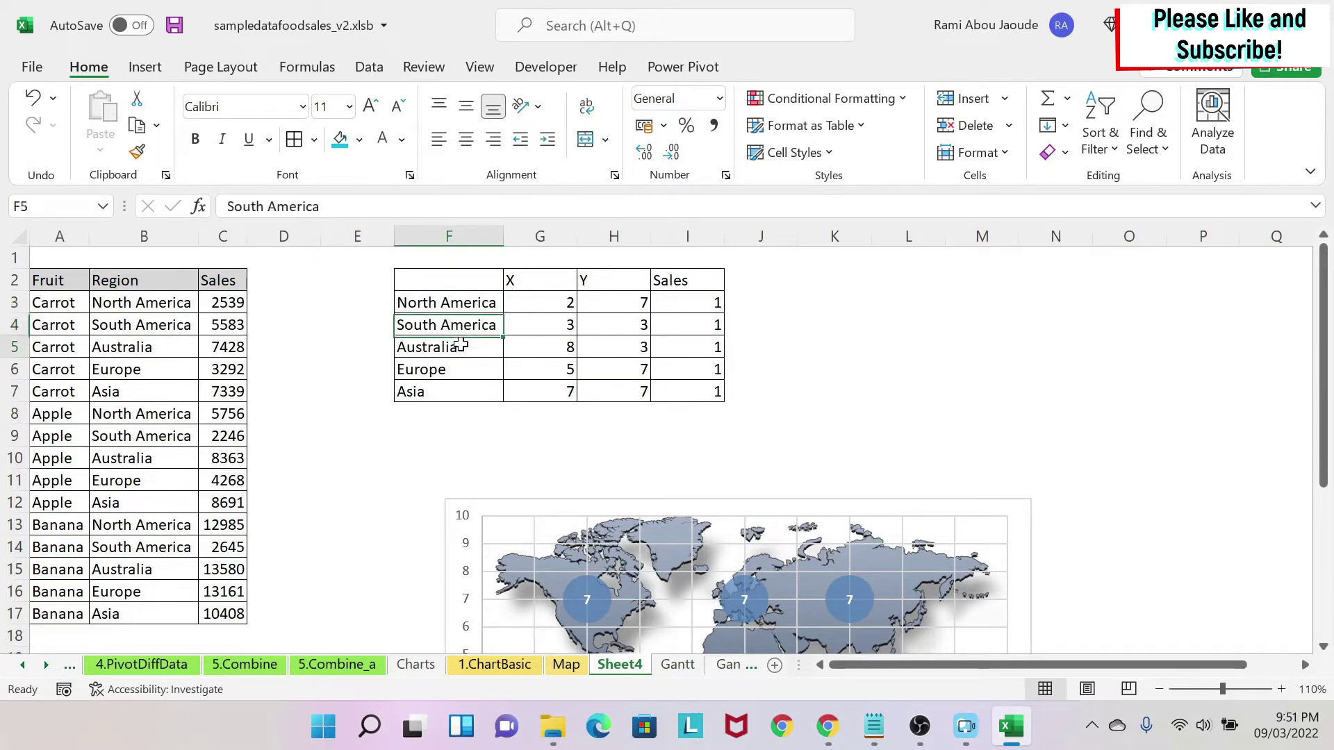
click(455, 345)
click(453, 364)
click(442, 392)
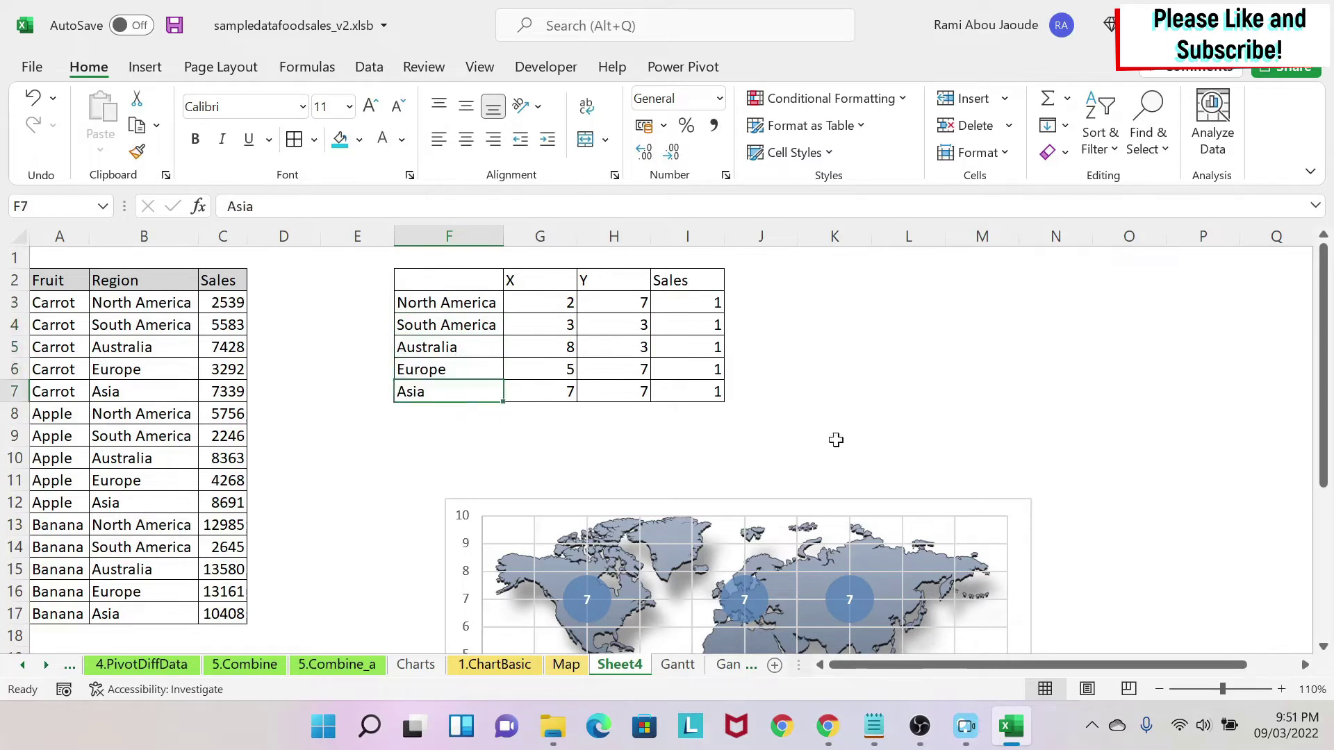
drag(695, 302, 691, 387)
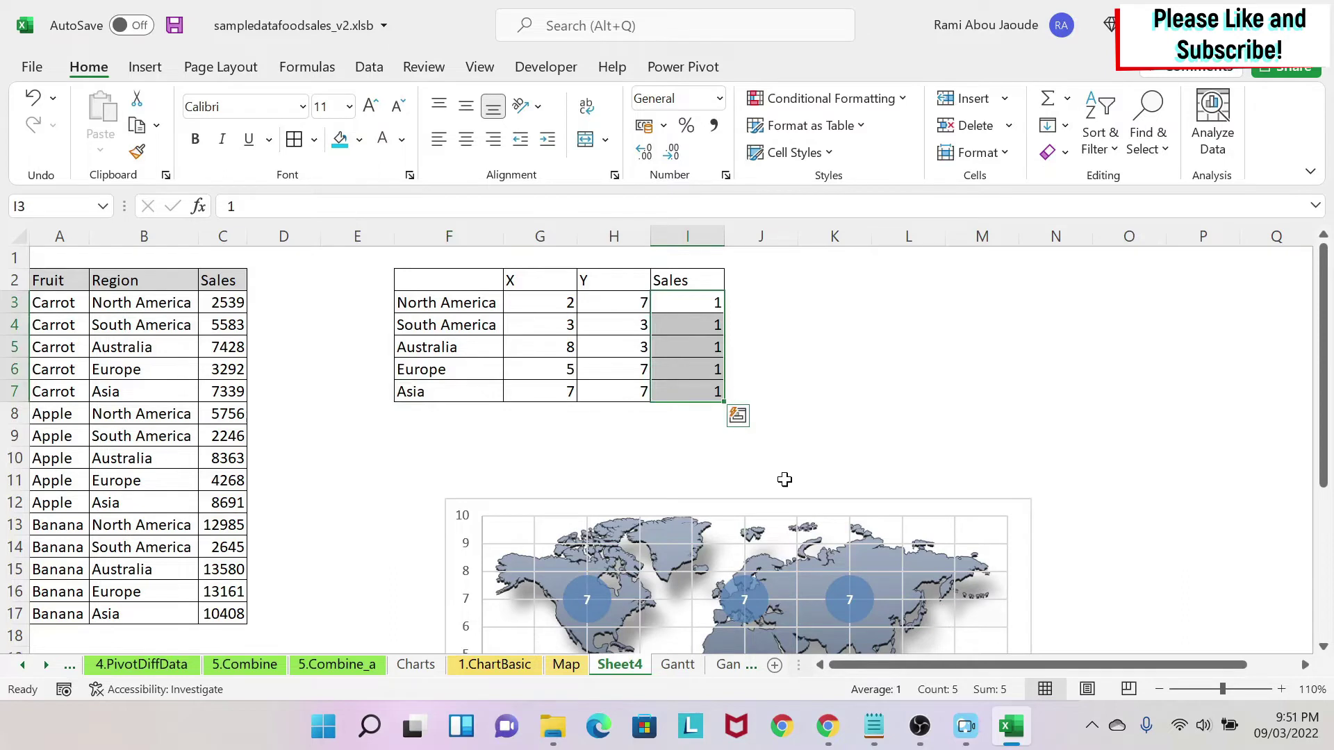
click(744, 467)
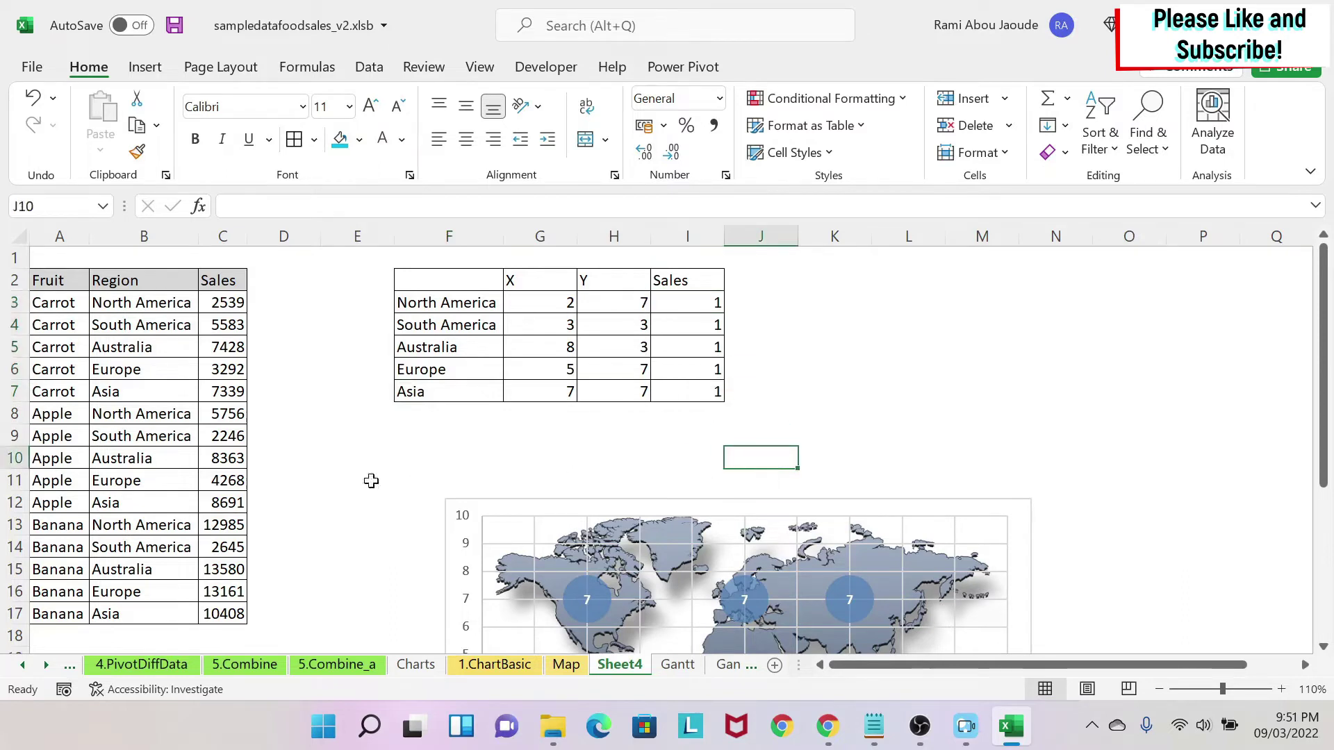
Copy the fruit names A3:A17 into column P starting at P1.
drag(54, 310, 58, 610)
key(ctrl+c)
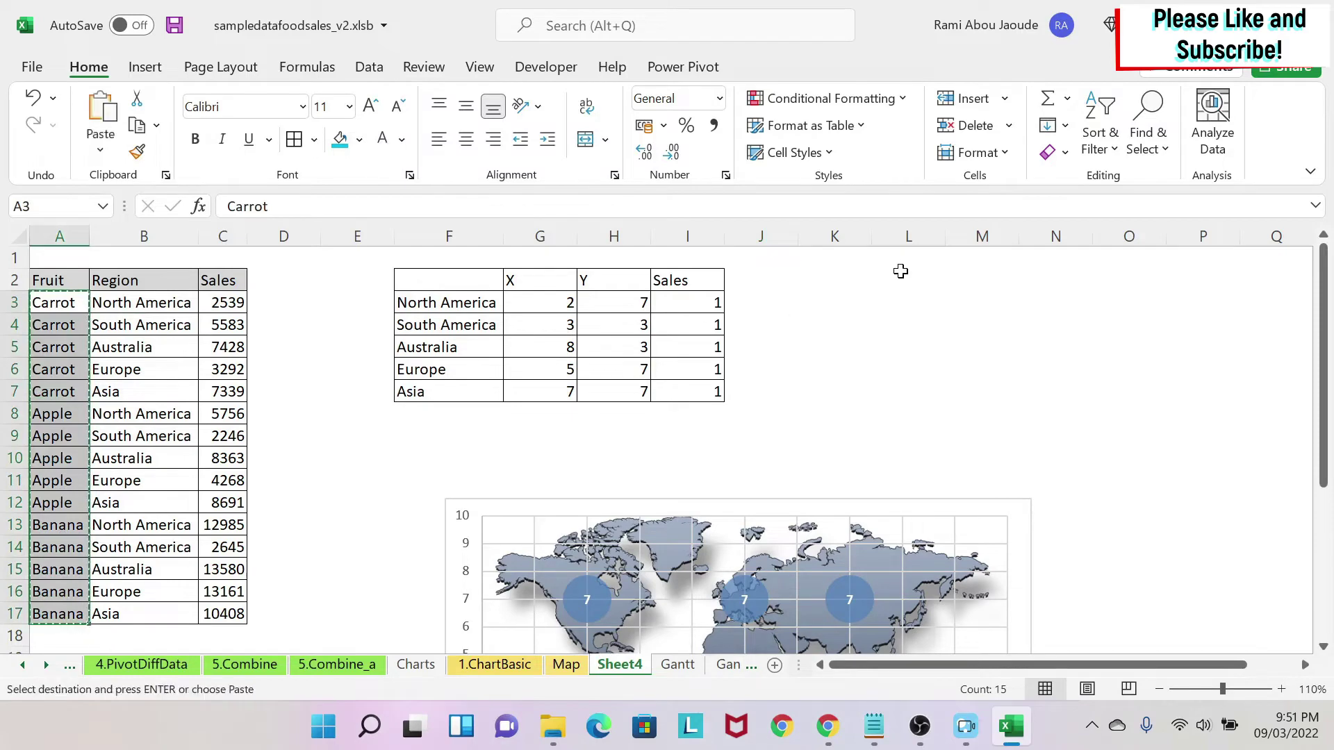
click(1229, 259)
key(ctrl+v)
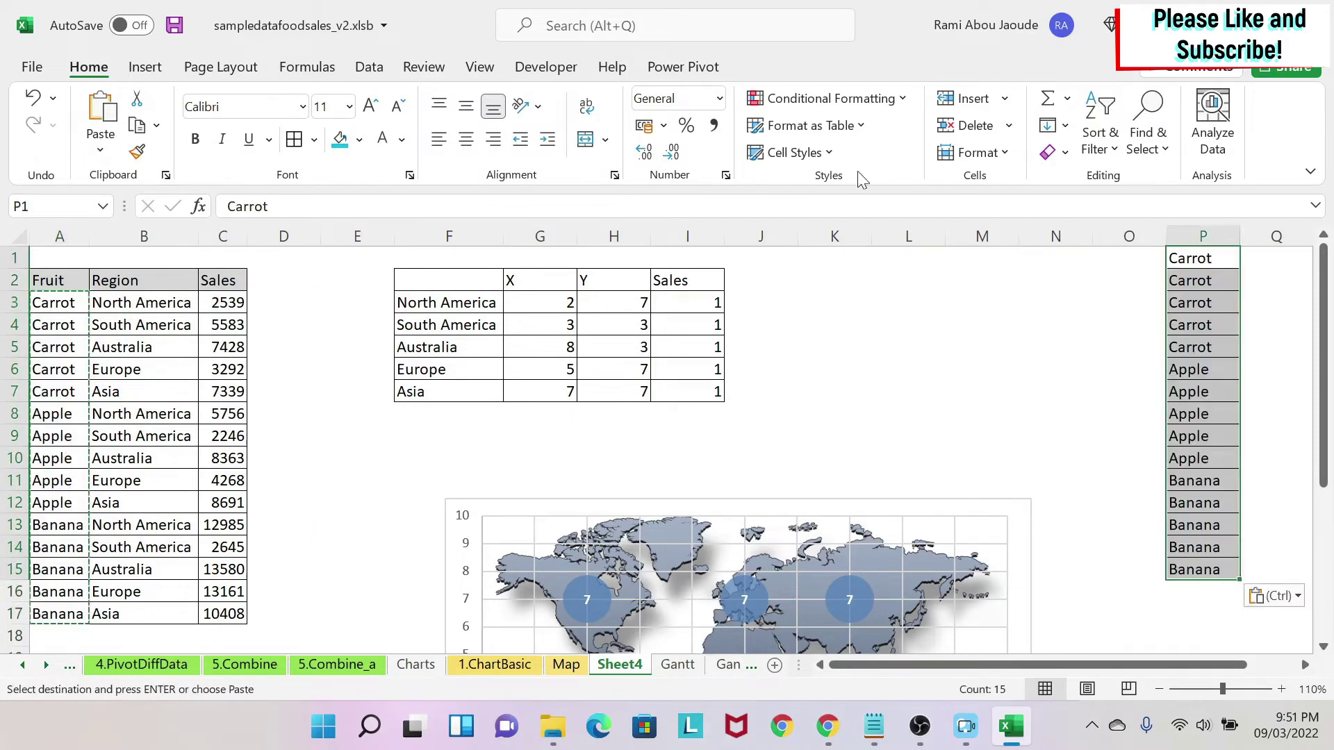
Remove duplicates in column P, leaving Carrot, Apple and Banana in P1:P3.
click(369, 66)
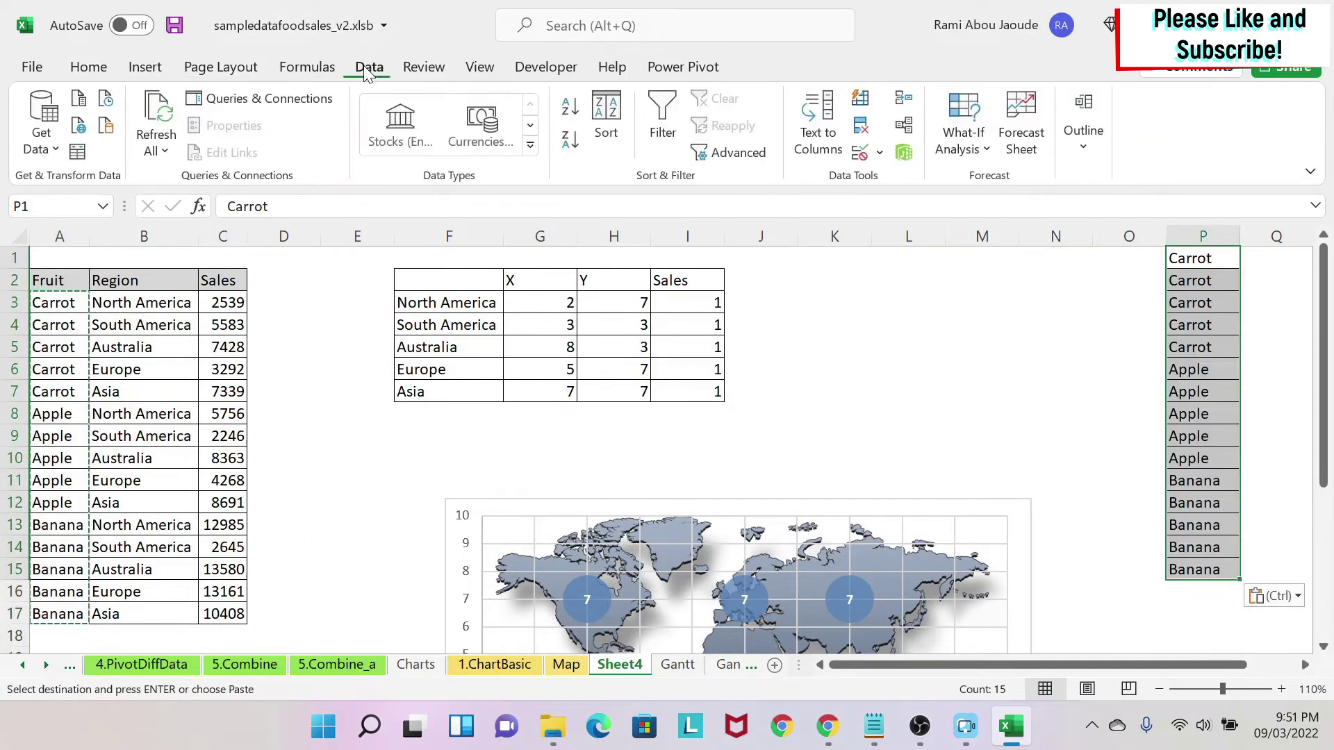
click(868, 131)
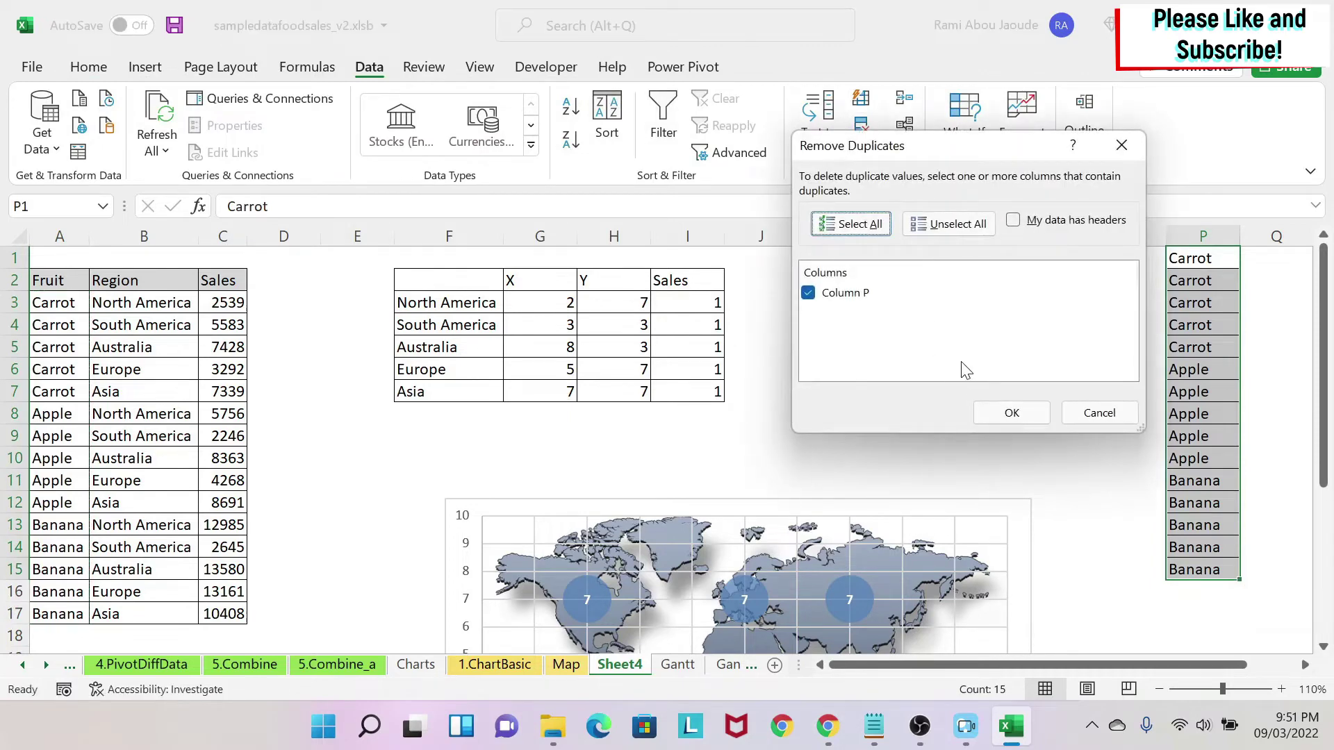
click(1019, 411)
click(675, 418)
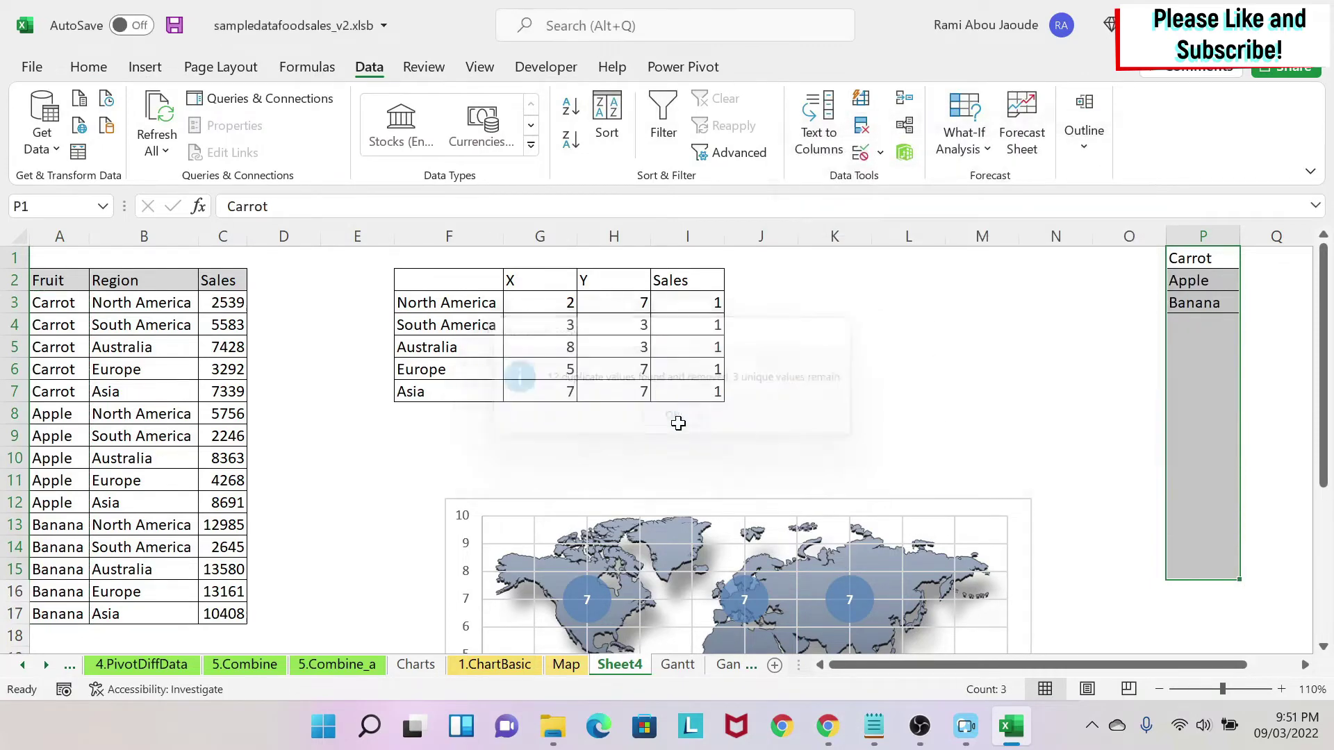
click(1055, 391)
drag(1196, 260, 1195, 302)
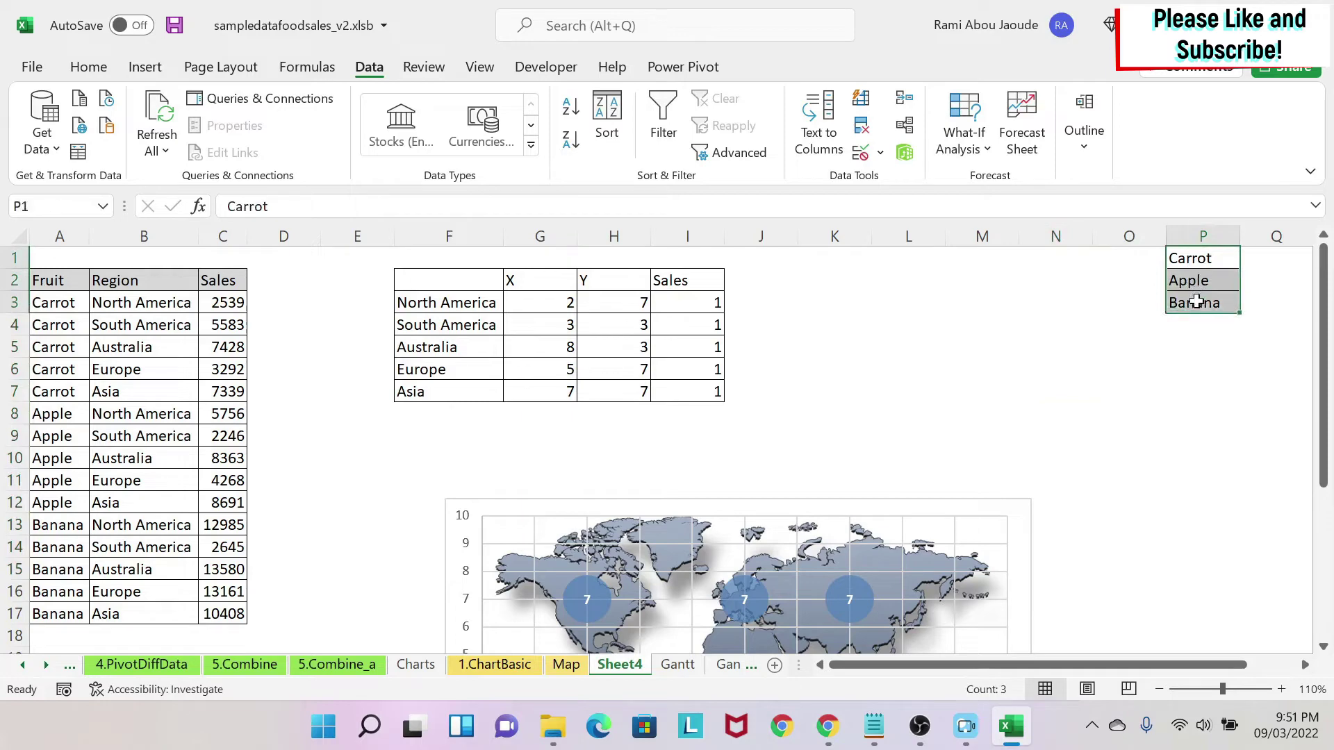
click(706, 465)
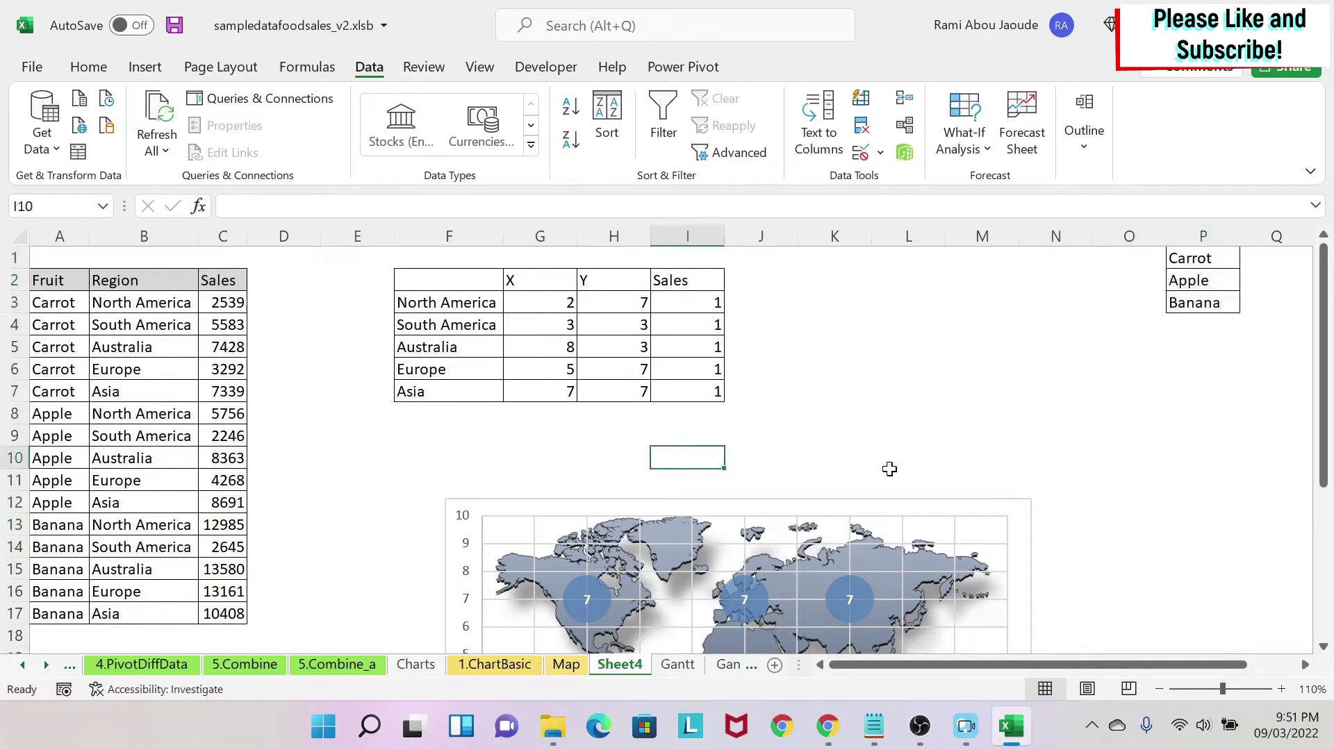
Label I10 'Select' and fill cell J10 grey.
text(Sel)
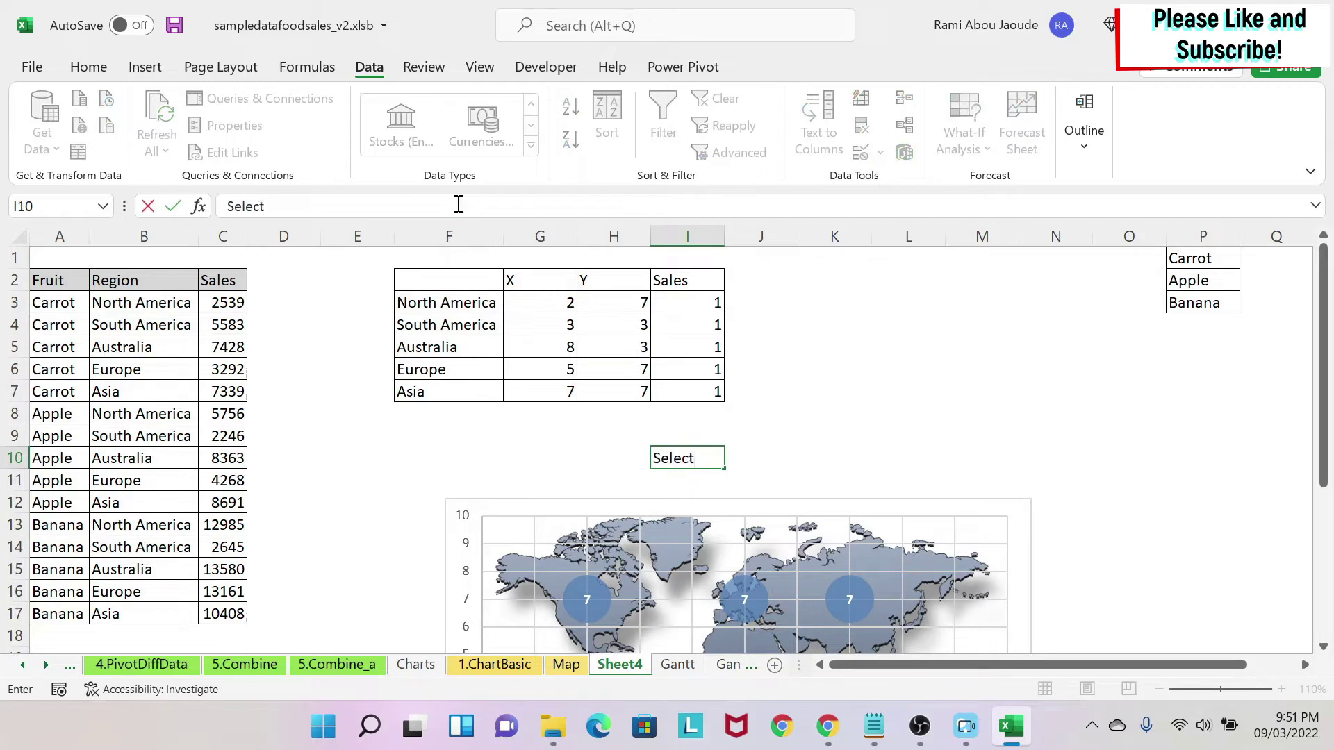
text(ect)
key(Tab)
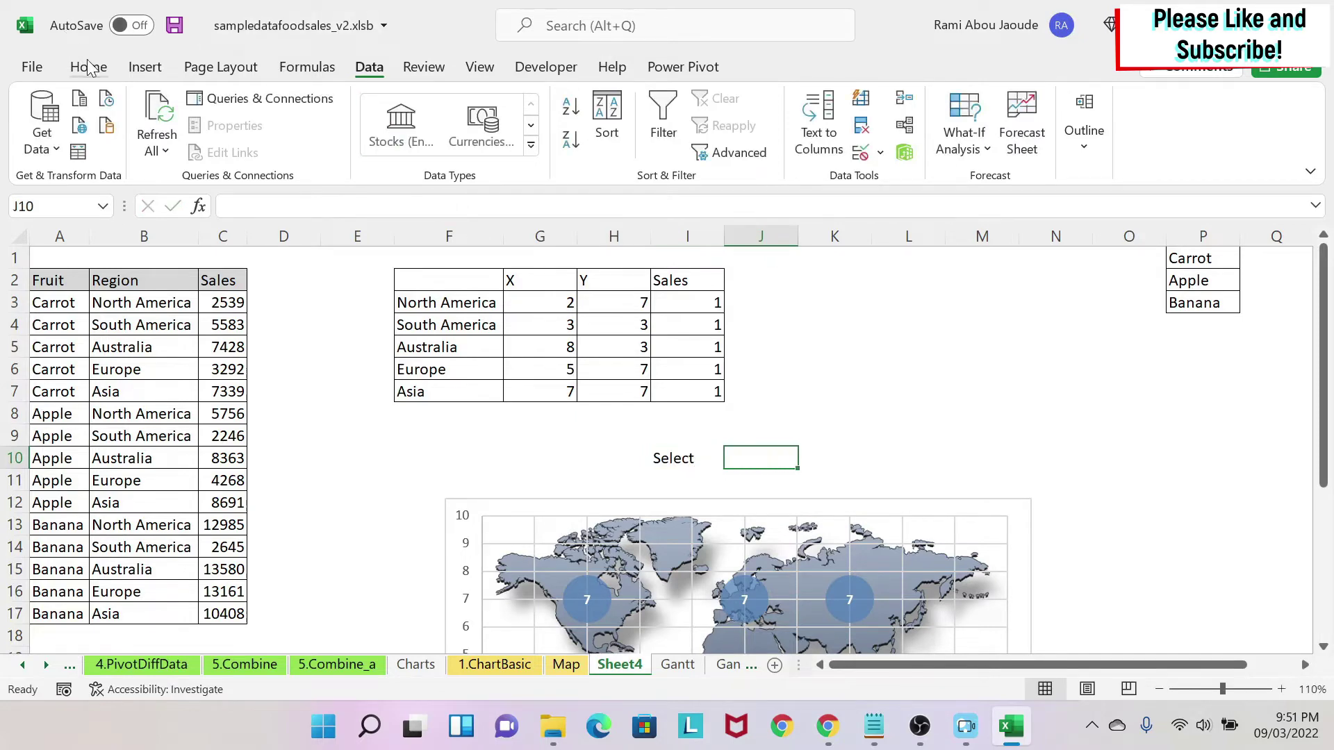
click(89, 67)
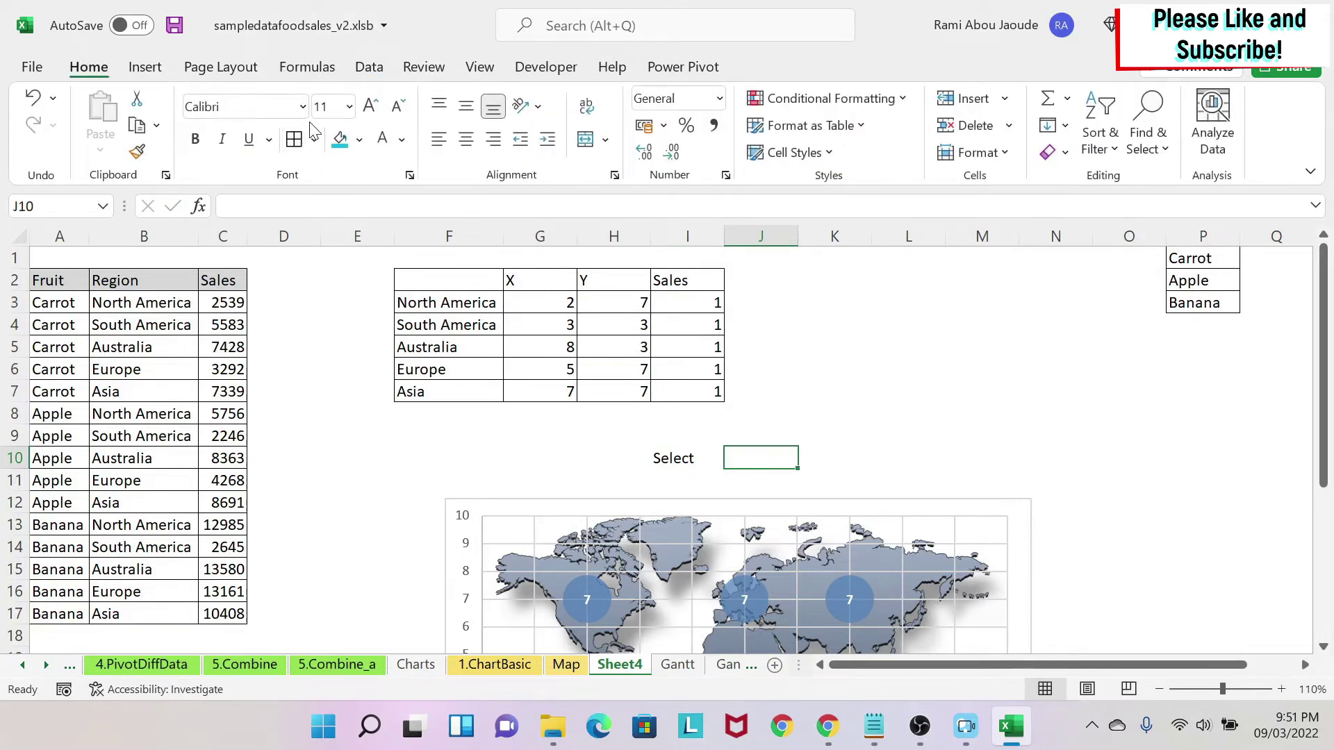
click(359, 140)
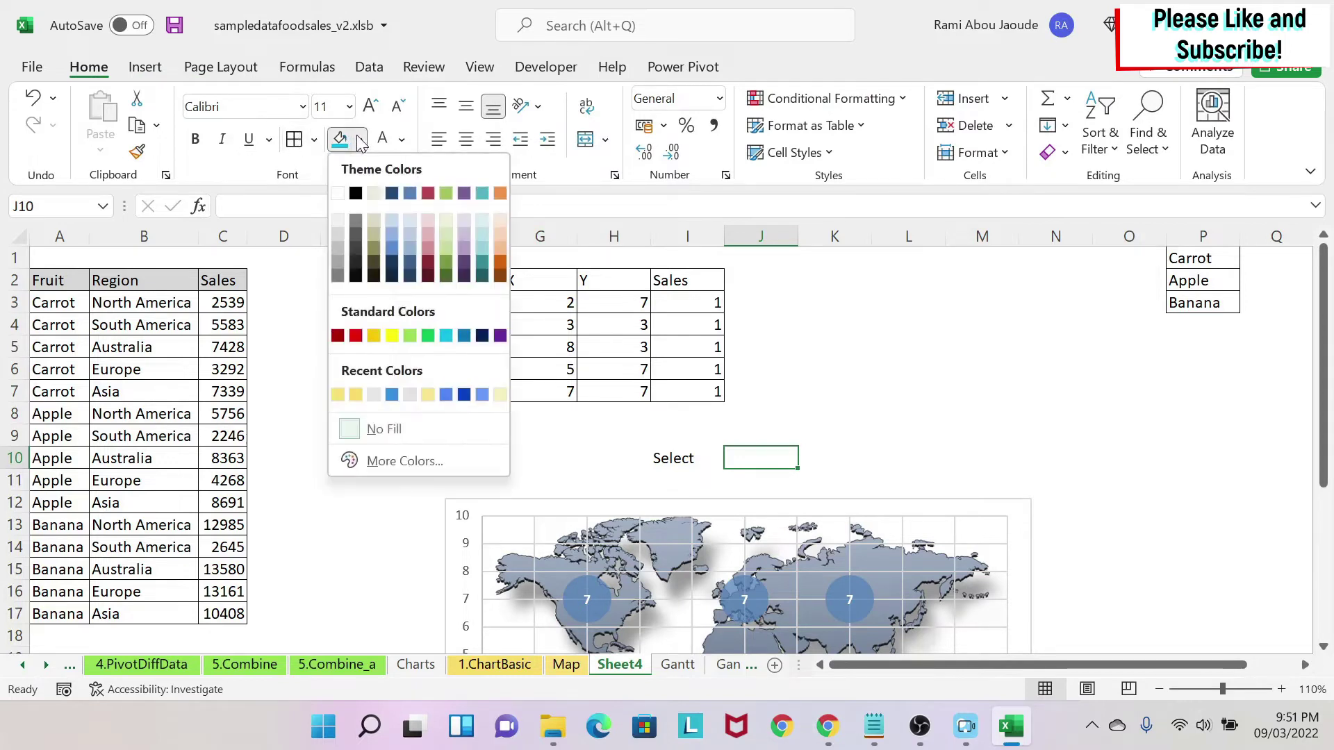
click(337, 237)
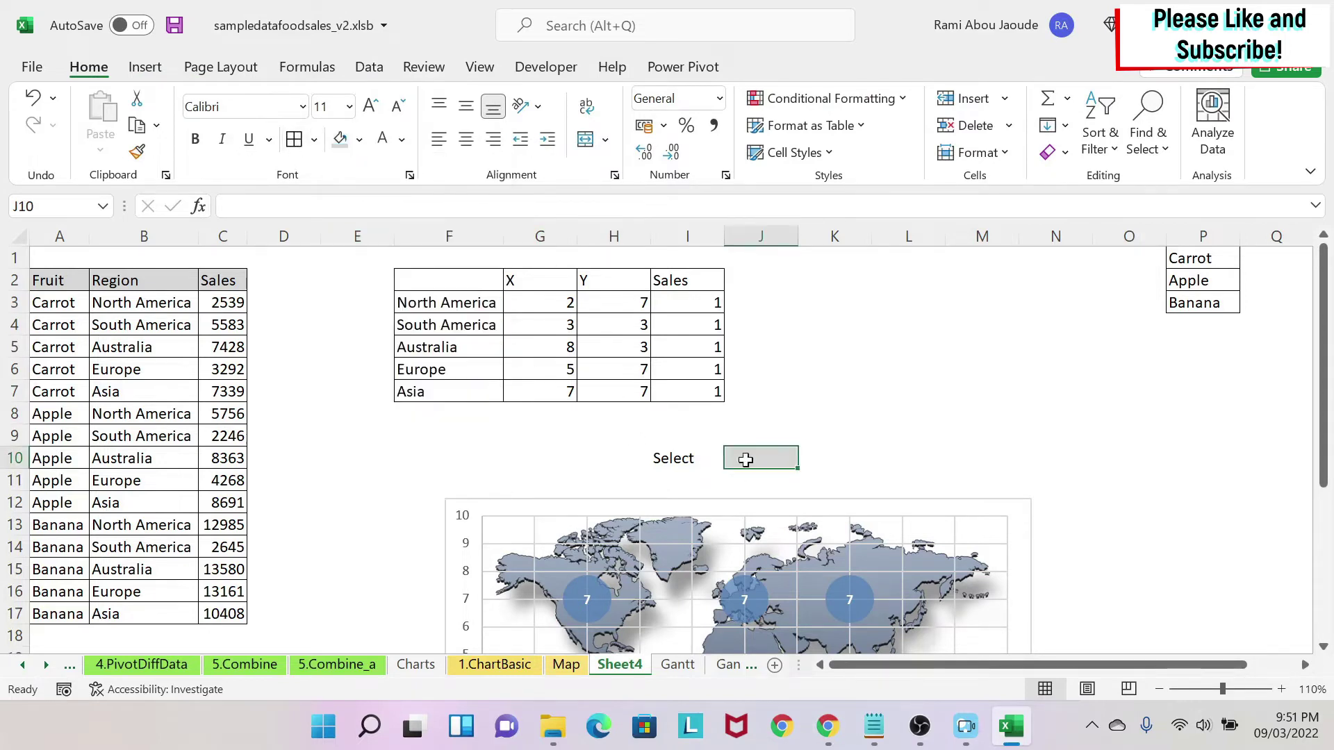
click(144, 67)
Add a List data validation to J10 sourced from $P$1:$P$3.
click(369, 66)
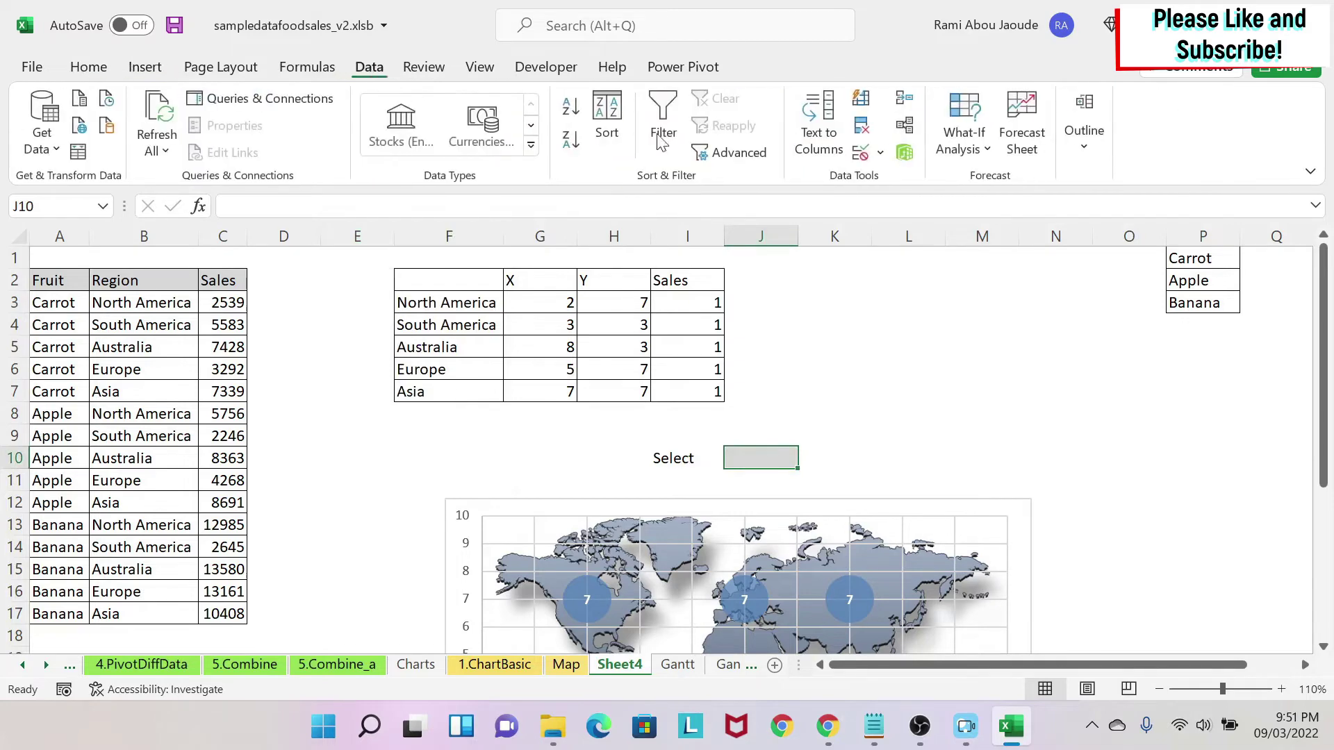
click(861, 154)
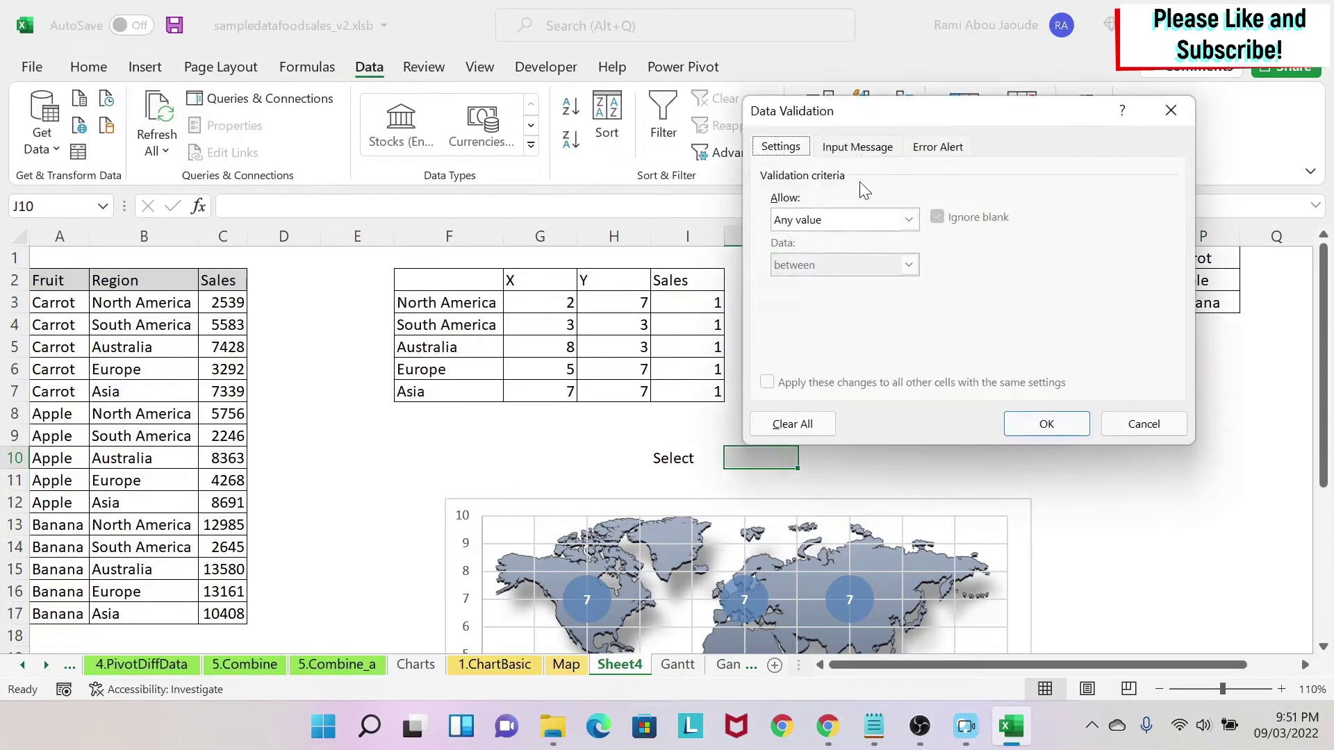
click(908, 220)
click(825, 283)
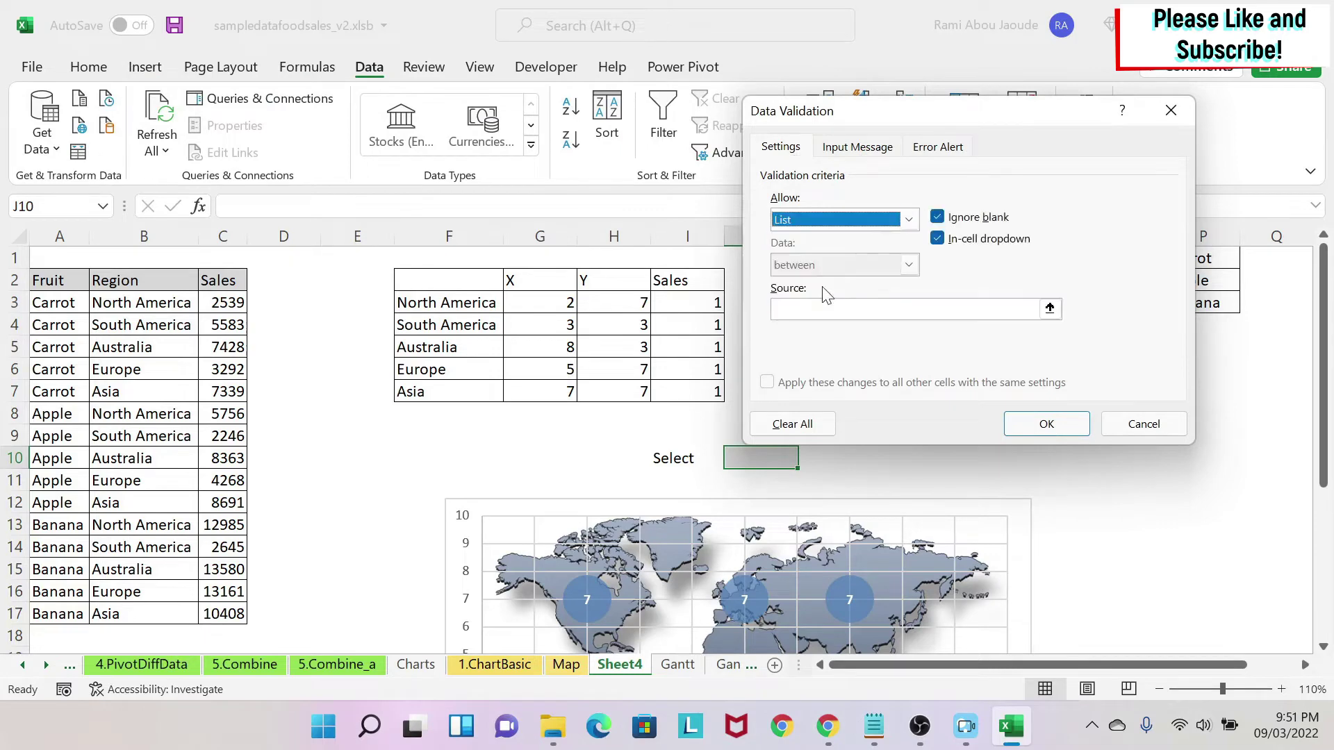
click(1050, 308)
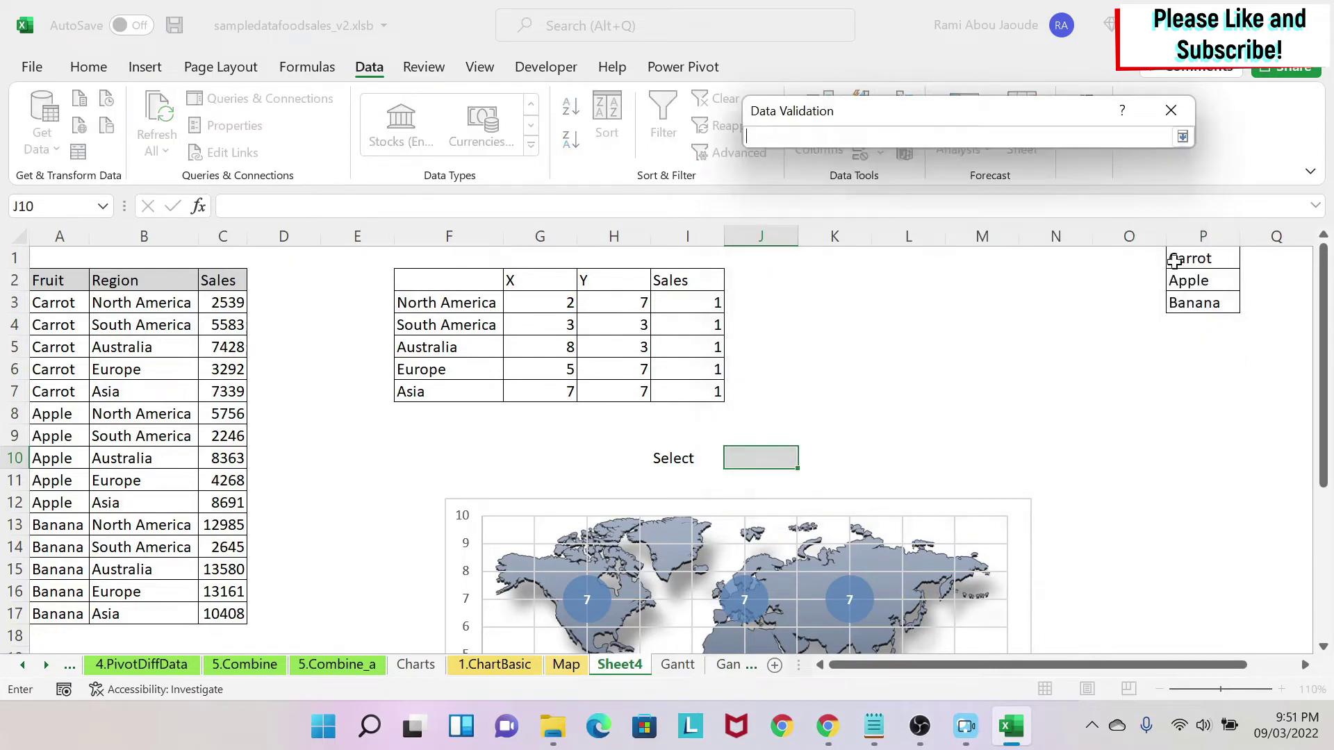
drag(1174, 260, 1185, 301)
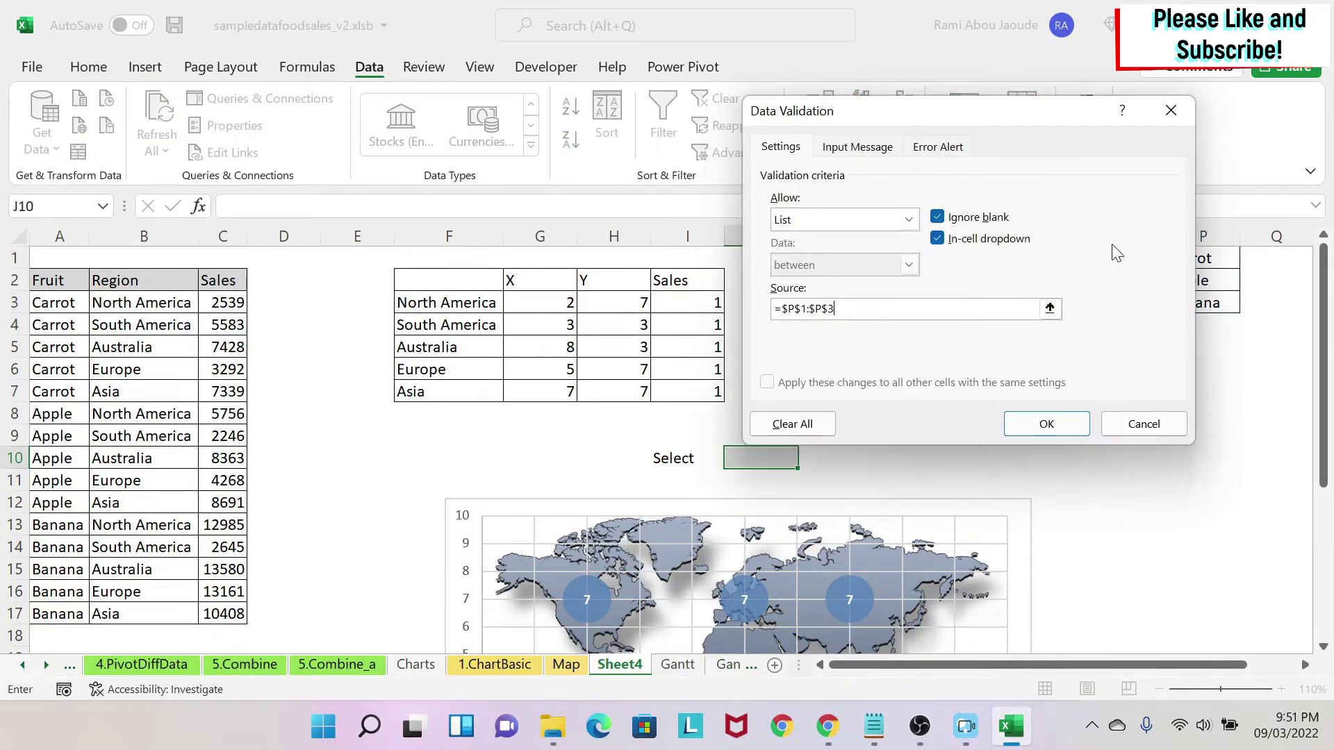
click(1047, 424)
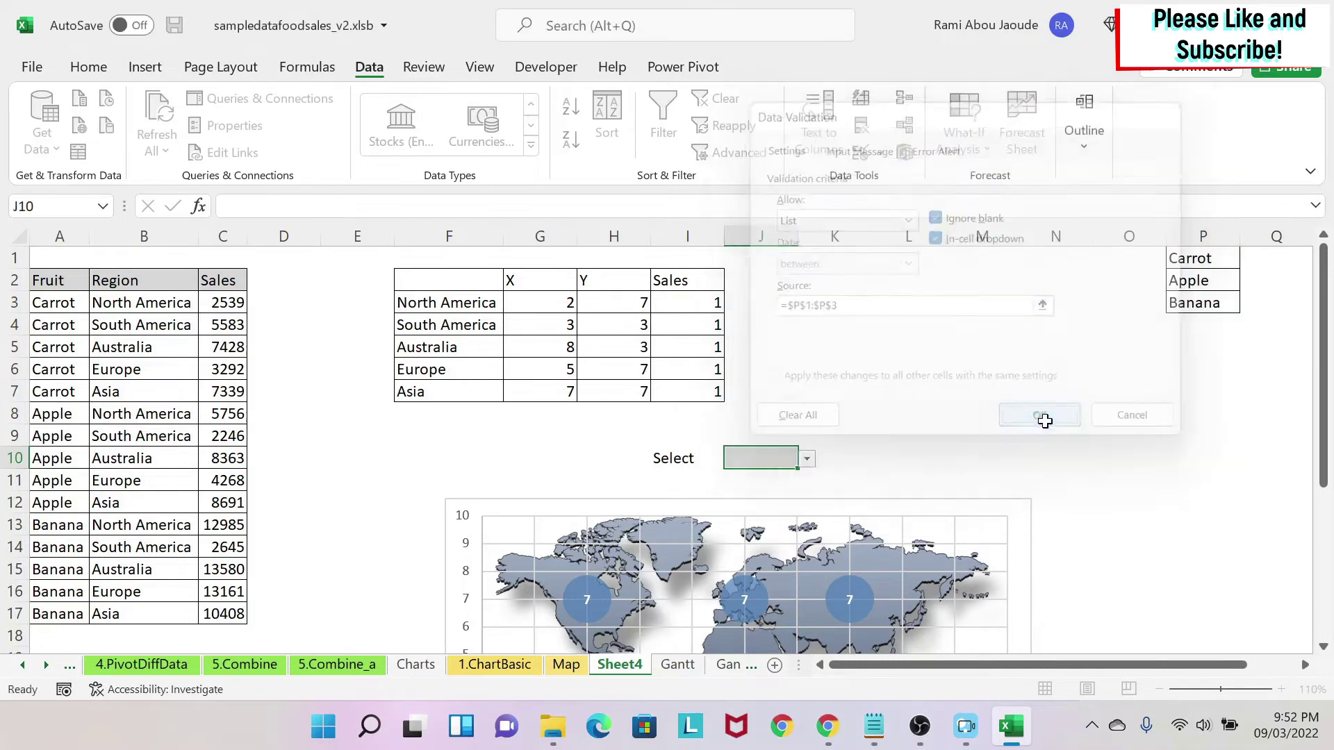
Pick Carrot from J10's dropdown.
click(807, 460)
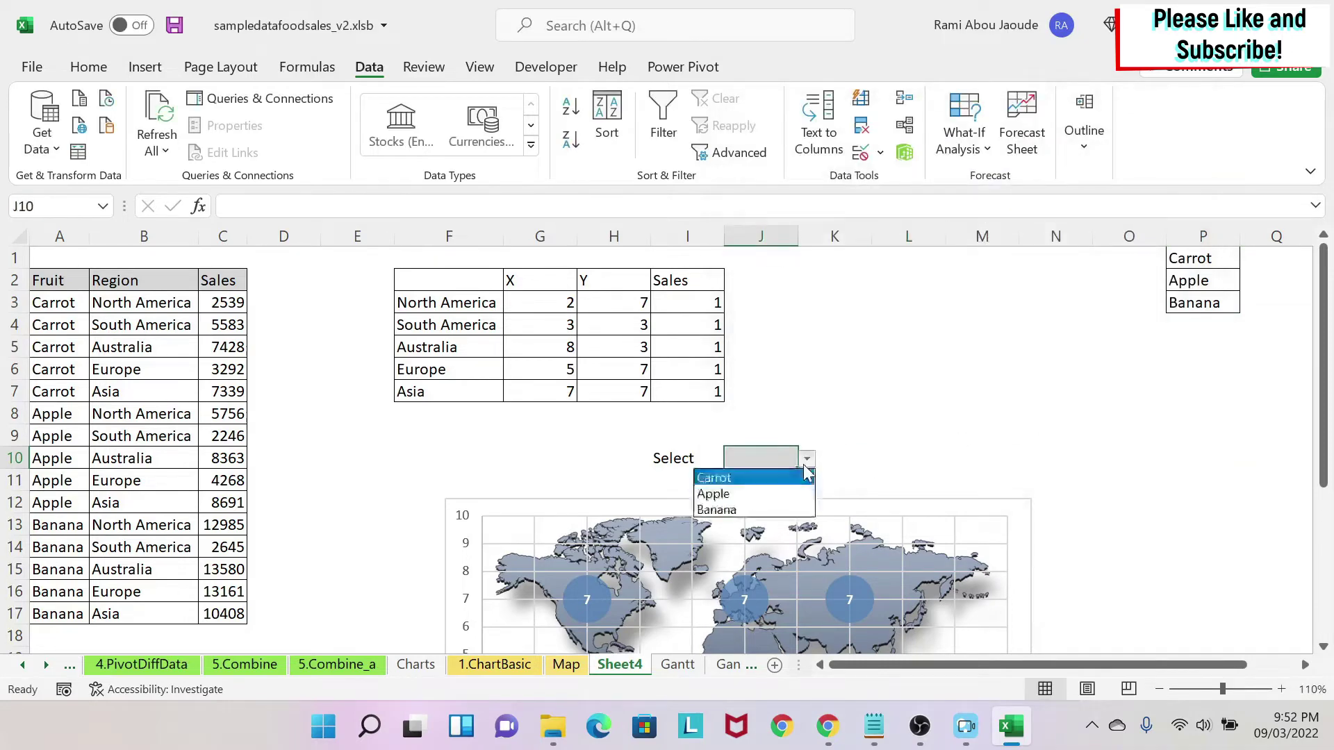
click(762, 478)
click(846, 371)
click(692, 307)
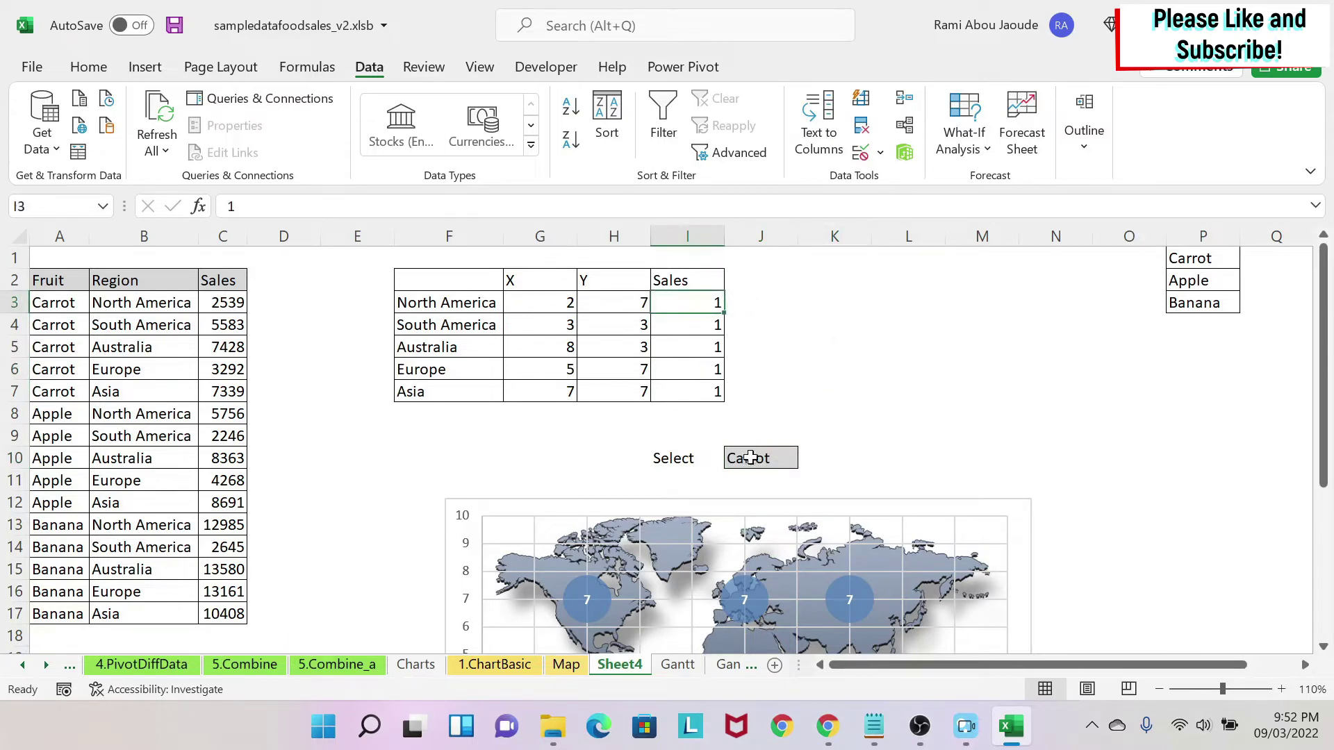
click(471, 301)
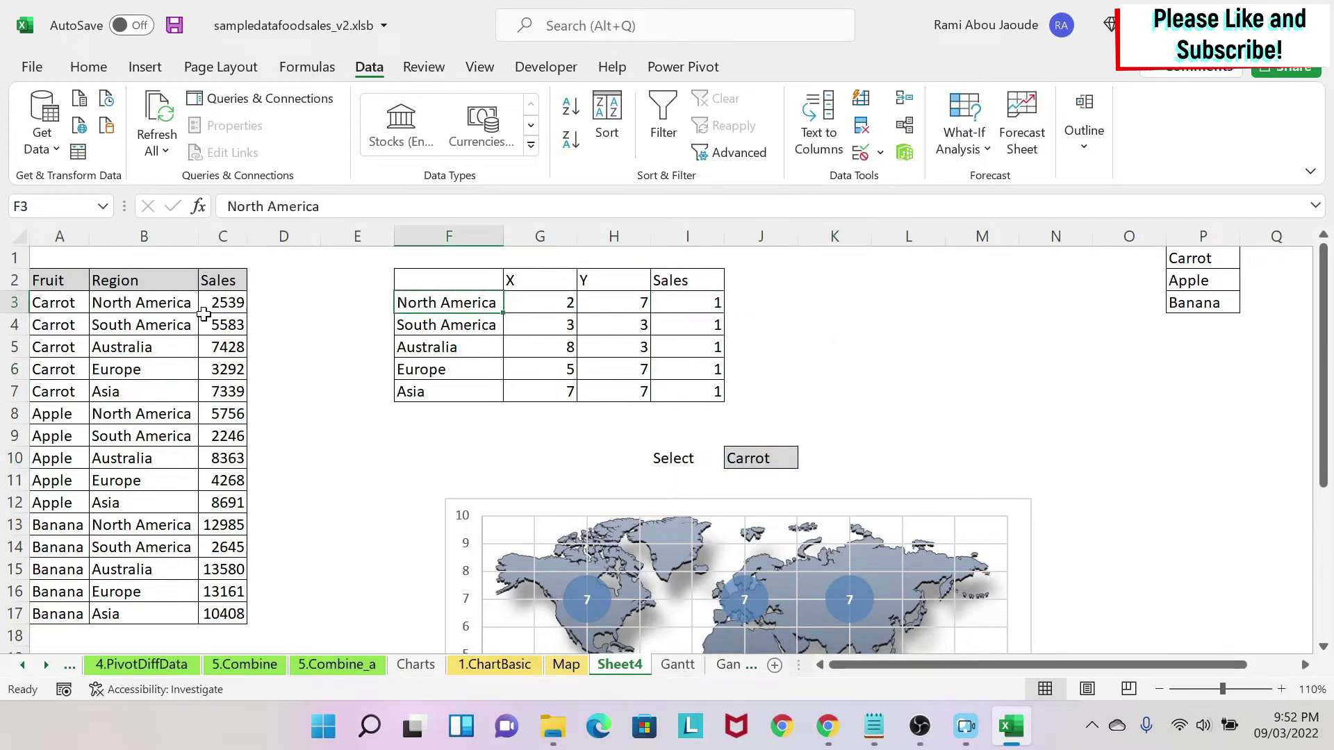
click(764, 460)
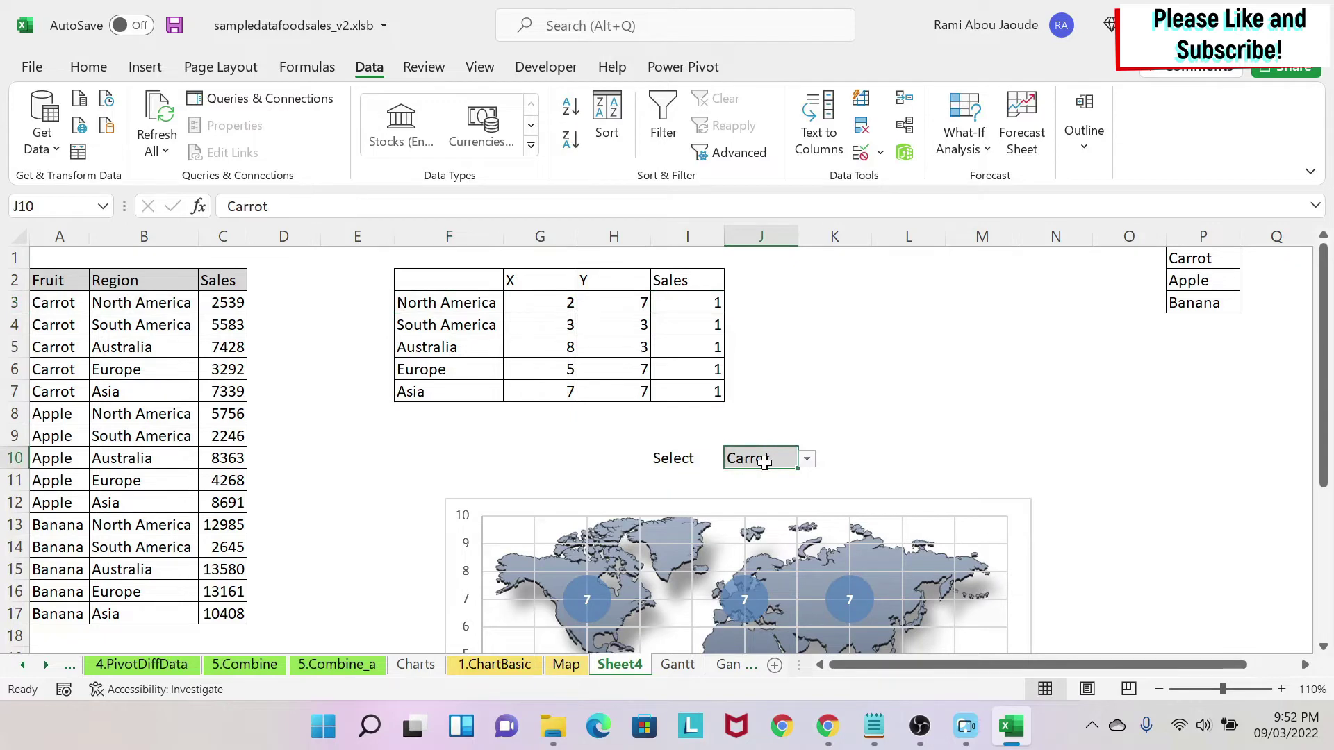
Start a SUMIFS in I3 with the absolute sum range $C$3:$C$17.
click(686, 301)
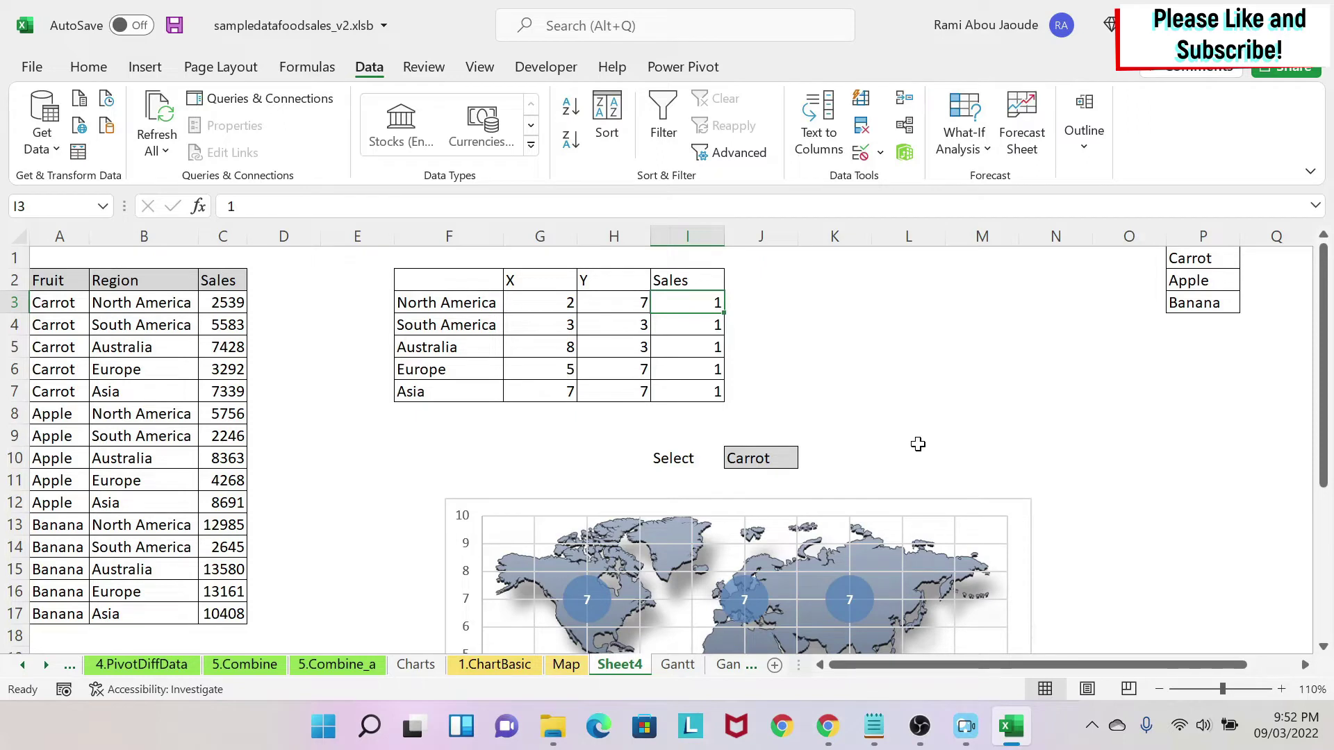
text(=sumifs()
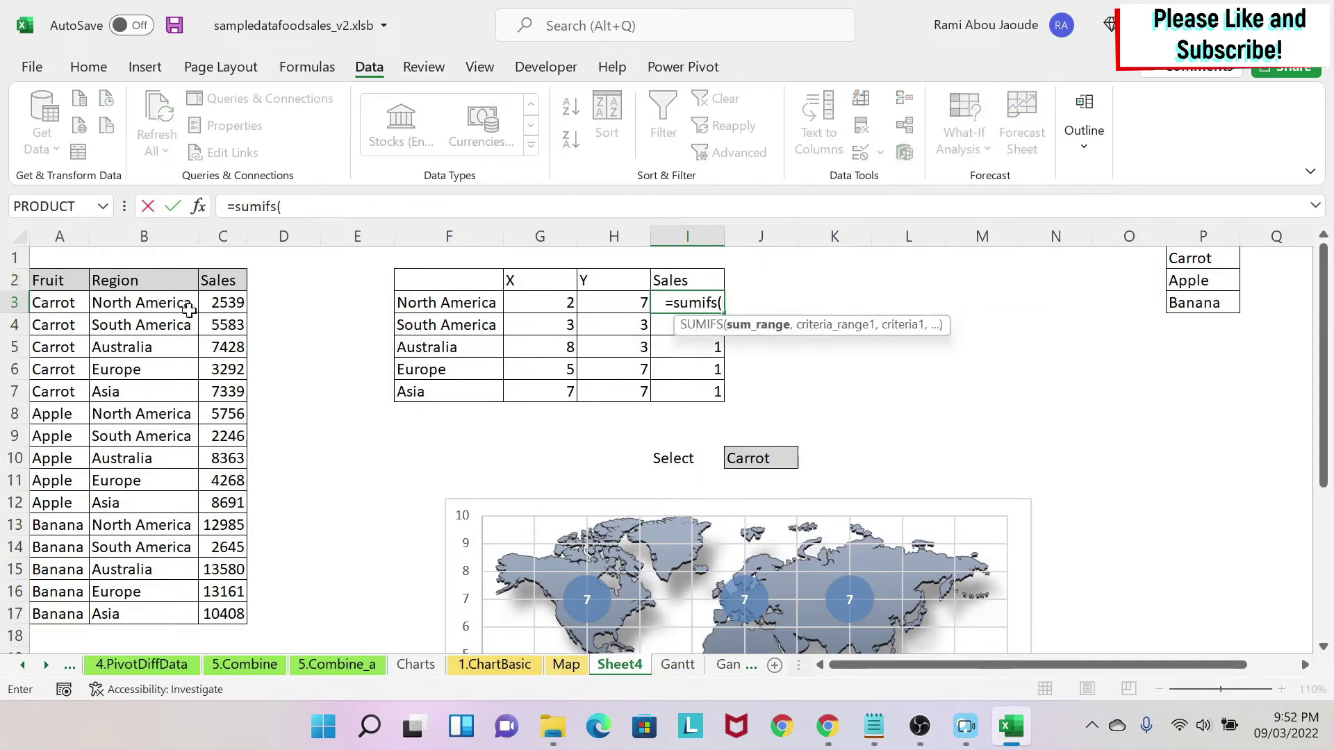
drag(212, 304, 207, 611)
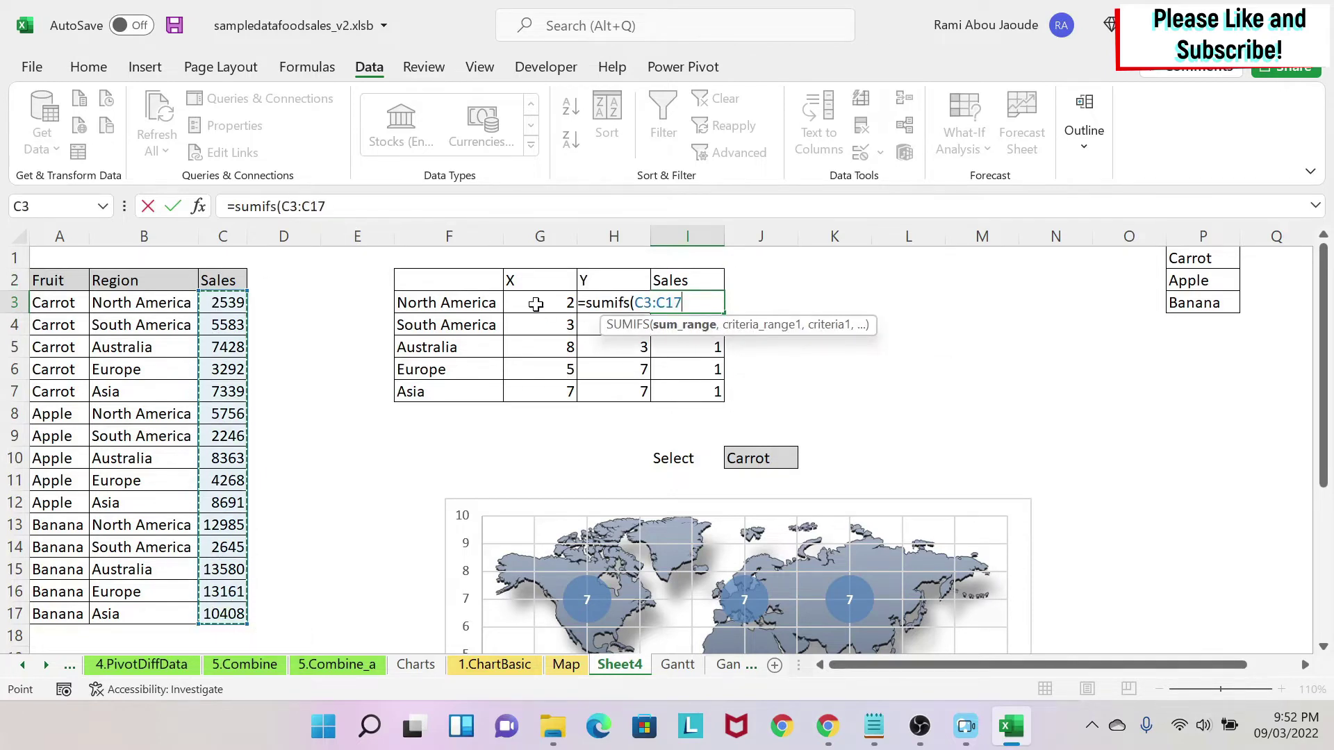
click(293, 206)
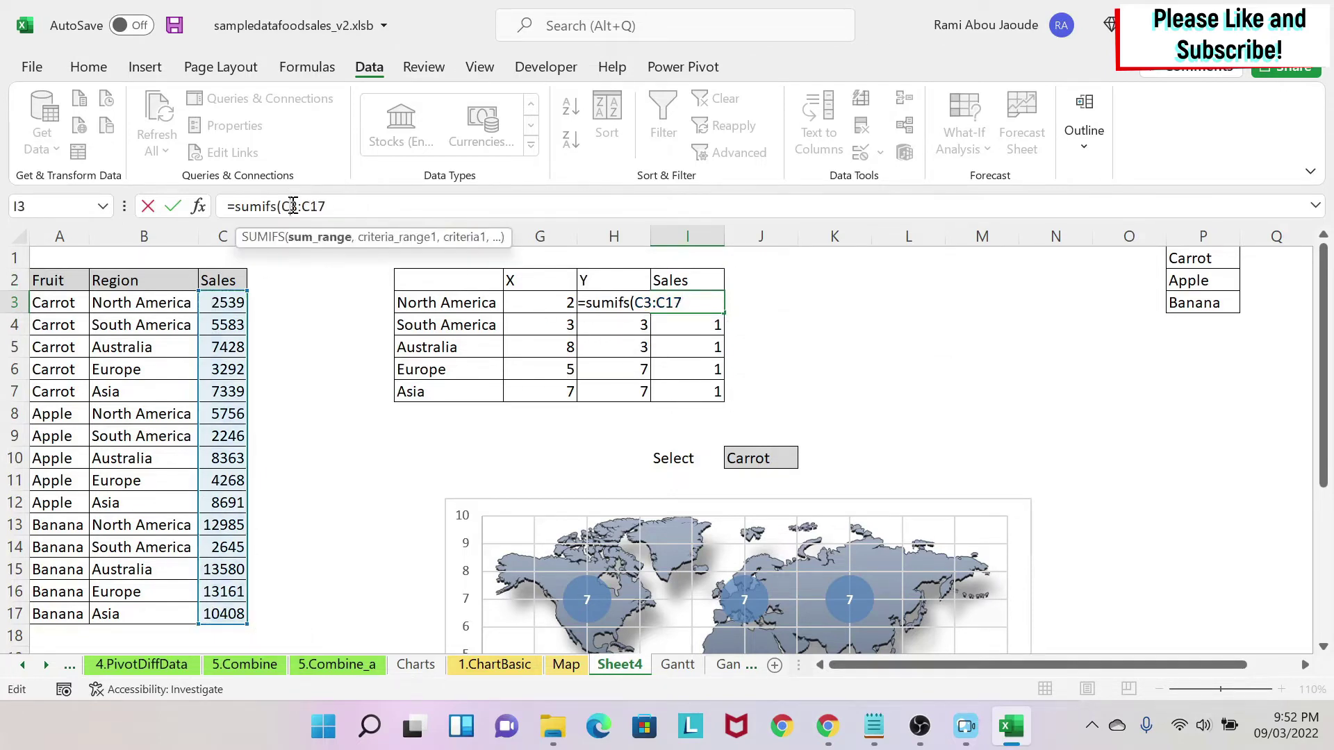
key(F4)
click(328, 204)
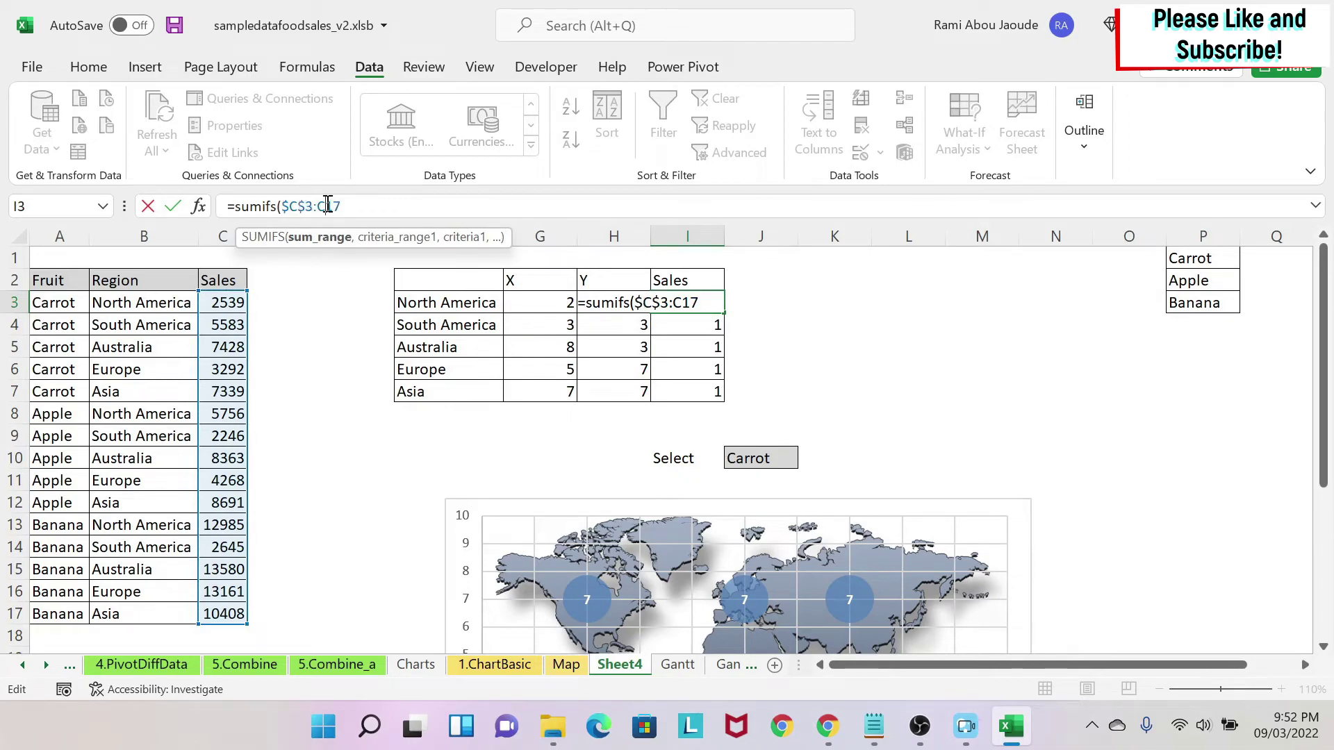
key(F4)
click(402, 206)
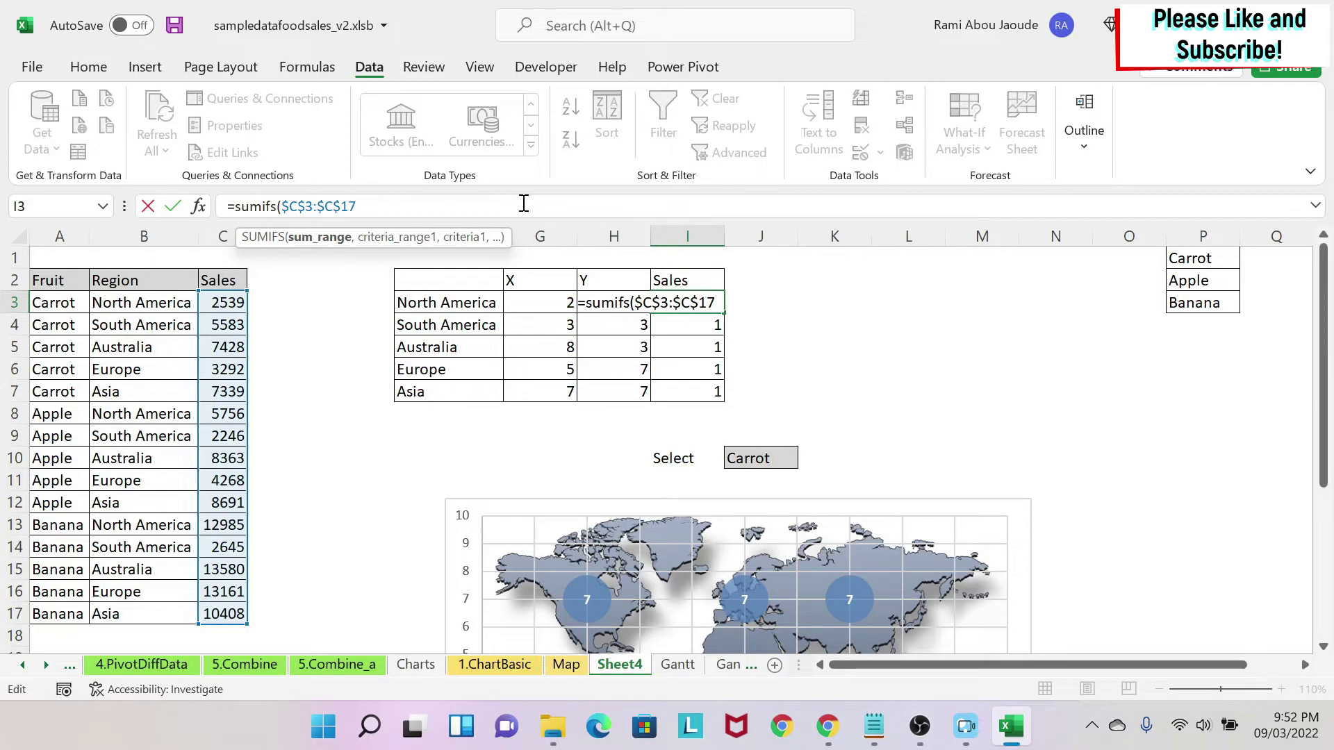
text(,)
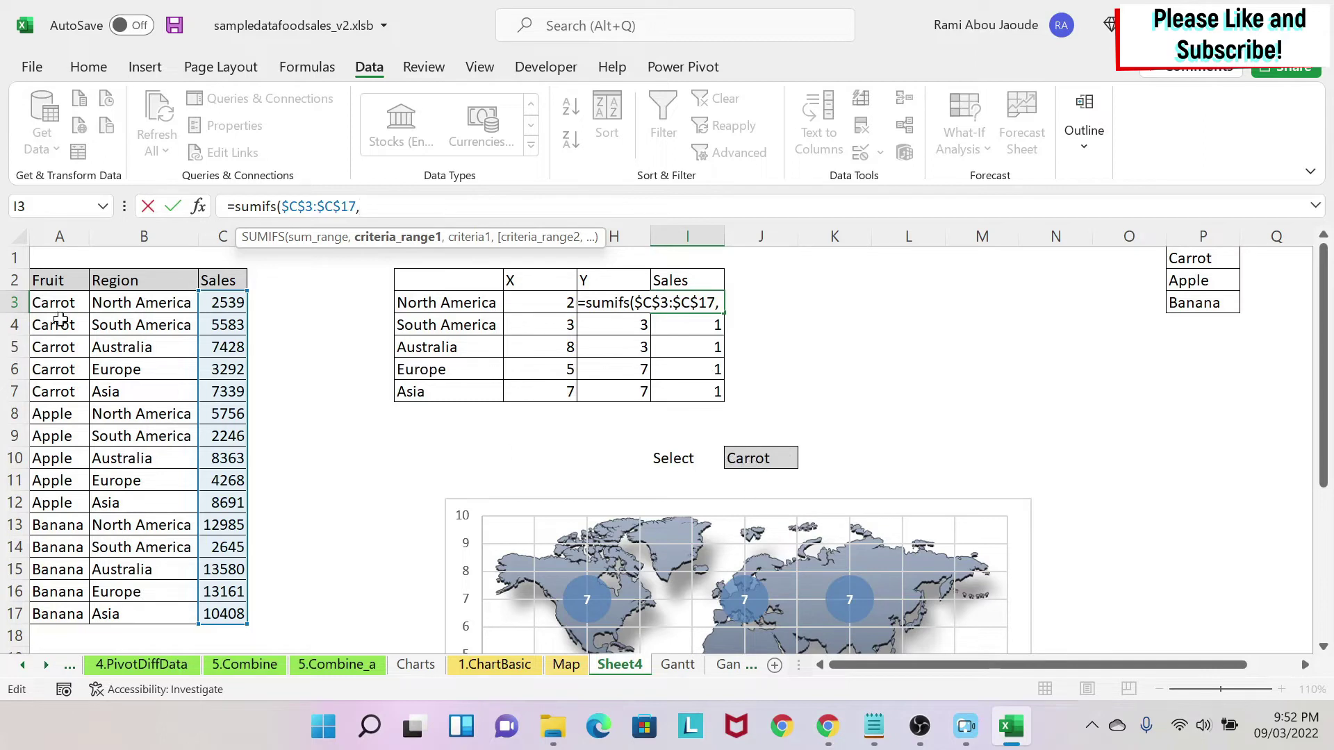
Add the criteria range $A$3:$A$17 matched against the chosen fruit in $J$10.
drag(56, 306, 58, 614)
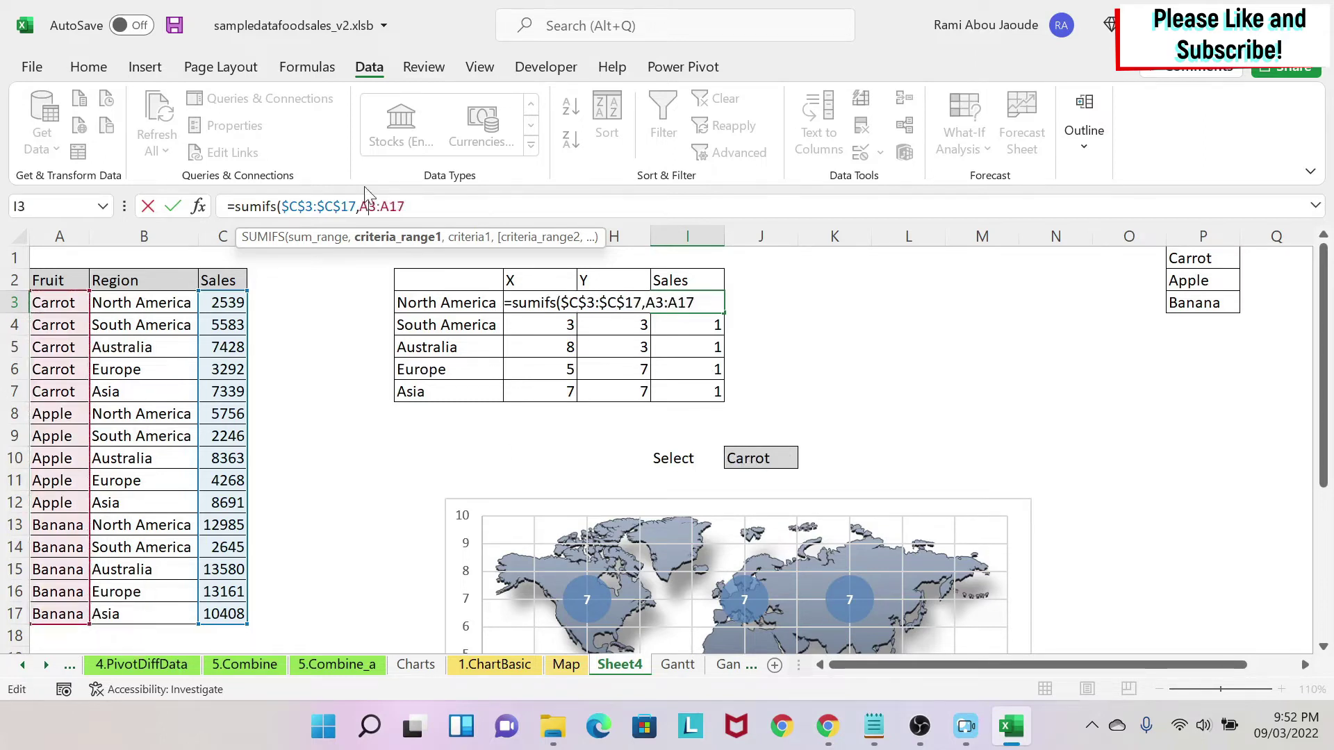
click(369, 207)
key(F4)
click(411, 206)
key(F4)
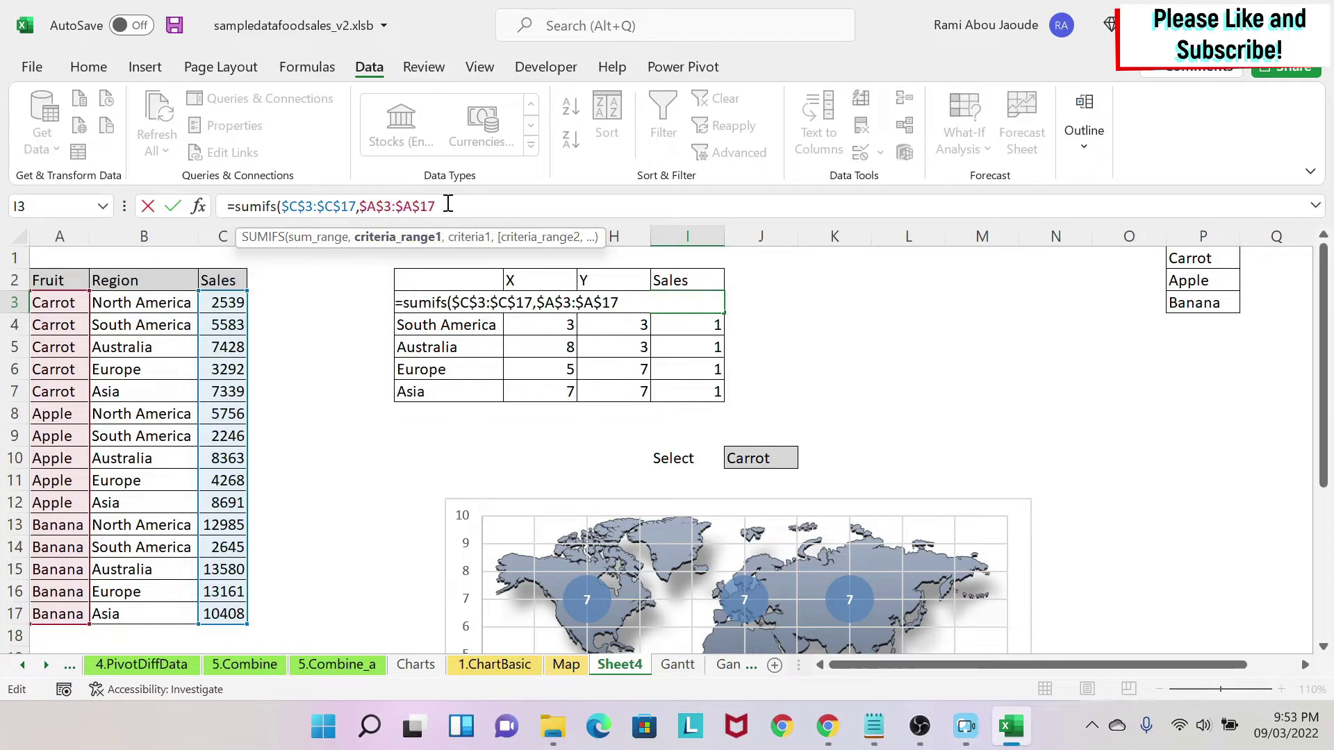
text(,)
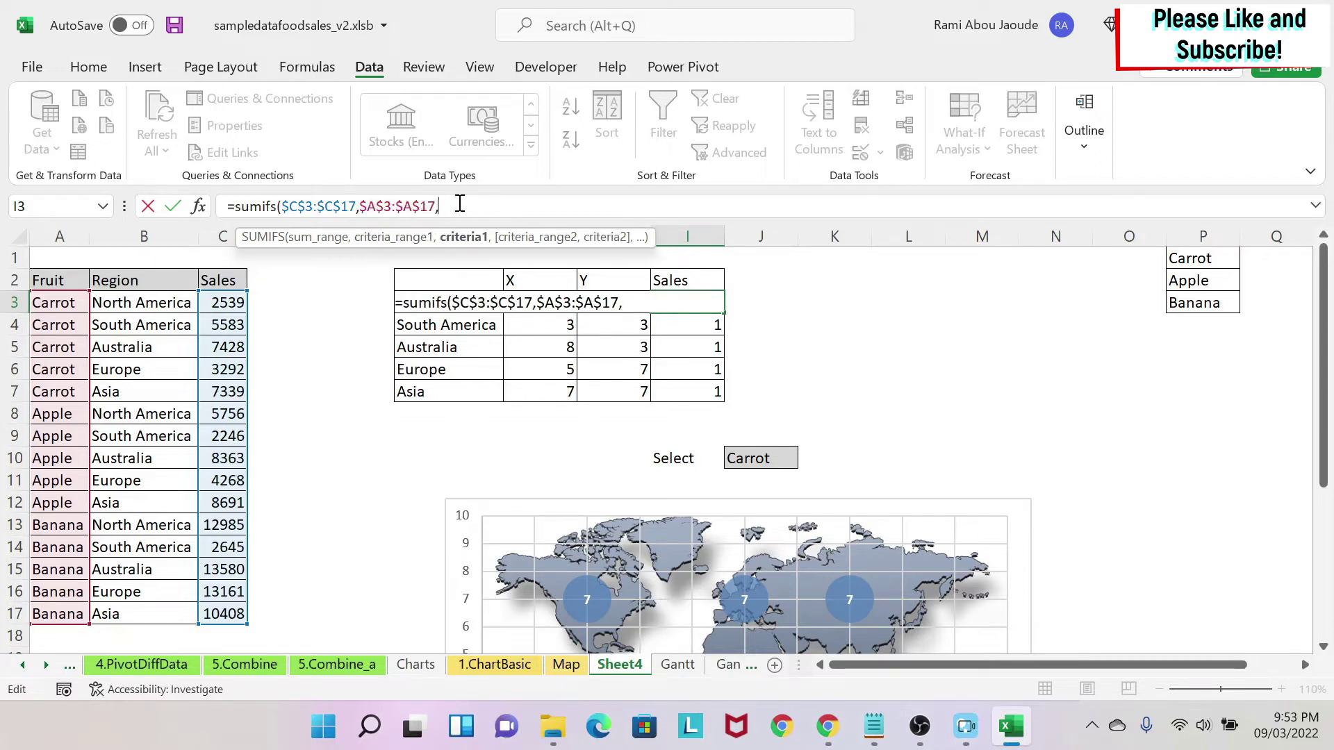
click(765, 455)
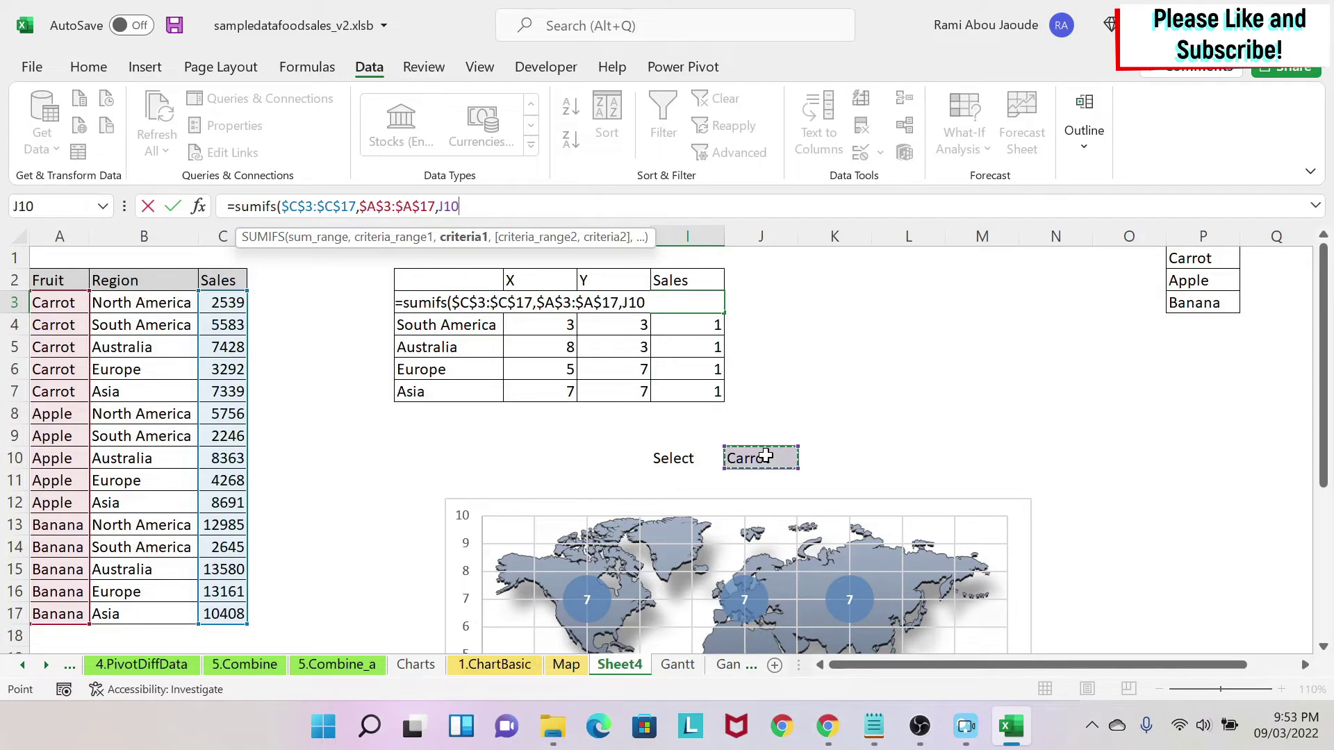
click(491, 201)
key(F4)
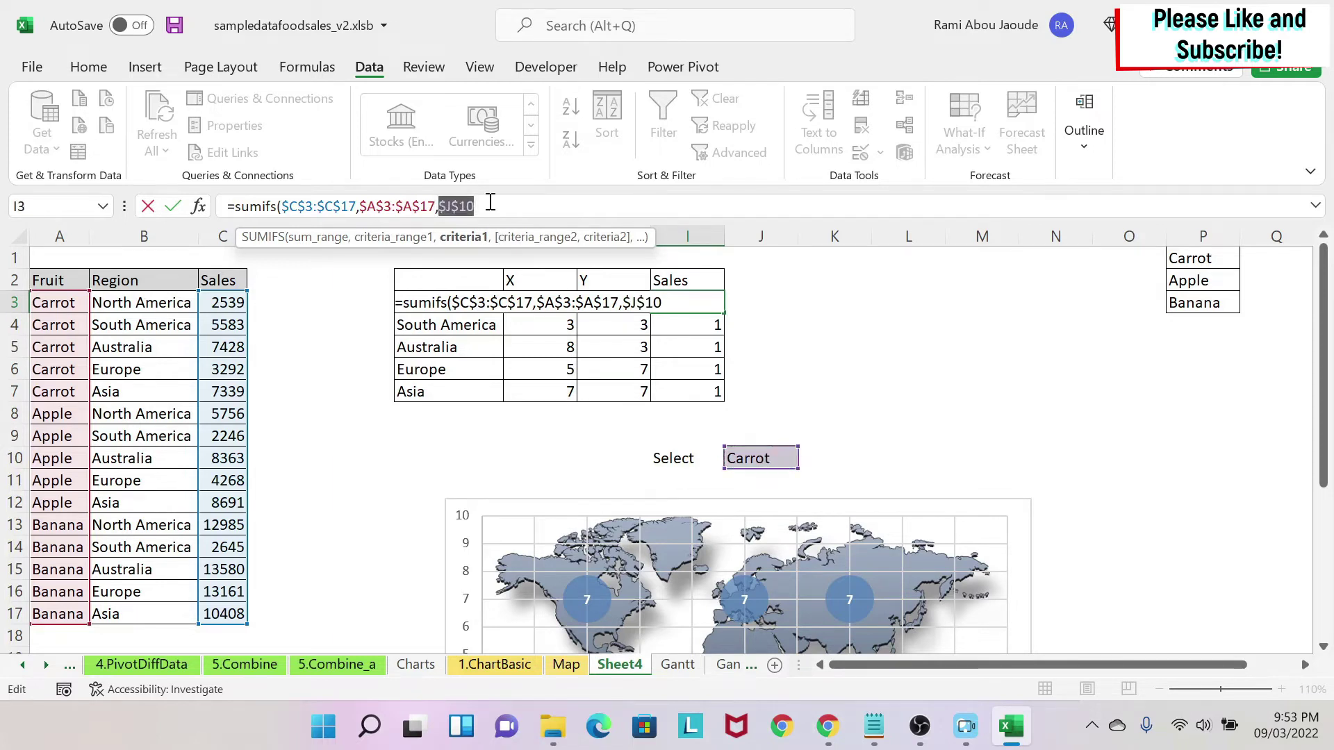
click(472, 205)
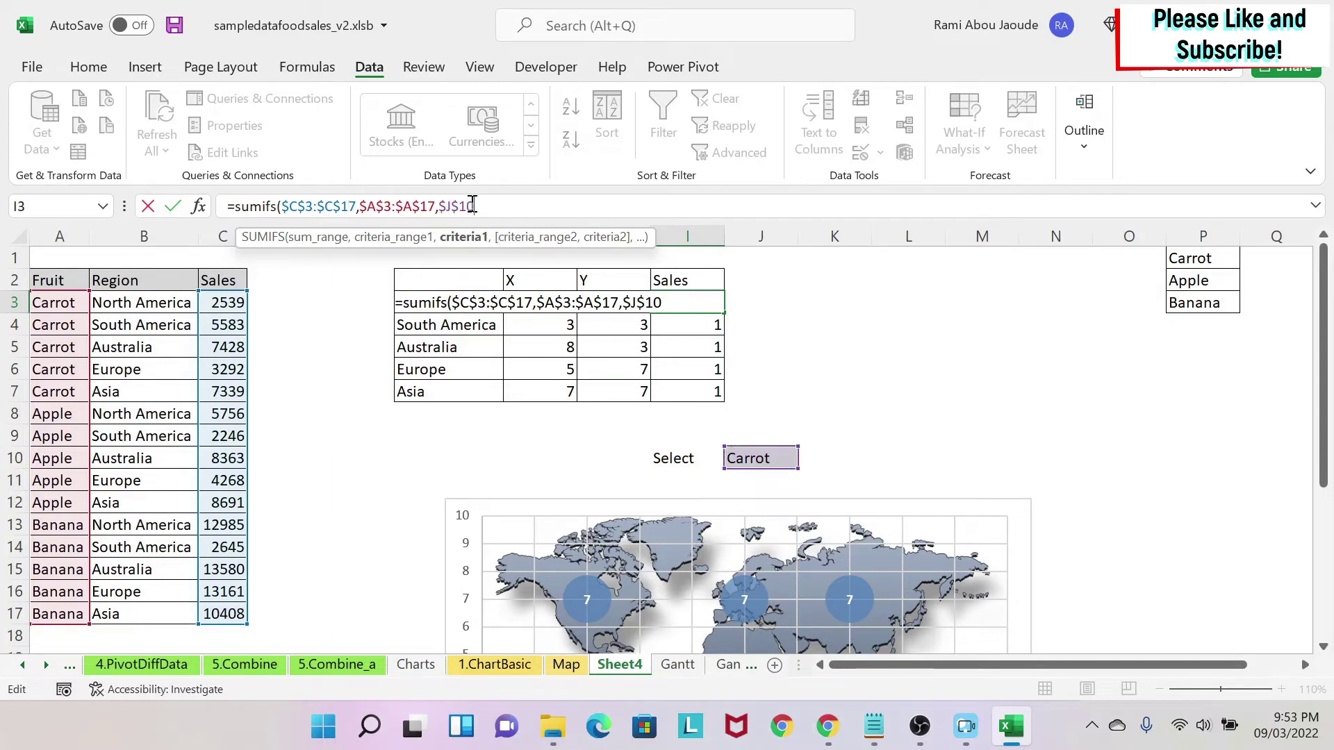
text(,)
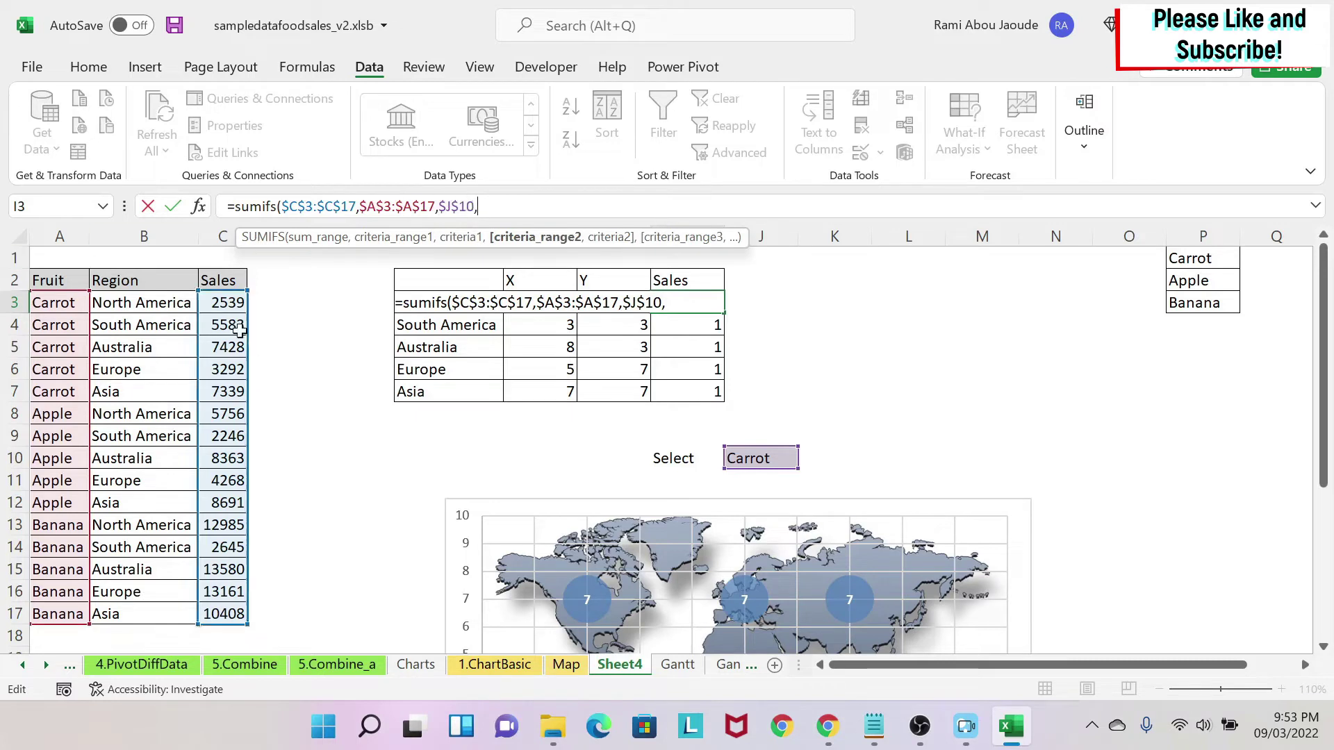
Add the criteria $B$3:$B$17 matched to F3 and commit the formula, returning 2539.
drag(142, 303, 122, 621)
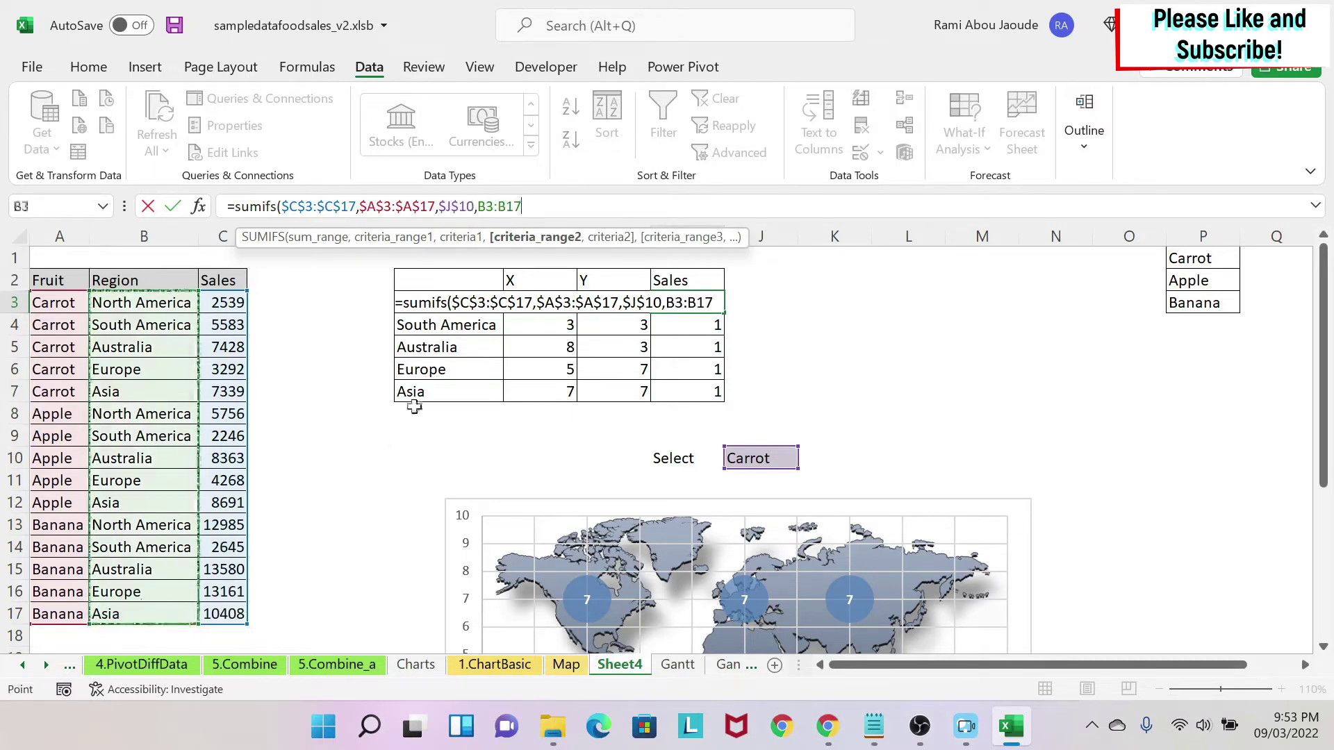
click(485, 198)
key(F4)
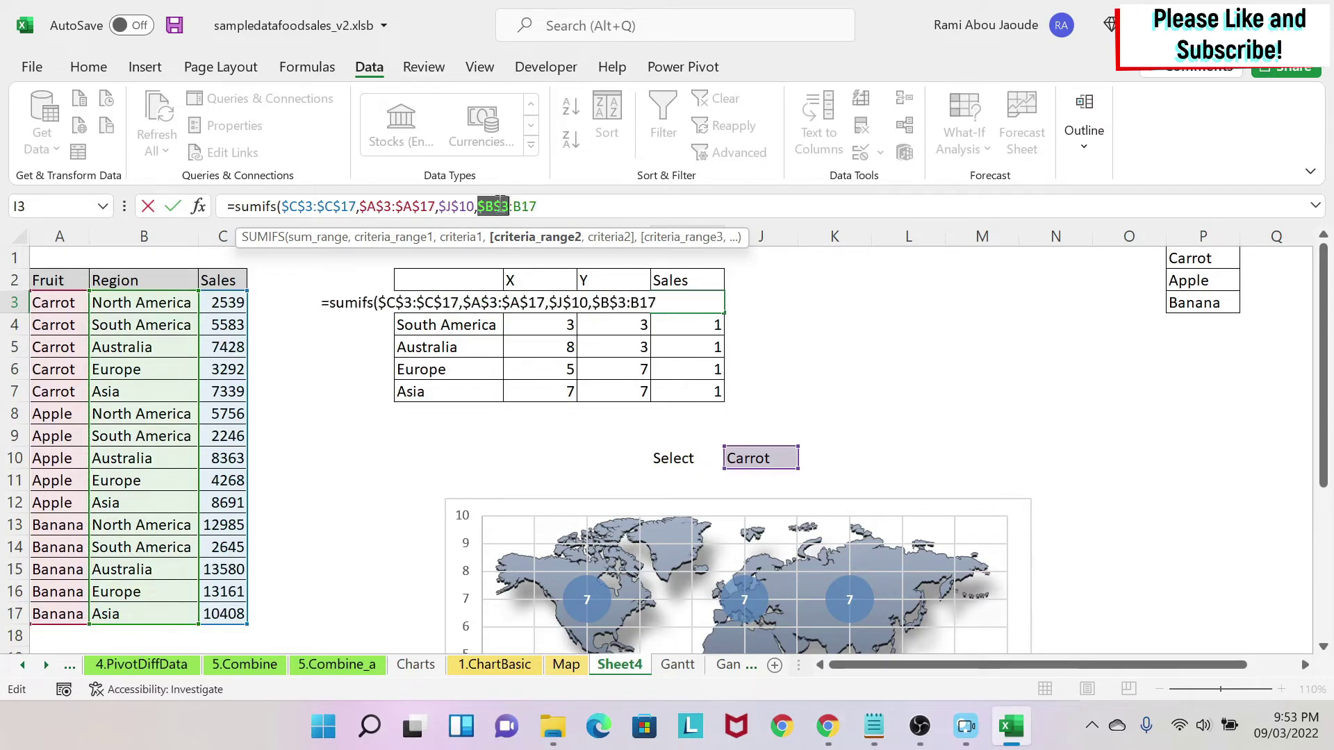
click(518, 206)
key(F4)
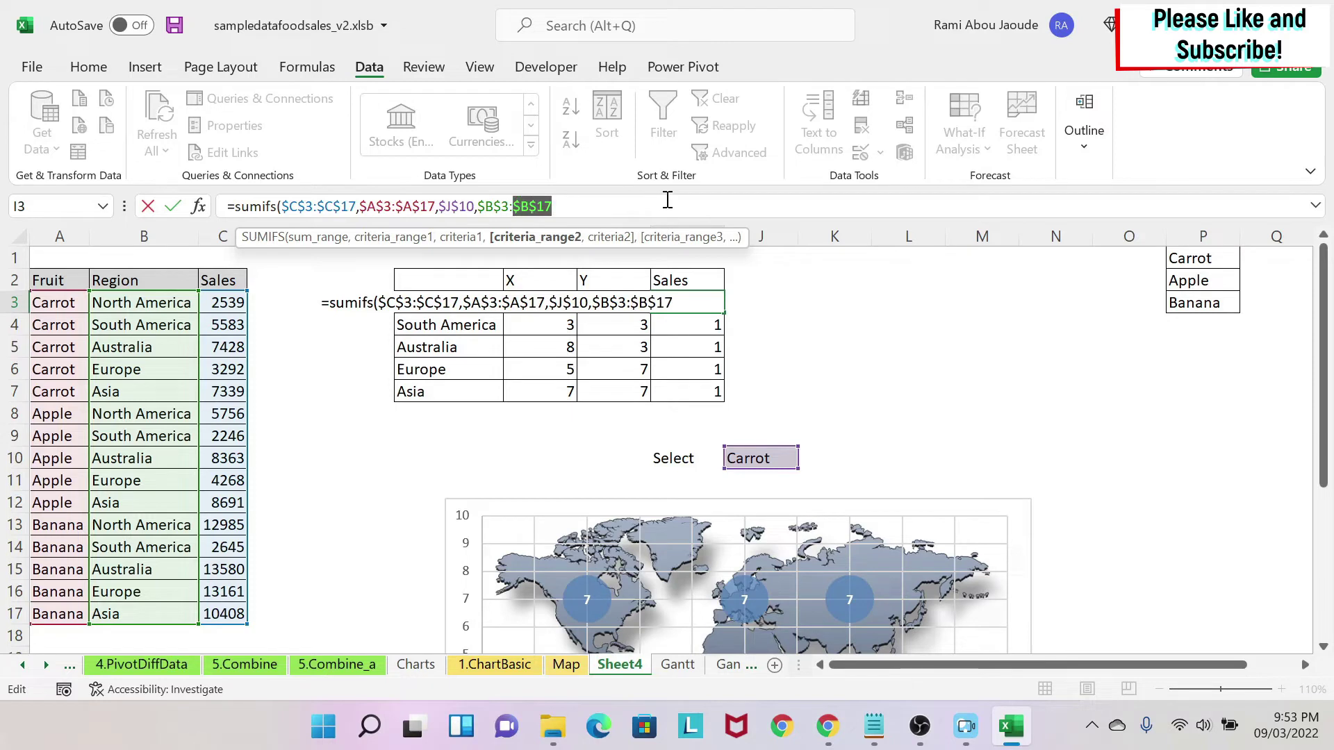
click(561, 201)
text(,)
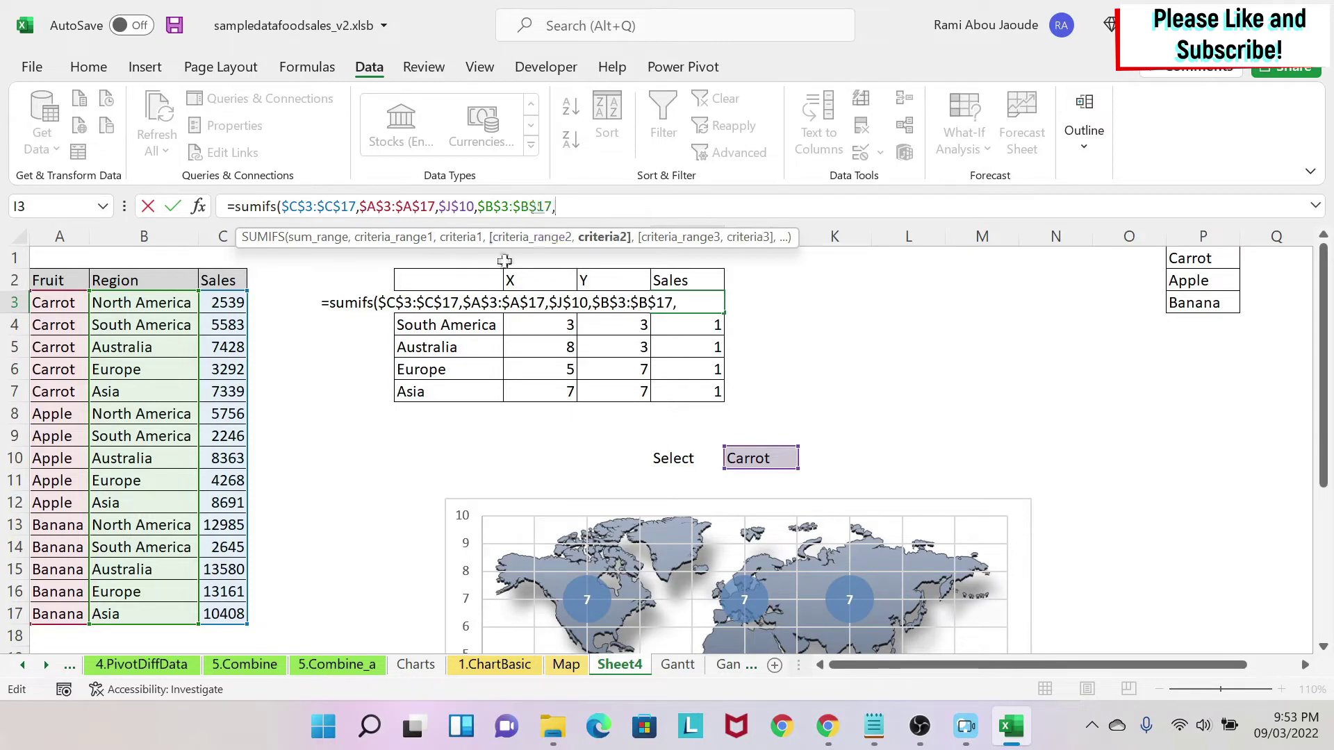
click(473, 321)
key(Up)
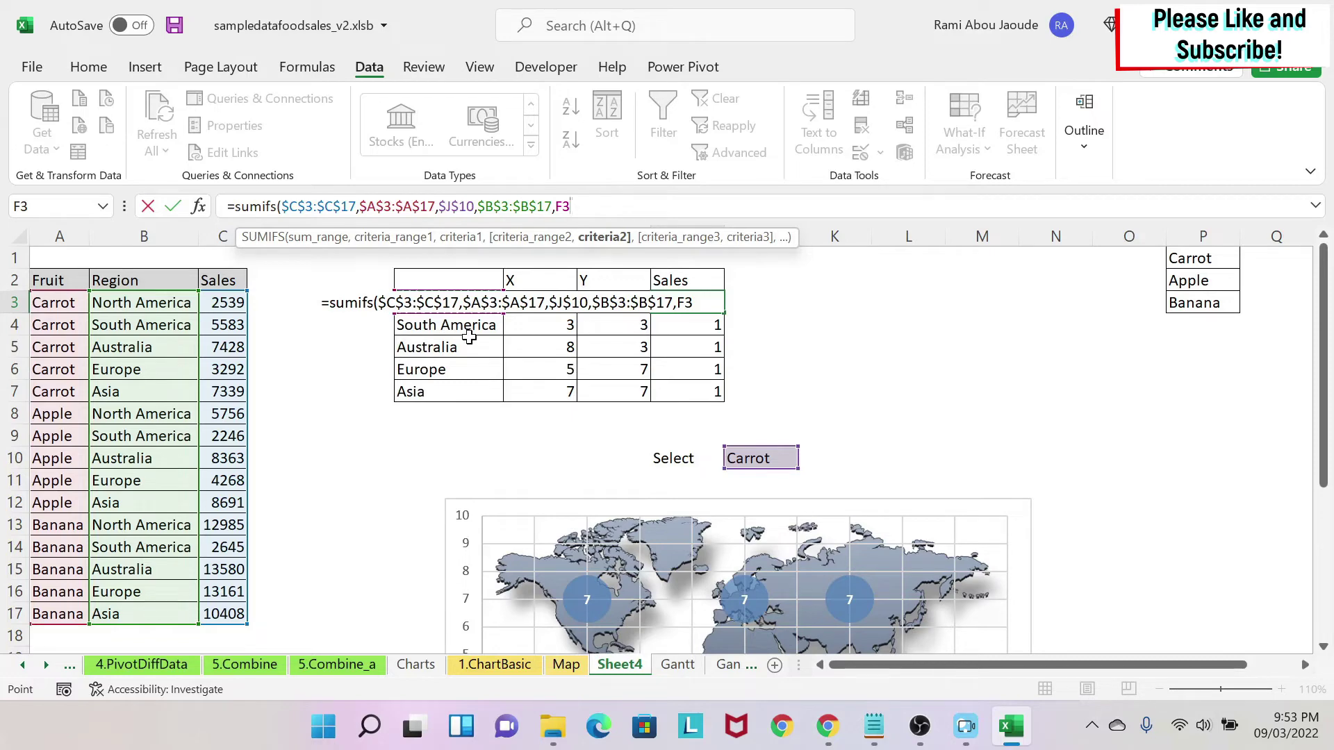
text())
key(ctrl+Return)
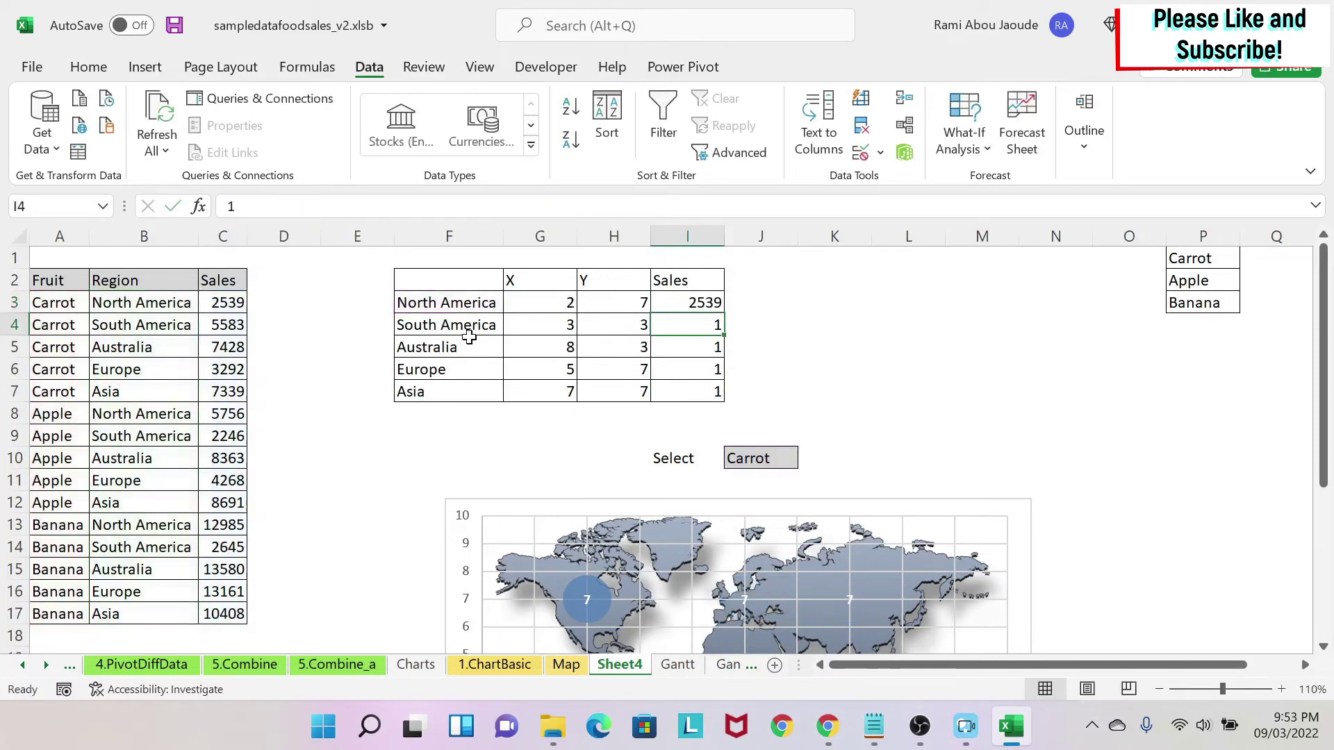
Format Sales values I3:I7 with thousands separators and no decimals.
click(88, 66)
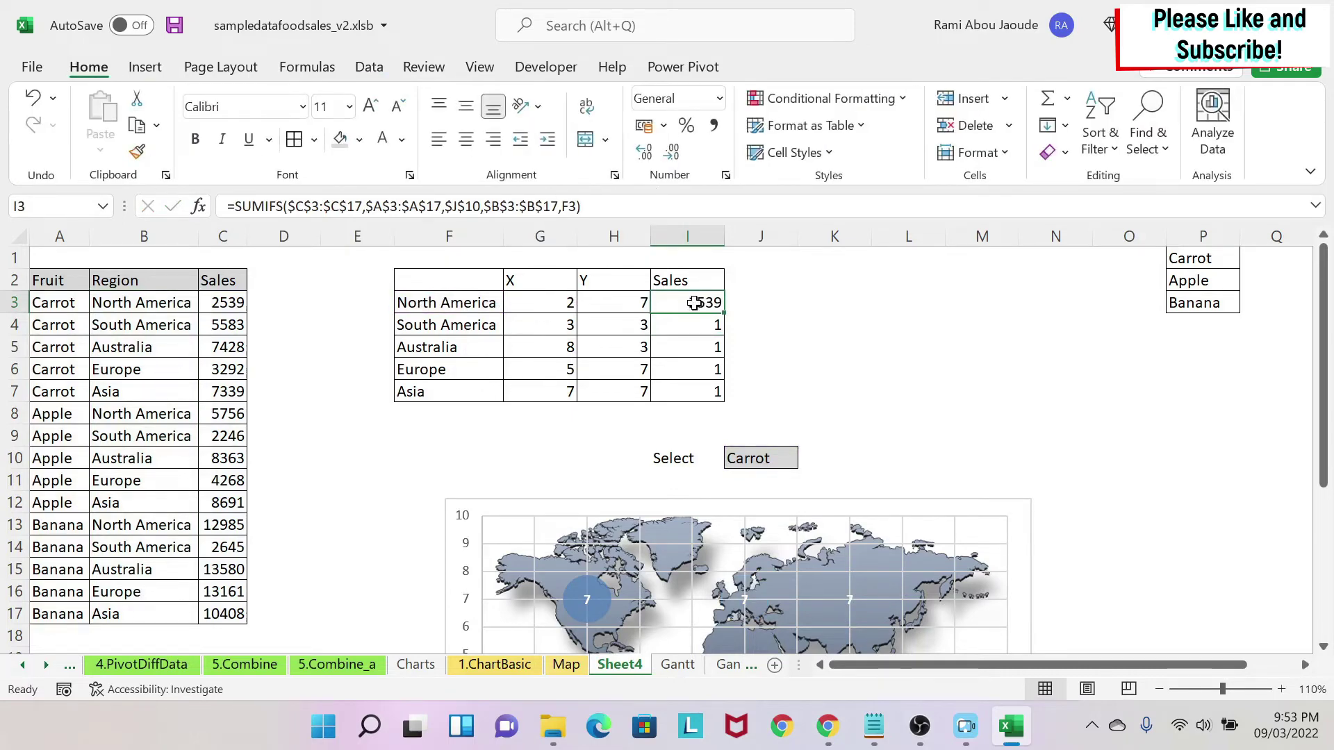
drag(695, 303, 691, 390)
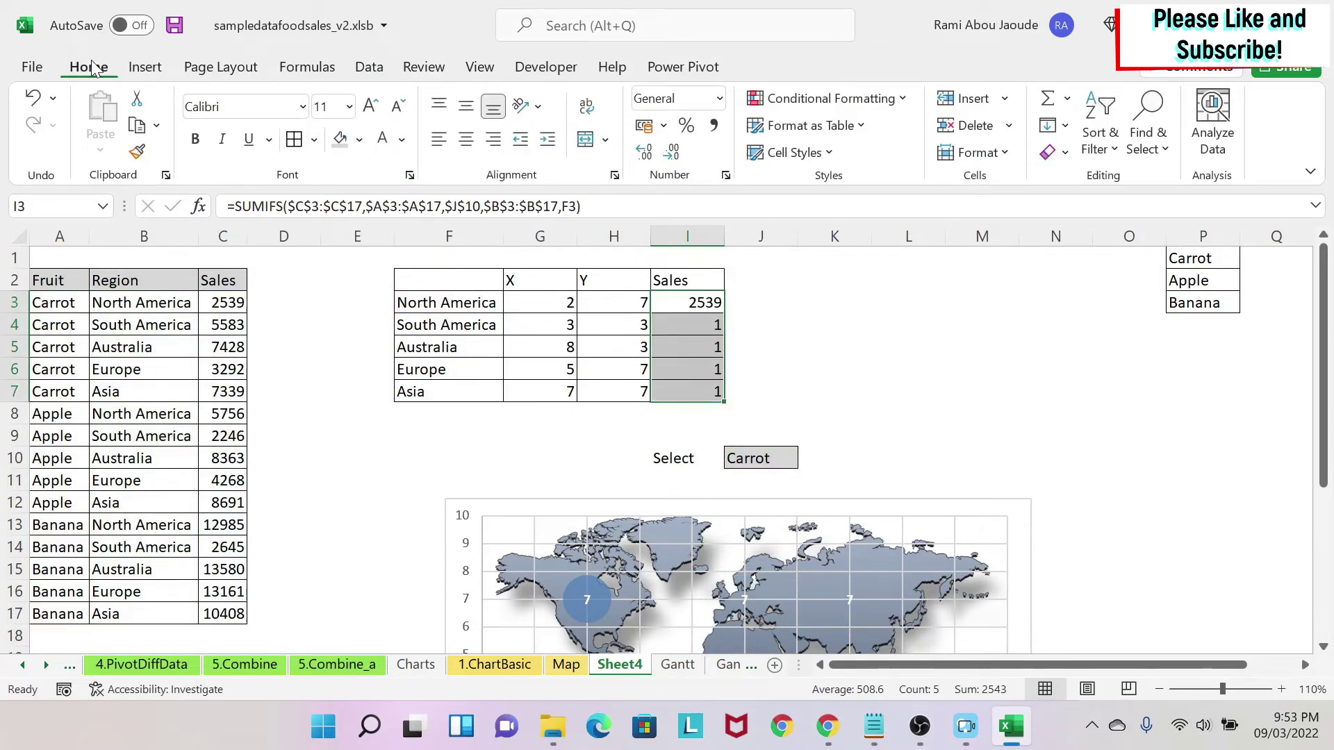
click(713, 125)
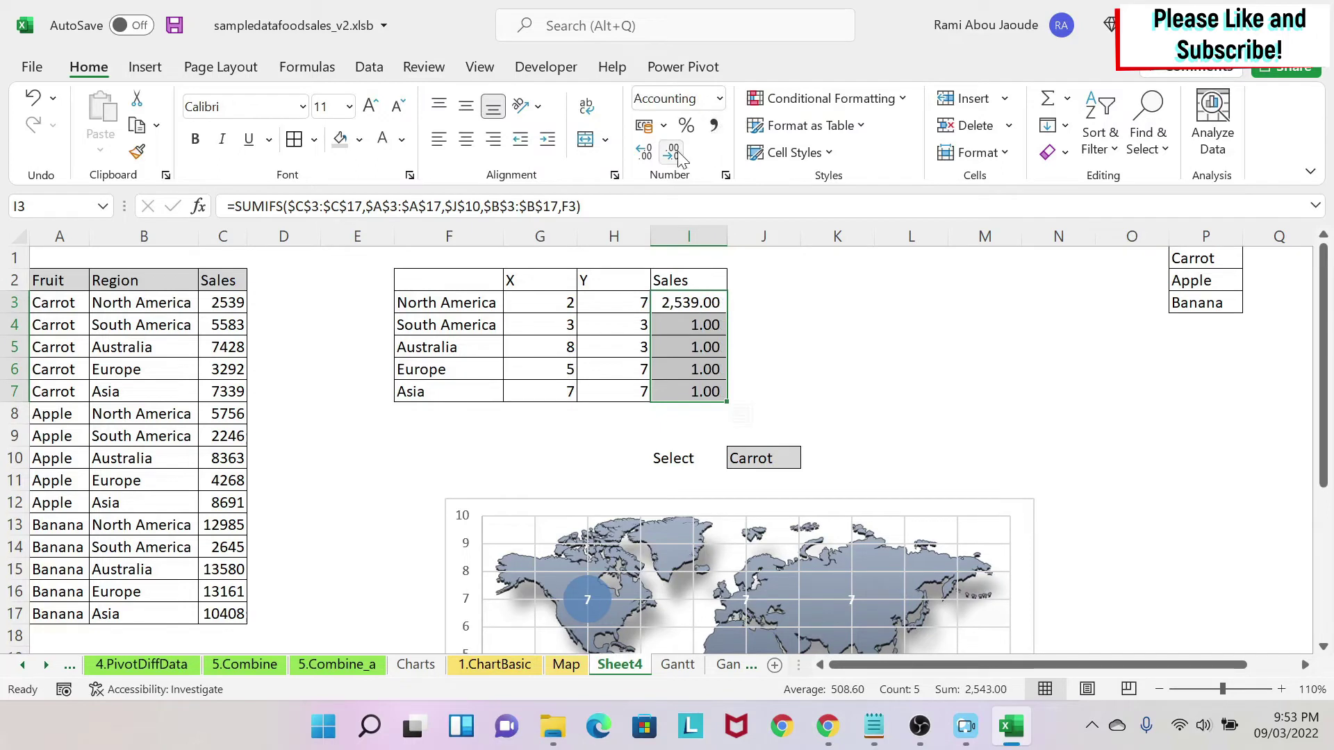
click(678, 155)
click(679, 155)
click(825, 310)
click(705, 301)
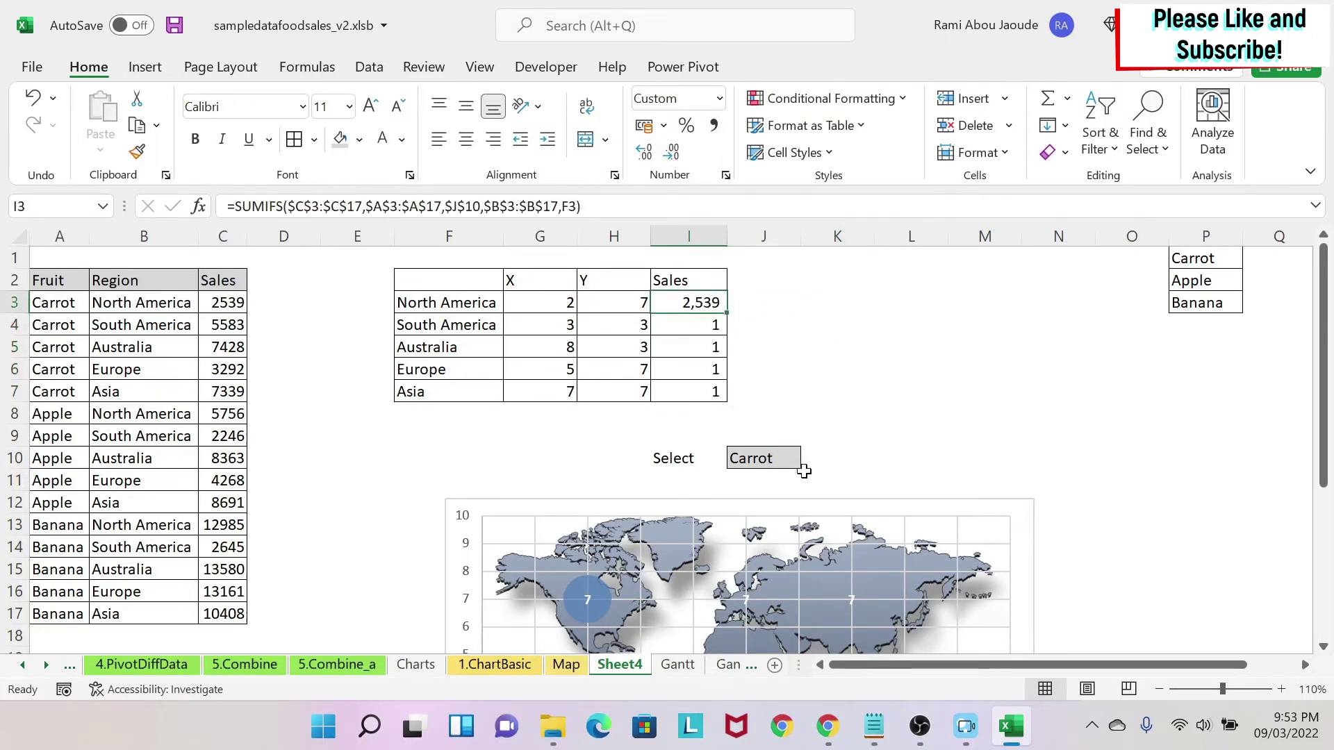
Verify the Carrot North America result against the 2539 source value.
click(760, 457)
click(432, 303)
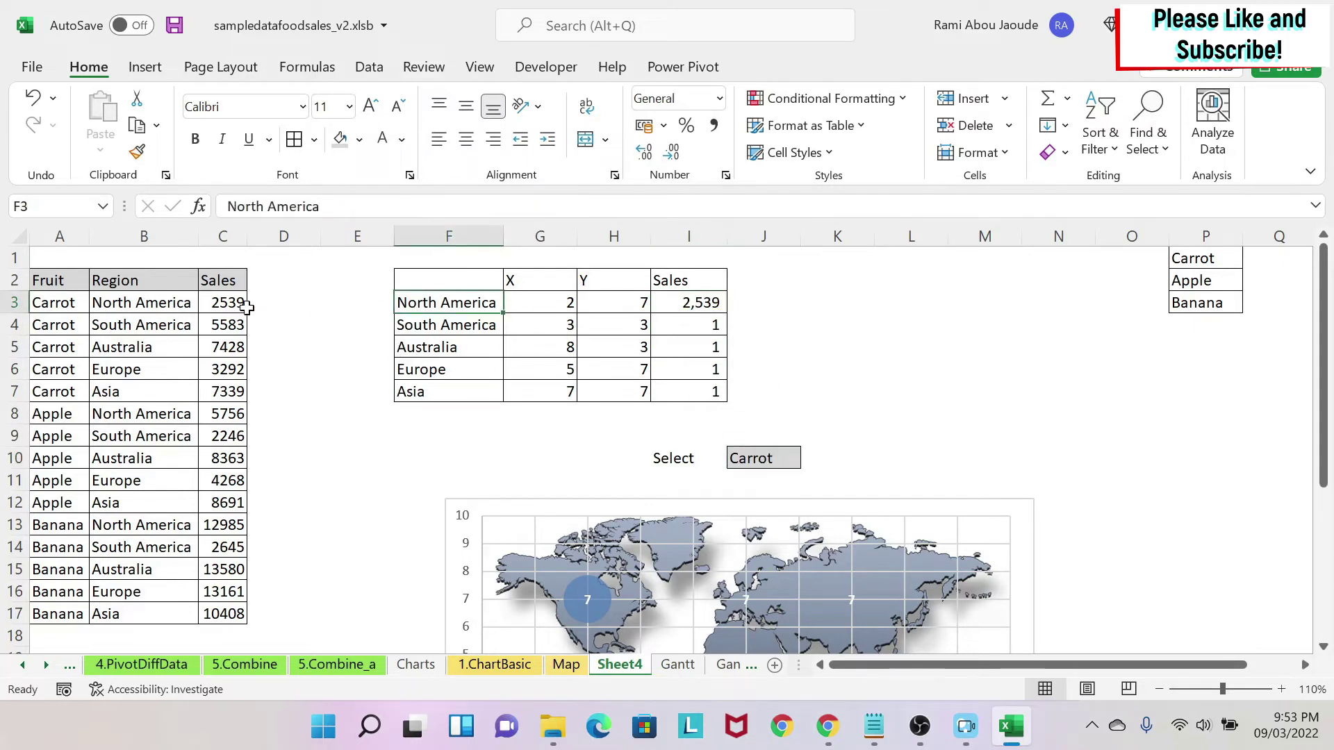
click(52, 304)
click(142, 304)
click(229, 304)
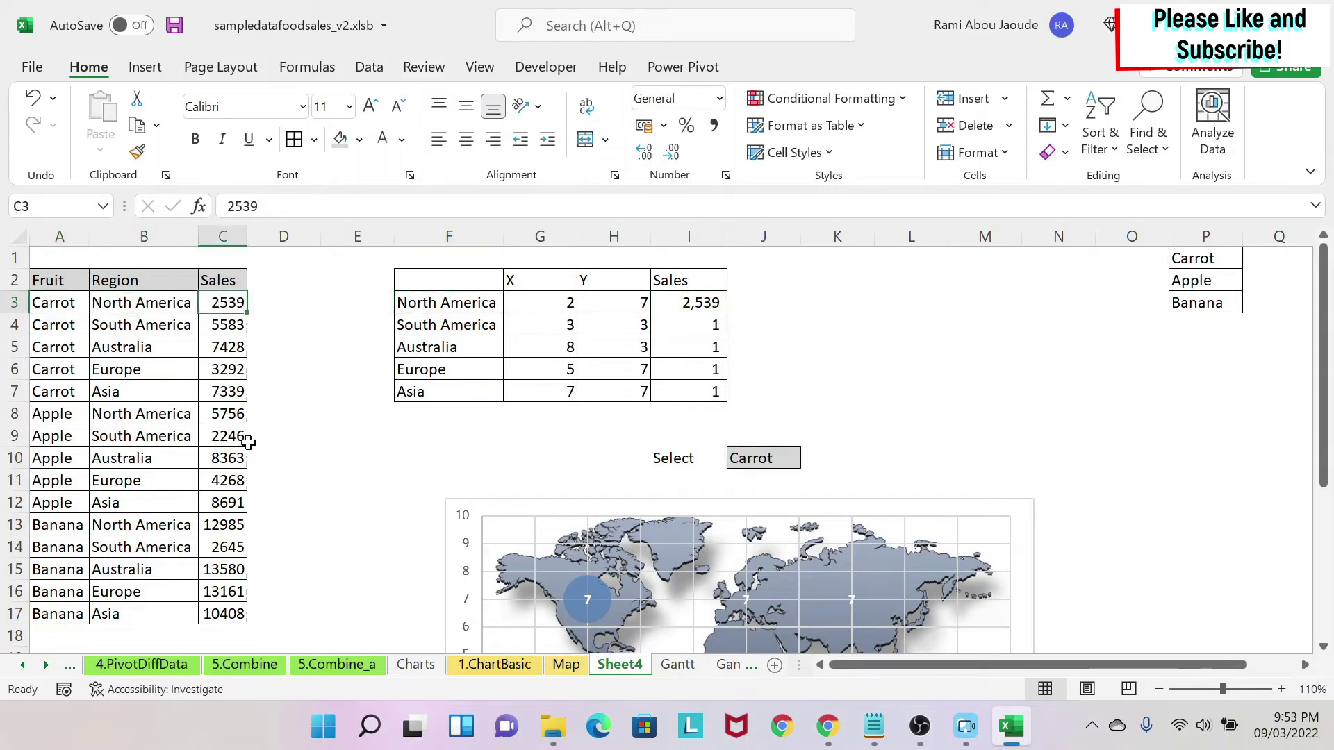
Switch J10 to Apple and fill the SUMIFS formula from I3 down to I7.
click(764, 453)
click(810, 459)
click(743, 494)
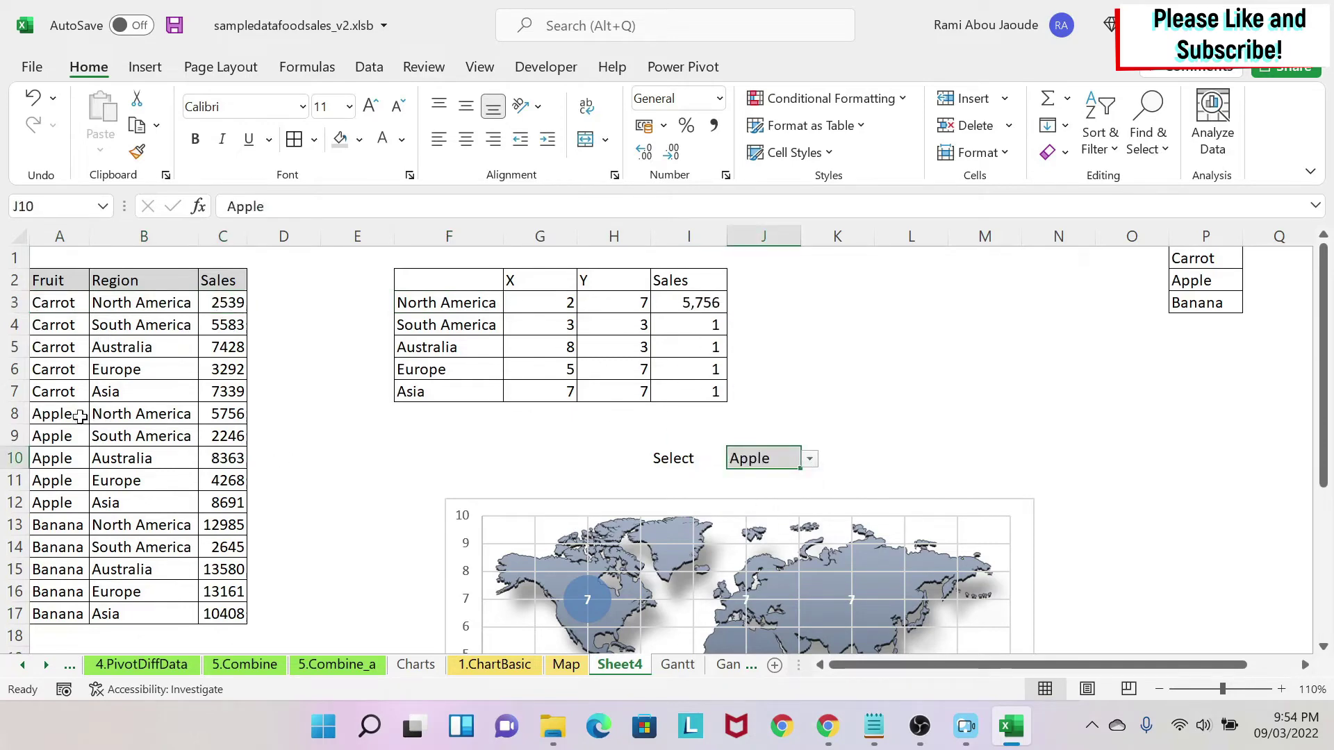
drag(48, 415, 211, 414)
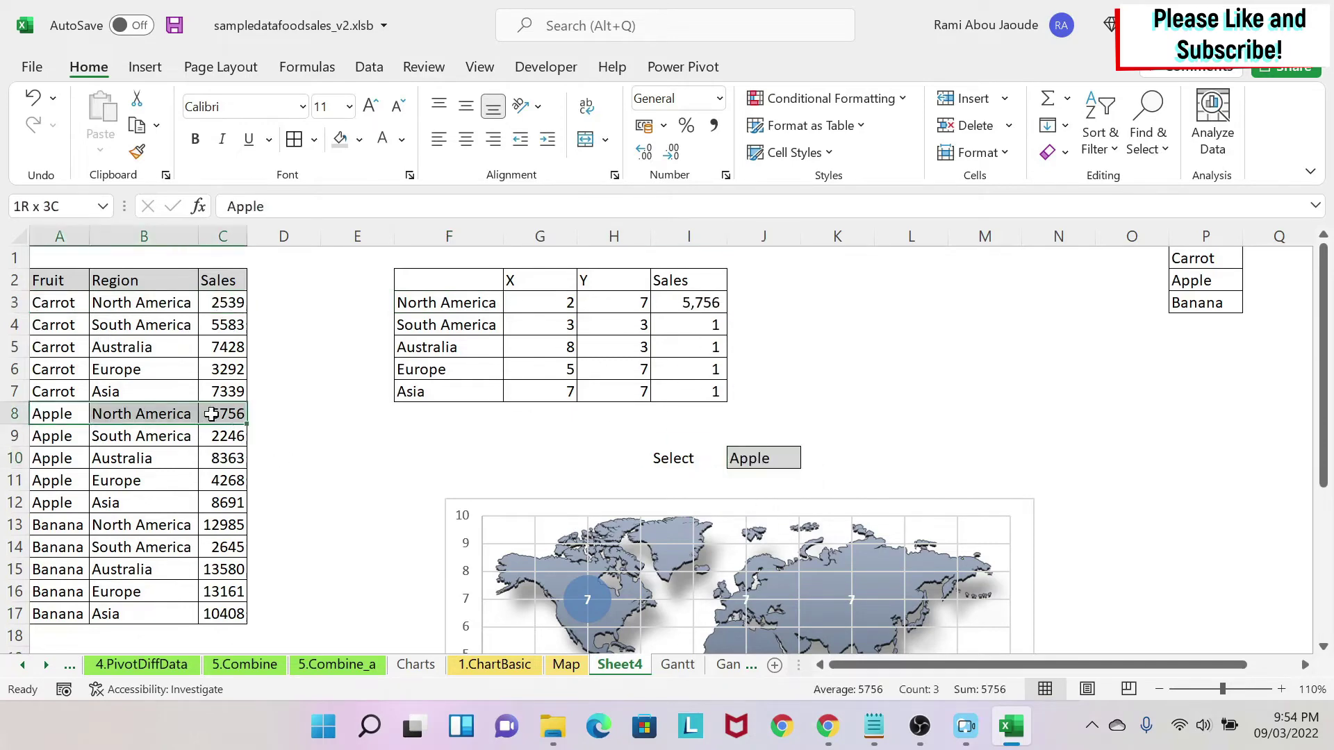
click(702, 303)
drag(726, 313, 723, 392)
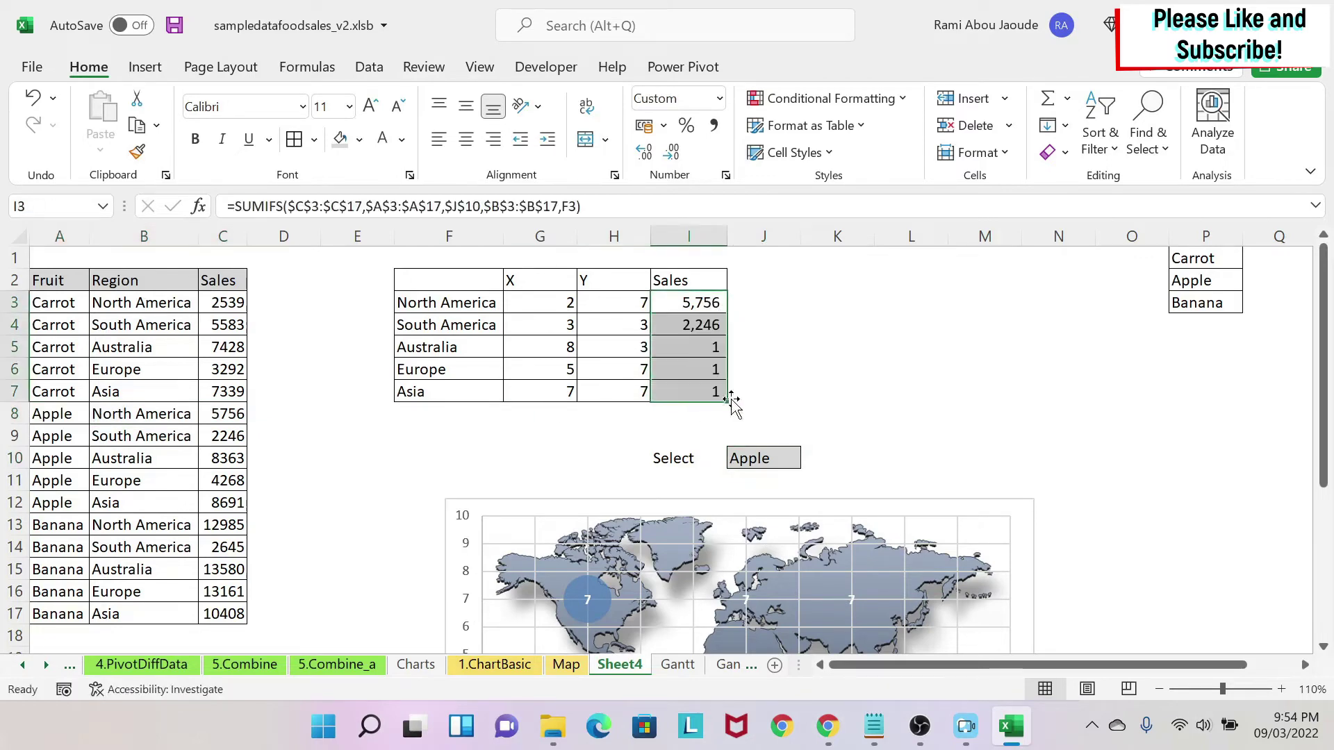
click(806, 363)
Switch the bubble data labels from Y Value to Bubble Size, showing sales like 5,756 and 8,691.
scroll(750, 375, down, 3)
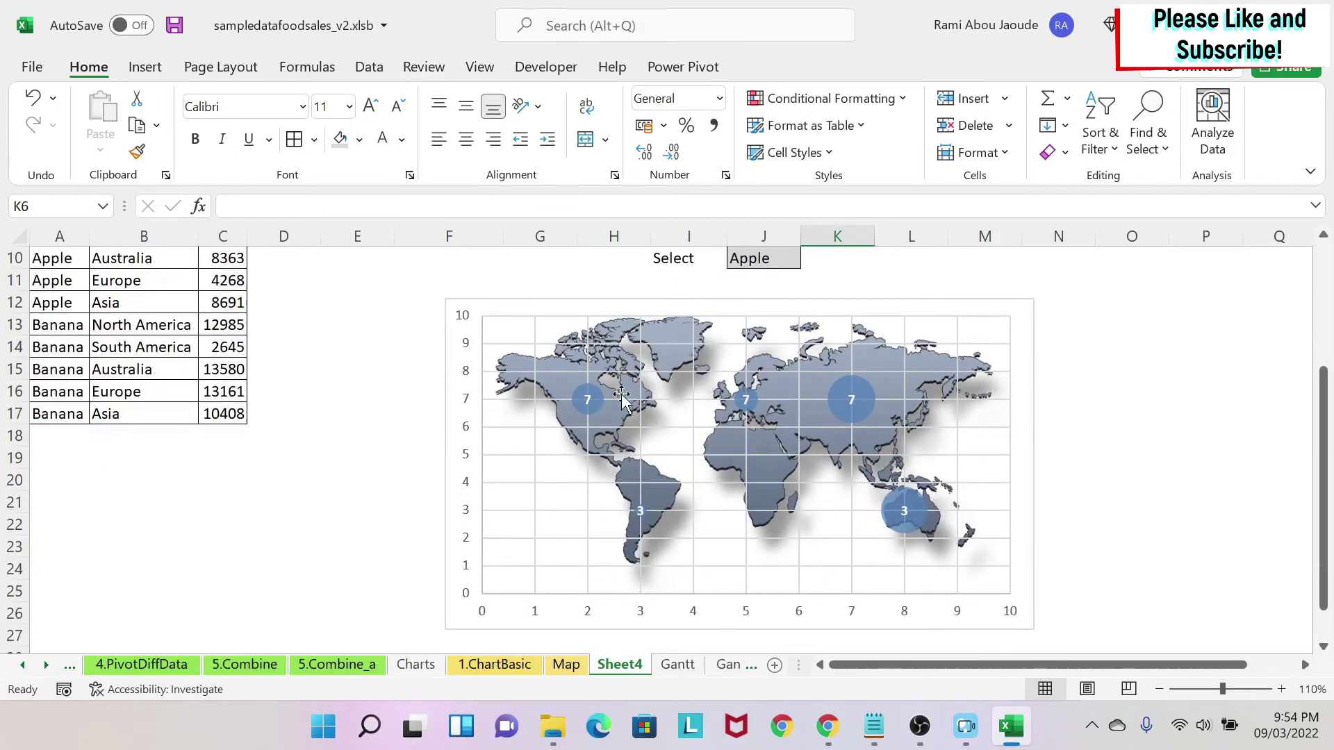
scroll(663, 403, up, 2)
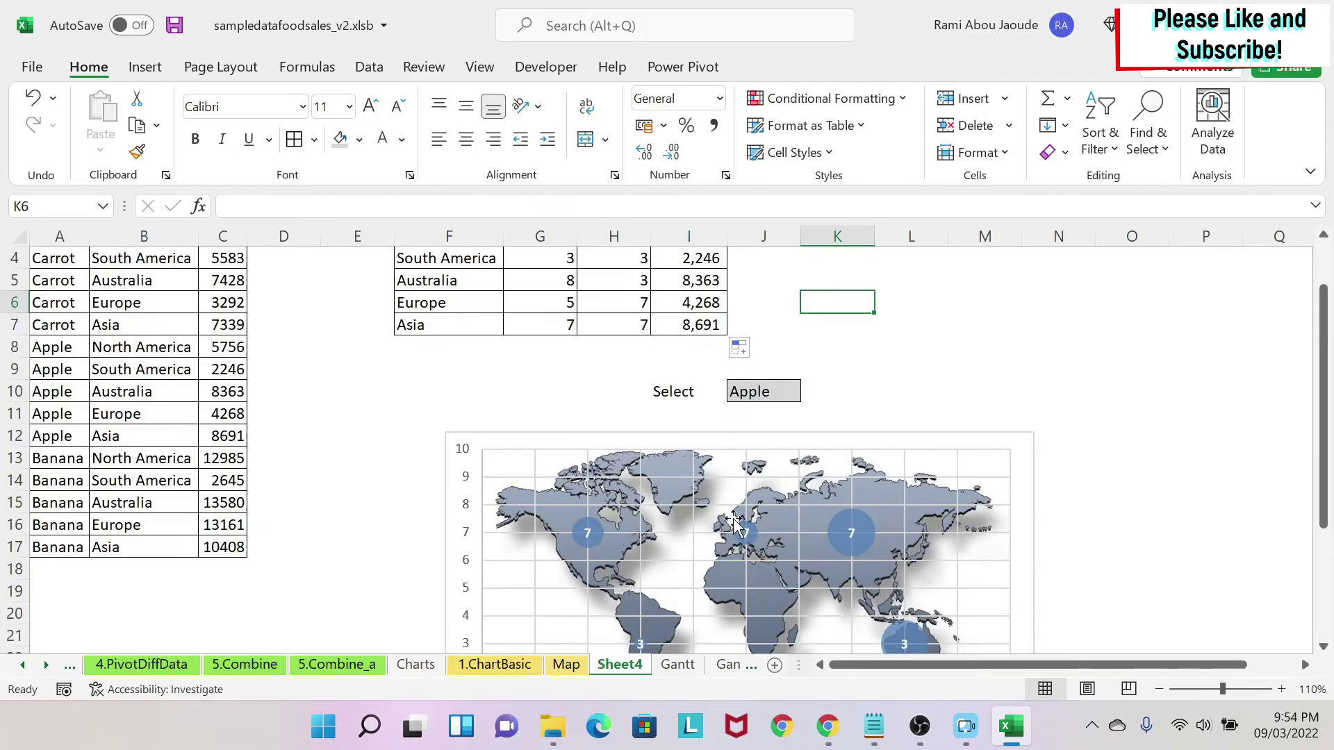
scroll(702, 509, down, 2)
scroll(699, 511, up, 2)
drag(614, 279, 615, 304)
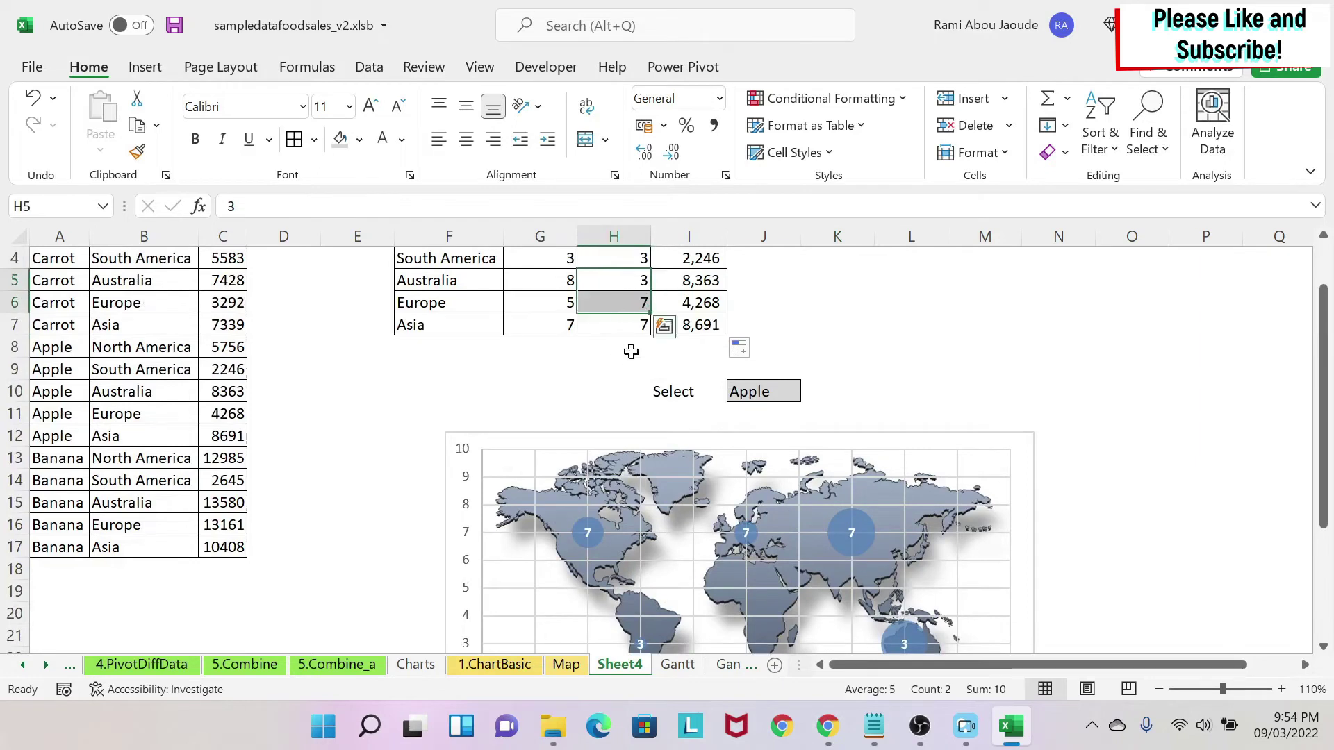
click(842, 529)
right_click(845, 531)
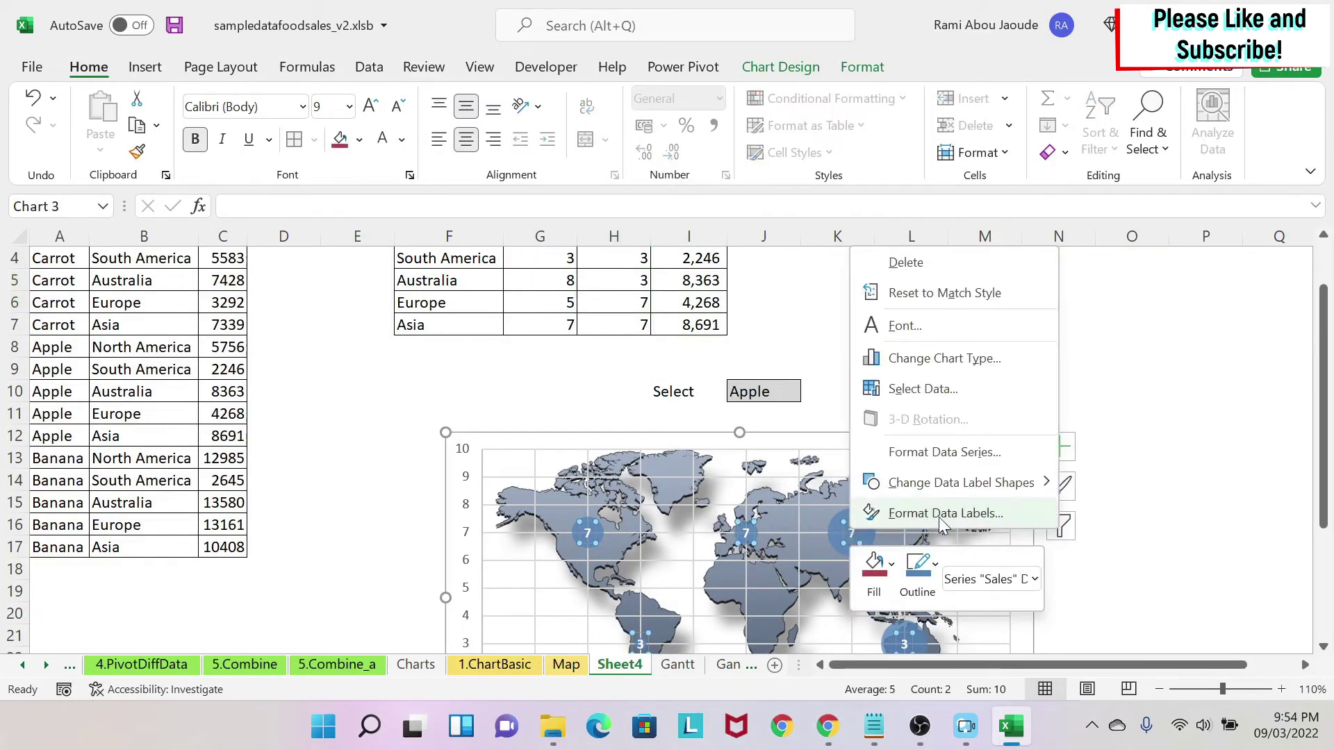
click(939, 517)
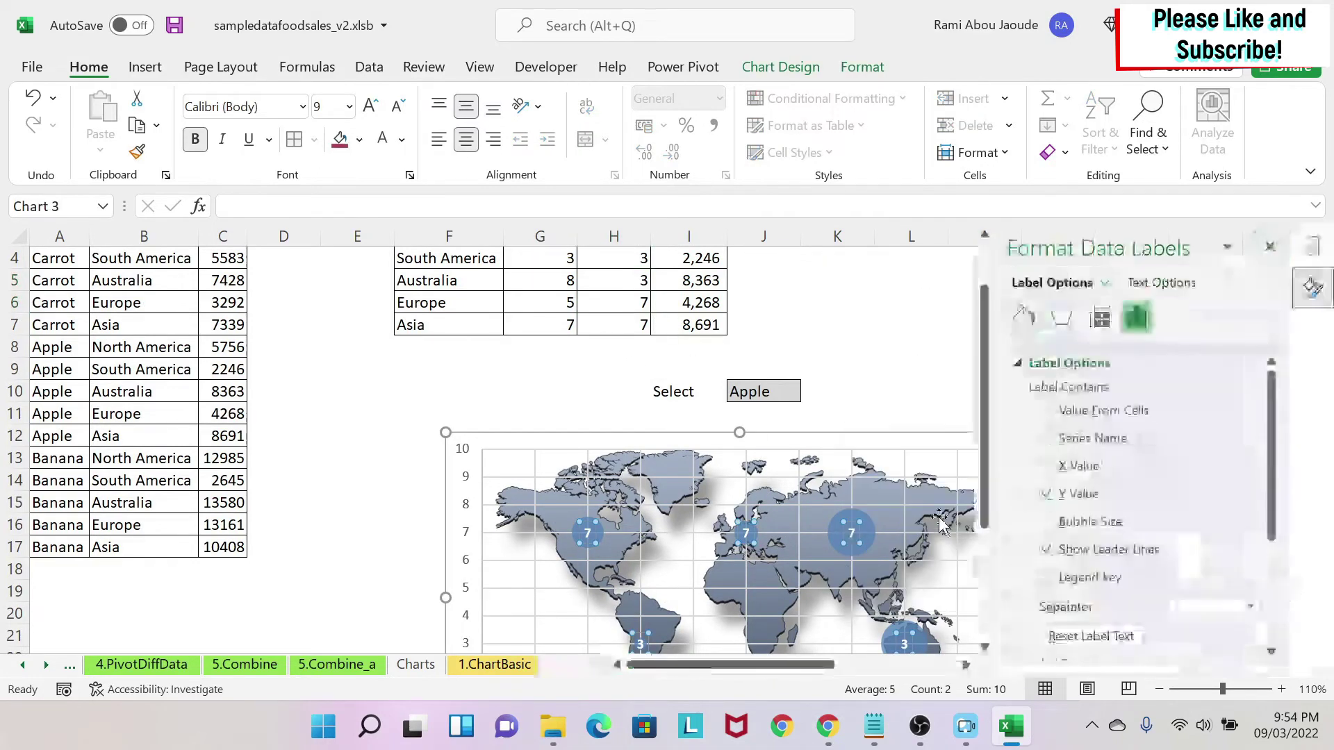
click(1063, 491)
click(1048, 521)
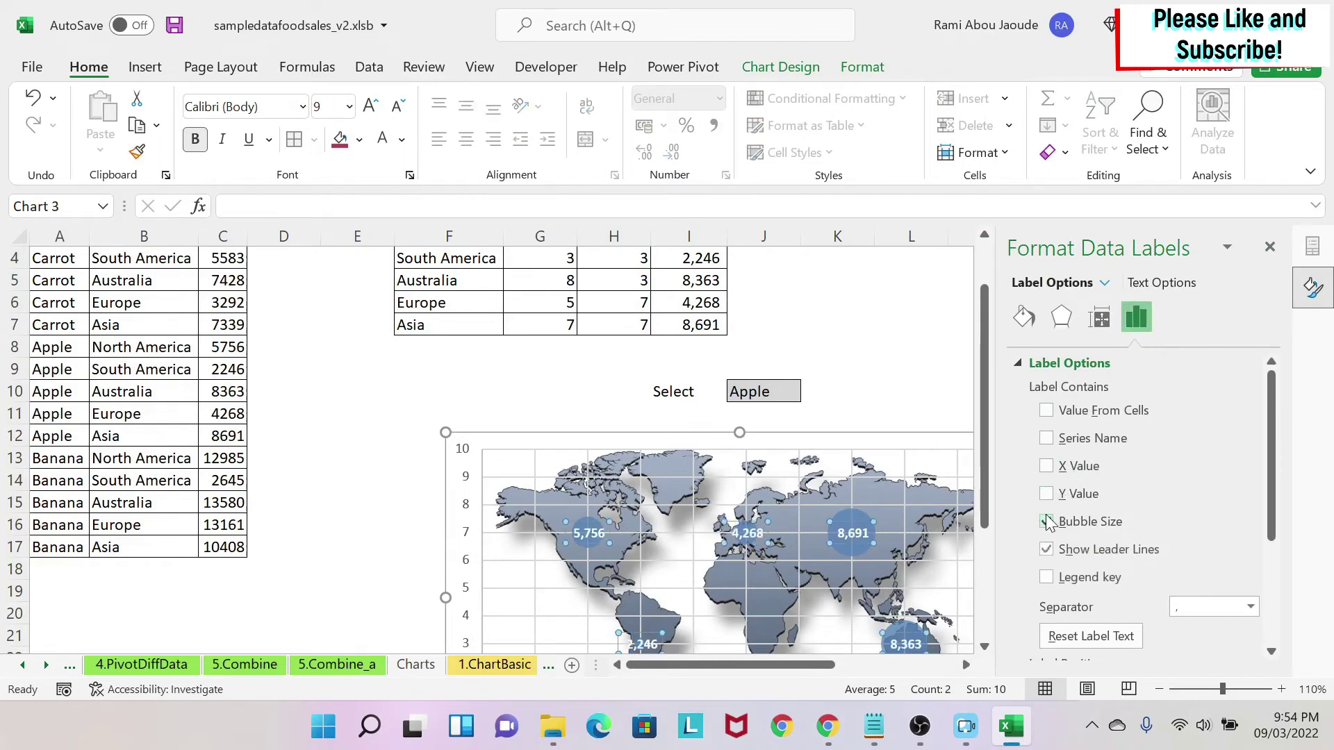
click(1270, 247)
scroll(1108, 417, down, 1)
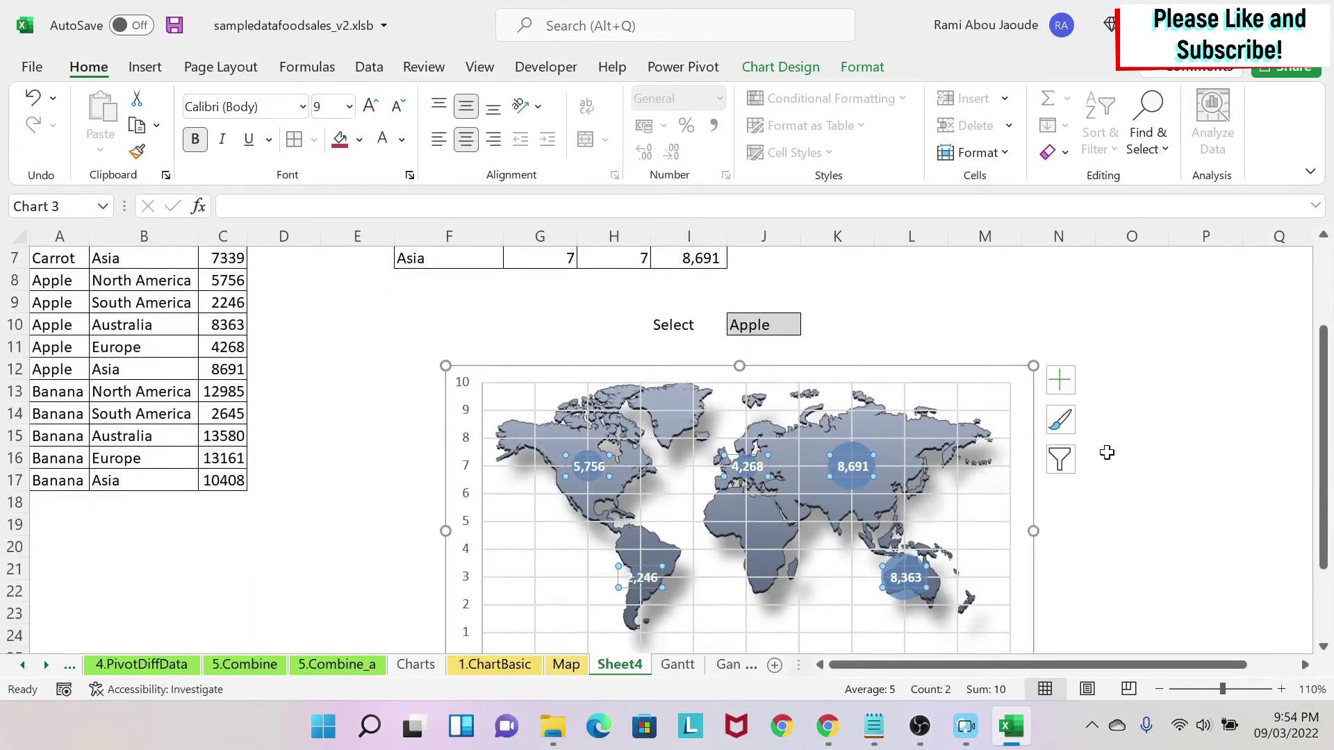
Delete the vertical and horizontal axes from the world-map chart.
scroll(695, 479, up, 2)
scroll(700, 485, down, 2)
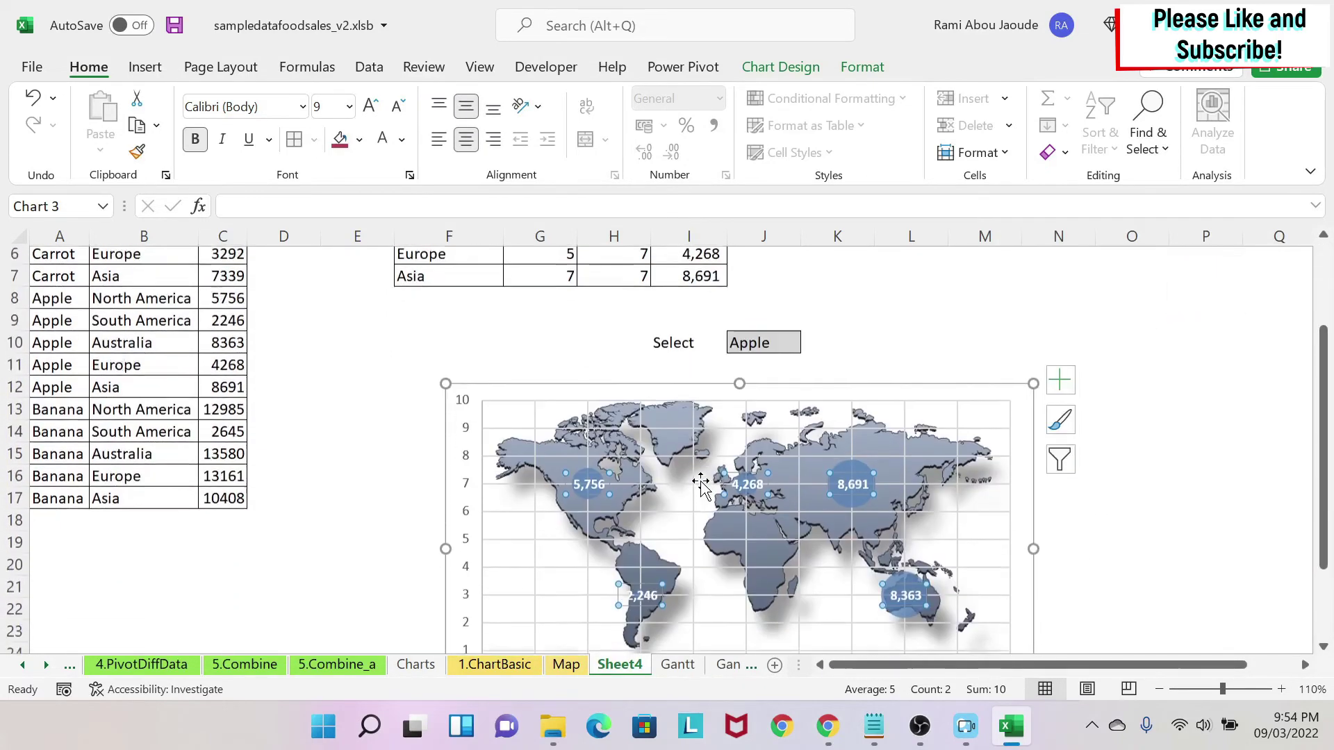
scroll(700, 484, down, 1)
scroll(535, 402, down, 2)
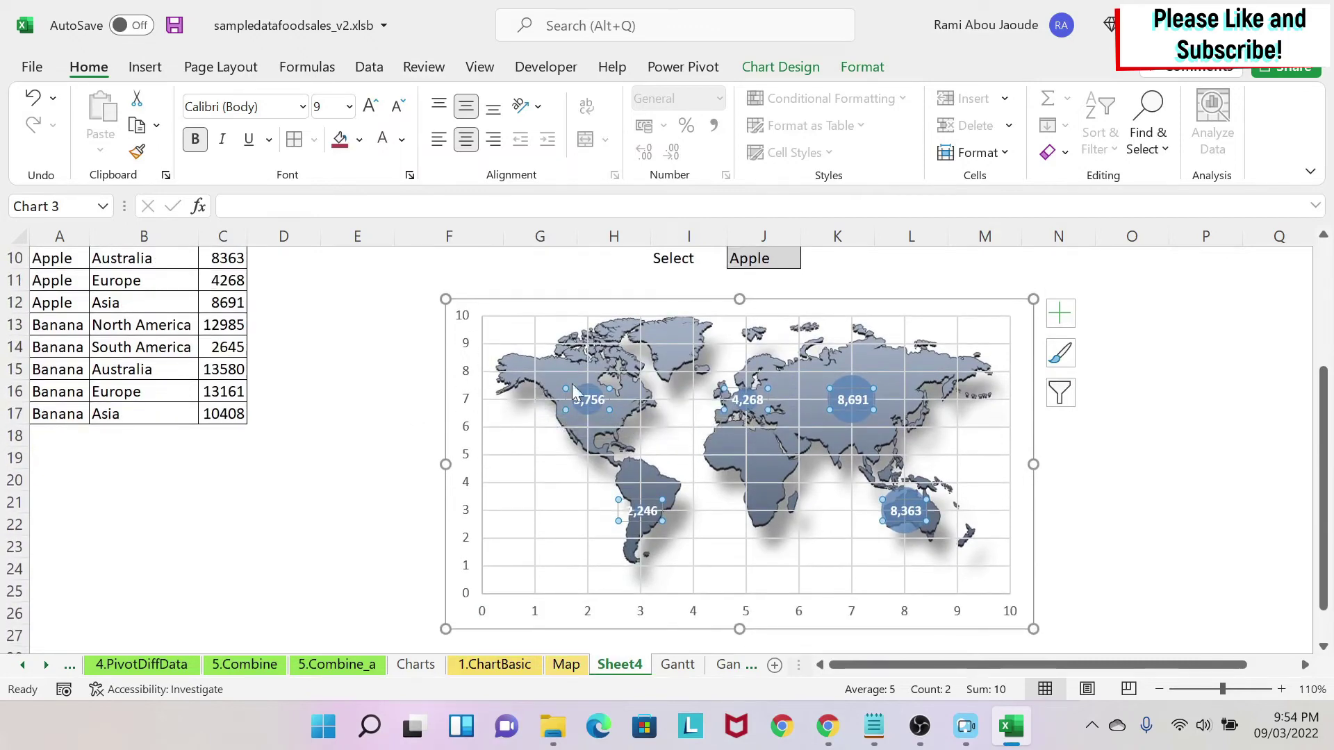
click(469, 368)
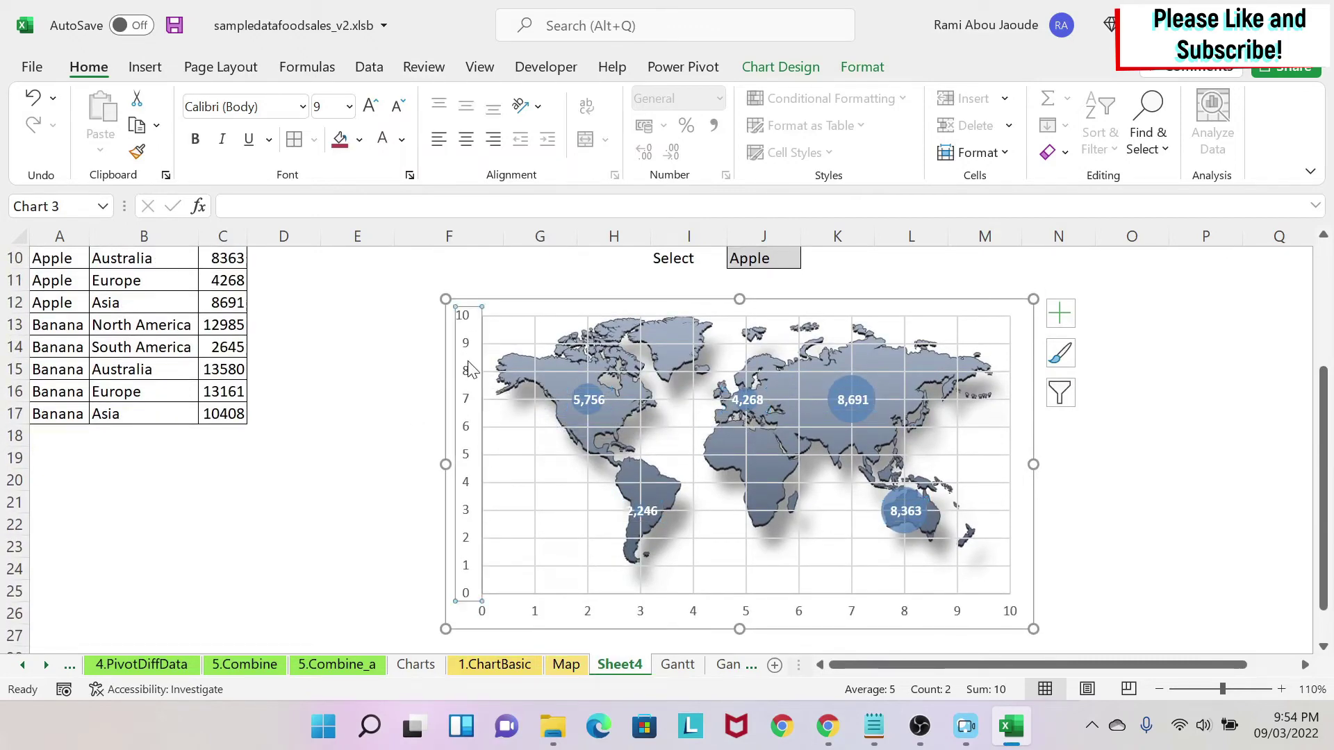
key(Delete)
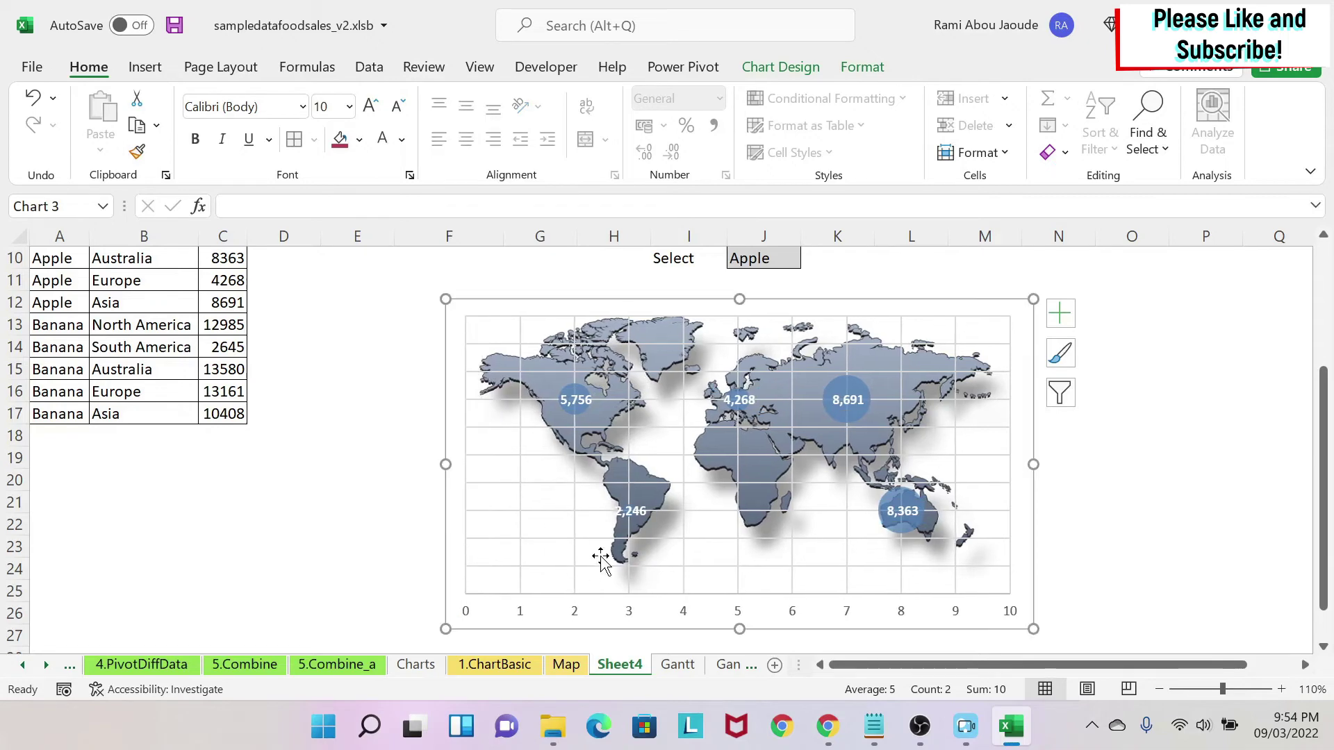
click(620, 611)
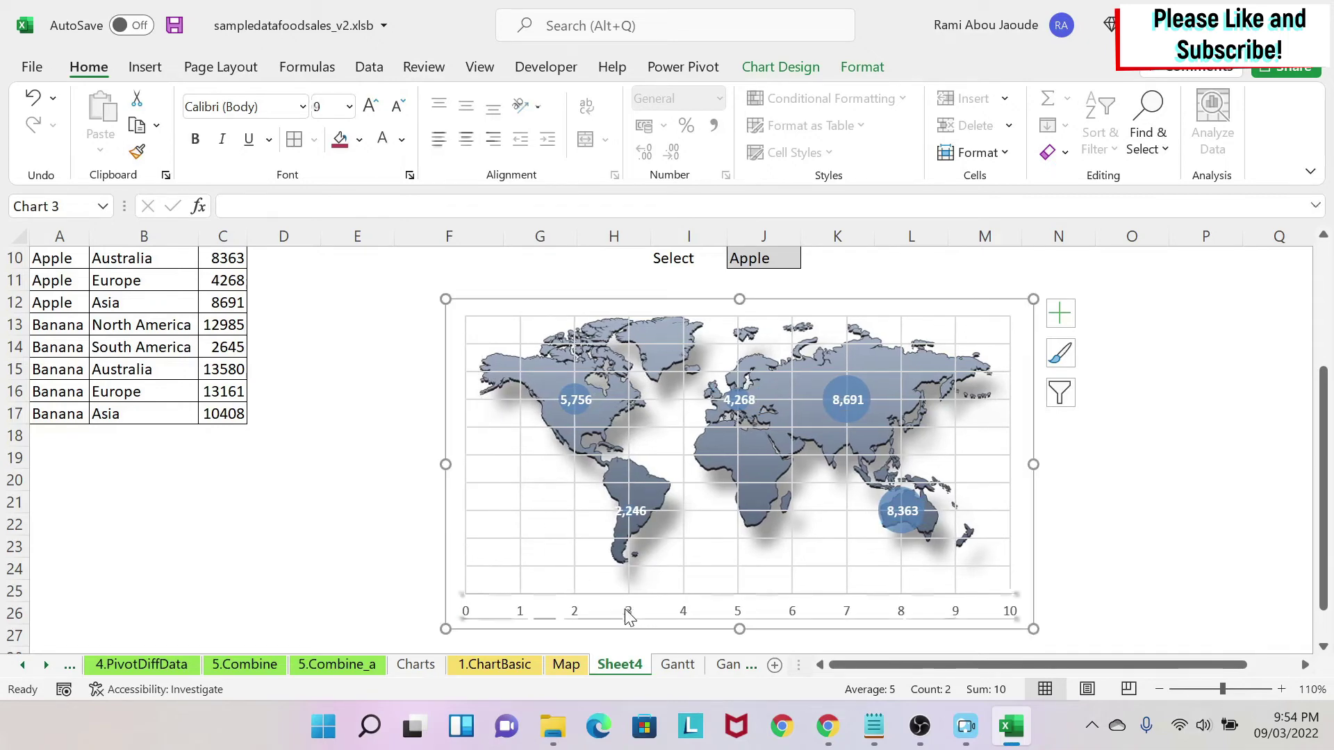
key(Delete)
Delete the horizontal and vertical gridlines, leaving only the map and labelled bubbles.
click(531, 553)
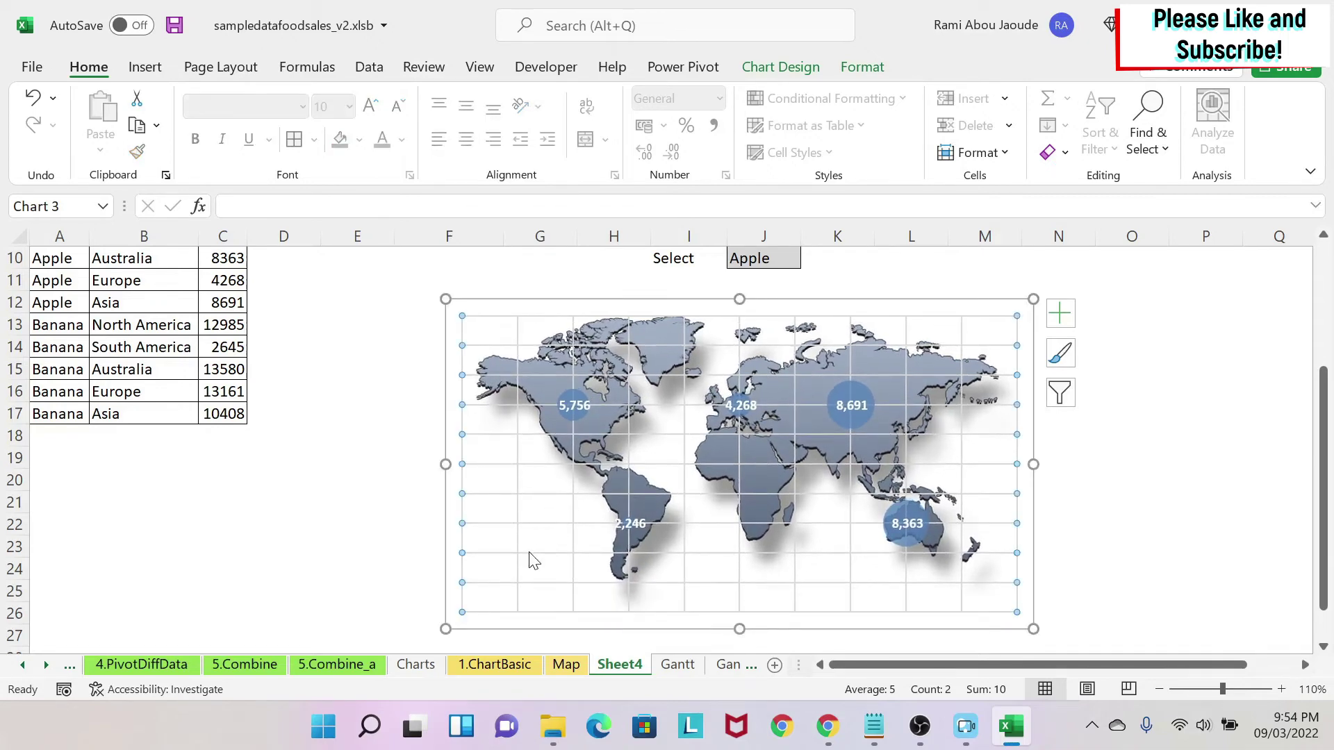
key(Delete)
click(519, 539)
key(Delete)
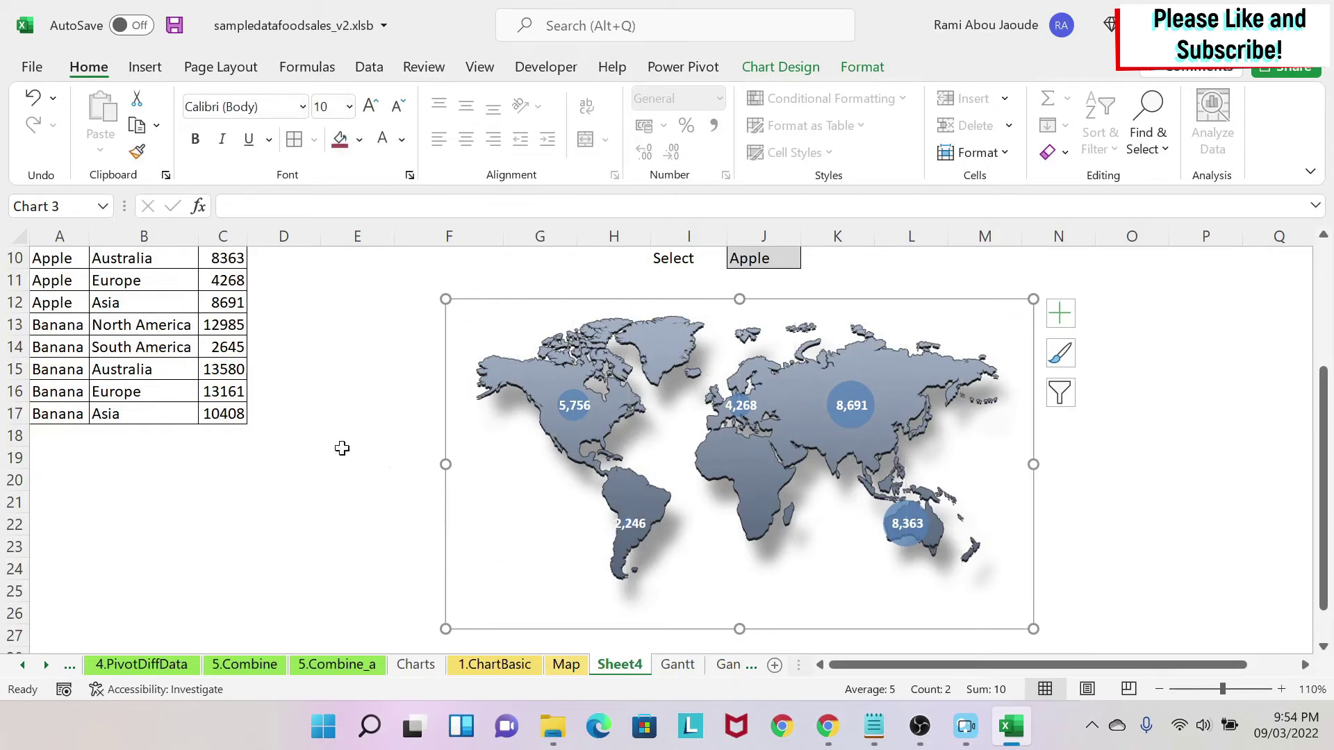
click(344, 453)
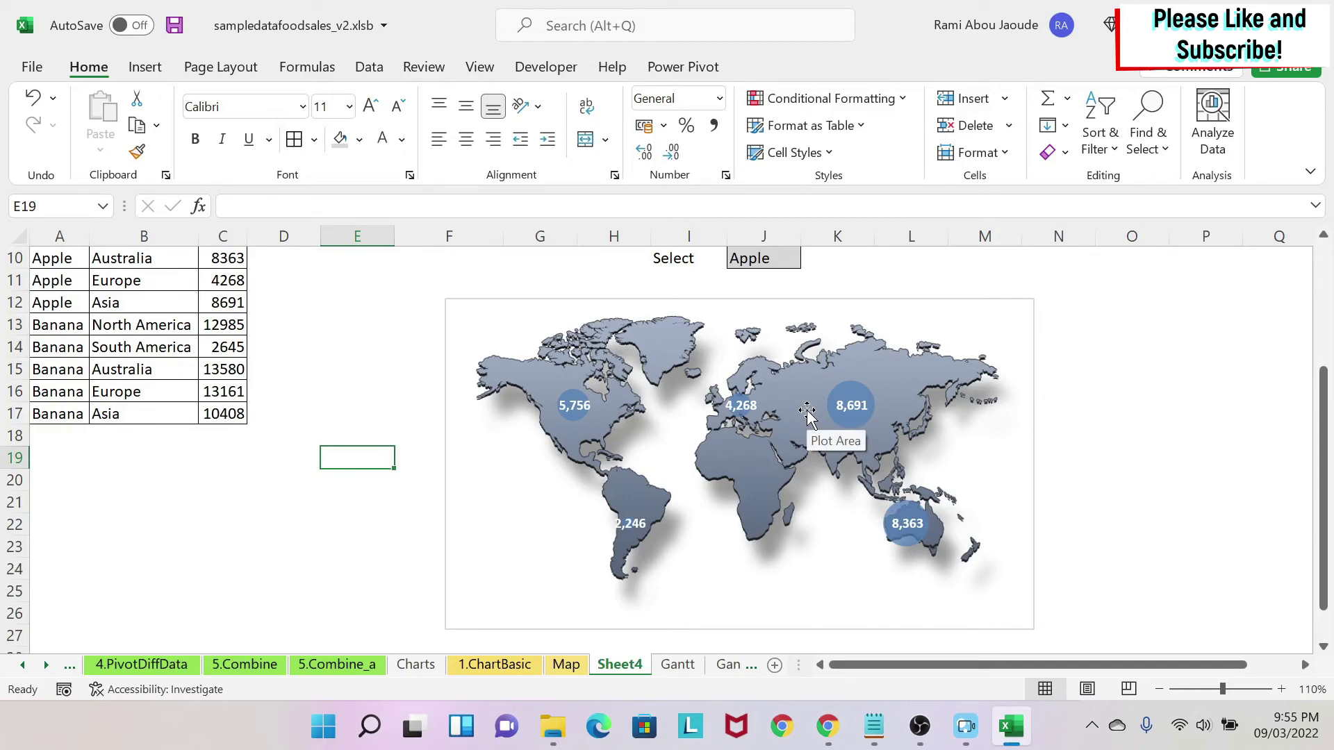
Add the column heading 'Highest' in cell J2.
scroll(807, 410, up, 3)
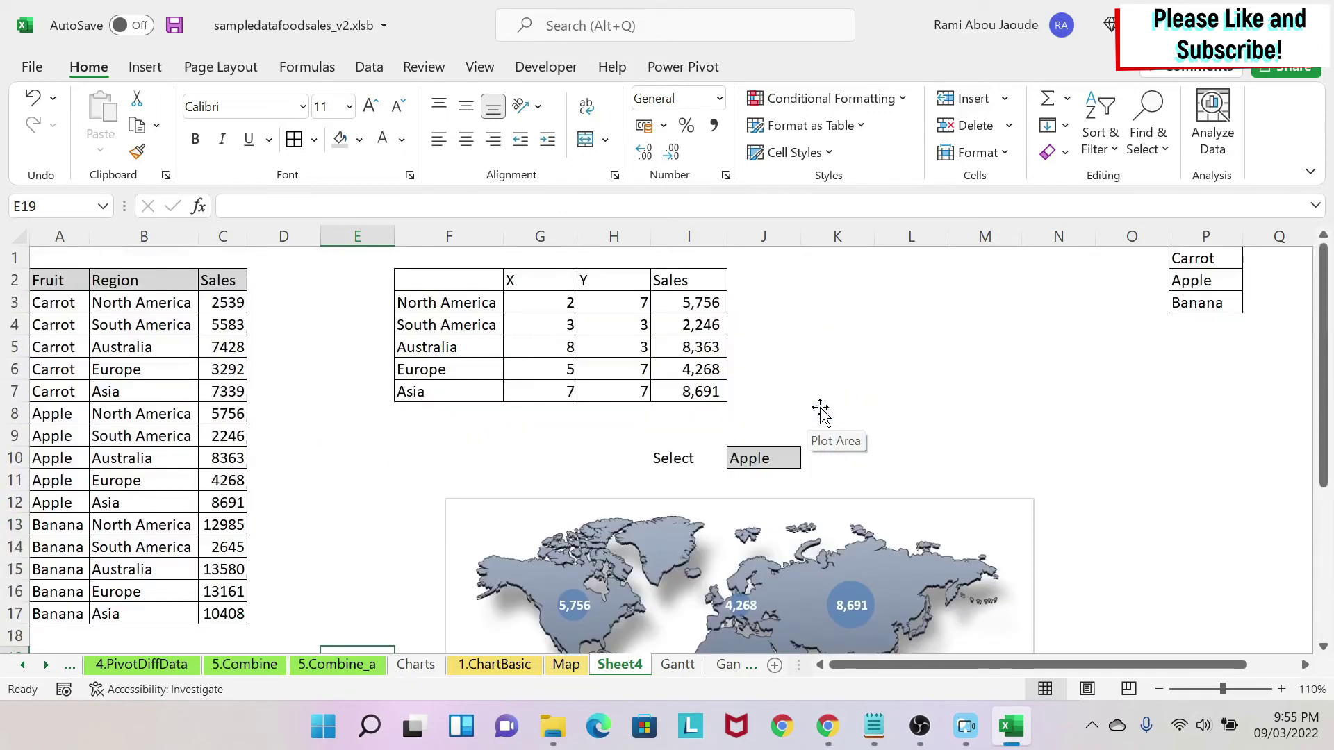
drag(698, 304, 695, 391)
click(765, 274)
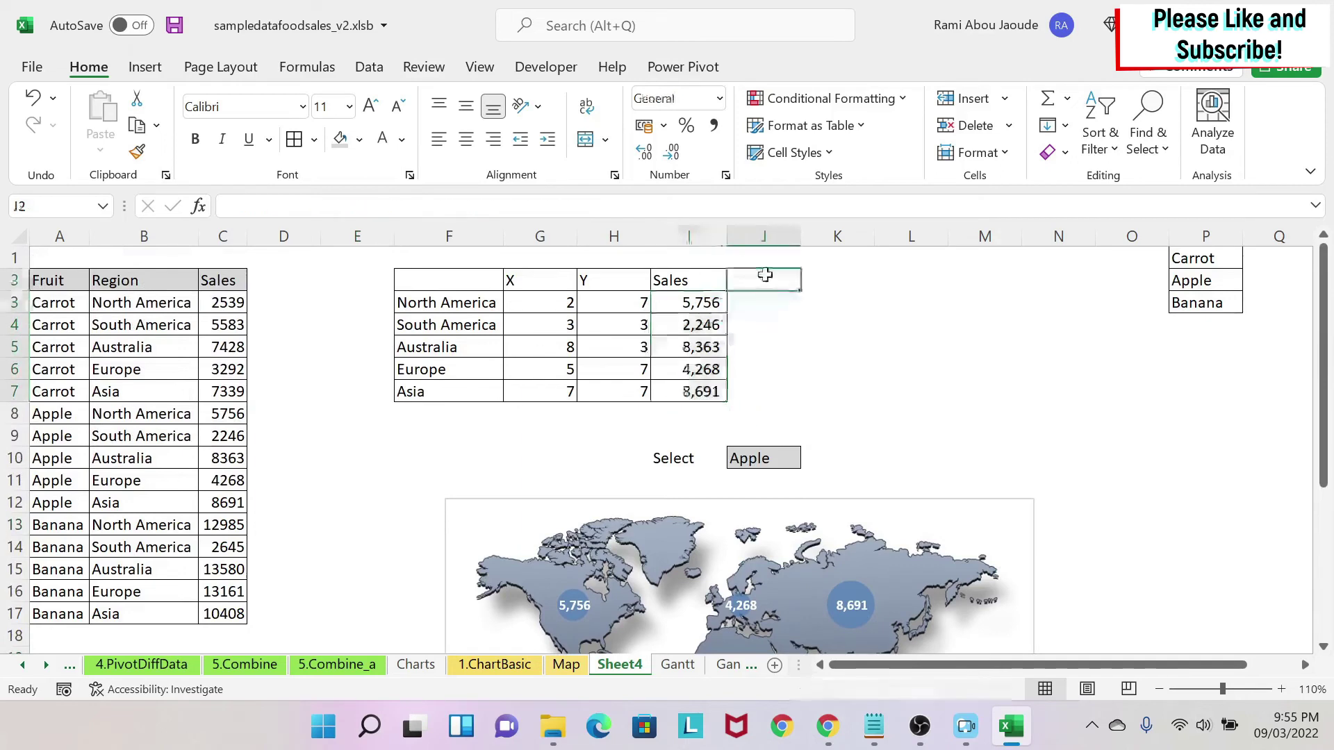
text(HI)
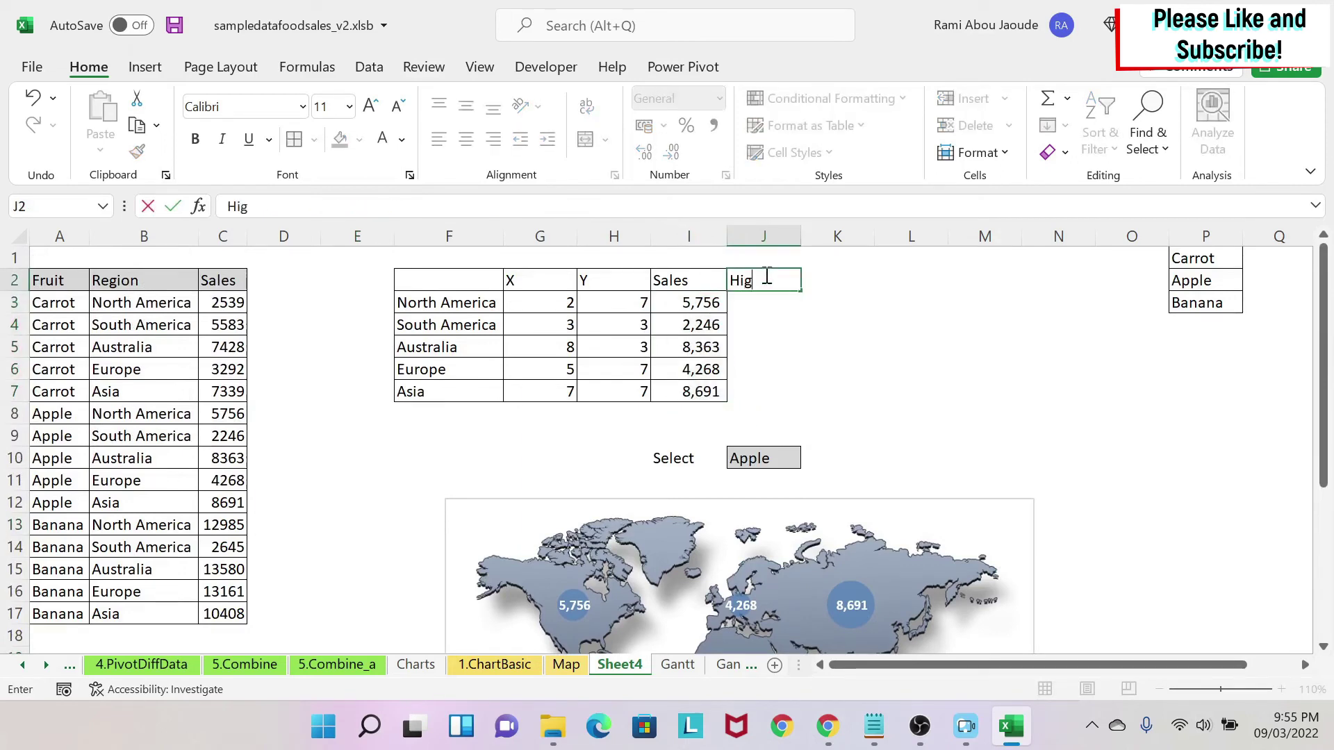
text(ghest)
key(Return)
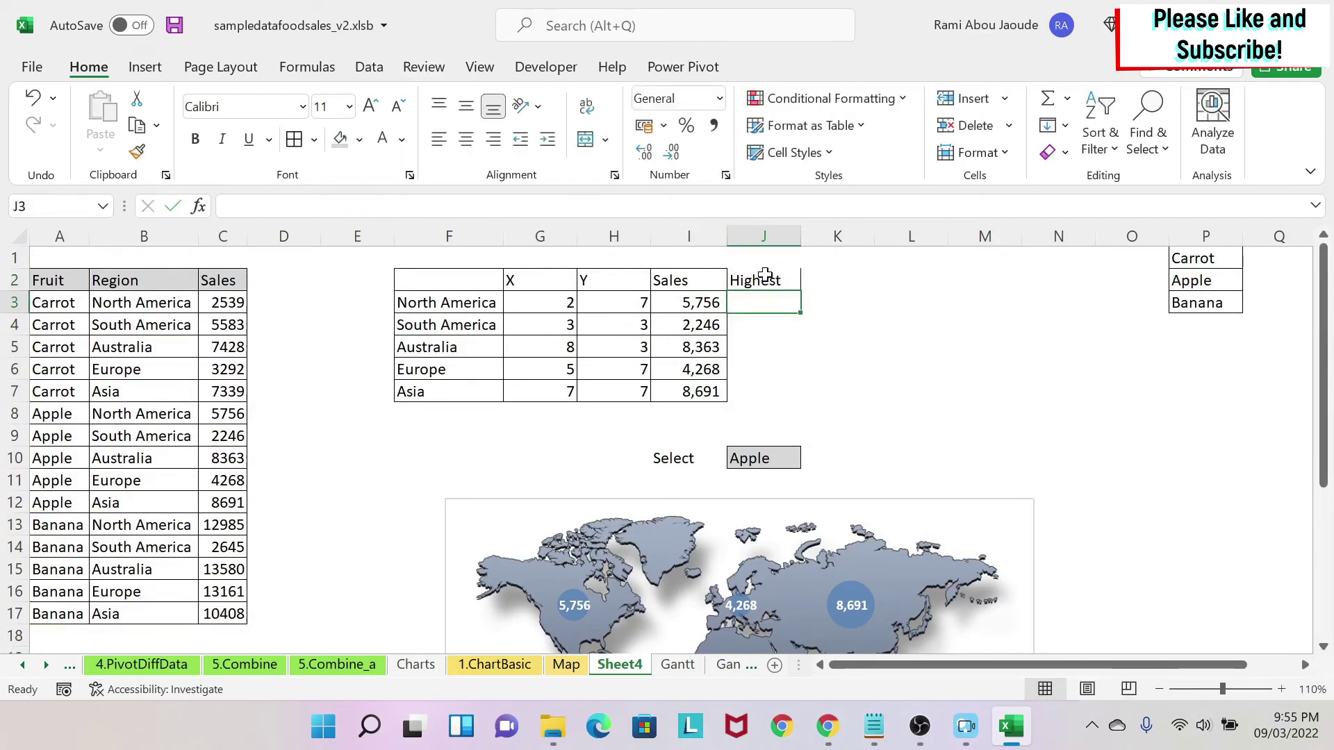
Begin J3's formula as =IF(I3=MAX($I$3:$I$7) with the Sales range locked absolute.
text(=if()
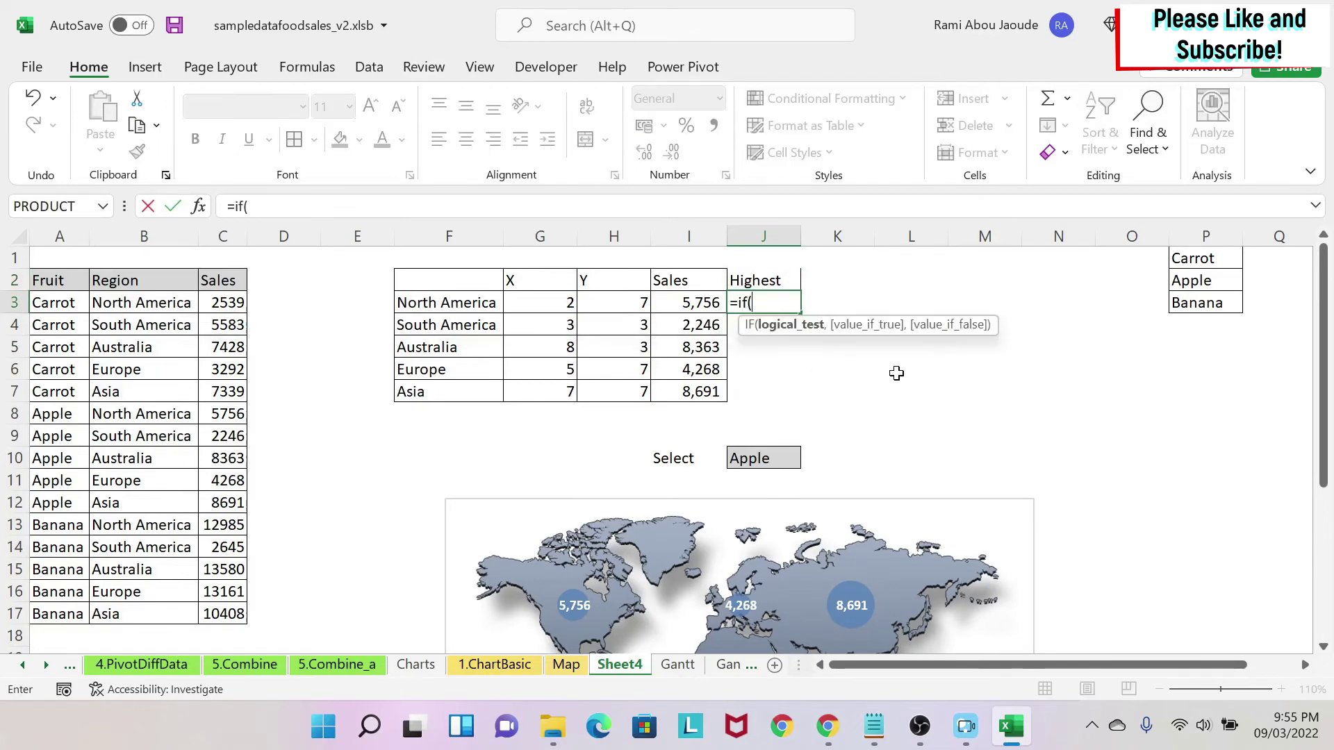
key(Left)
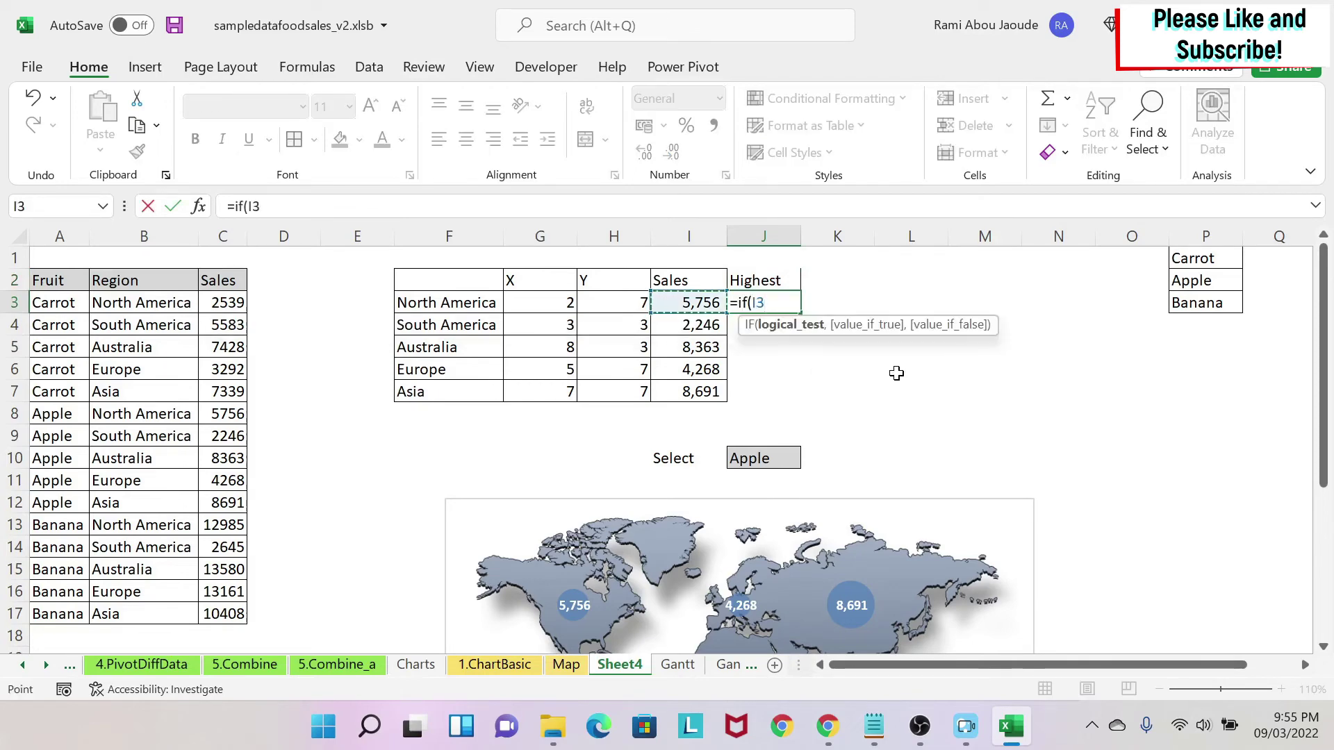
text(=)
text(max()
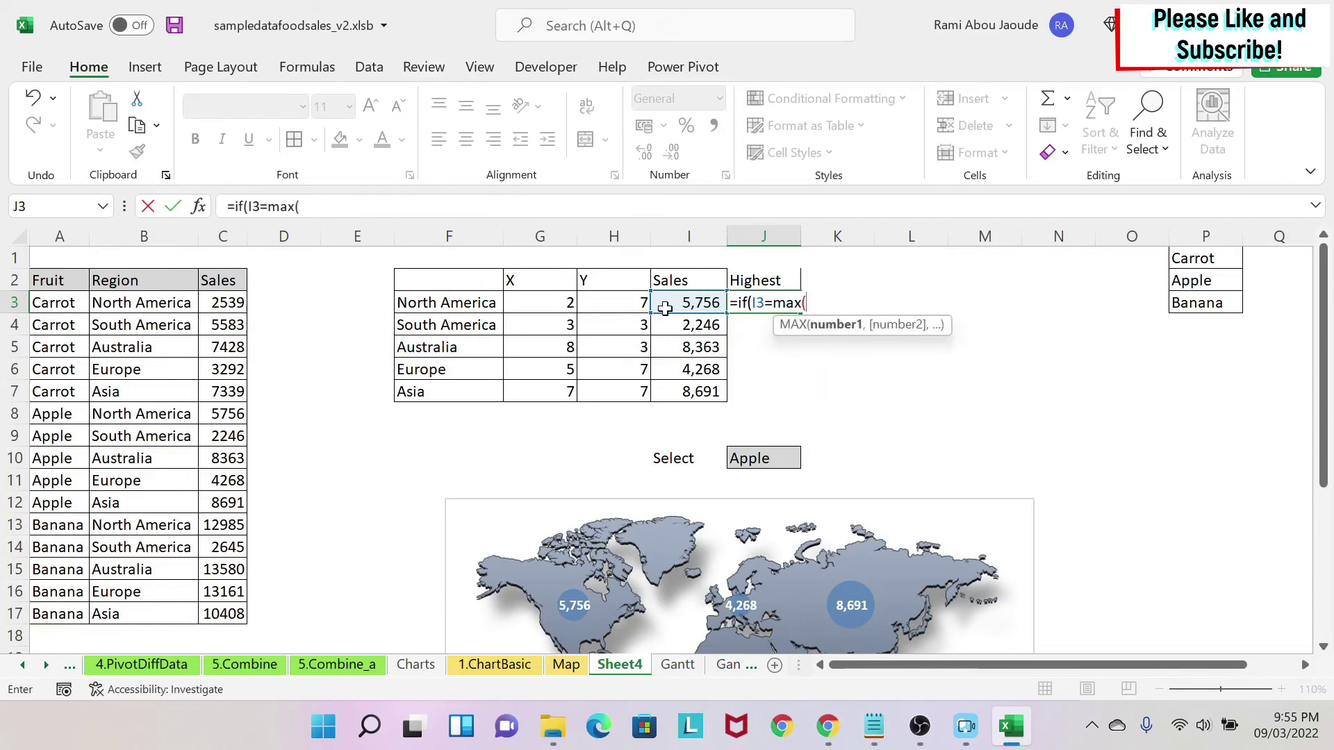
drag(665, 305, 673, 390)
text())
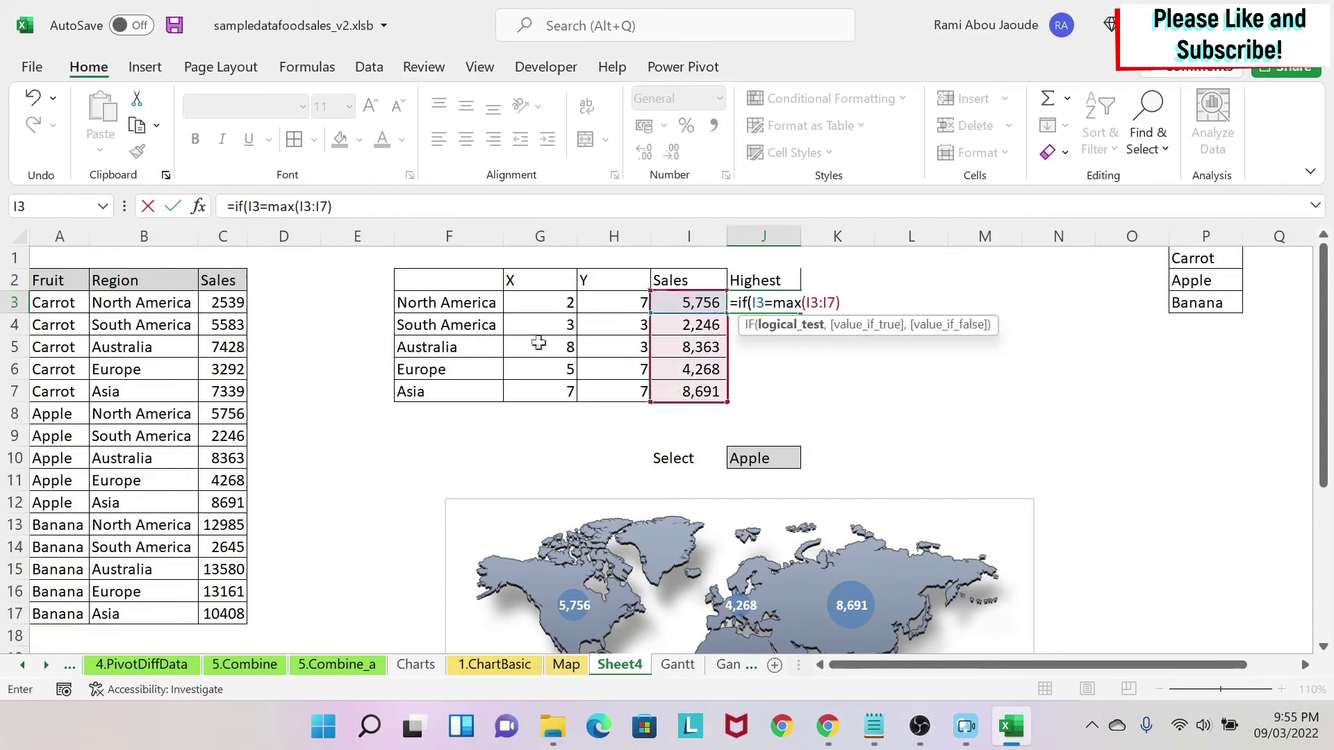
click(308, 209)
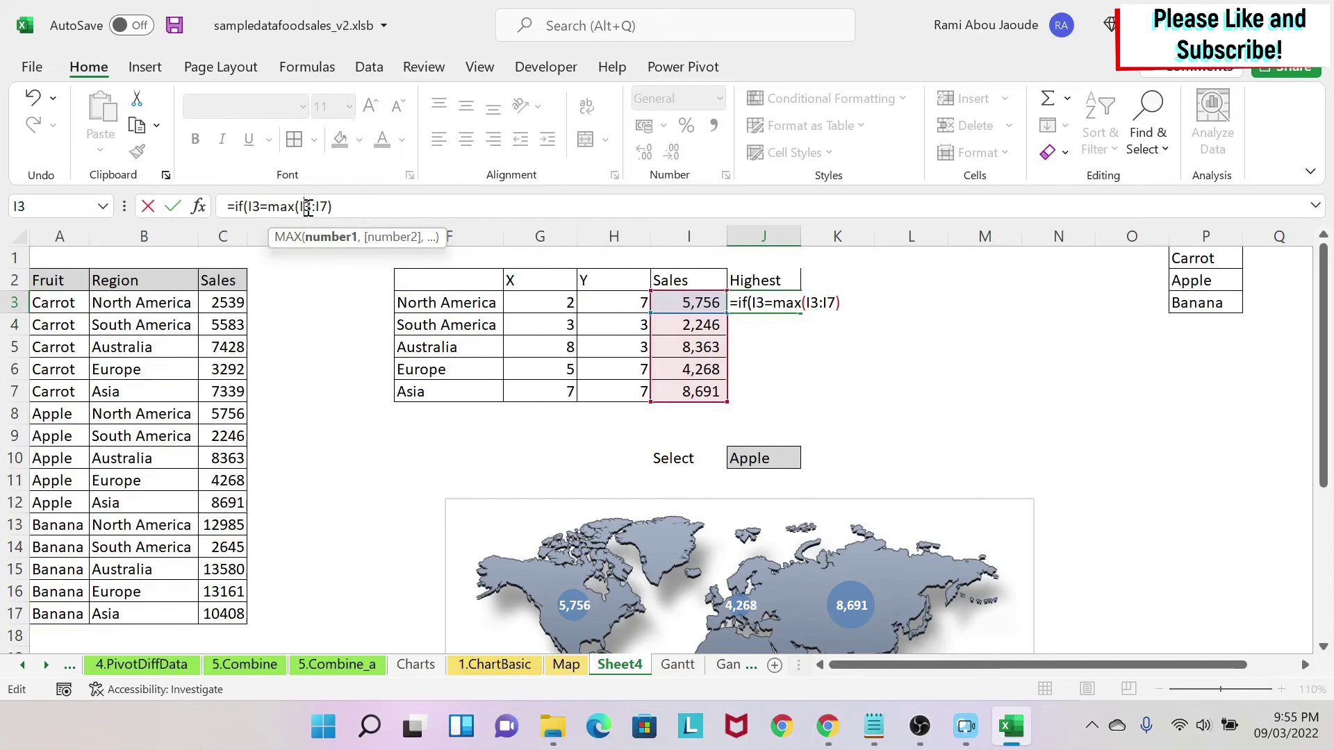
key(F4)
click(342, 206)
key(F4)
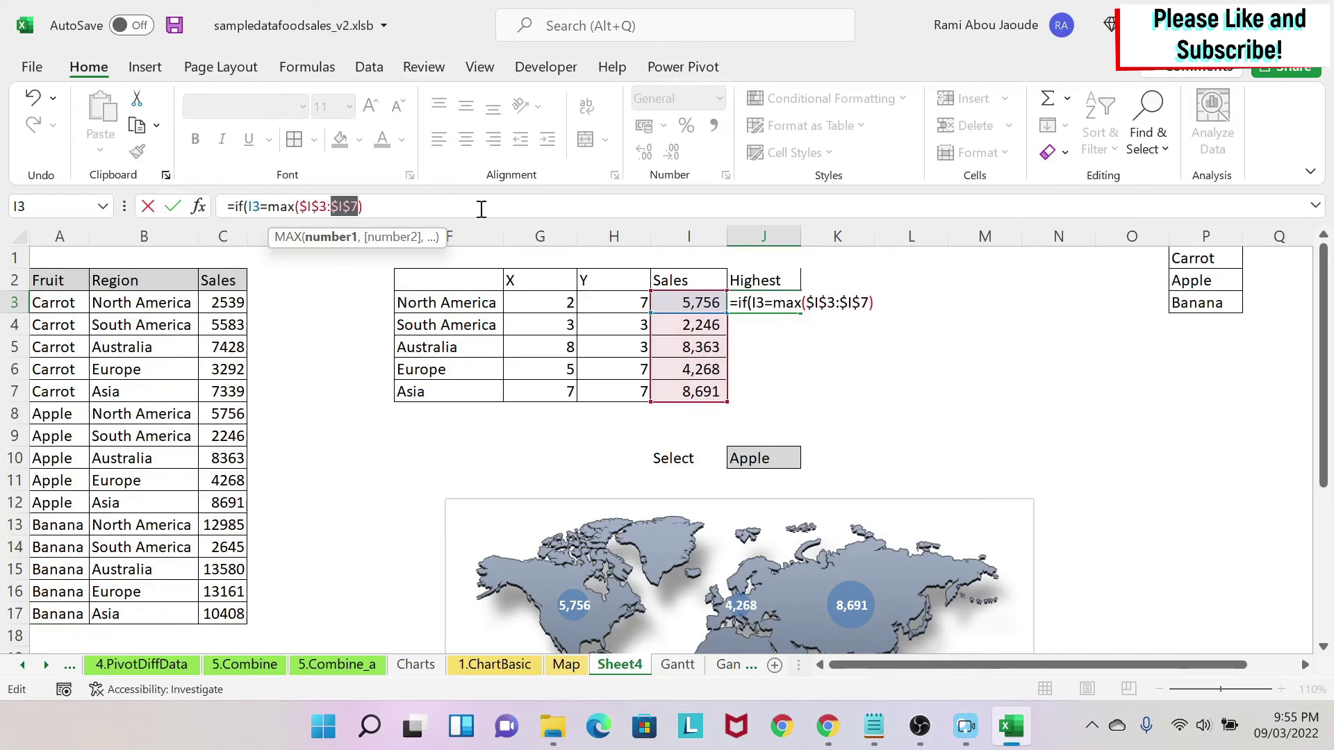
click(403, 208)
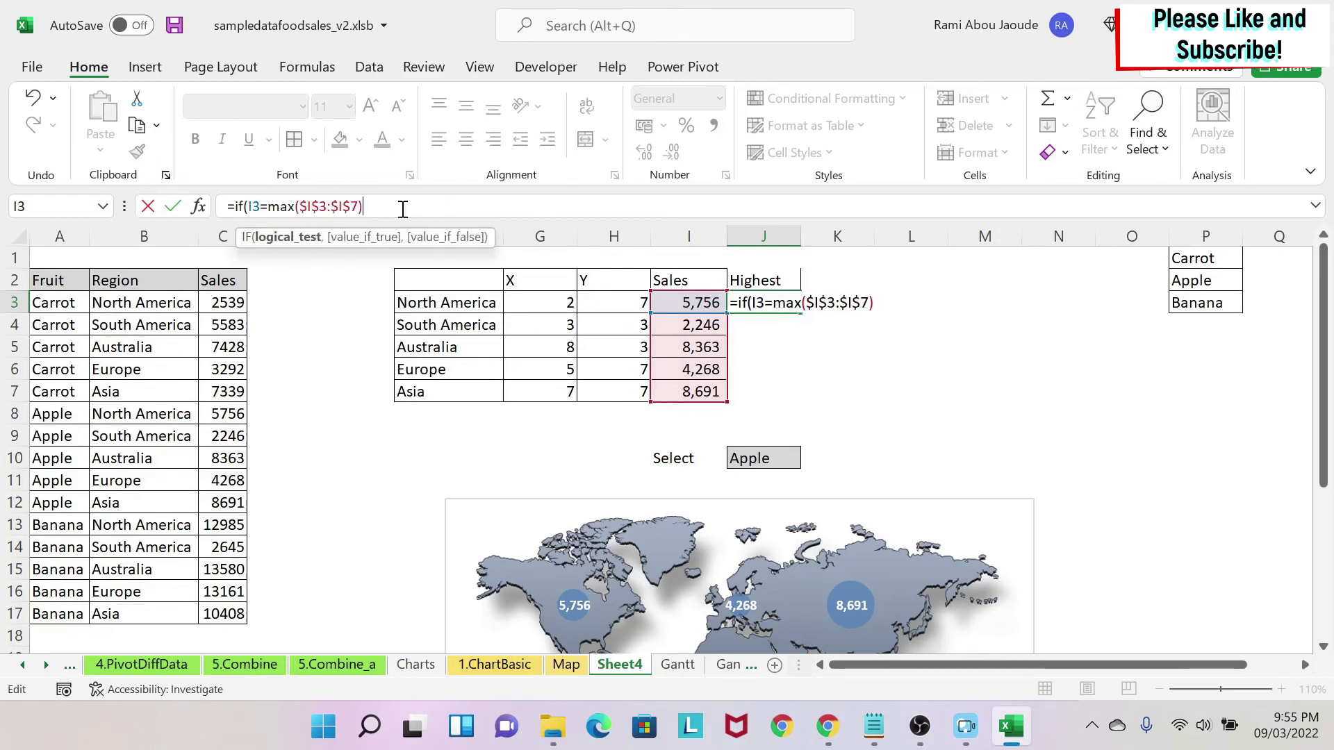
Complete J3 as =IF(I3=MAX($I$3:$I$7),I3,"") and review the SUMIFS formula in I3.
text(,)
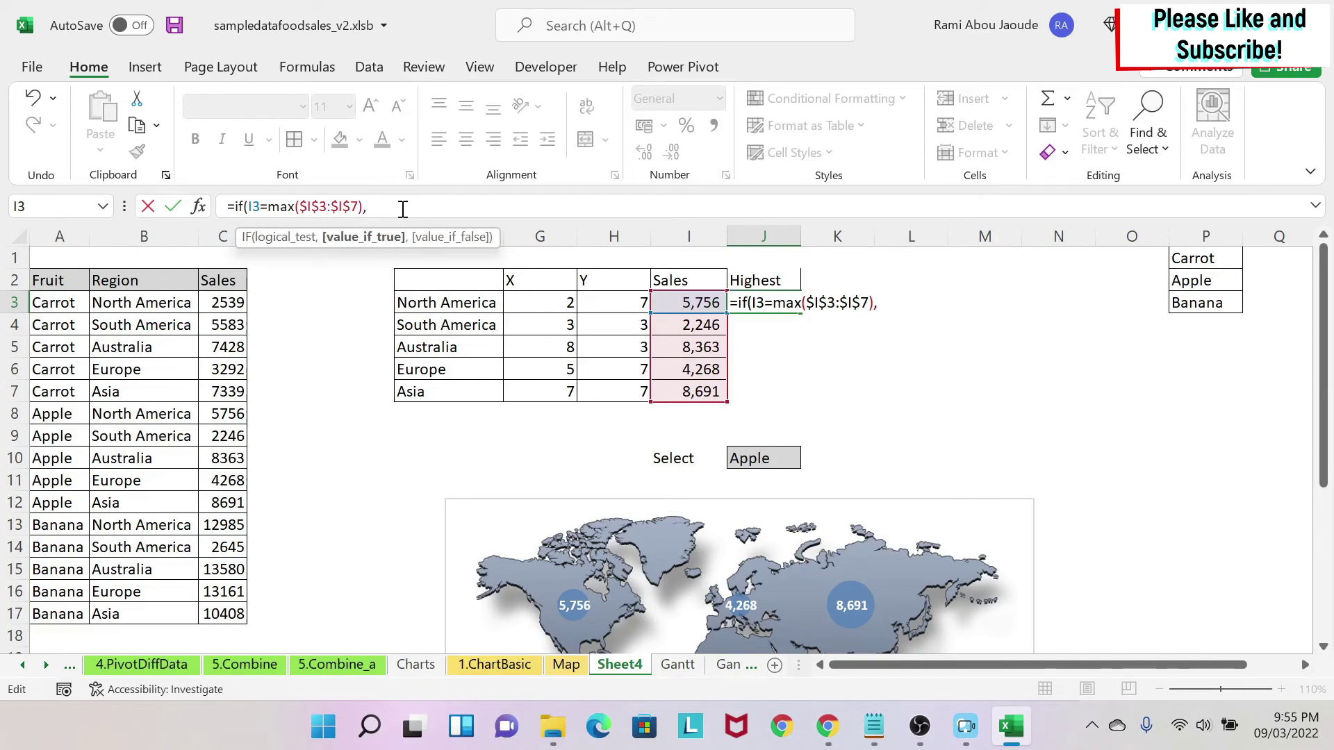
click(693, 303)
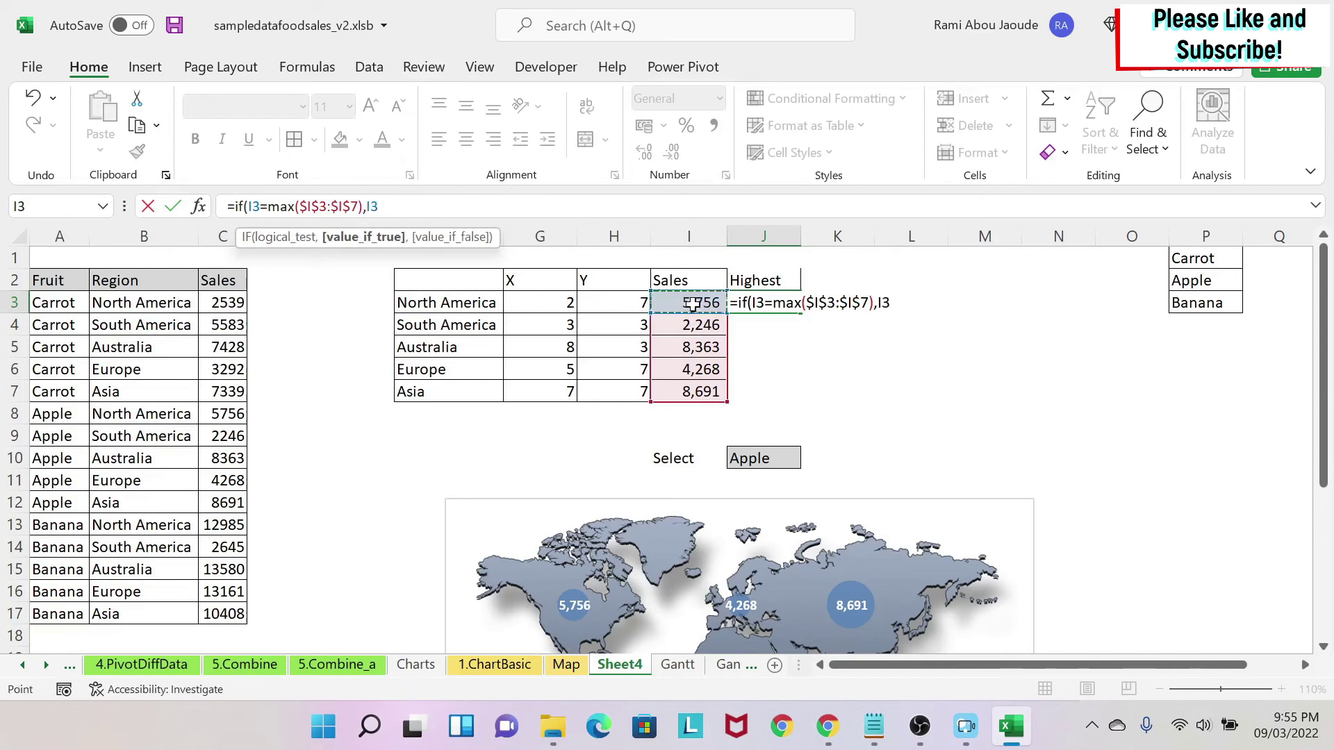
text(,"")
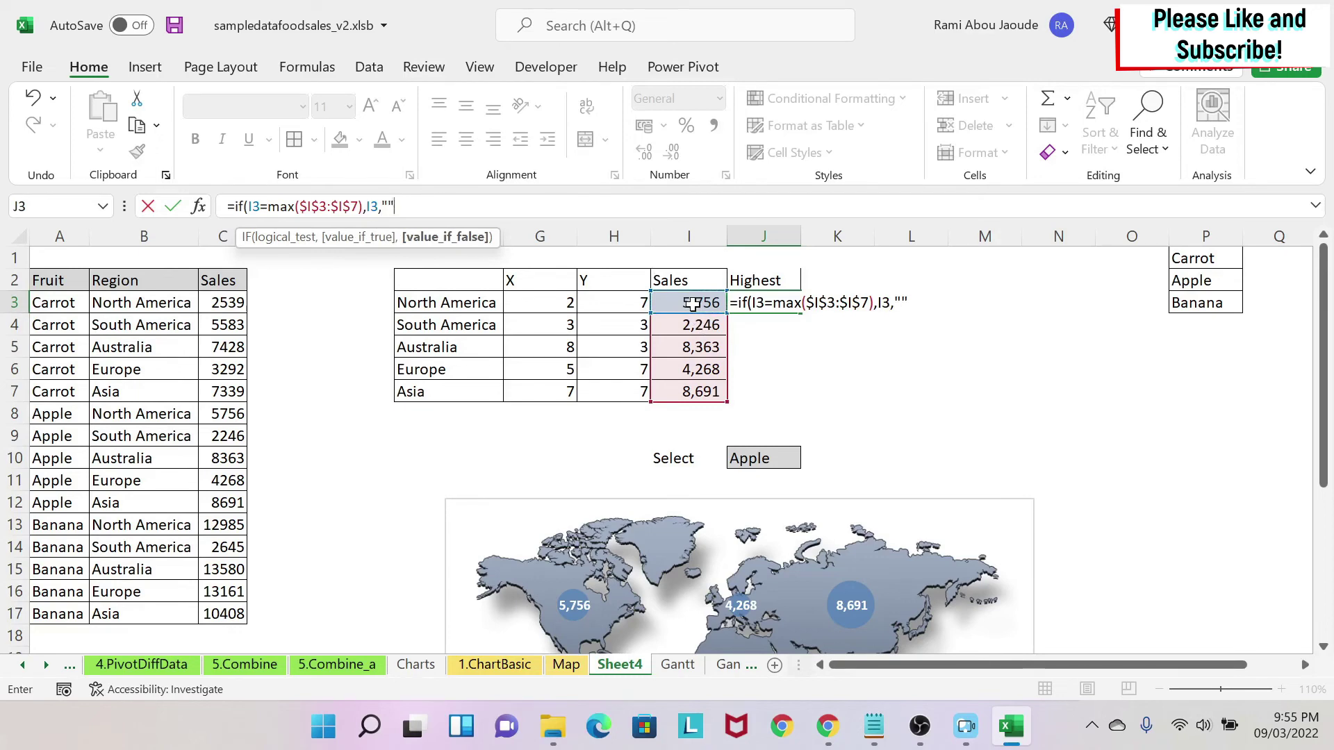
text())
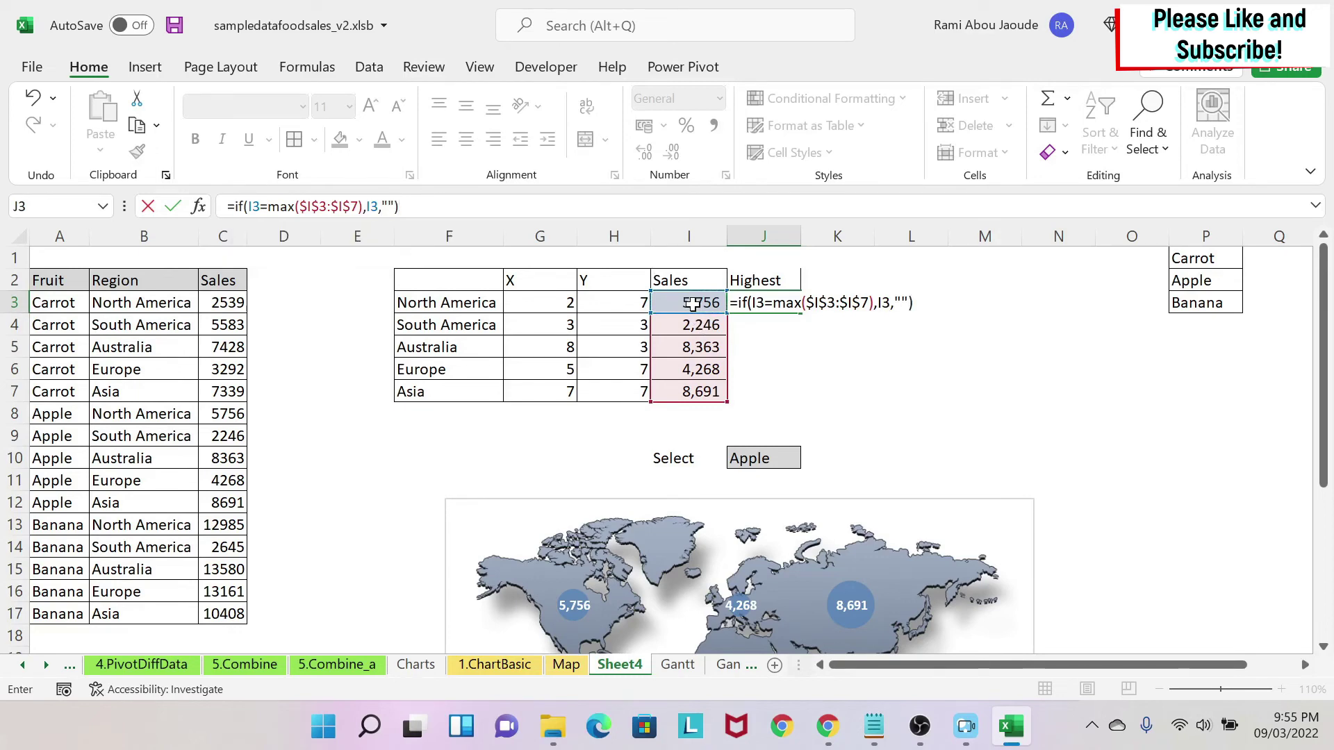
key(Return)
click(782, 302)
click(695, 302)
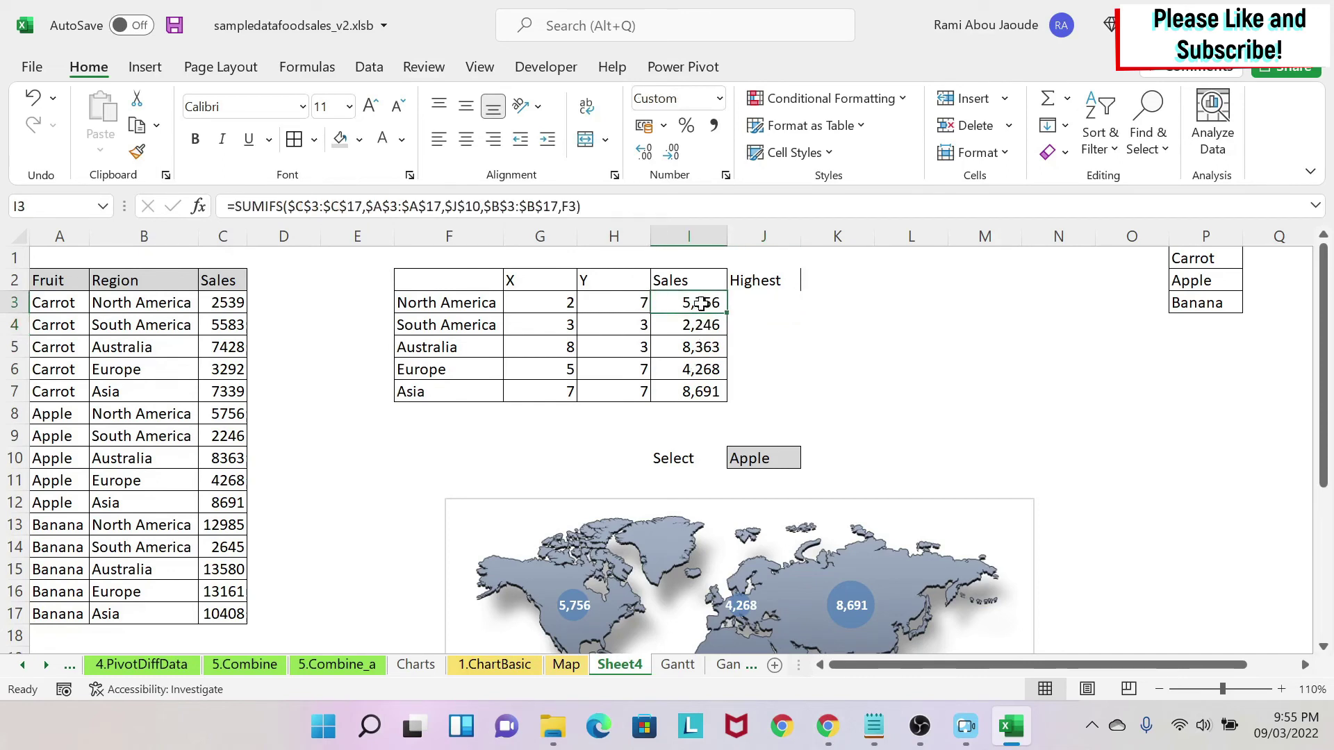
click(773, 303)
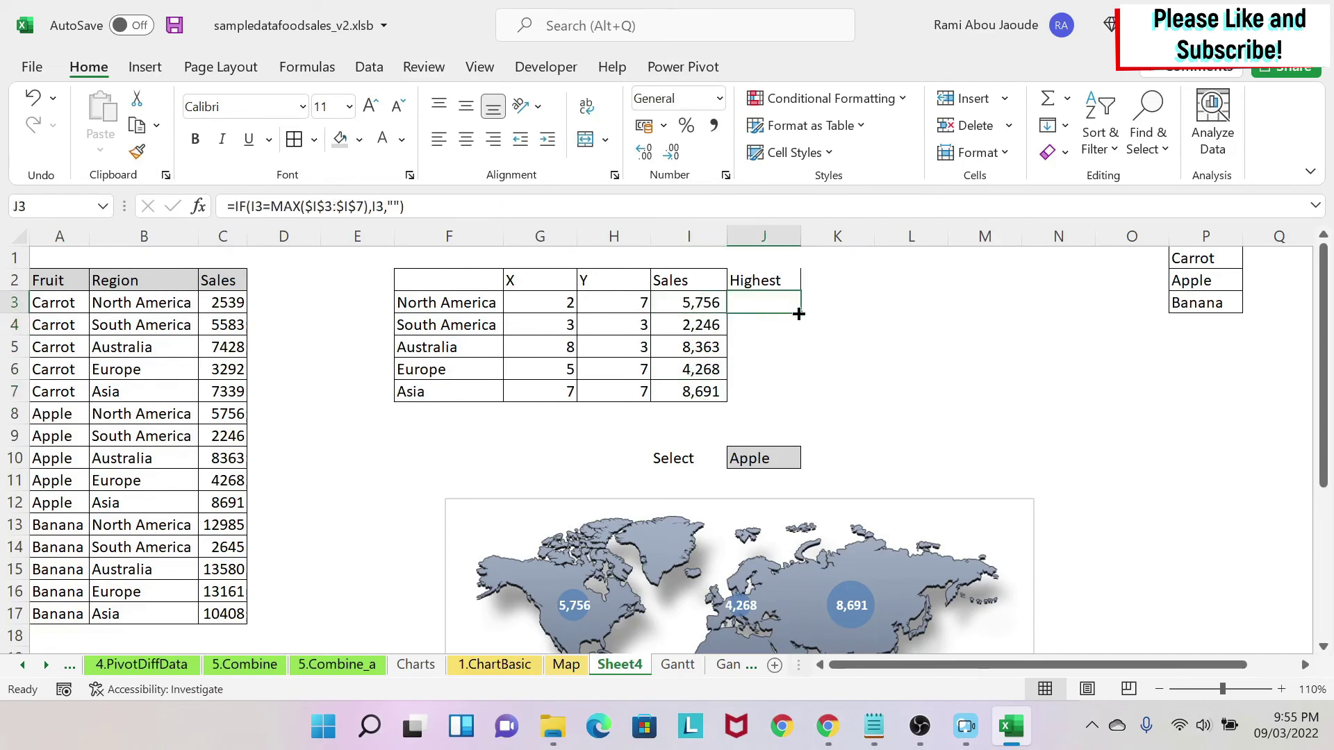
Fill the Highest formula down from J3 to J7.
drag(799, 314, 798, 389)
click(868, 374)
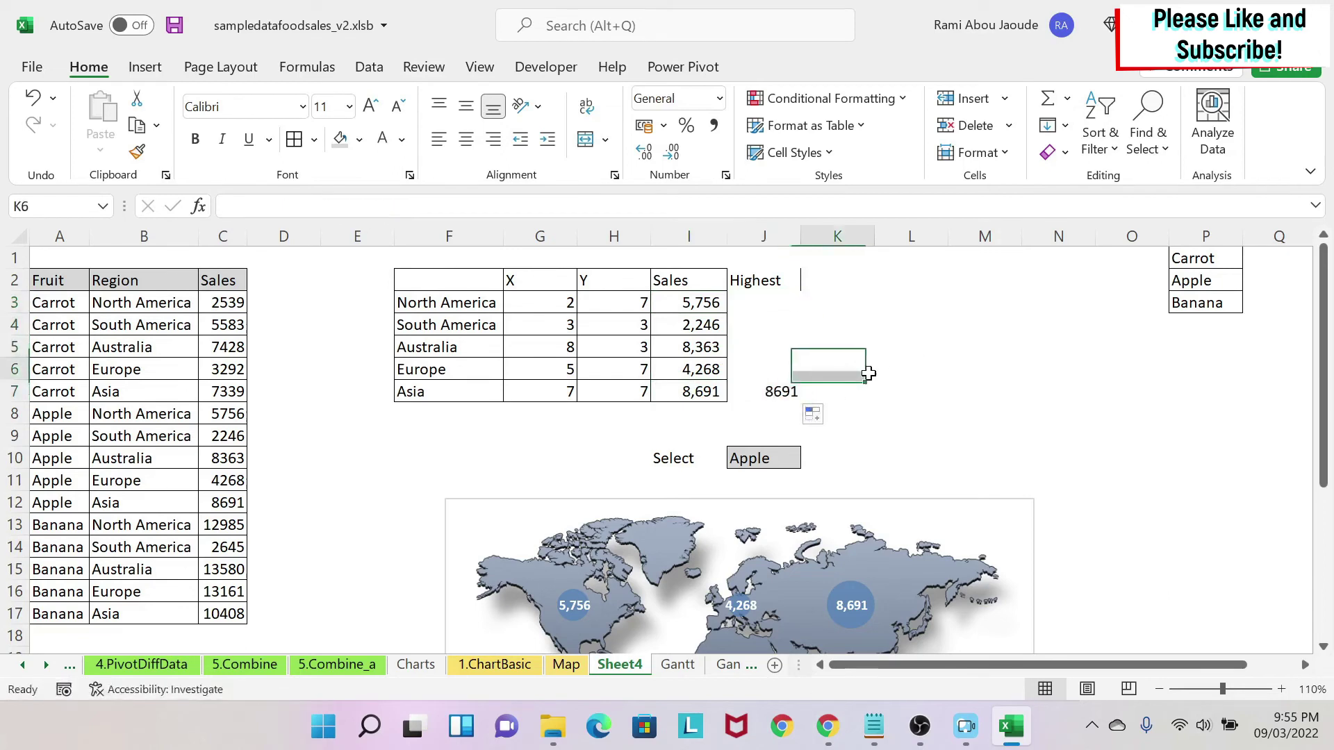
click(781, 391)
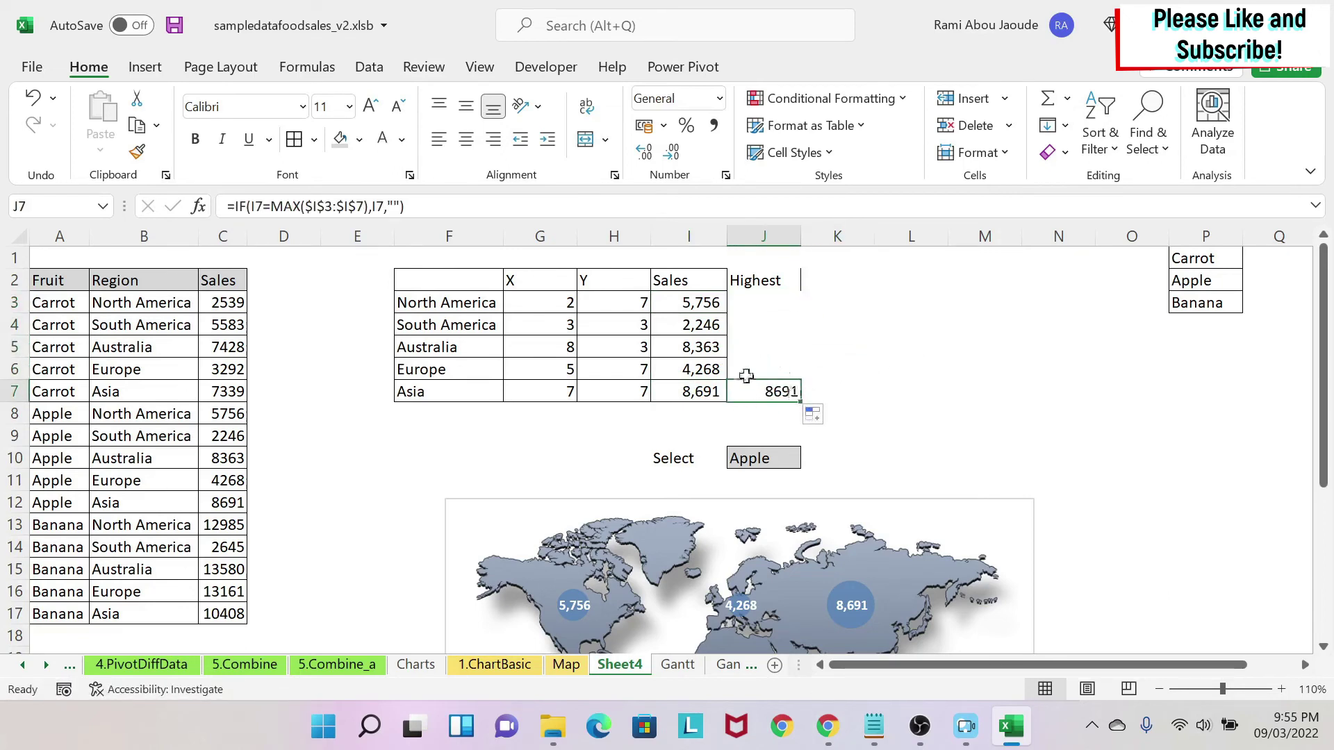
Switch the chosen fruit in J10 to Carrot, then select the Sales values I3:I7.
click(764, 458)
click(810, 459)
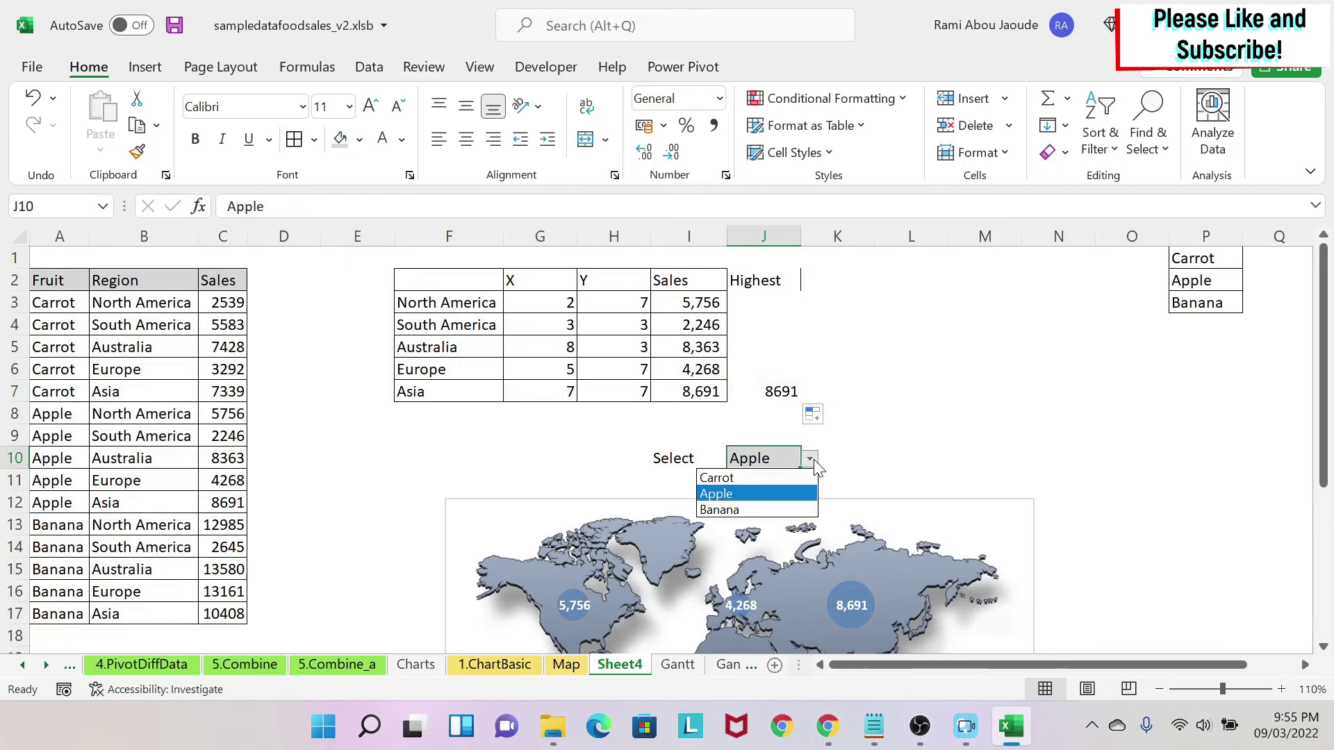
click(751, 479)
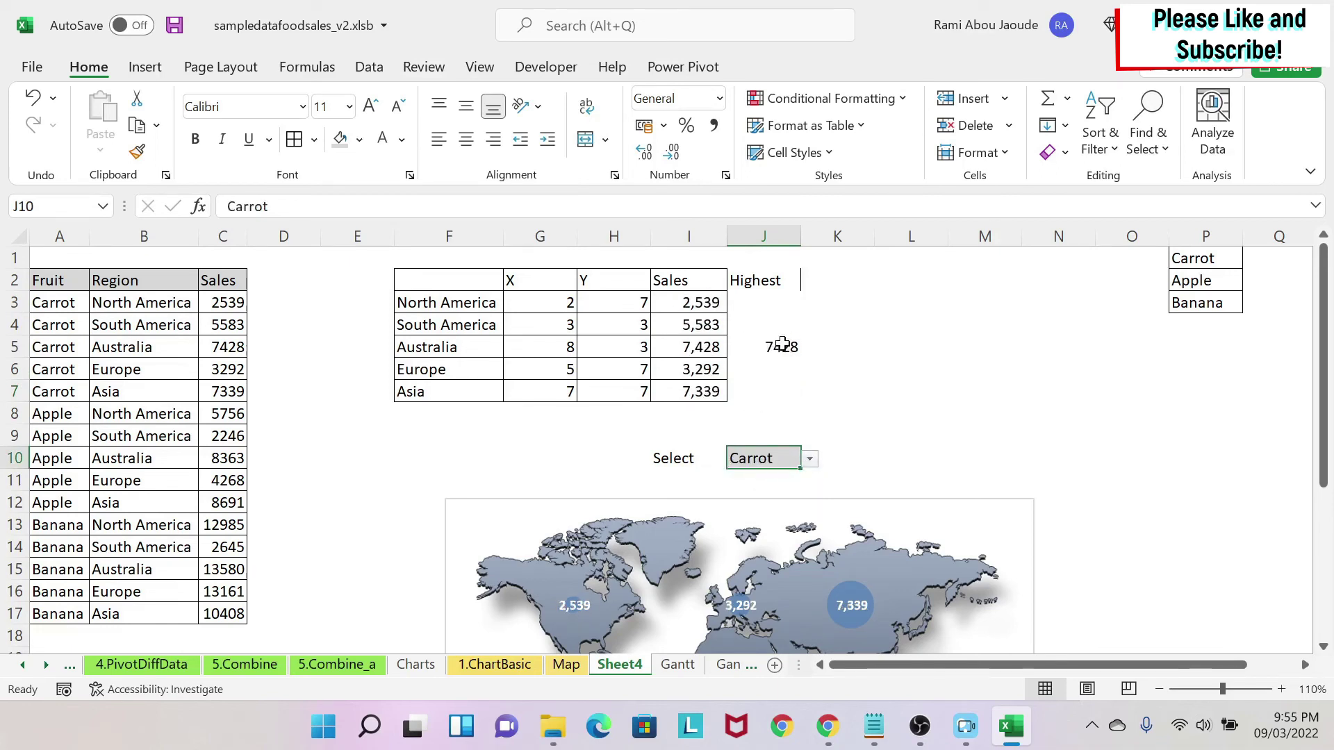
click(771, 301)
drag(688, 302, 688, 391)
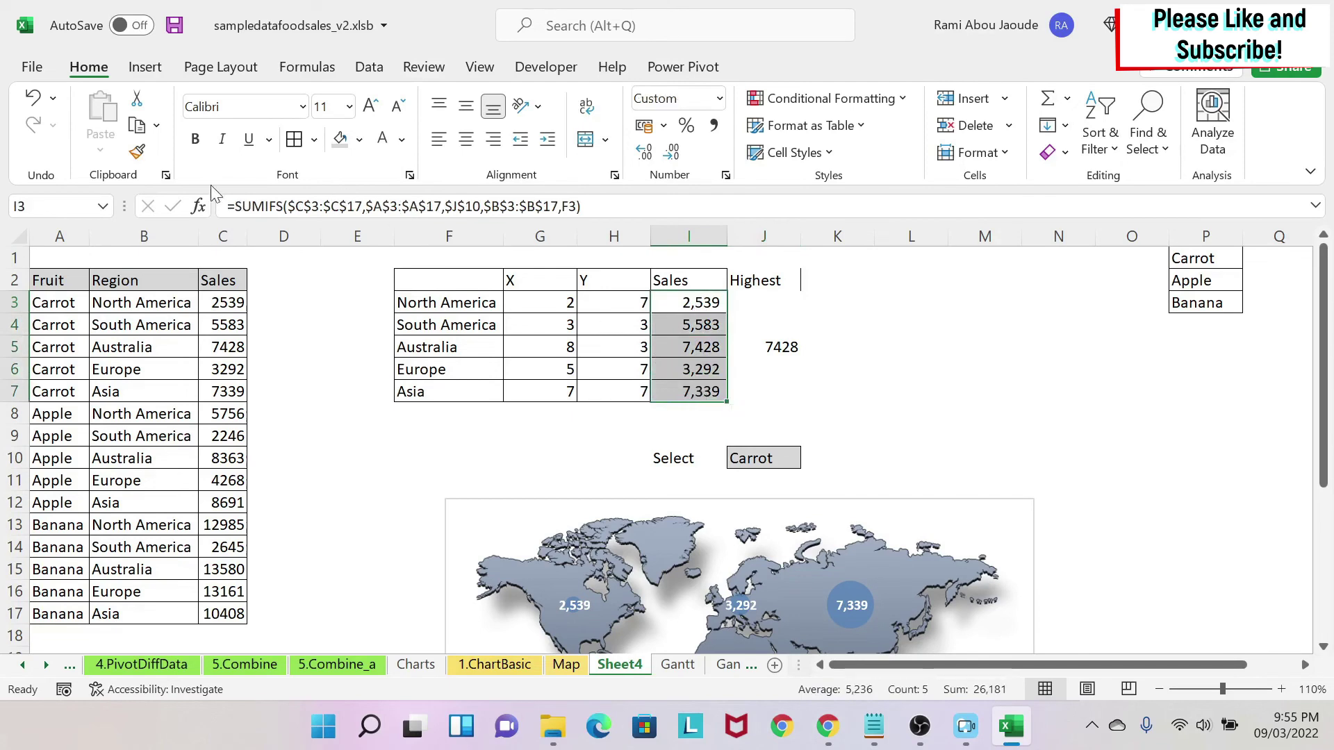
Copy the Sales column's formatting onto J3:J7 with Format Painter and border J2:J7.
click(137, 154)
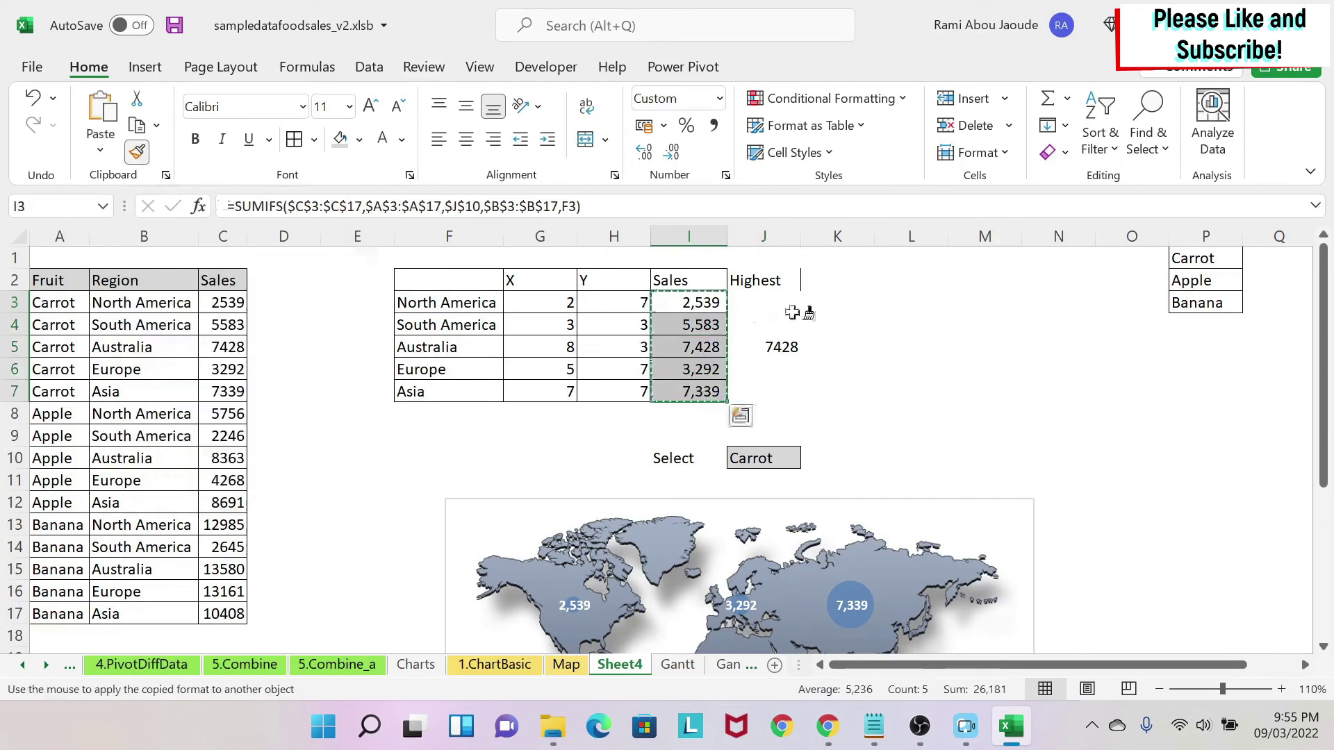
drag(764, 302, 765, 391)
click(897, 325)
mouse_move(763, 280)
mouse_down()
mouse_move(695, 280)
mouse_move(763, 280)
mouse_up()
click(920, 366)
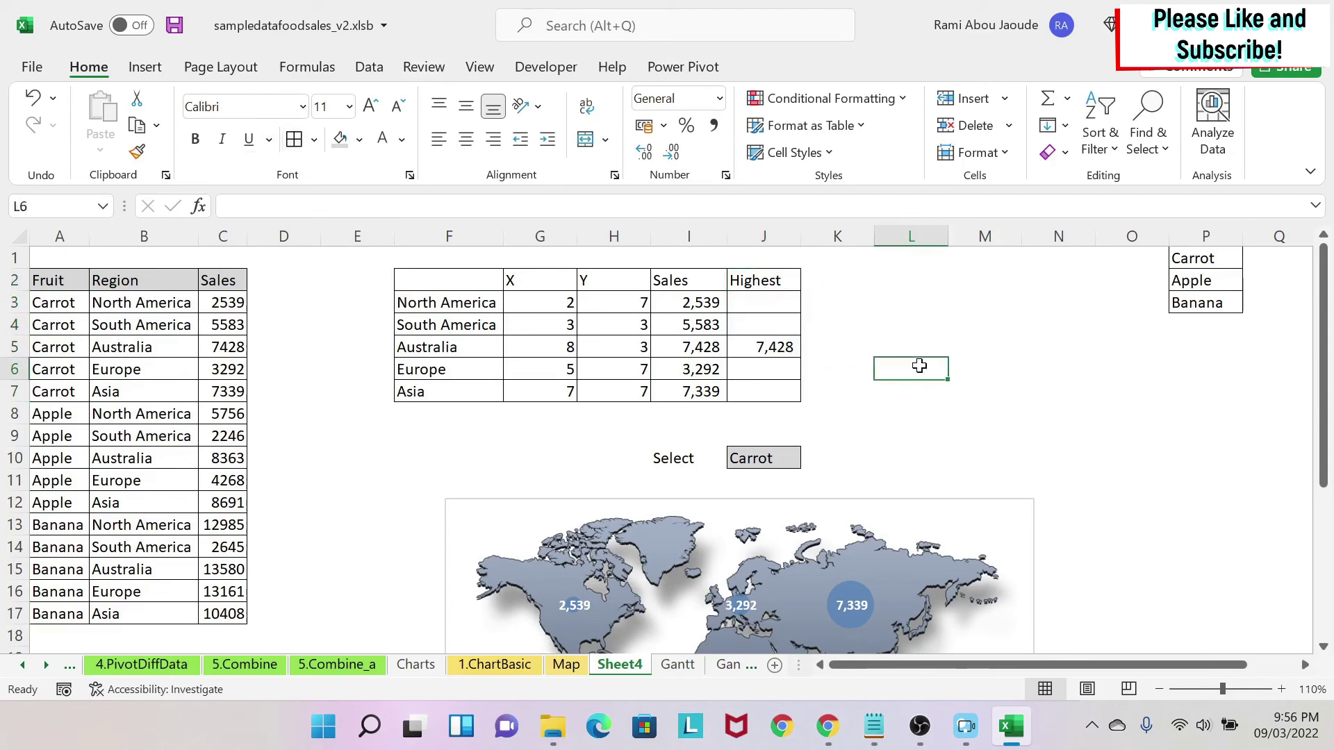
scroll(920, 366, down, 1)
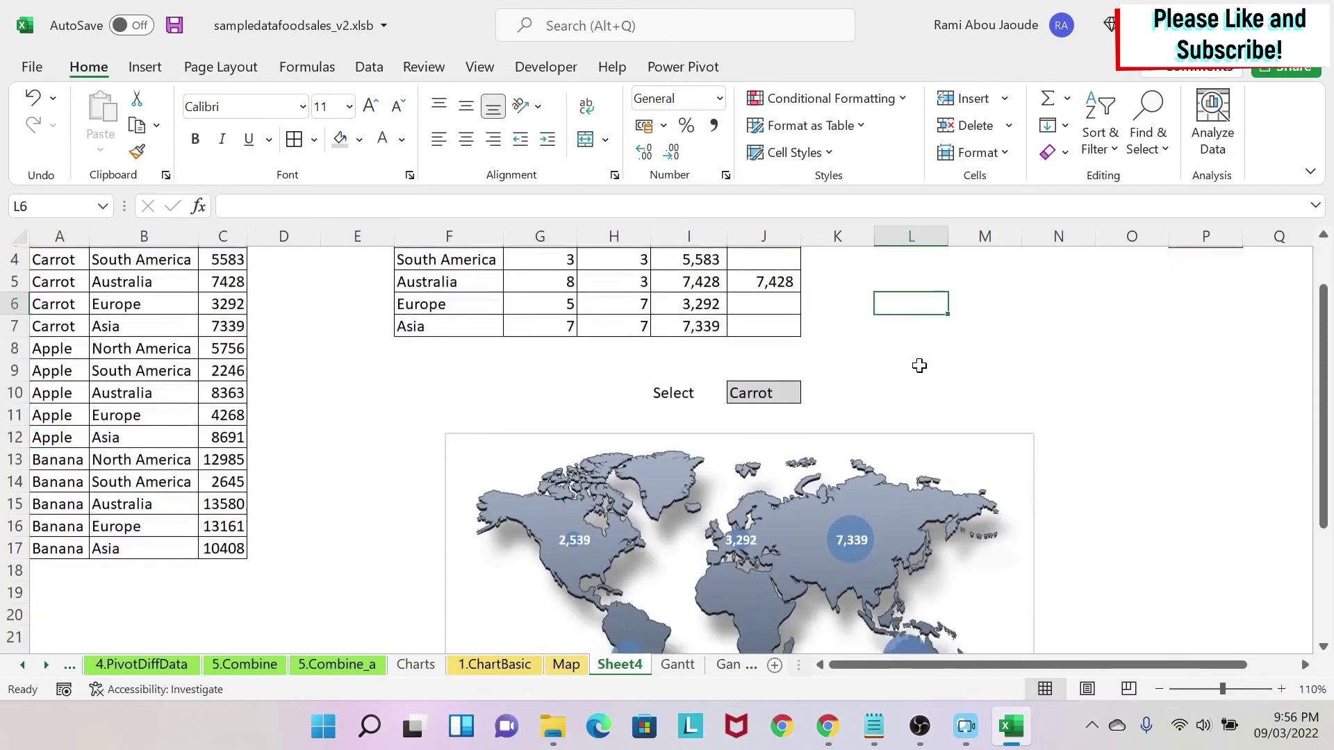
scroll(920, 366, down, 1)
Add a new chart series named from the Highest header in J2.
click(676, 489)
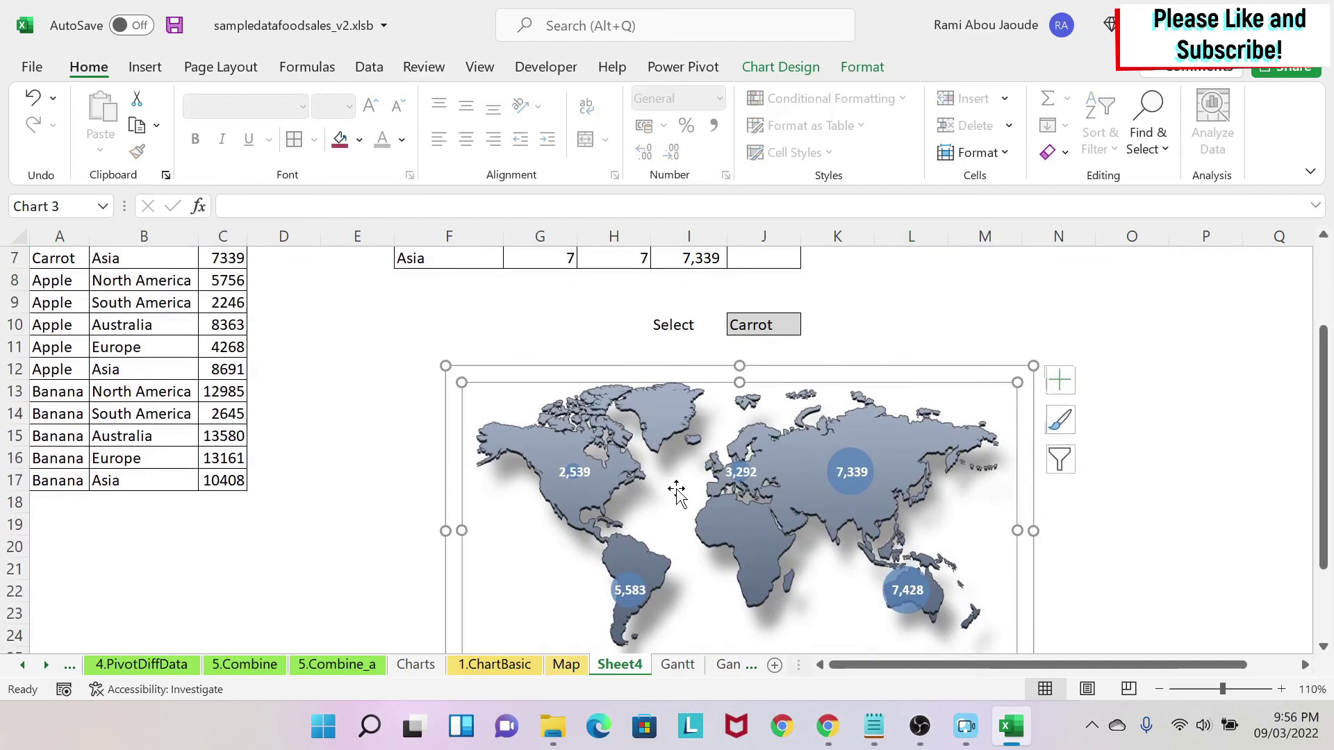
scroll(676, 490, down, 1)
right_click(678, 448)
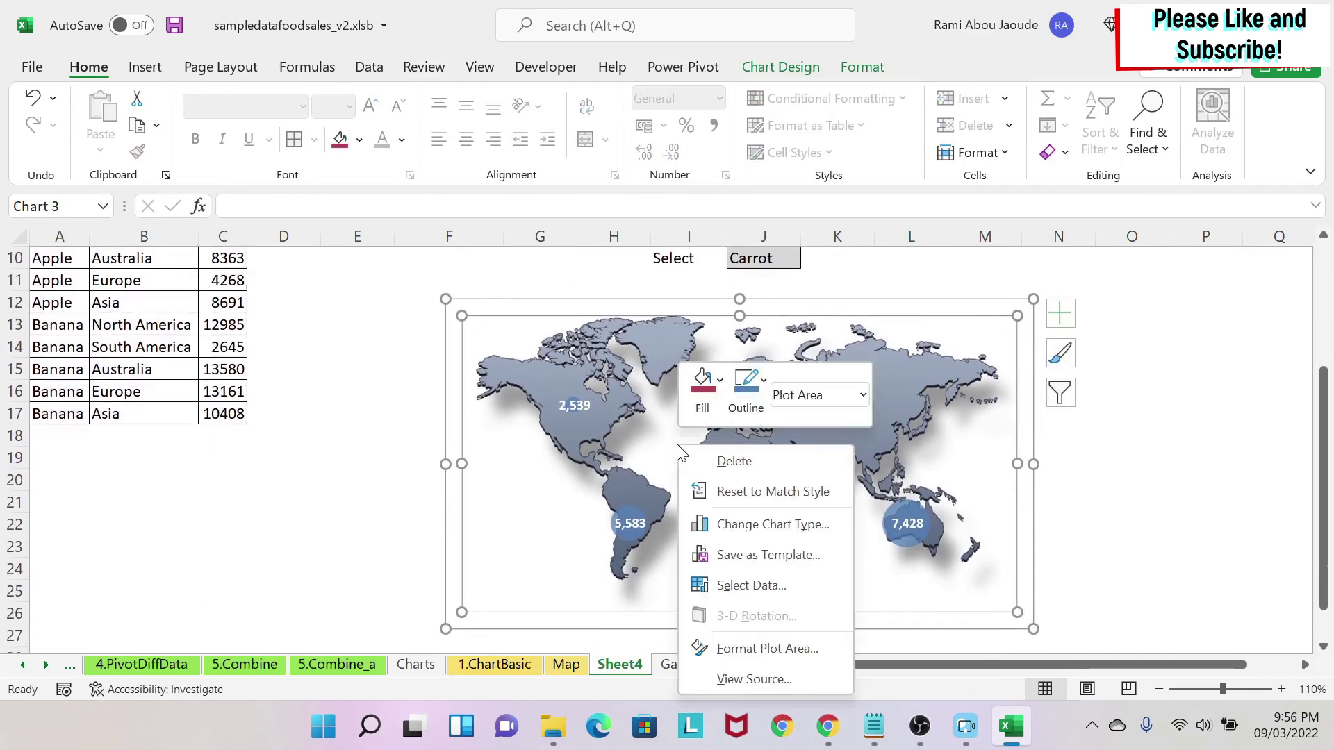
click(761, 587)
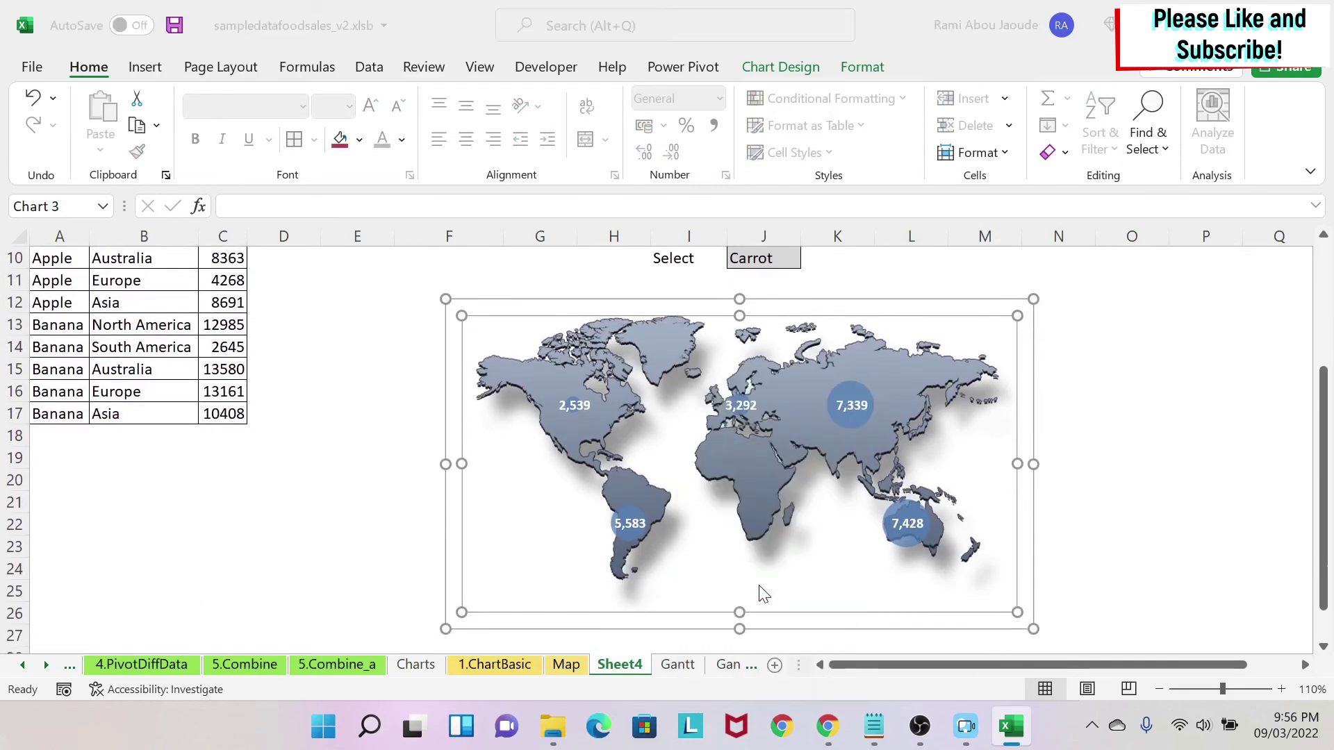
click(719, 293)
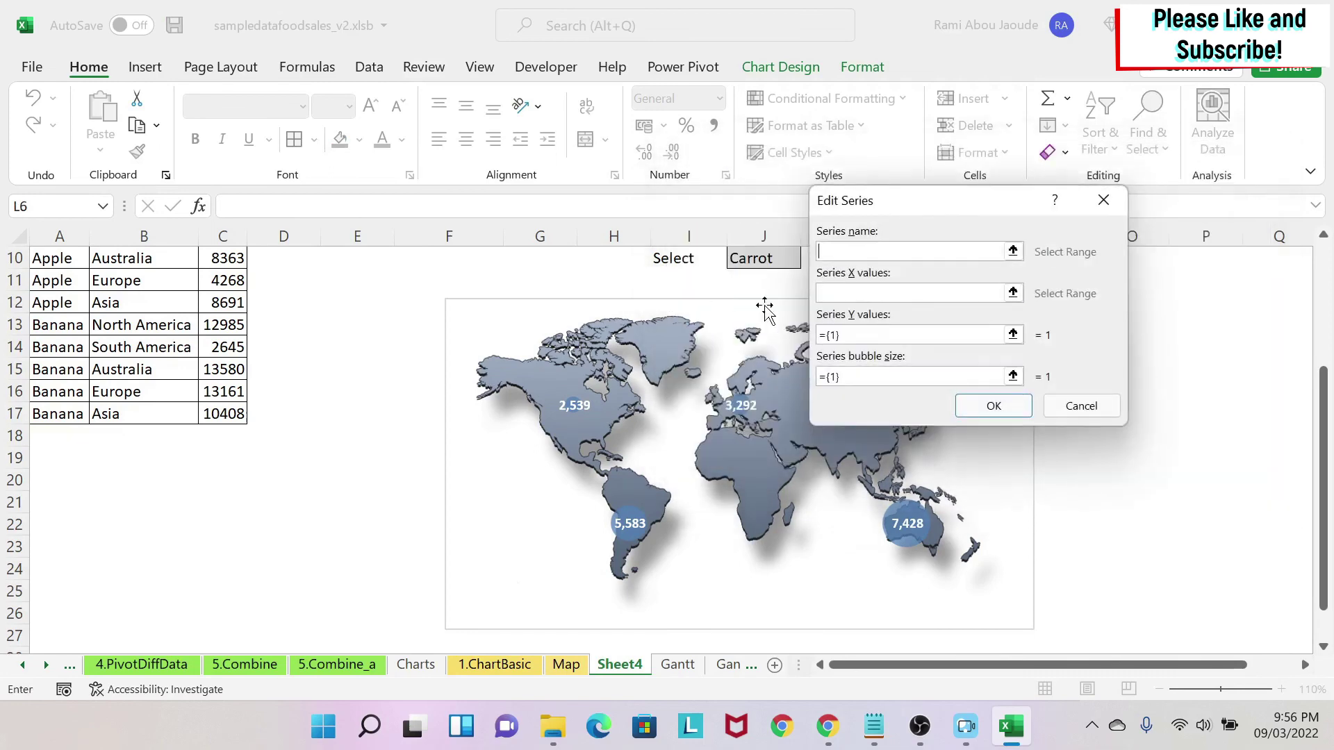
click(1013, 251)
scroll(769, 299, up, 3)
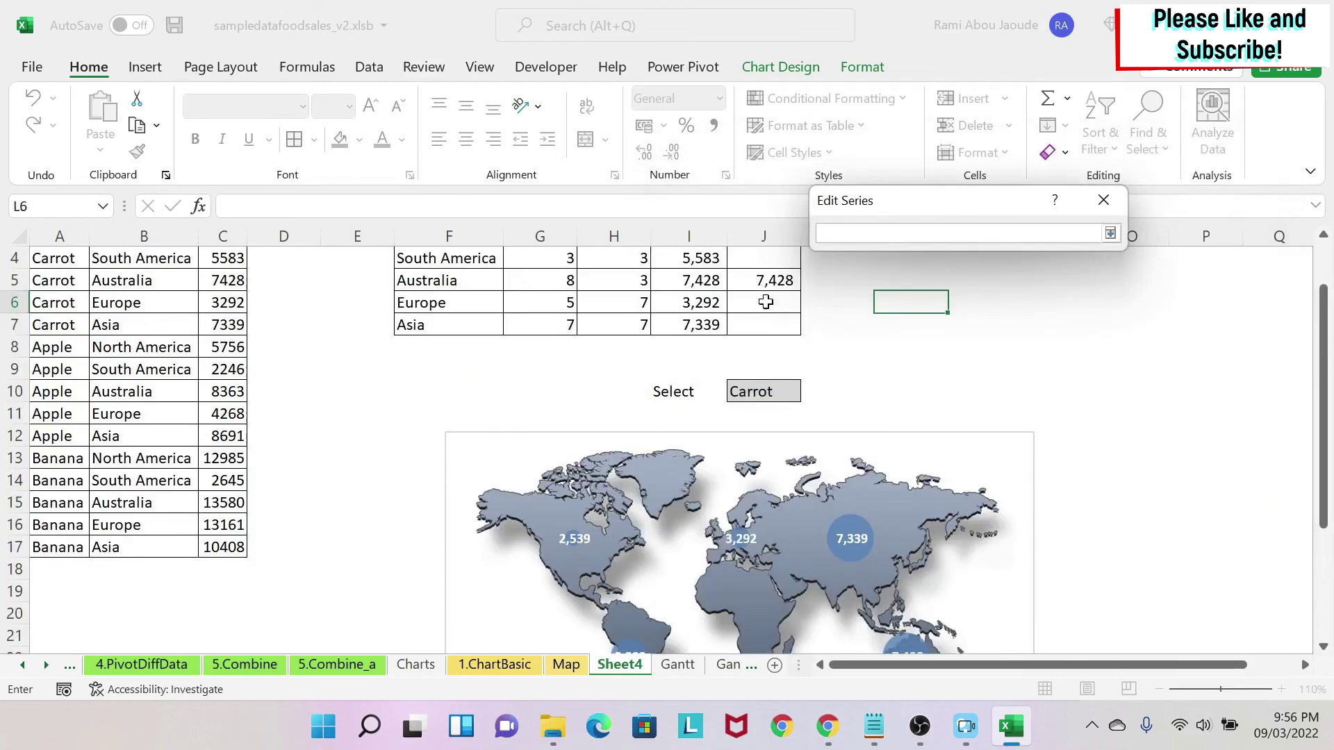
click(764, 280)
click(1110, 233)
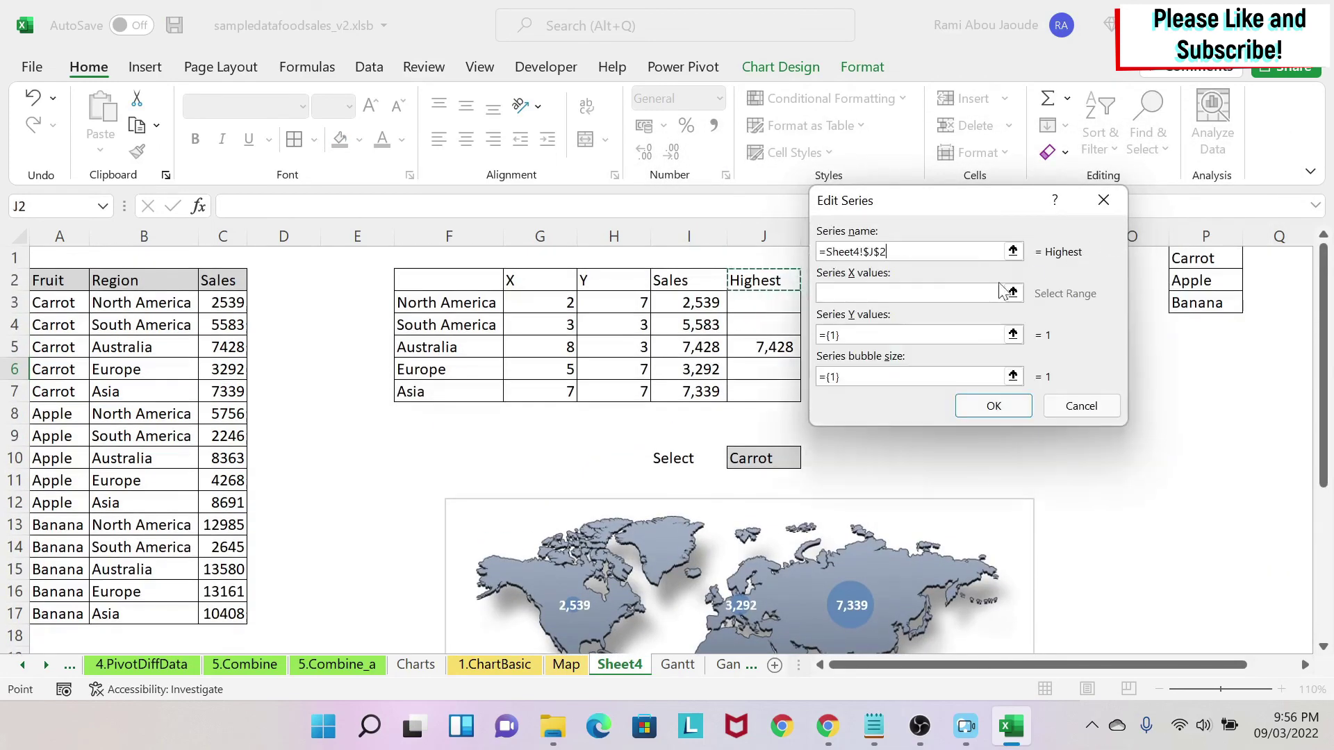
Give the series X values G3:G7, Y values H3:H7 and bubble sizes J3:J7, and confirm.
click(1011, 291)
drag(571, 292, 544, 390)
scroll(571, 512, down, 1)
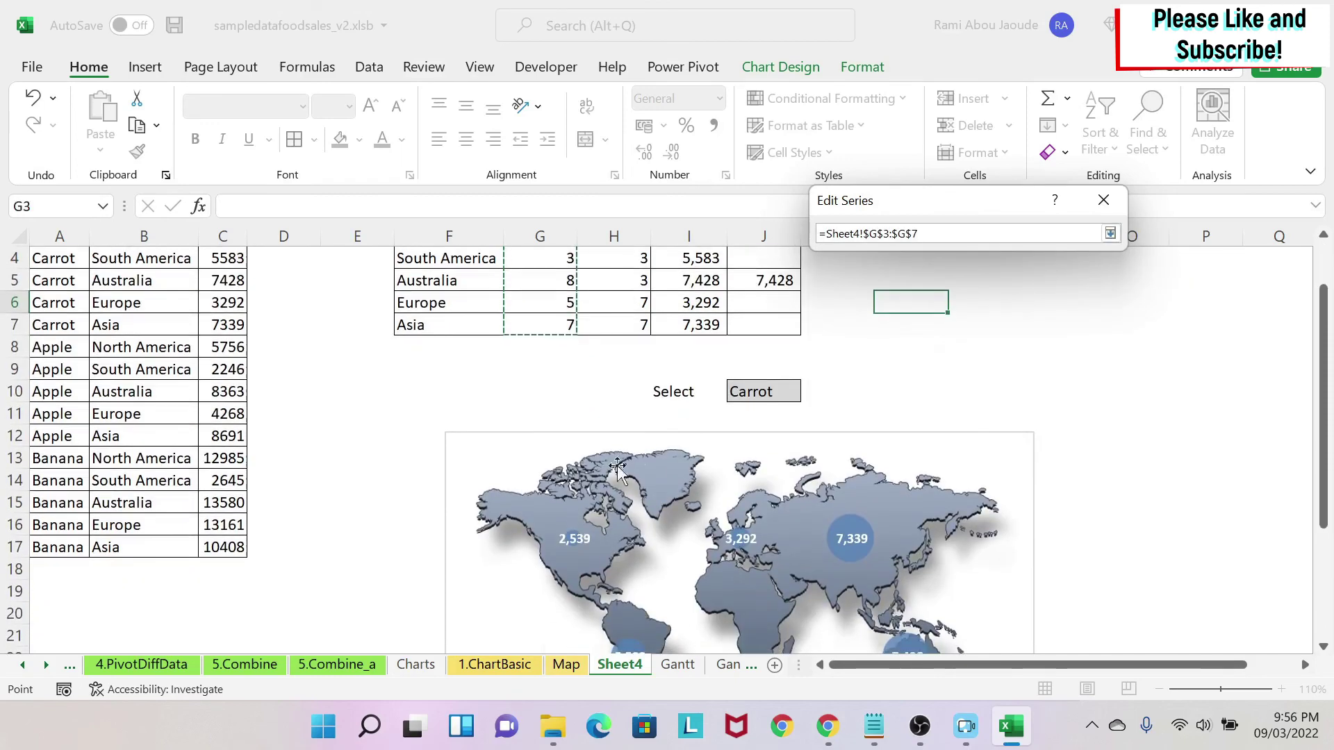
scroll(618, 472, up, 3)
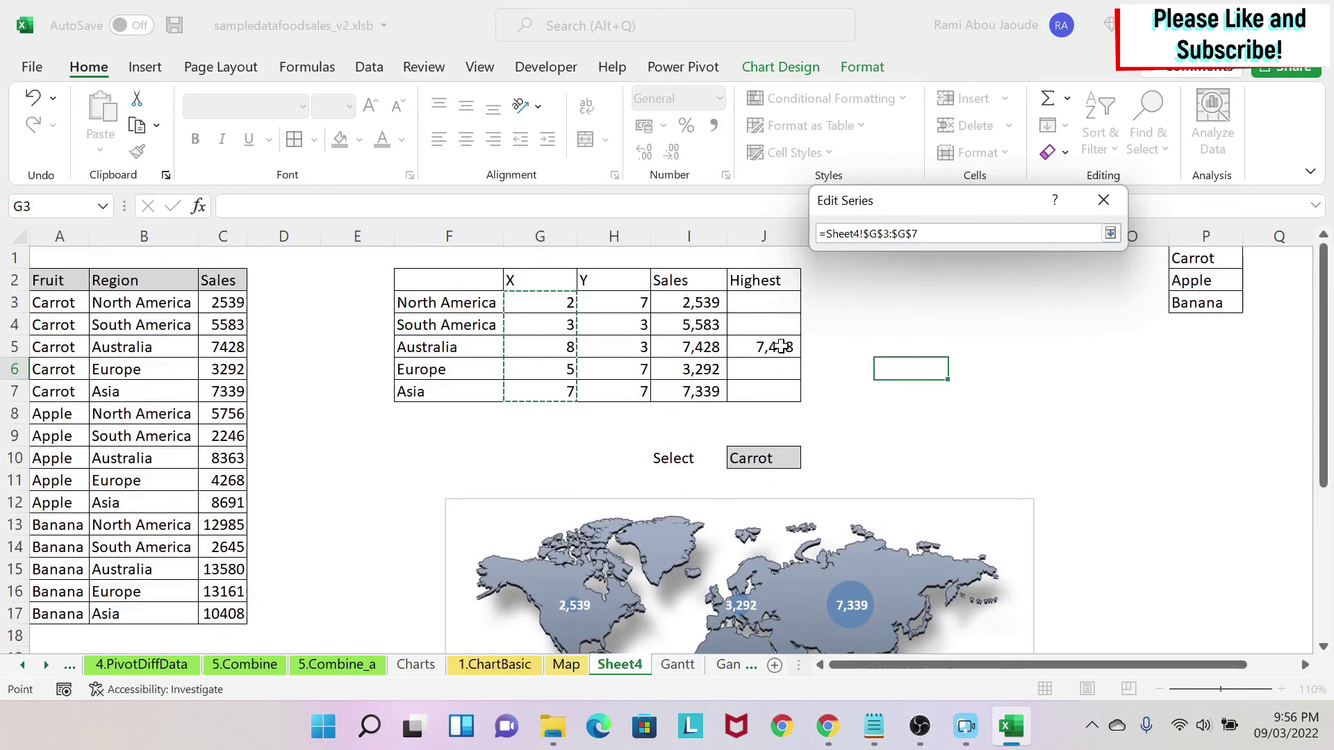
click(1110, 234)
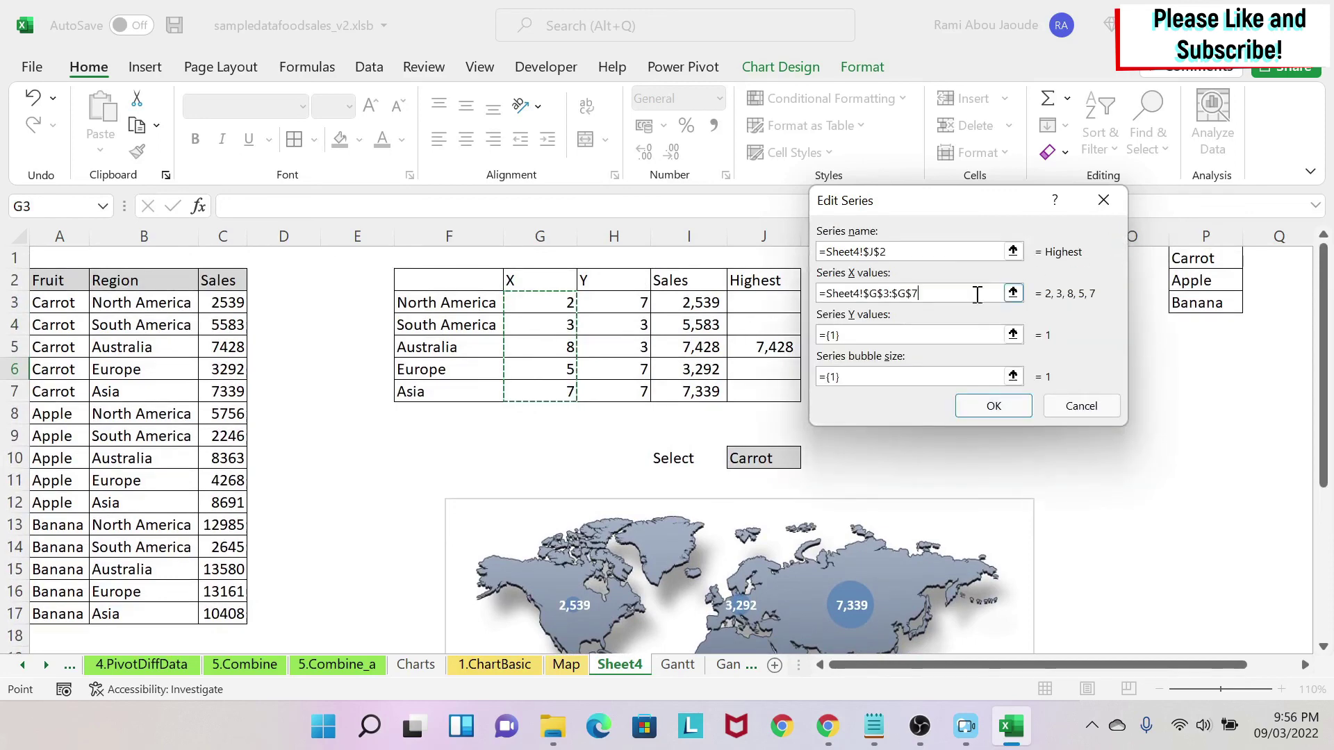
click(1012, 336)
drag(627, 310, 625, 390)
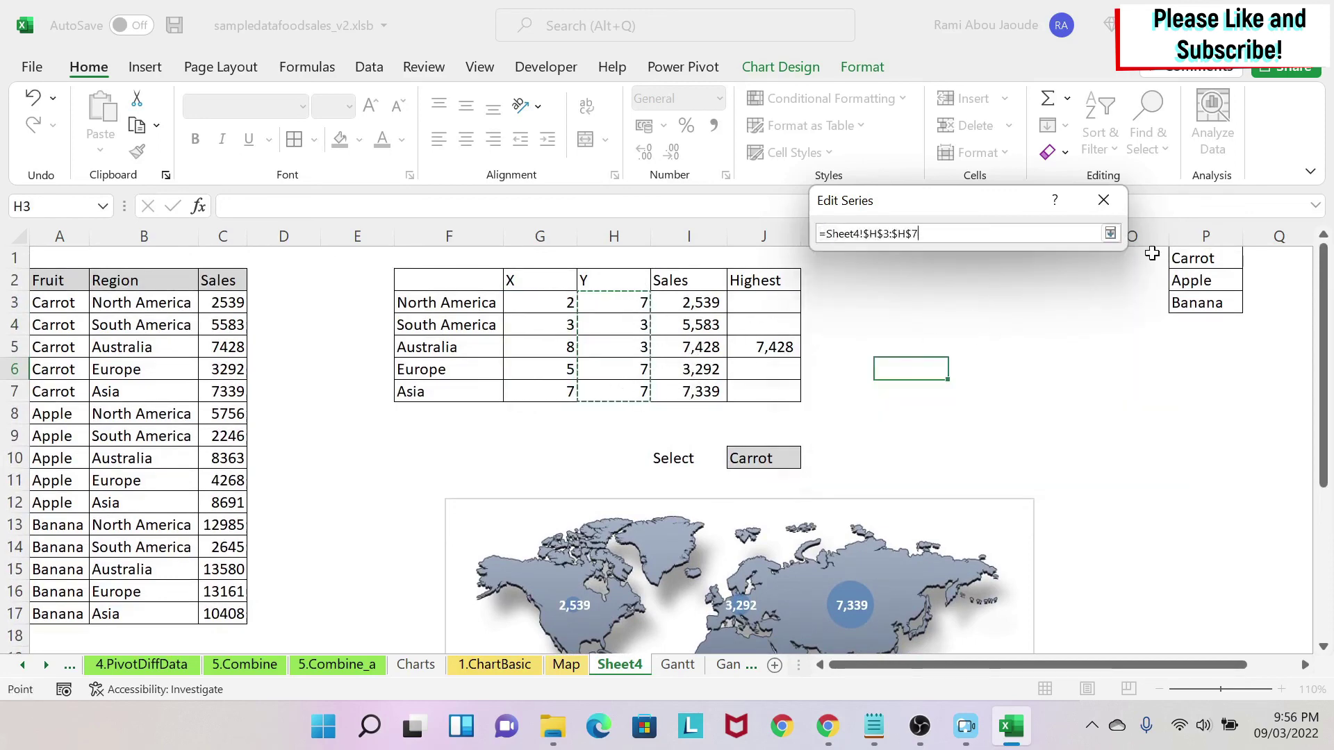
click(1110, 233)
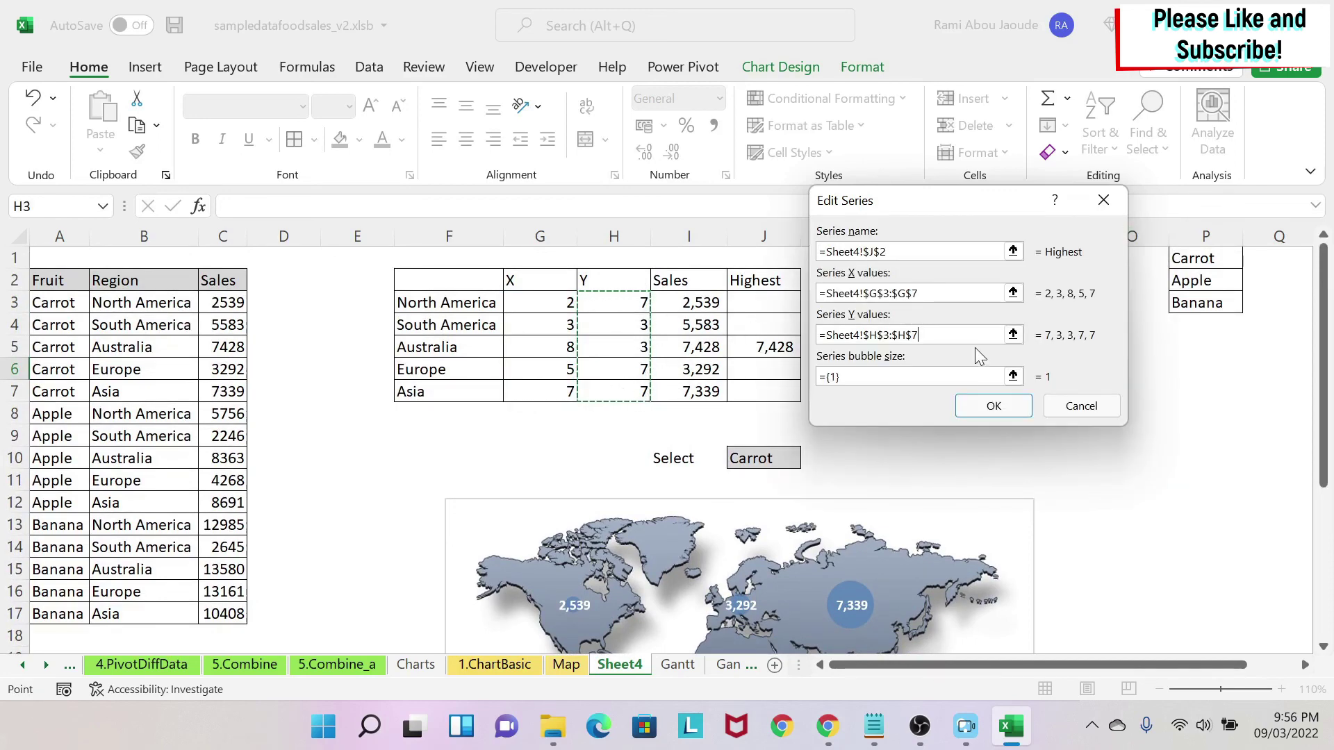
click(1015, 376)
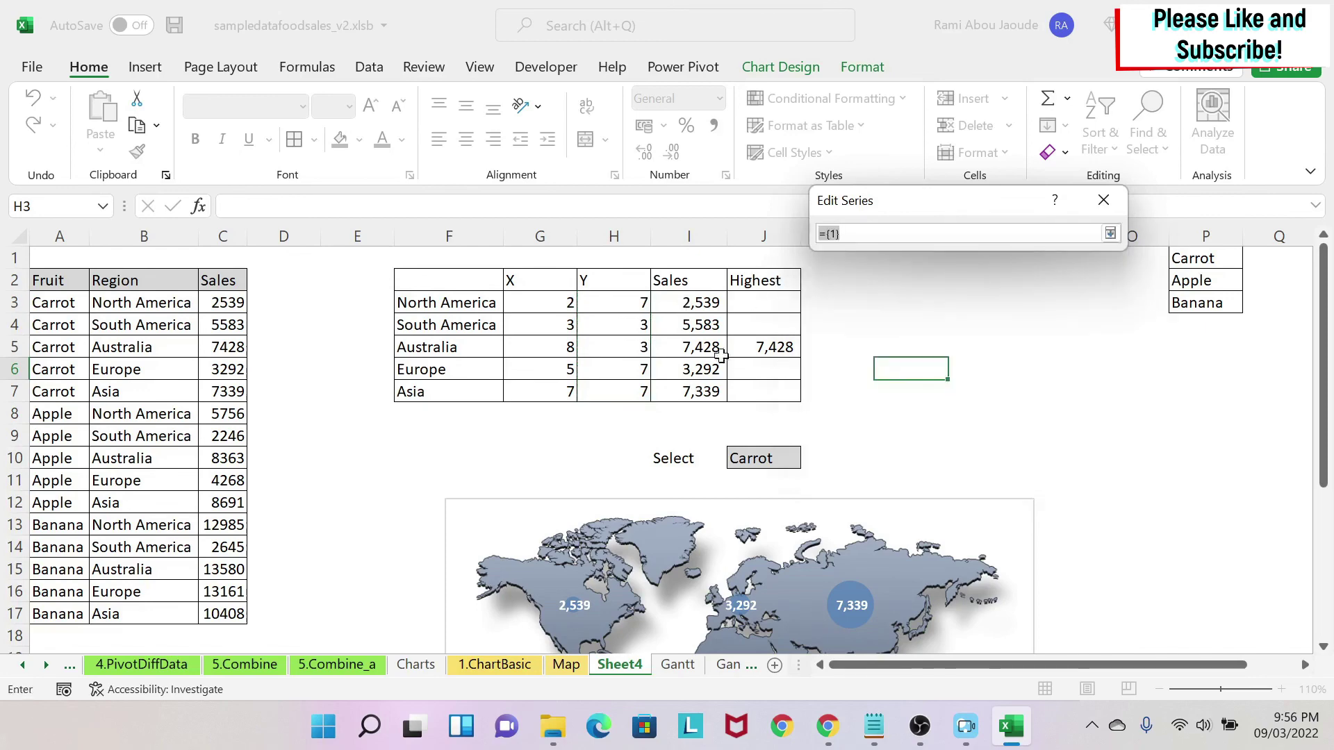
drag(749, 305, 764, 393)
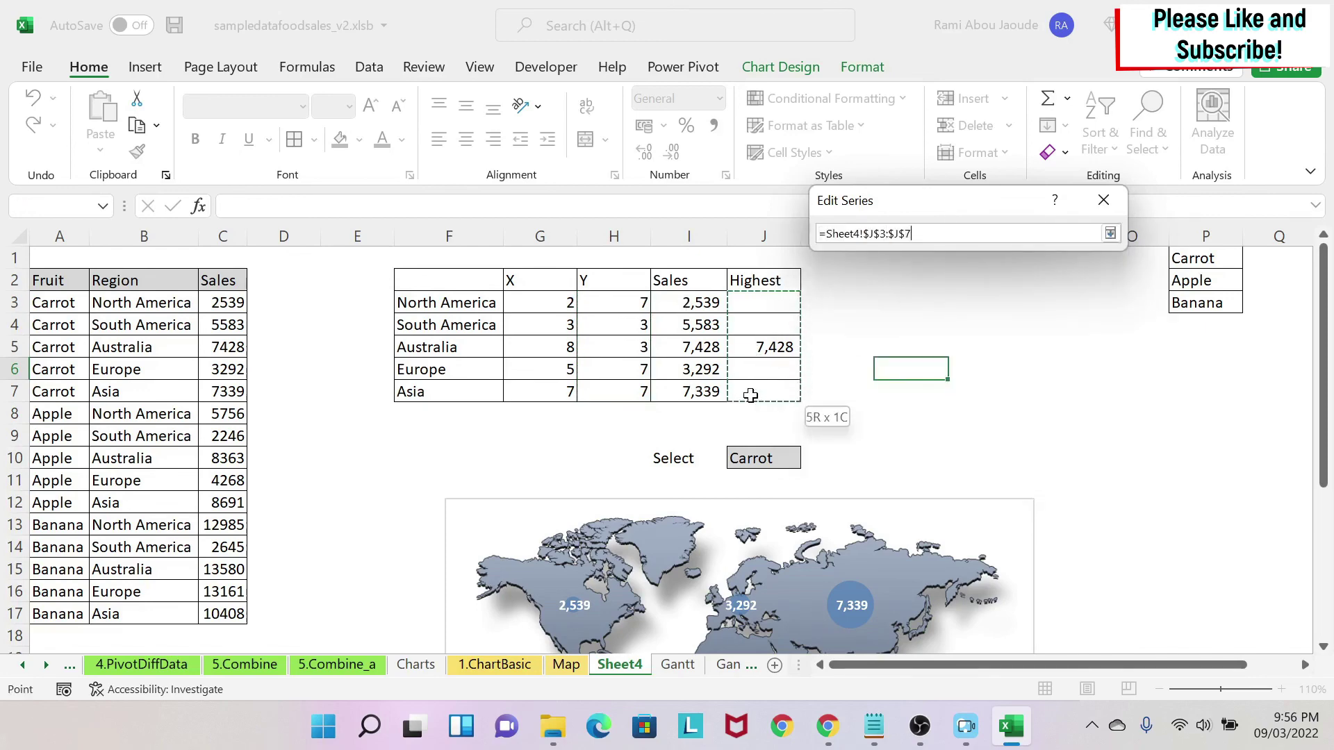
click(1110, 234)
click(970, 415)
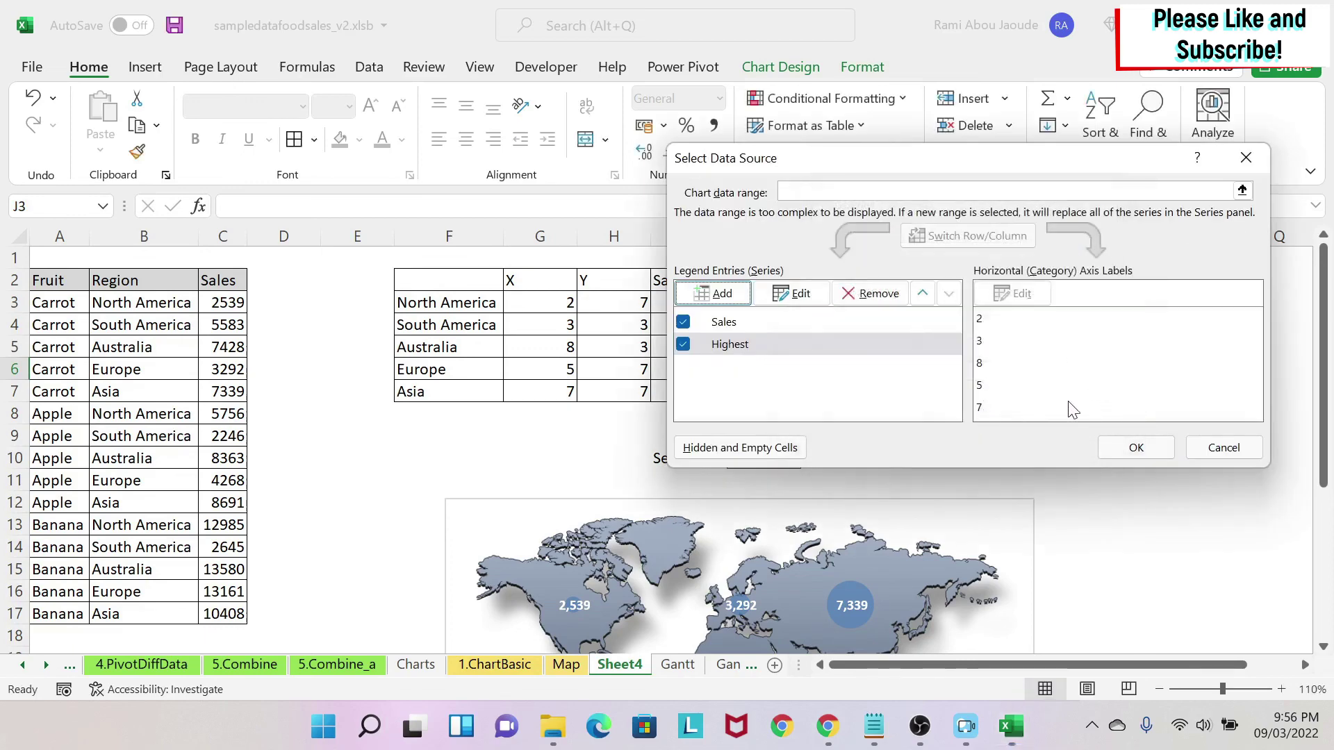
click(1115, 449)
scroll(991, 358, down, 3)
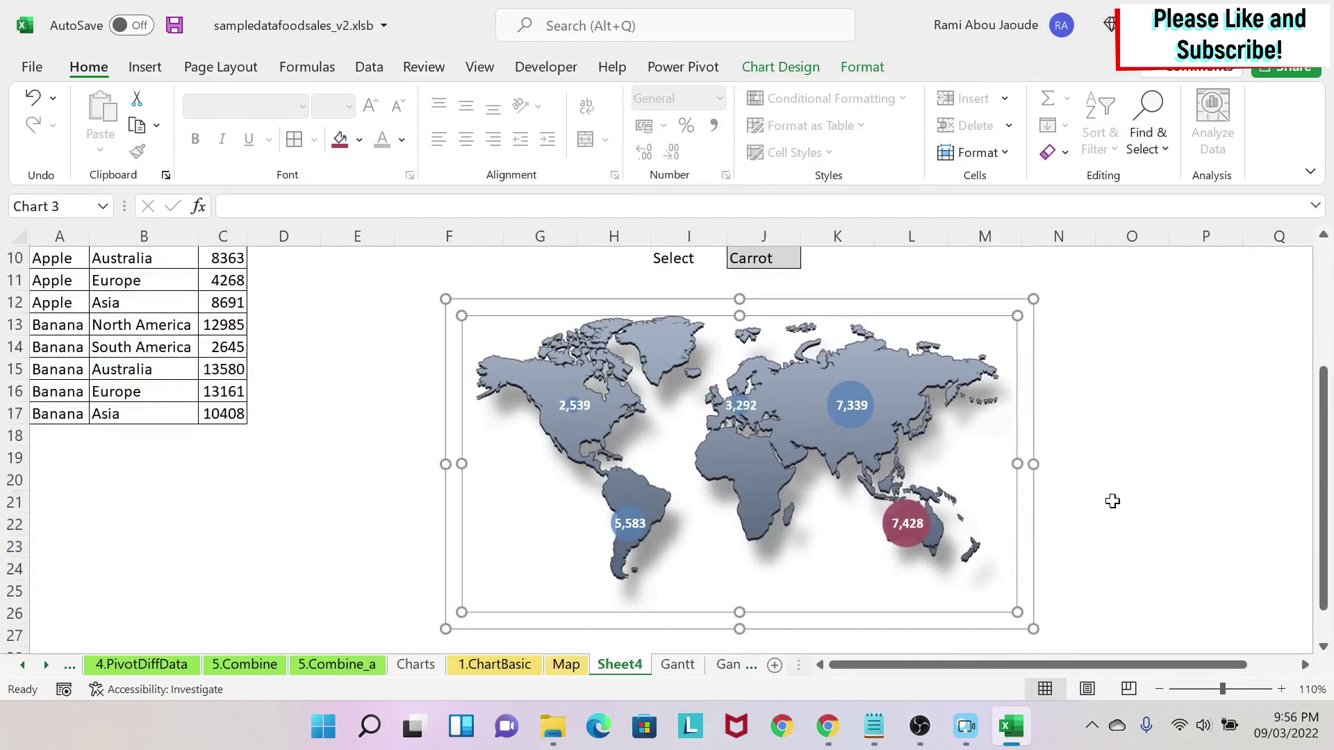
Choose Apple in J10 so Asia's 8,691 becomes the red Highest bubble.
click(1112, 501)
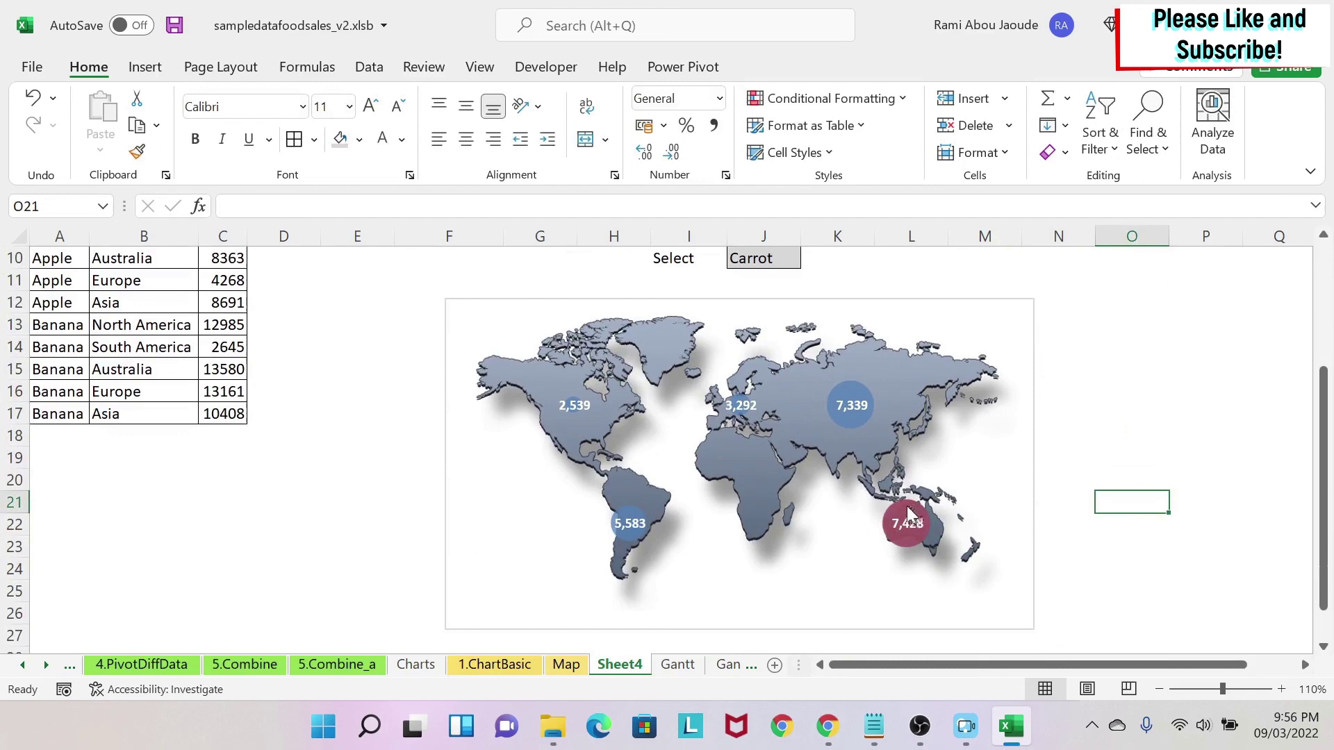
scroll(889, 487, up, 1)
scroll(869, 452, down, 1)
click(792, 261)
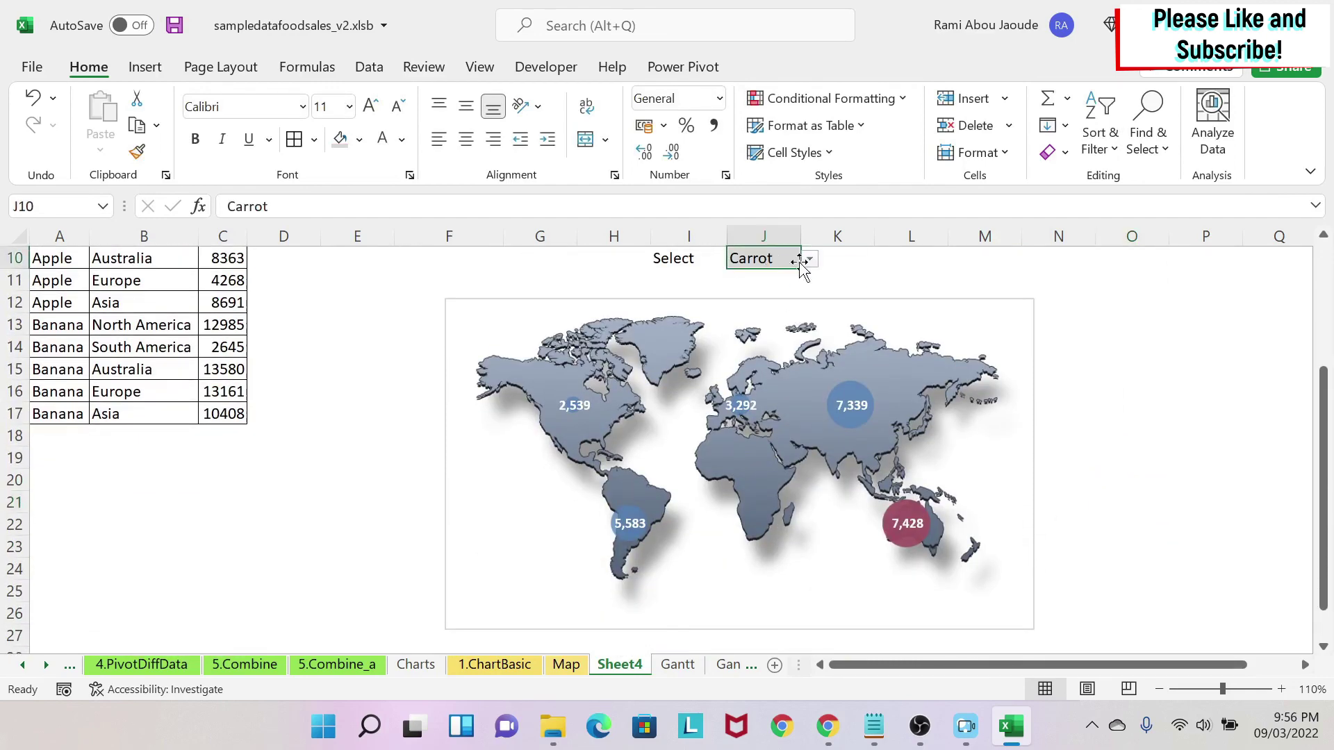
click(809, 259)
click(737, 292)
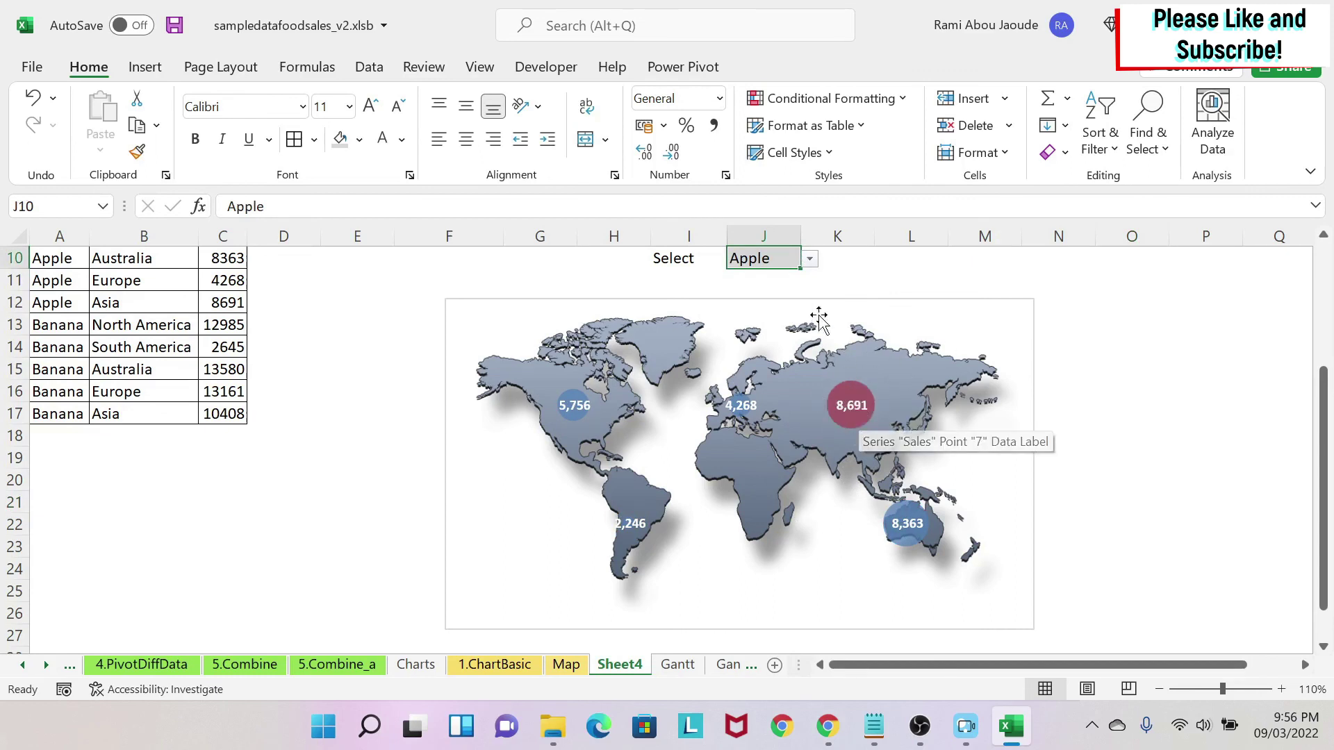
click(1087, 442)
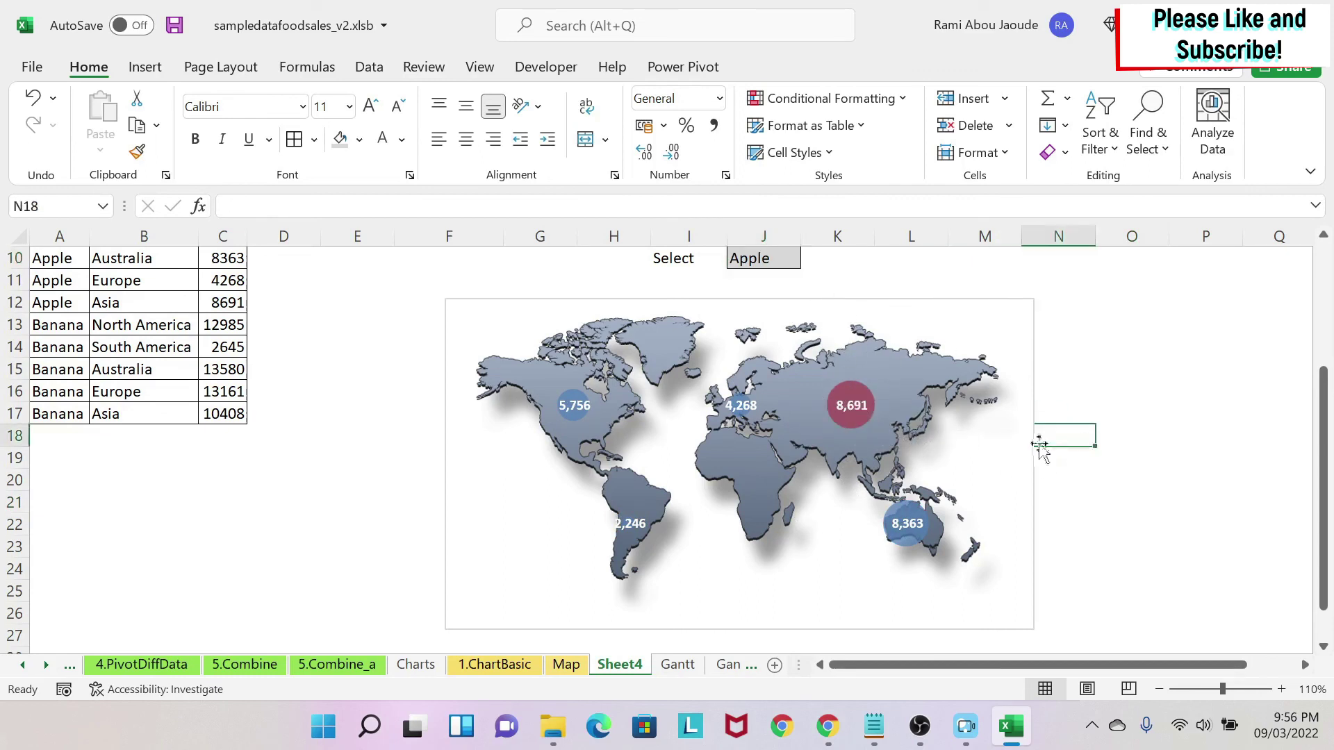